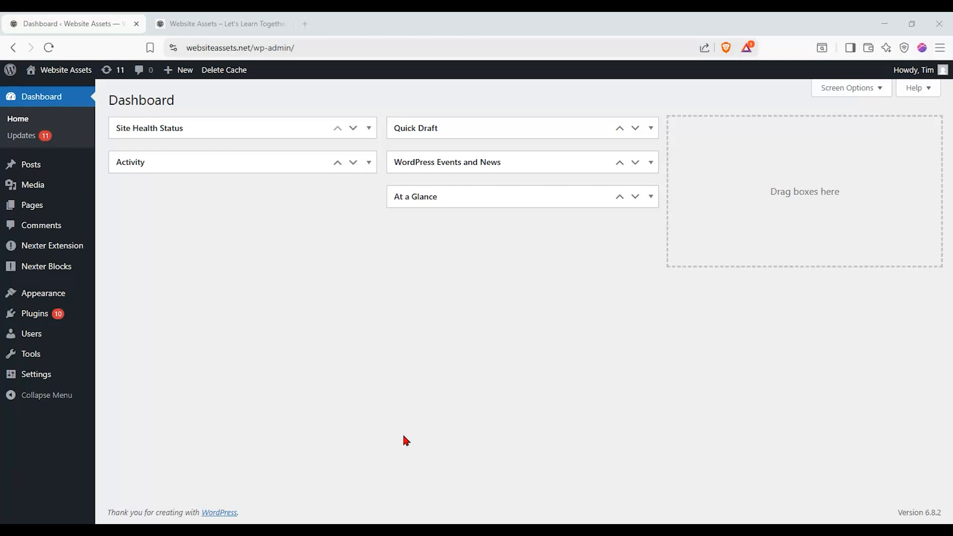
- Review the live site's front page, from the logo down through the About Us content
{"action": "left_click", "coordinate": [238, 23]}
{"action": "scroll", "coordinate": [182, 231], "scroll_direction": "down", "scroll_amount": 6}
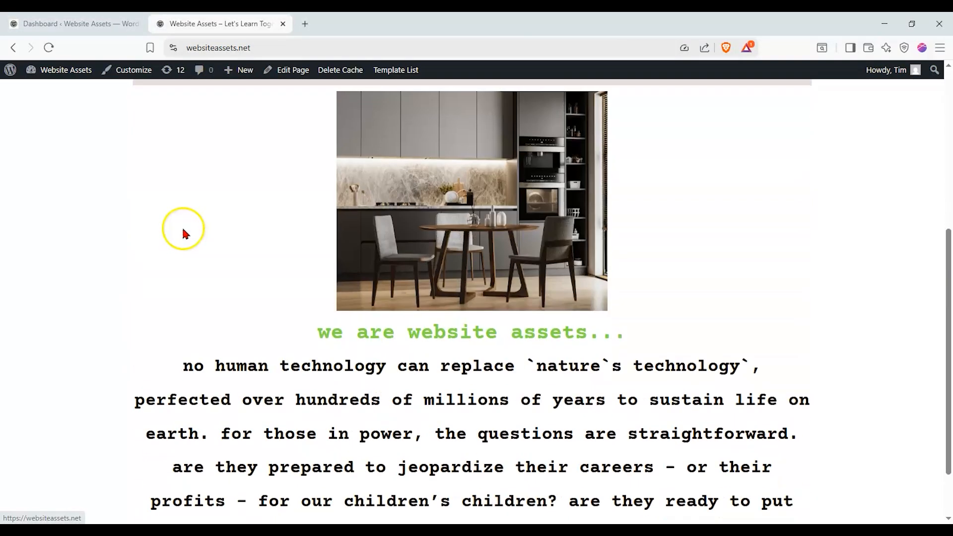
{"action": "scroll", "coordinate": [179, 236], "scroll_direction": "up", "scroll_amount": 6}
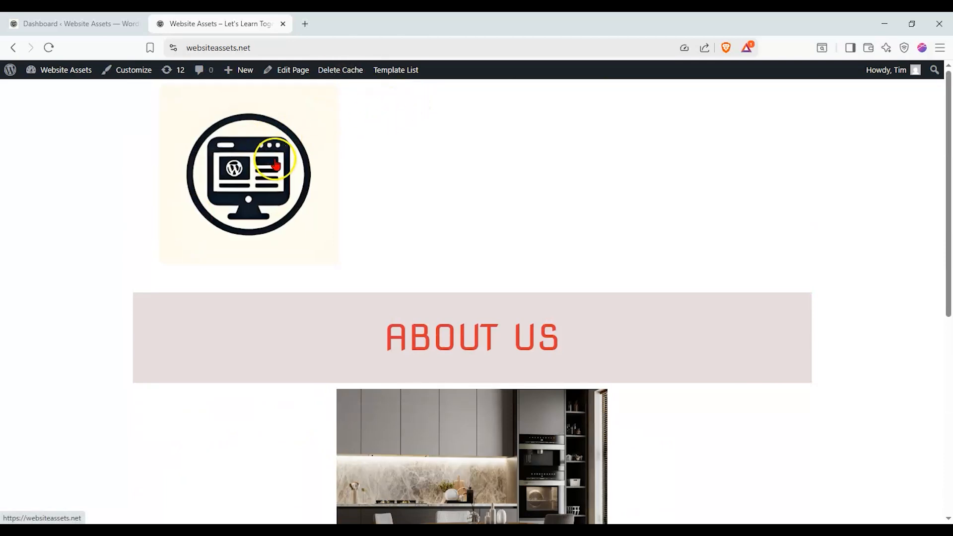
{"action": "left_click_drag", "start_coordinate": [948, 101], "coordinate": [951, 131]}
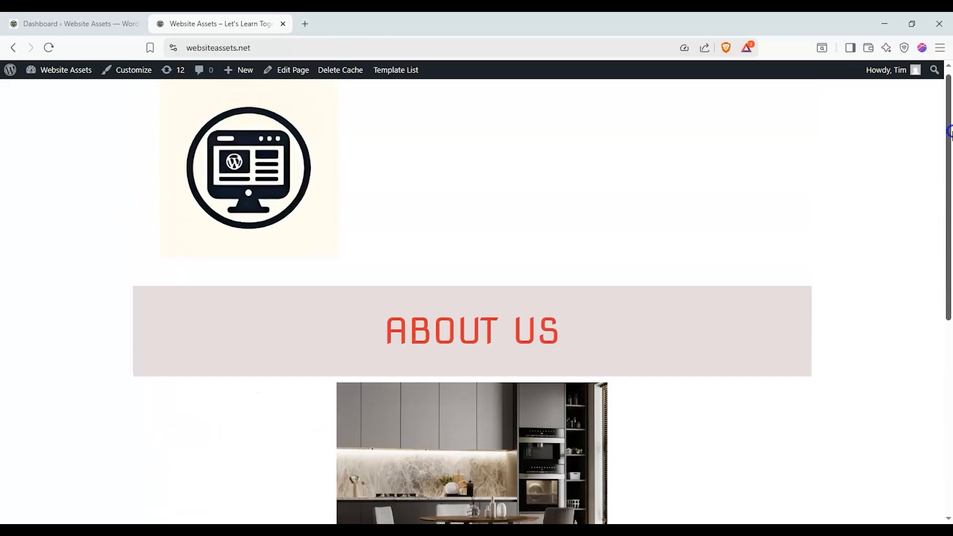
- Return to the WordPress dashboard and start a new template in Nexter Extension's Theme Builder
{"action": "left_click", "coordinate": [75, 25]}
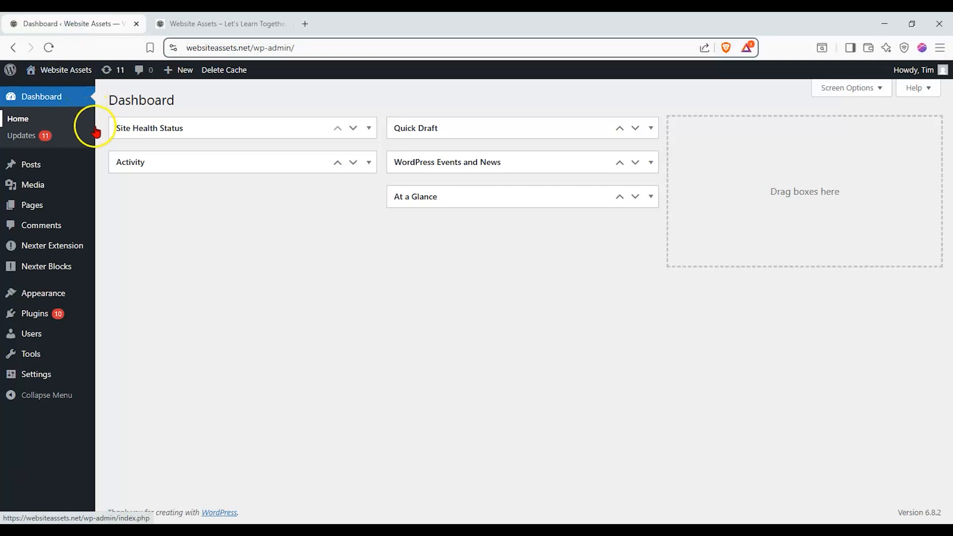
{"action": "left_click_drag", "start_coordinate": [109, 106], "coordinate": [184, 107]}
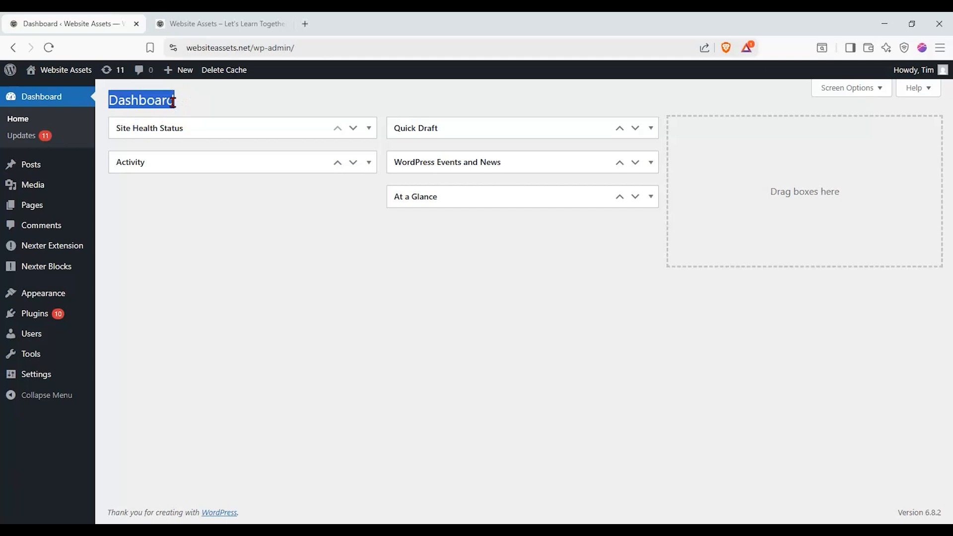
{"action": "mouse_move", "coordinate": [66, 246]}
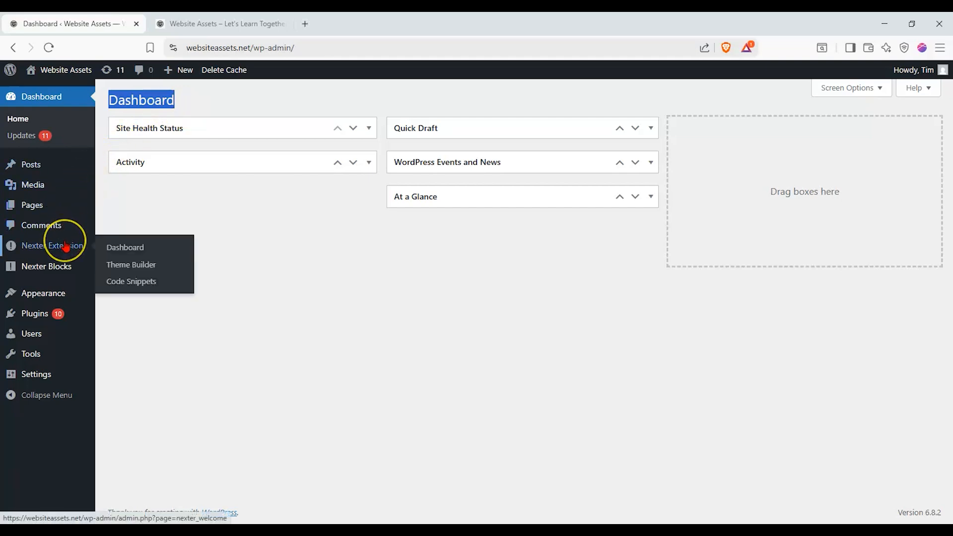
{"action": "left_click", "coordinate": [141, 265]}
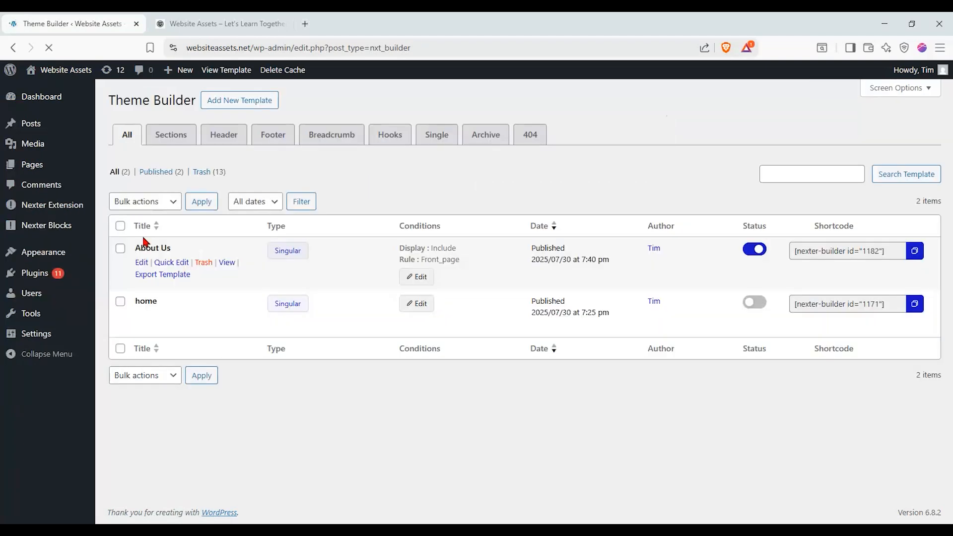
{"action": "left_click", "coordinate": [272, 101]}
- Define the new template as a Header named "header 1" with the Sticky type, and proceed to its display conditions
{"action": "left_click", "coordinate": [408, 293]}
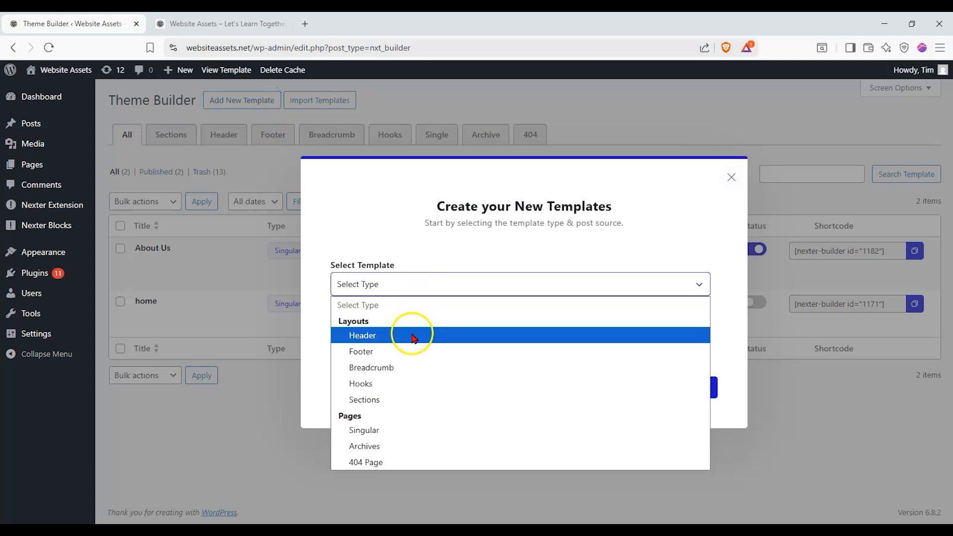
{"action": "left_click", "coordinate": [412, 337]}
{"action": "left_click", "coordinate": [411, 328]}
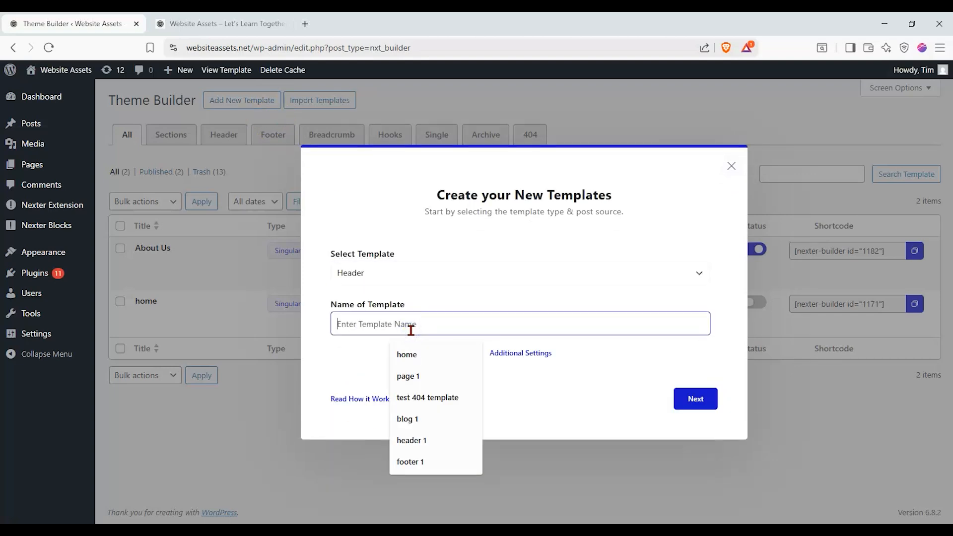
{"action": "type", "text": "header 1"}
{"action": "left_click", "coordinate": [526, 354]}
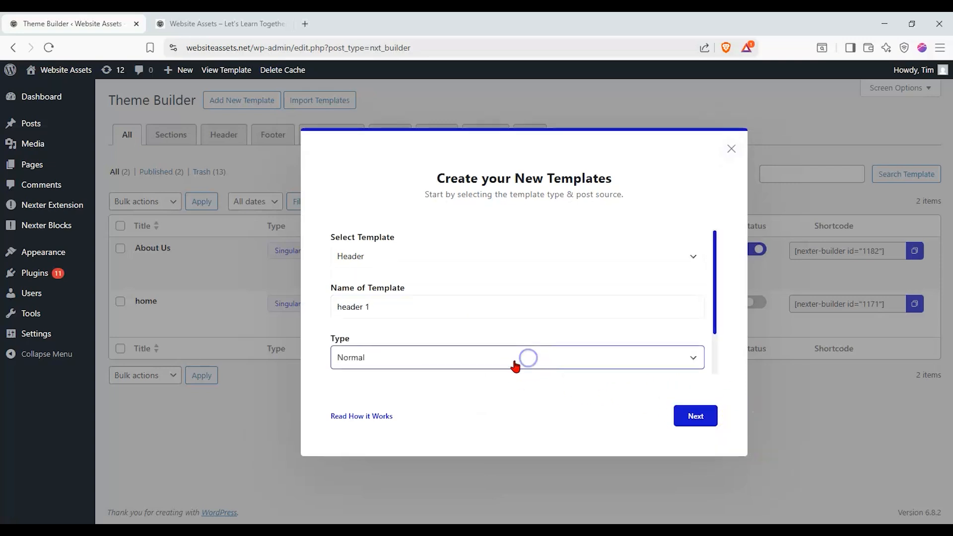
{"action": "left_click", "coordinate": [516, 366]}
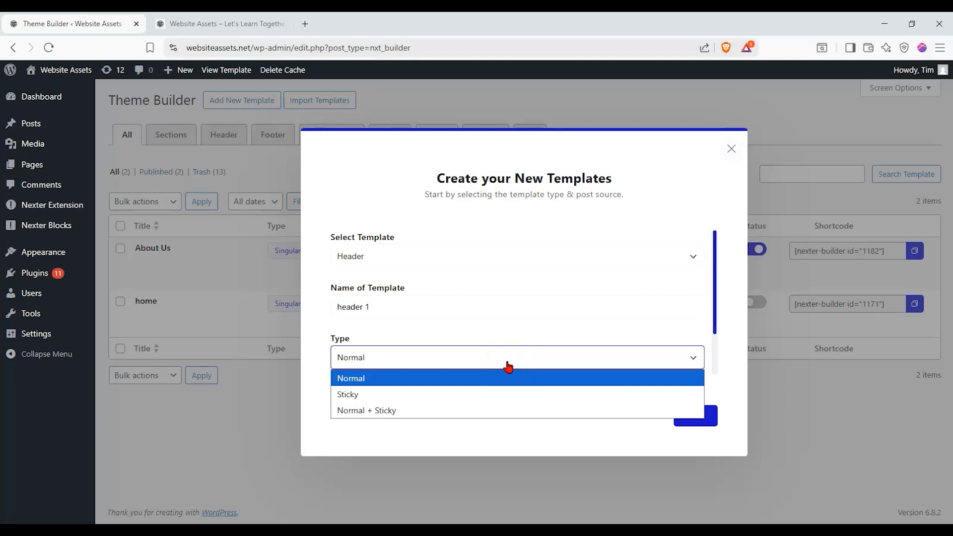
{"action": "left_click", "coordinate": [511, 394]}
{"action": "left_click", "coordinate": [695, 430]}
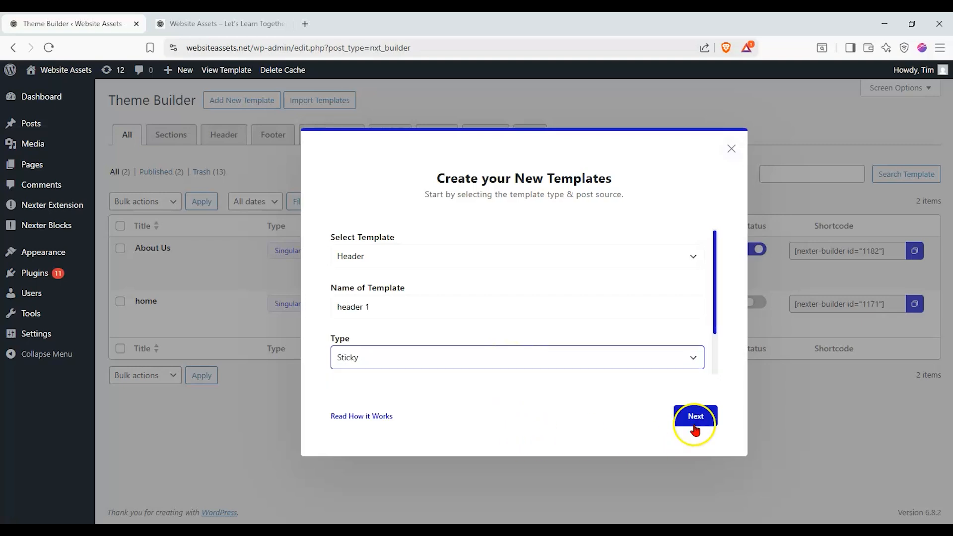
{"action": "left_click", "coordinate": [681, 422]}
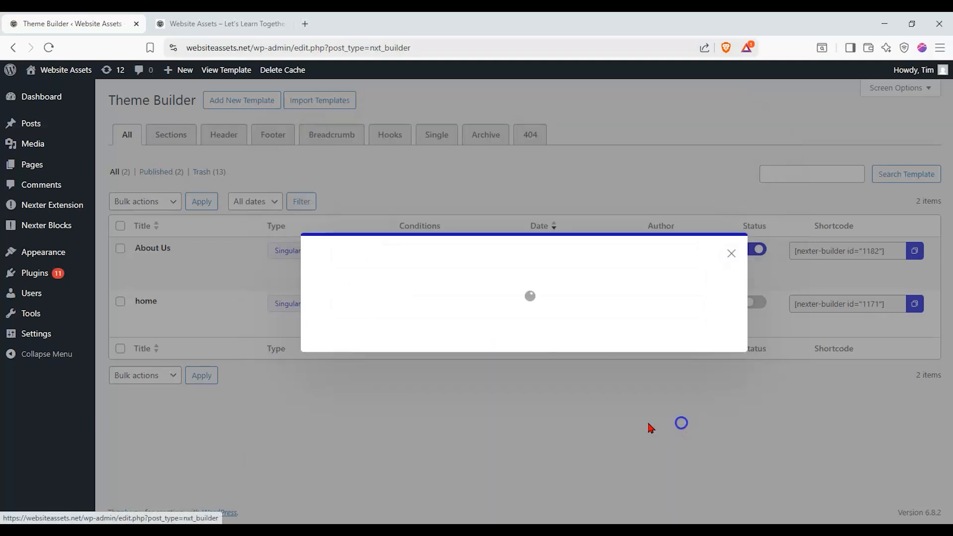
- Include the template in Entire Website with no exclusions, and create it
{"action": "left_click", "coordinate": [549, 276]}
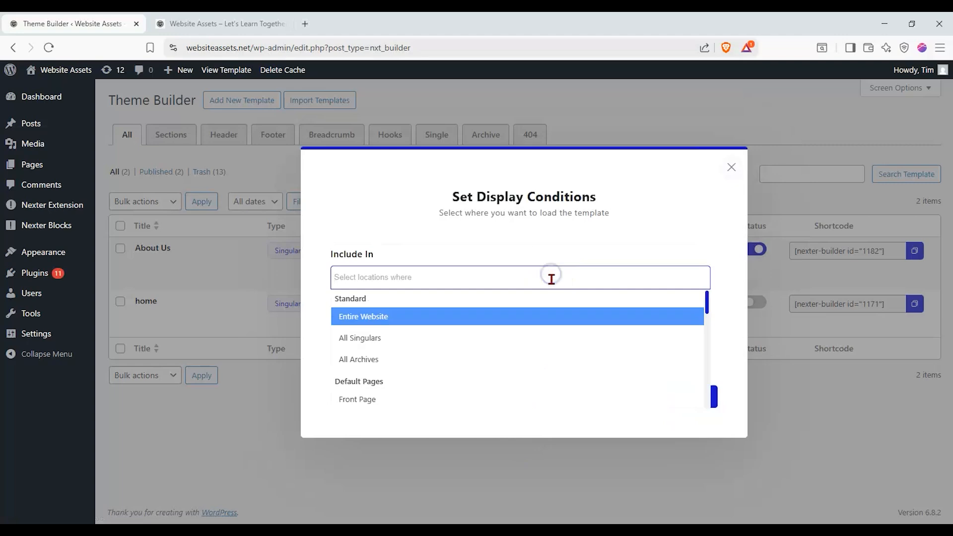
{"action": "scroll", "coordinate": [441, 320], "scroll_direction": "down", "scroll_amount": 2}
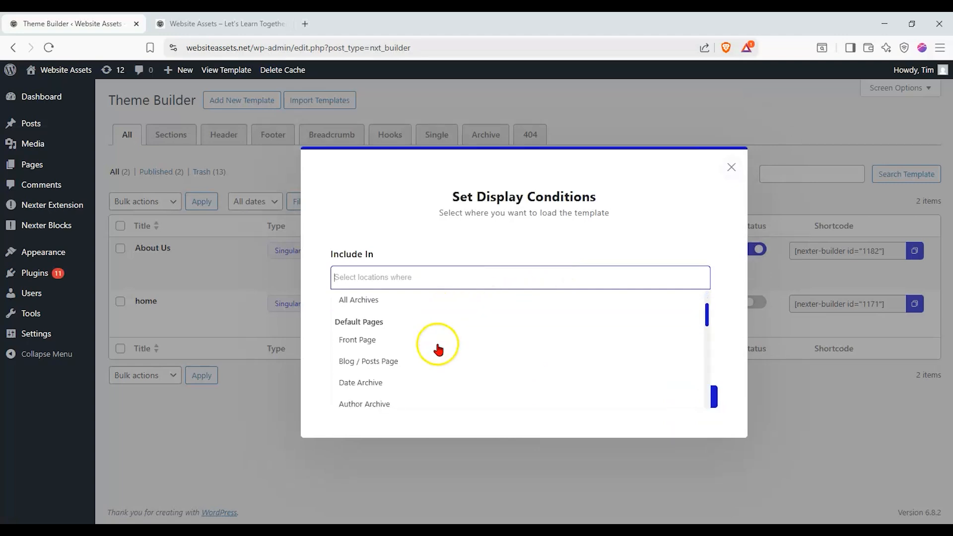
{"action": "scroll", "coordinate": [440, 319], "scroll_direction": "down", "scroll_amount": 2}
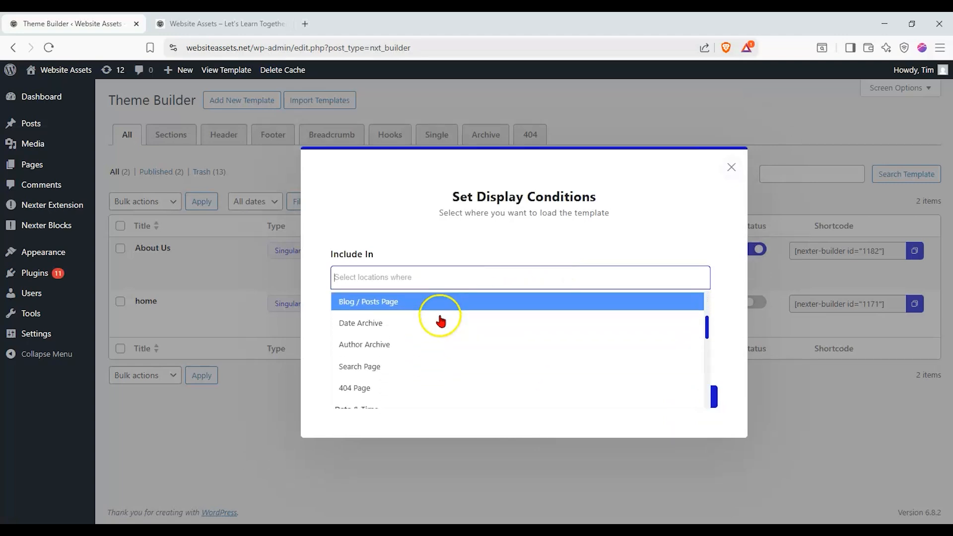
{"action": "scroll", "coordinate": [440, 353], "scroll_direction": "up", "scroll_amount": 2}
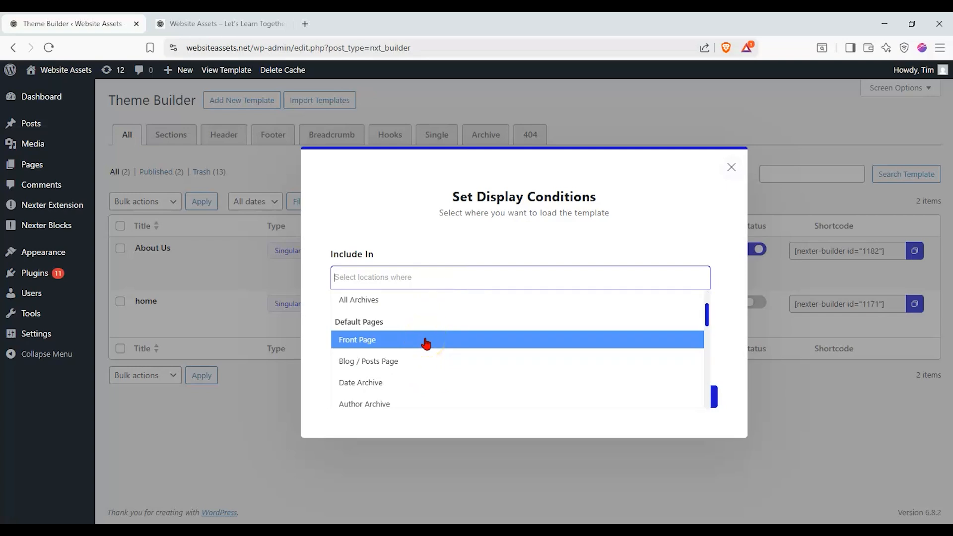
{"action": "scroll", "coordinate": [415, 347], "scroll_direction": "down", "scroll_amount": 2}
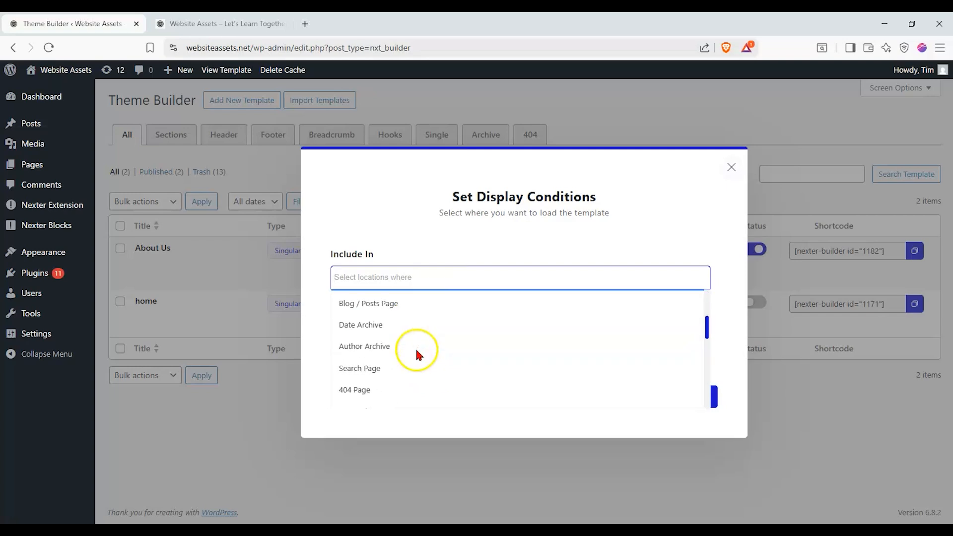
{"action": "scroll", "coordinate": [418, 354], "scroll_direction": "up", "scroll_amount": 2}
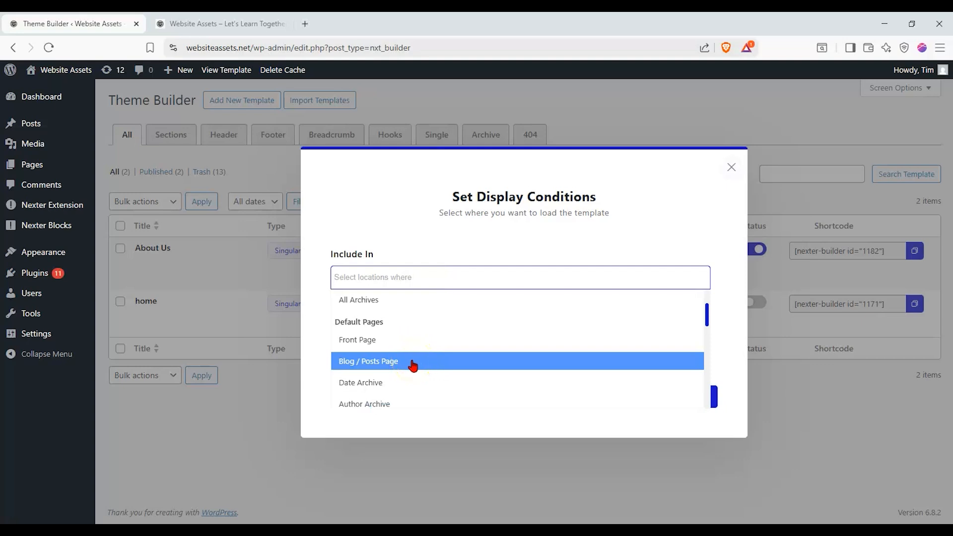
{"action": "scroll", "coordinate": [412, 366], "scroll_direction": "up", "scroll_amount": 2}
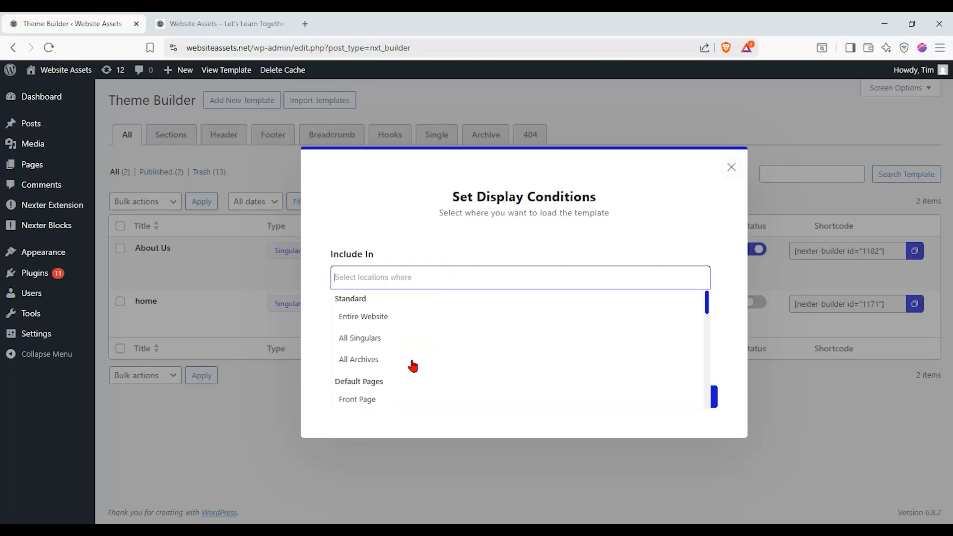
{"action": "left_click", "coordinate": [423, 319]}
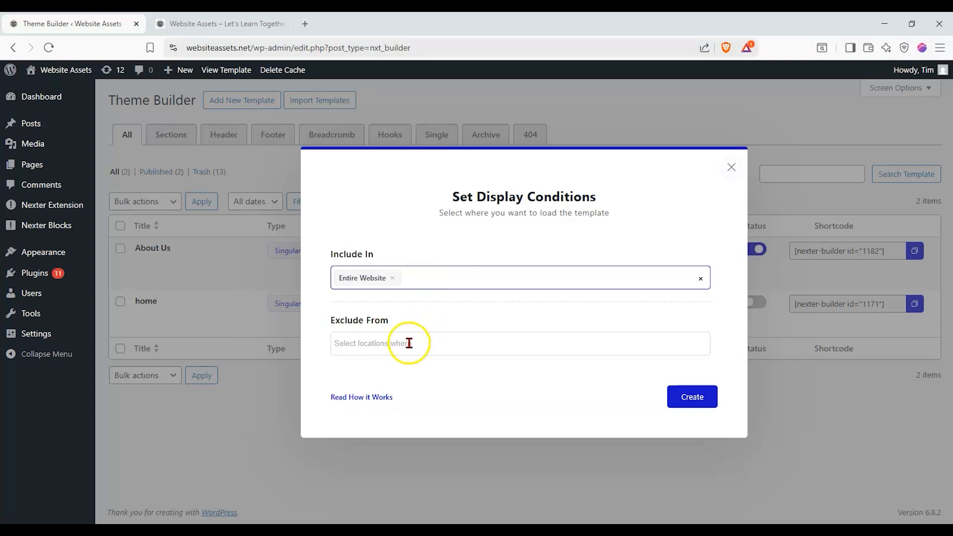
{"action": "left_click", "coordinate": [596, 381]}
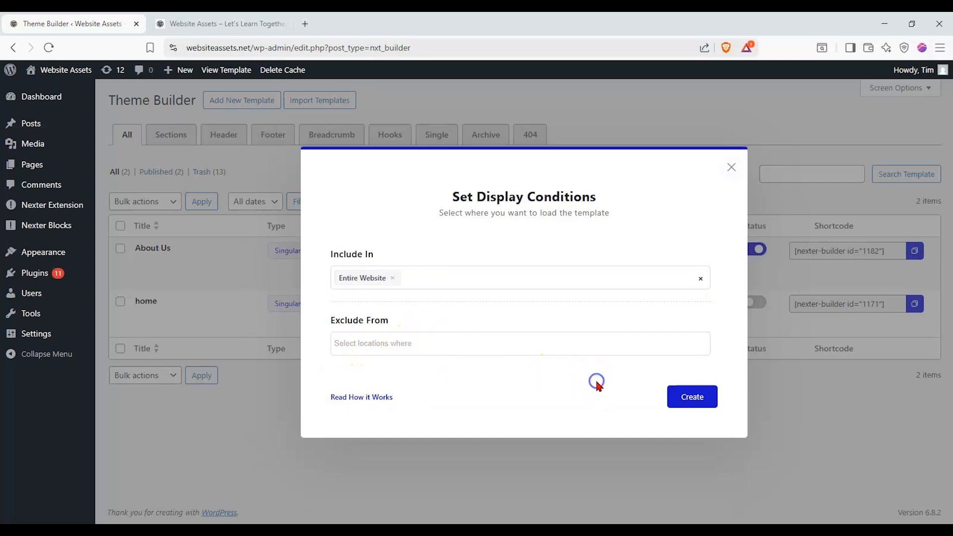
{"action": "left_click", "coordinate": [700, 396]}
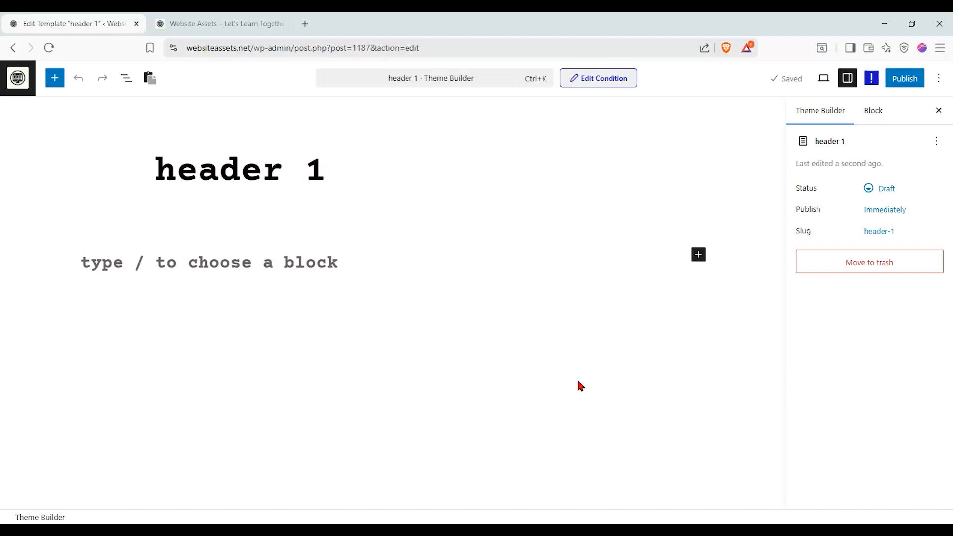
- Add a Nexter Container below the title using the Flexbox layout with a narrow, wide, narrow three-column structure
{"action": "left_click", "coordinate": [366, 200]}
{"action": "left_click", "coordinate": [337, 176]}
{"action": "left_click", "coordinate": [303, 277]}
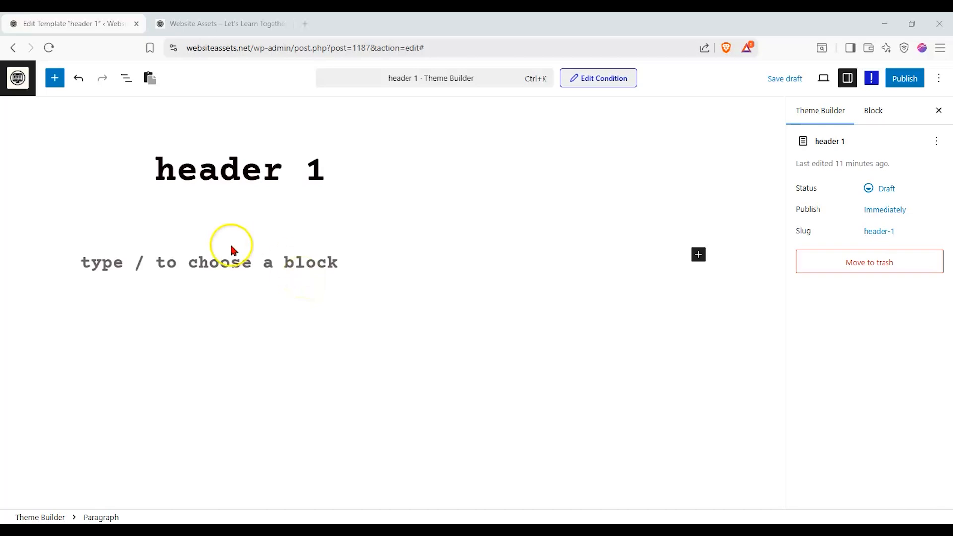
{"action": "left_click", "coordinate": [60, 83]}
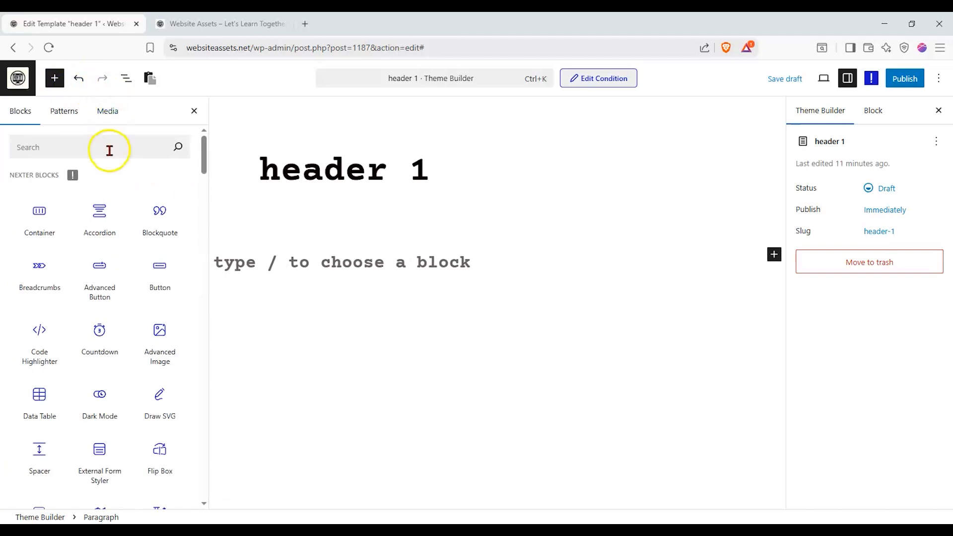
{"action": "left_click_drag", "start_coordinate": [46, 219], "coordinate": [362, 253]}
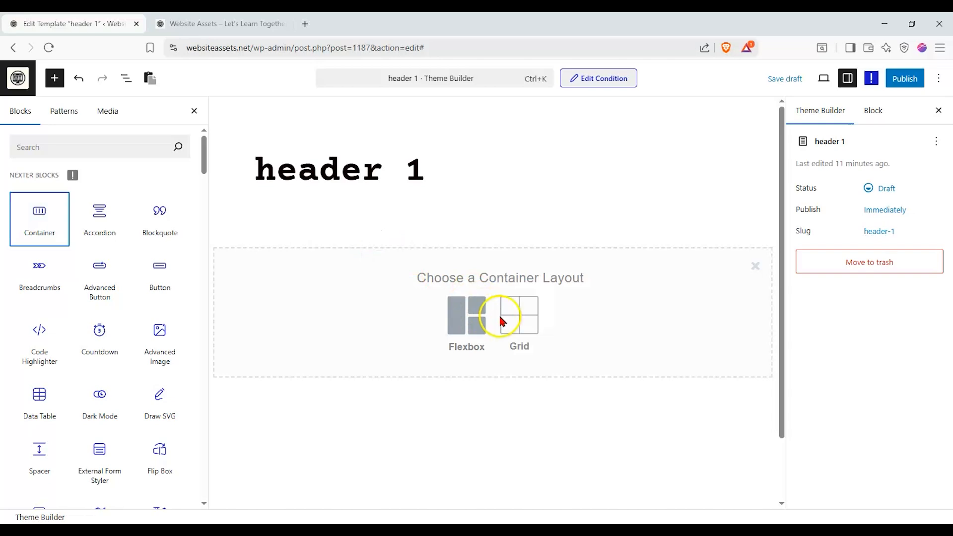
{"action": "left_click", "coordinate": [476, 319]}
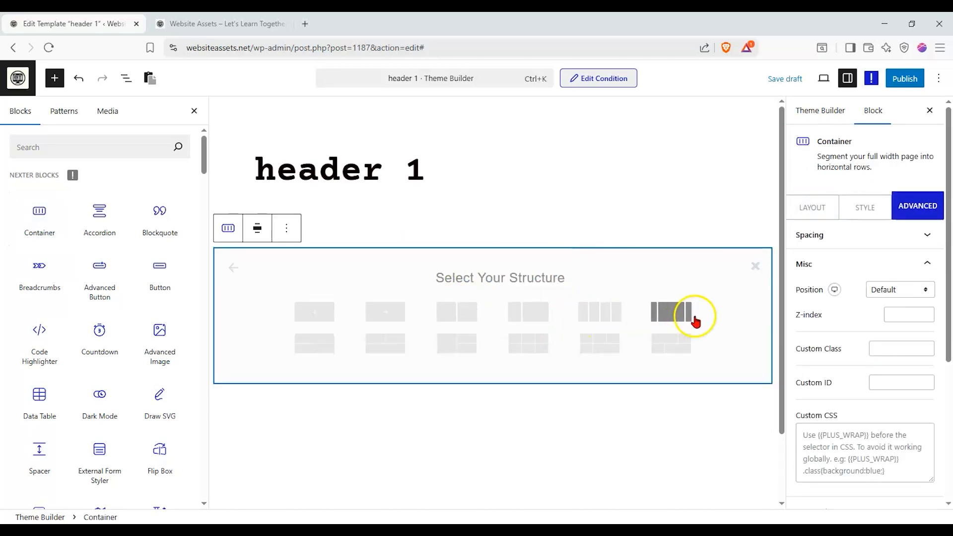
{"action": "left_click", "coordinate": [679, 320]}
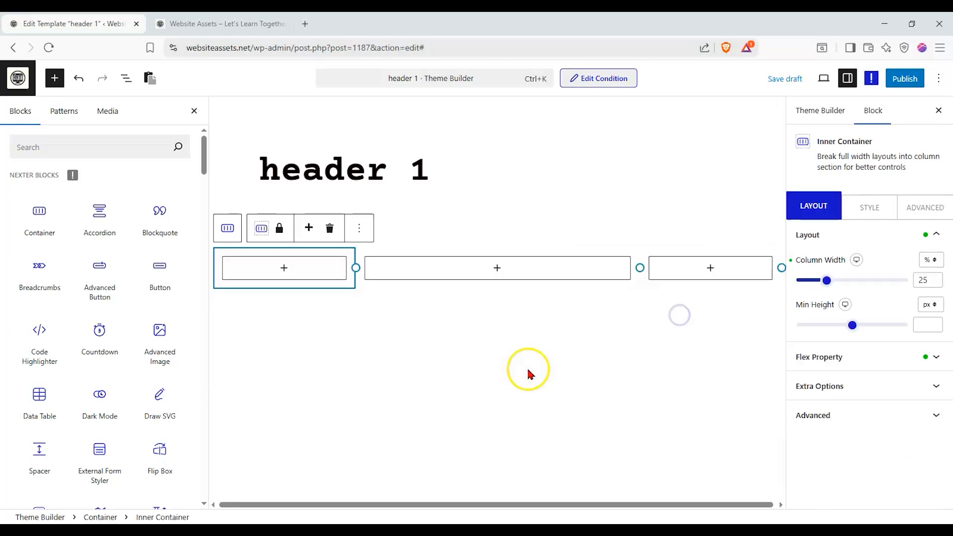
- Find the Nexter Site Logo block by searching for "logo" and place it in the container's first column
{"action": "left_click", "coordinate": [107, 153]}
{"action": "type", "text": "loho"}
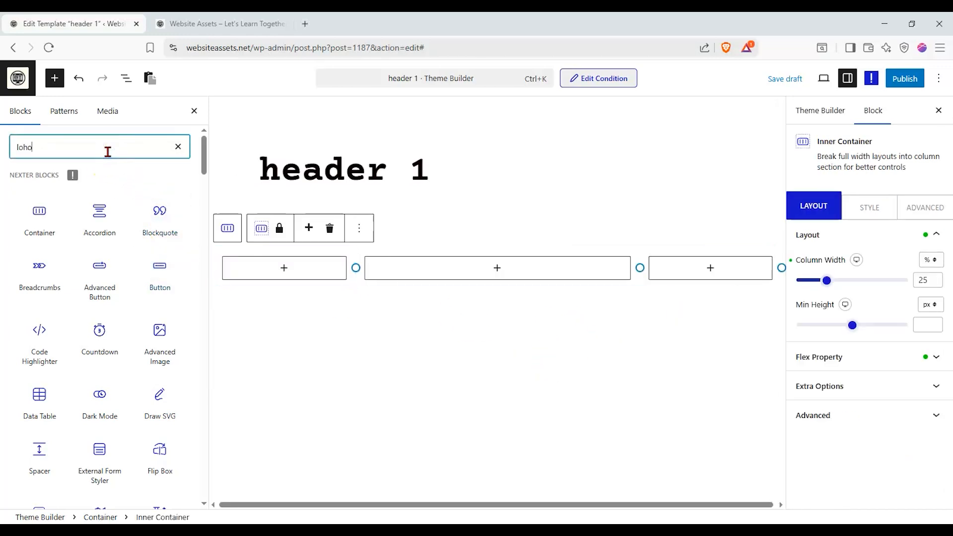
{"action": "key", "text": "BackSpace"}
{"action": "key", "text": "BackSpace"}
{"action": "type", "text": "go"}
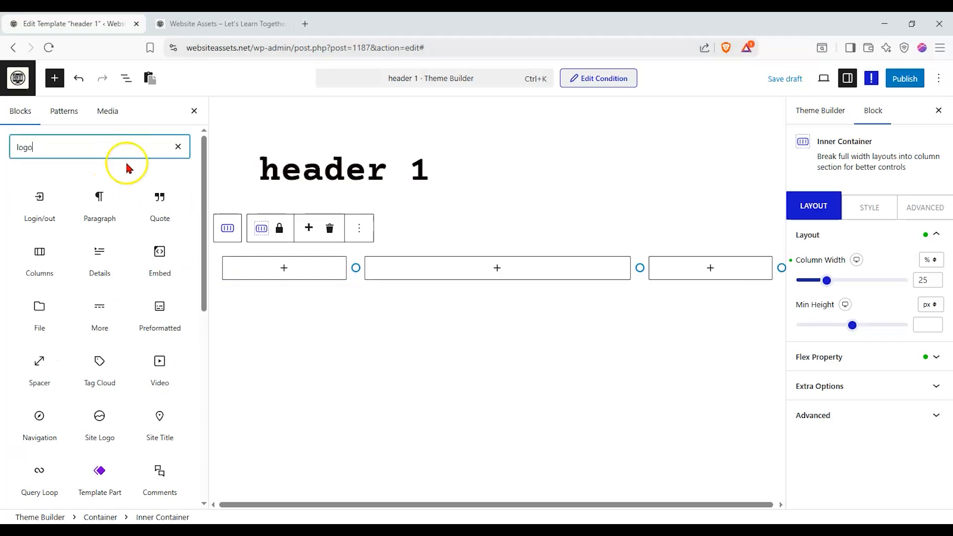
{"action": "left_click_drag", "start_coordinate": [39, 251], "coordinate": [271, 266]}
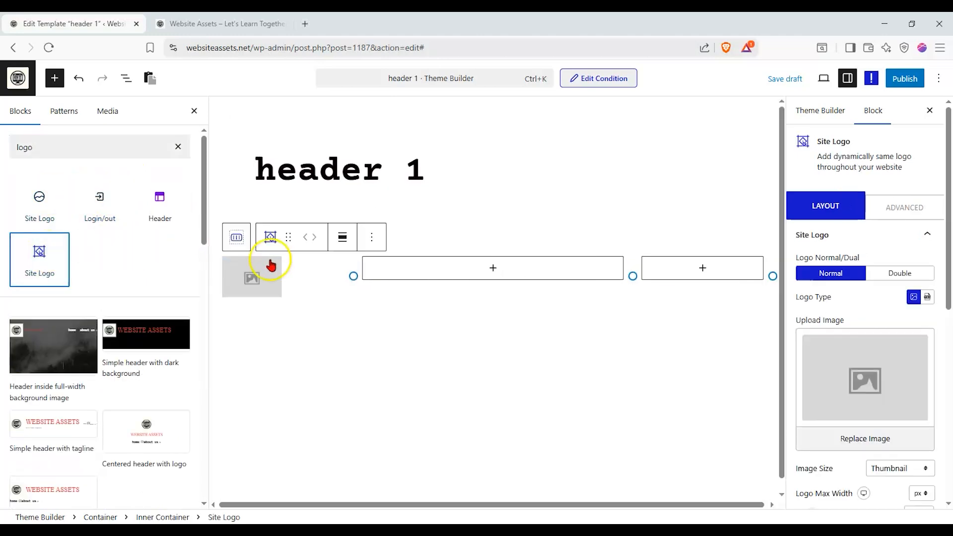
- Find the Nexter Navigation Menu block by searching for "nav" and place it in the wide middle column
{"action": "left_click", "coordinate": [502, 269]}
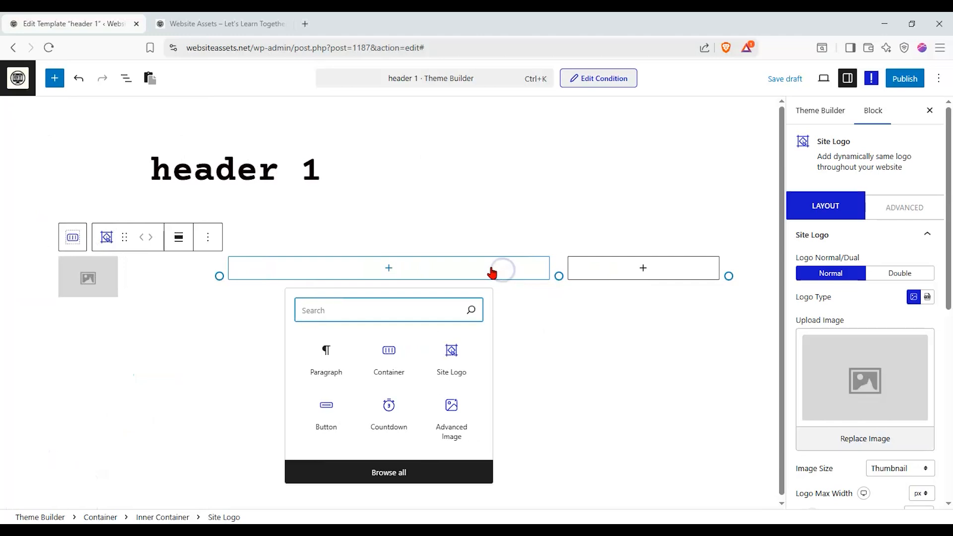
{"action": "left_click", "coordinate": [55, 77]}
{"action": "left_click", "coordinate": [66, 143]}
{"action": "type", "text": "nav"}
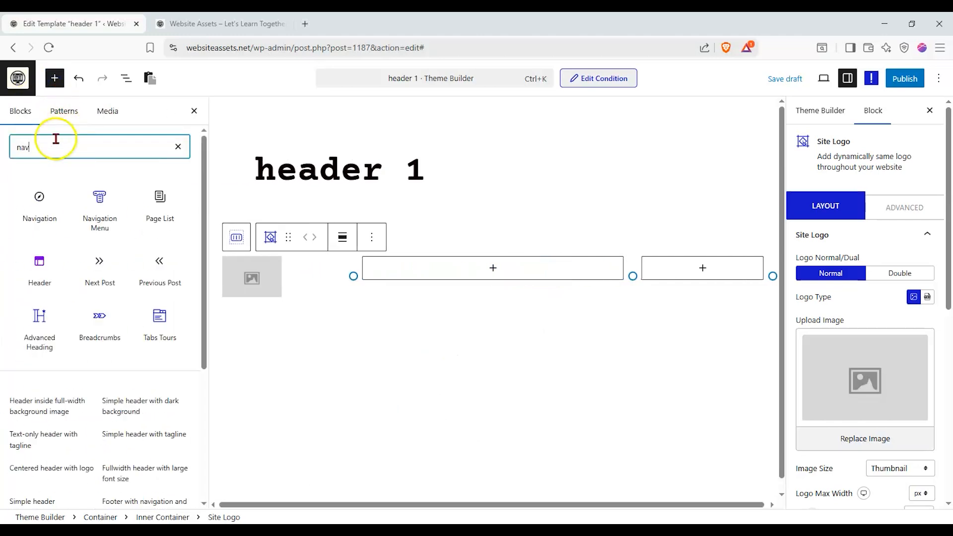
{"action": "left_click_drag", "start_coordinate": [100, 211], "coordinate": [516, 274]}
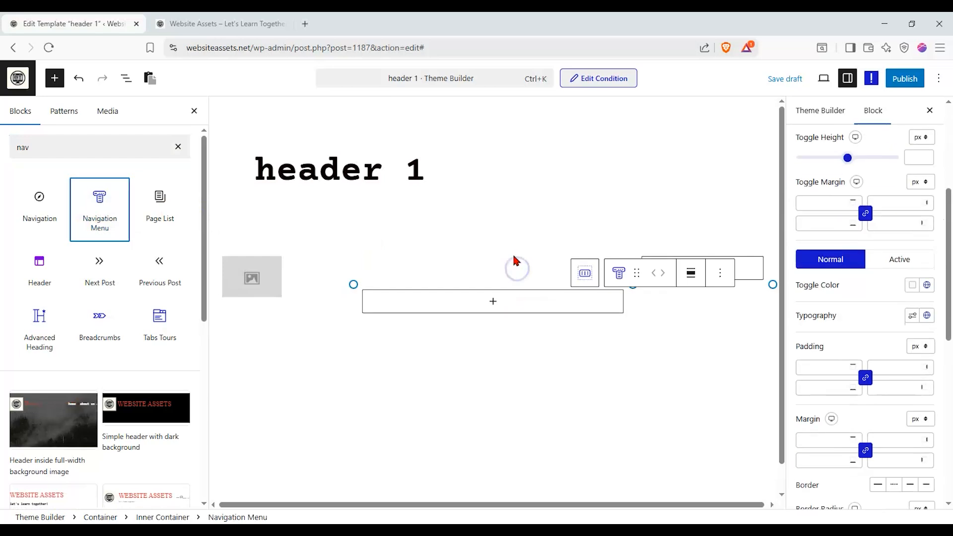
- Find the Nexter Button block by searching for "button" and place it in the container's third column
{"action": "left_click", "coordinate": [109, 152]}
{"action": "left_click_drag", "start_coordinate": [110, 153], "coordinate": [6, 149]}
{"action": "type", "text": "b"}
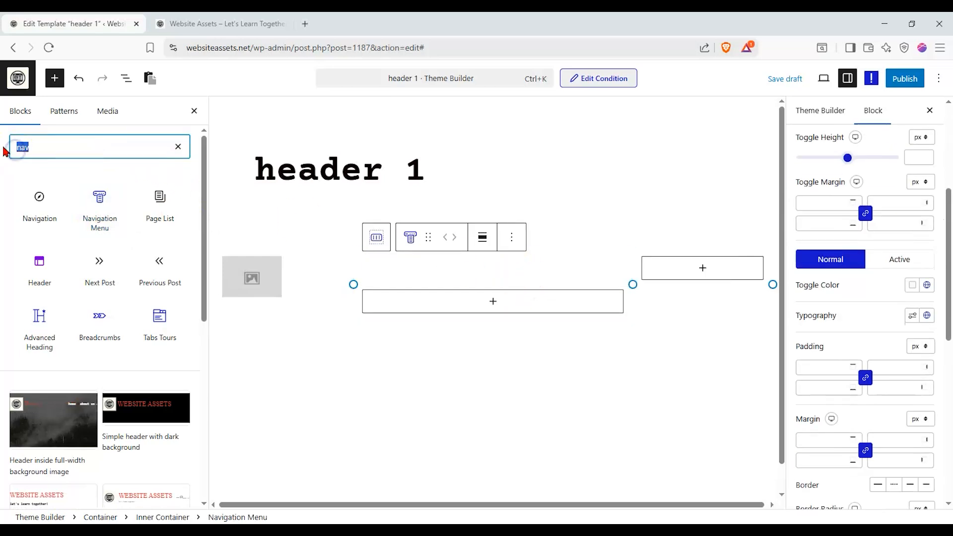
{"action": "type", "text": "utton"}
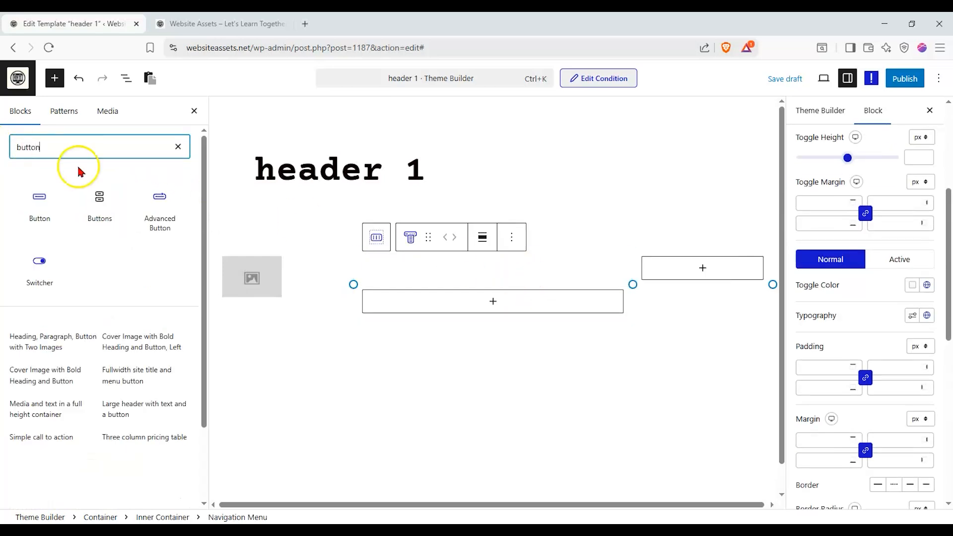
{"action": "left_click_drag", "start_coordinate": [40, 201], "coordinate": [718, 264]}
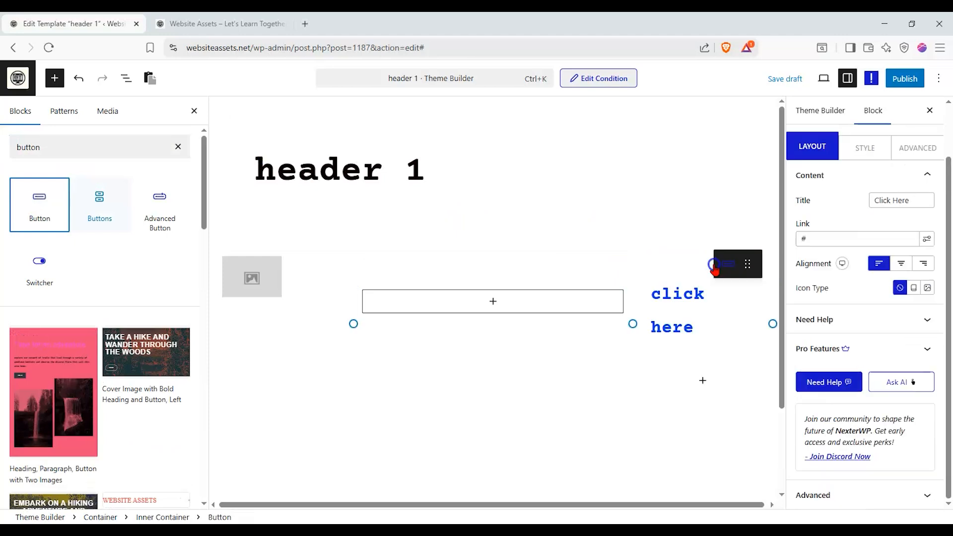
- Select the navigation menu block, show the document overview's block list, and expand the first and third inner containers in it
{"action": "left_click", "coordinate": [578, 283]}
{"action": "left_click", "coordinate": [868, 277]}
{"action": "scroll", "coordinate": [867, 277], "scroll_direction": "up", "scroll_amount": 5}
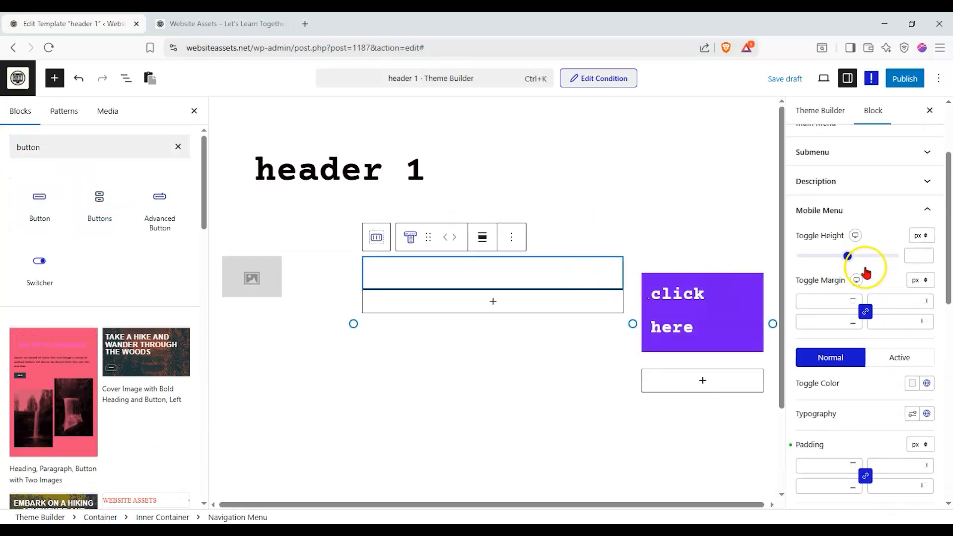
{"action": "left_click", "coordinate": [125, 80]}
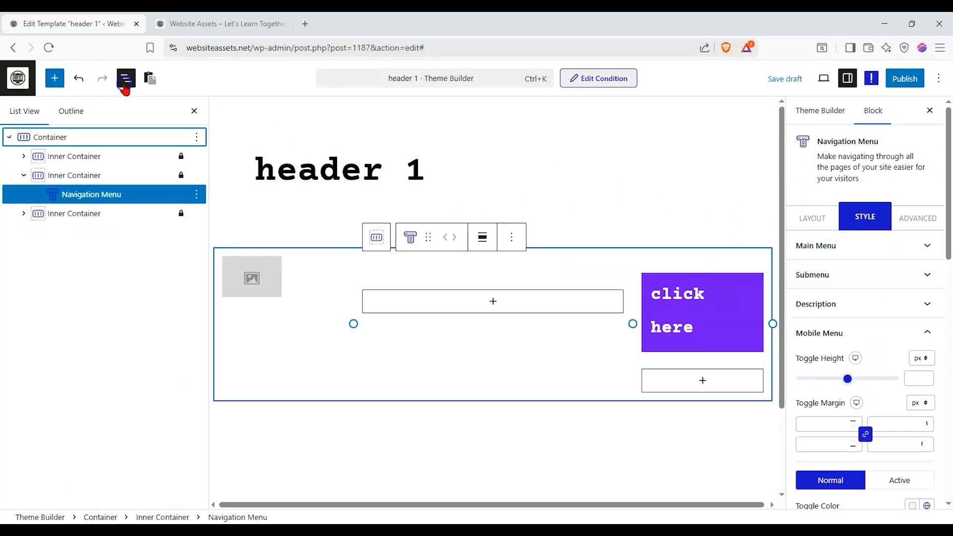
{"action": "left_click", "coordinate": [23, 156]}
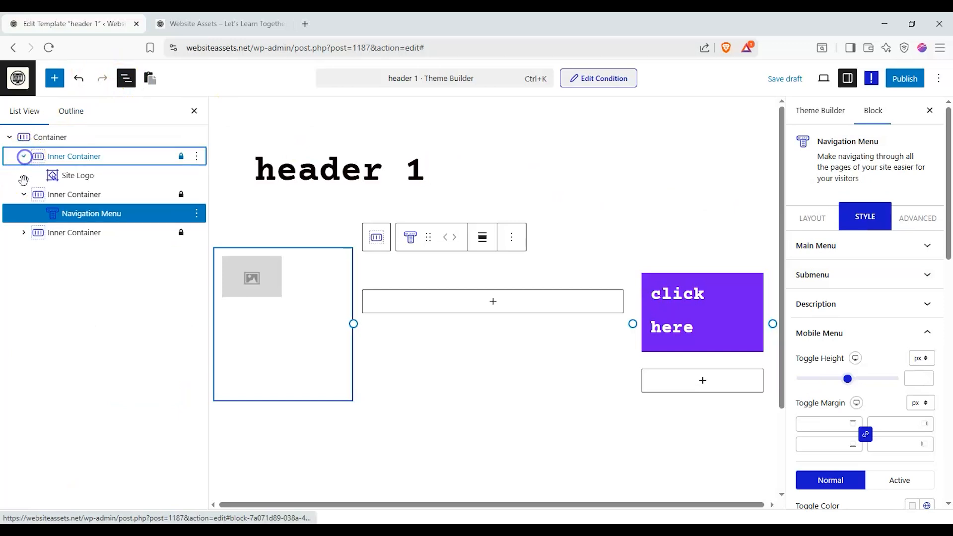
{"action": "left_click", "coordinate": [23, 232]}
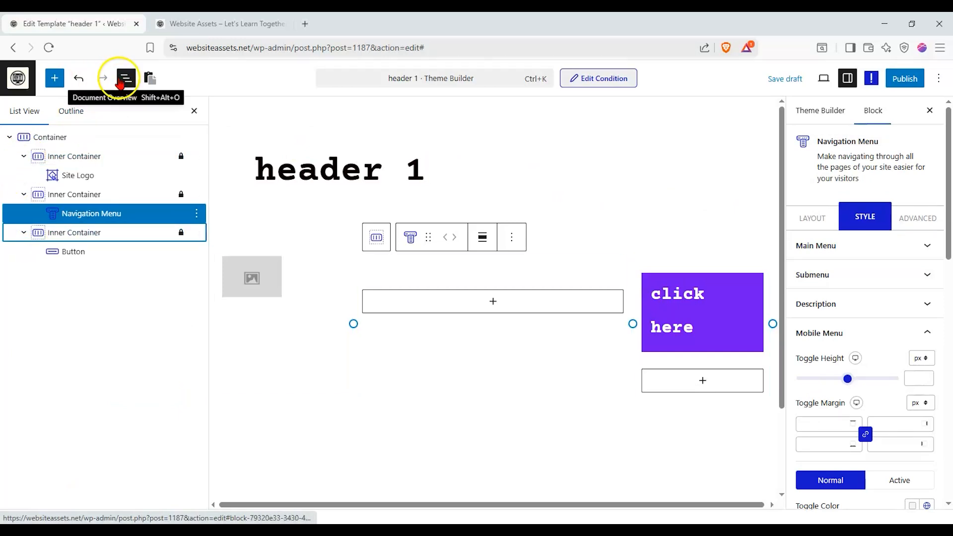
- Try a column width of 23% for the first inner container, and undo it
{"action": "left_click", "coordinate": [99, 162]}
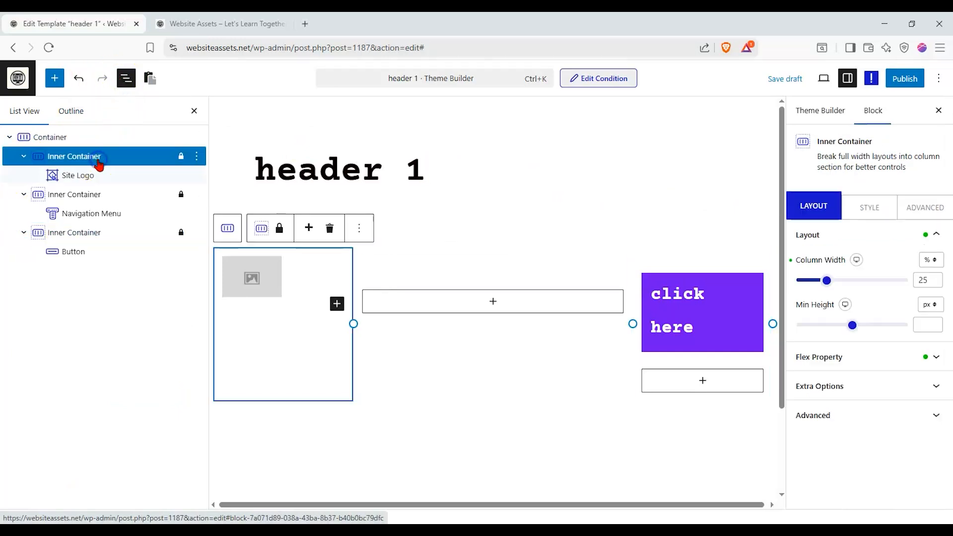
{"action": "mouse_move", "coordinate": [826, 280]}
{"action": "left_mouse_down"}
{"action": "mouse_move", "coordinate": [836, 282]}
{"action": "mouse_move", "coordinate": [825, 283]}
{"action": "left_mouse_up"}
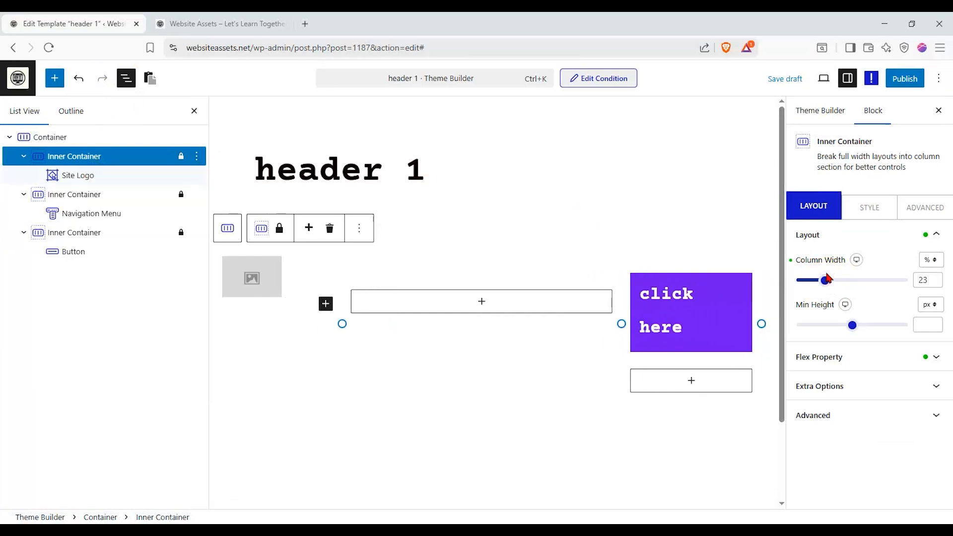
{"action": "key", "text": "ctrl+z"}
{"action": "left_click", "coordinate": [130, 172]}
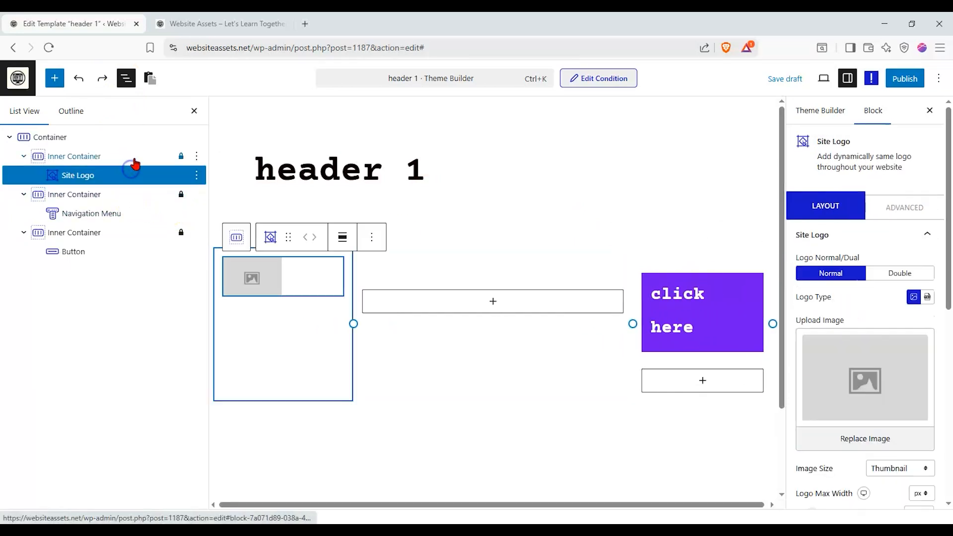
- In the first inner container's flex properties, set the row alignment to center and the column alignment to the fifth, spaced option
{"action": "left_click", "coordinate": [135, 160]}
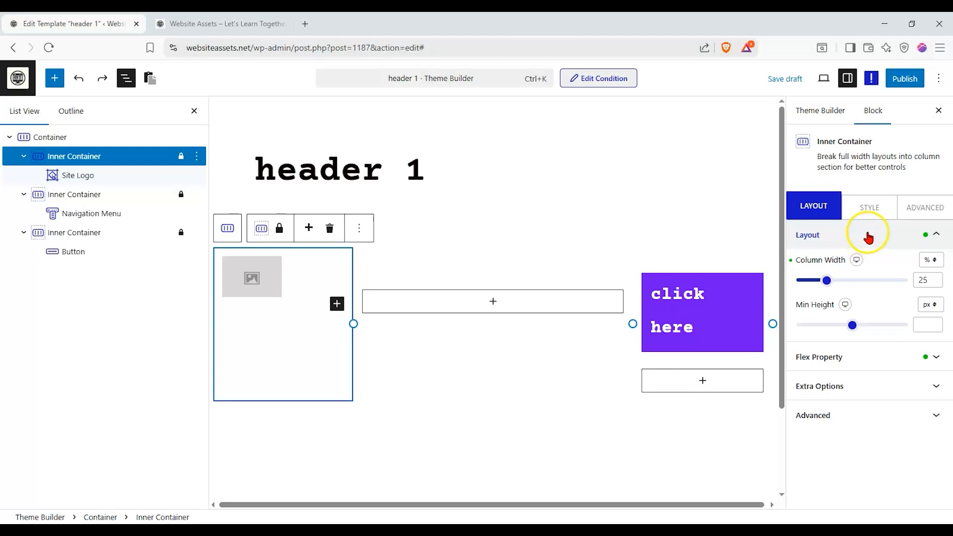
{"action": "left_click", "coordinate": [893, 357]}
{"action": "left_click", "coordinate": [831, 342]}
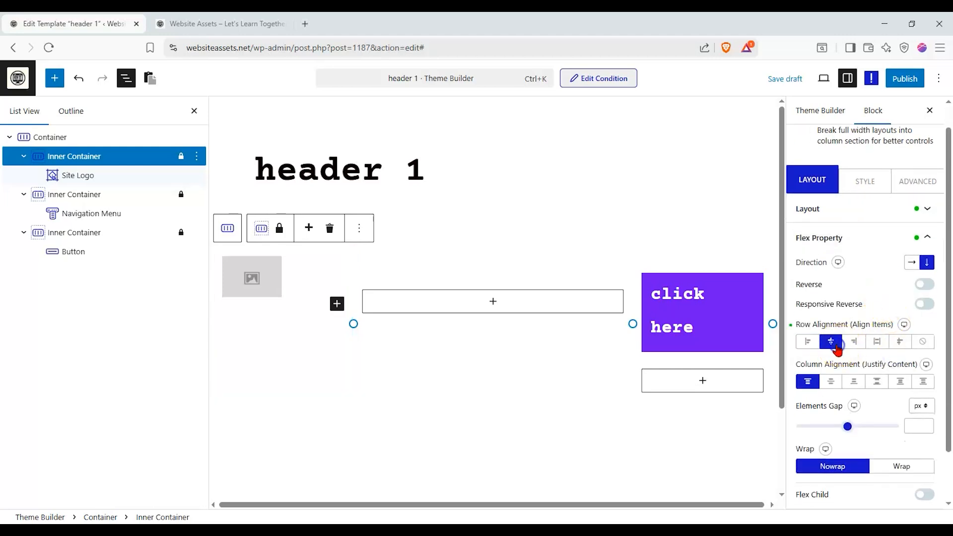
{"action": "left_click", "coordinate": [899, 341]}
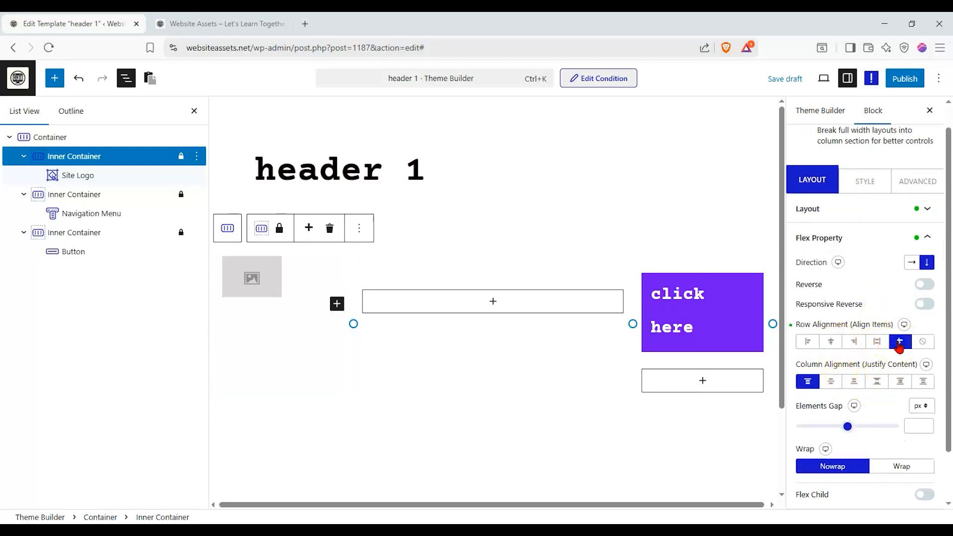
{"action": "left_click", "coordinate": [832, 342]}
{"action": "left_click", "coordinate": [900, 381]}
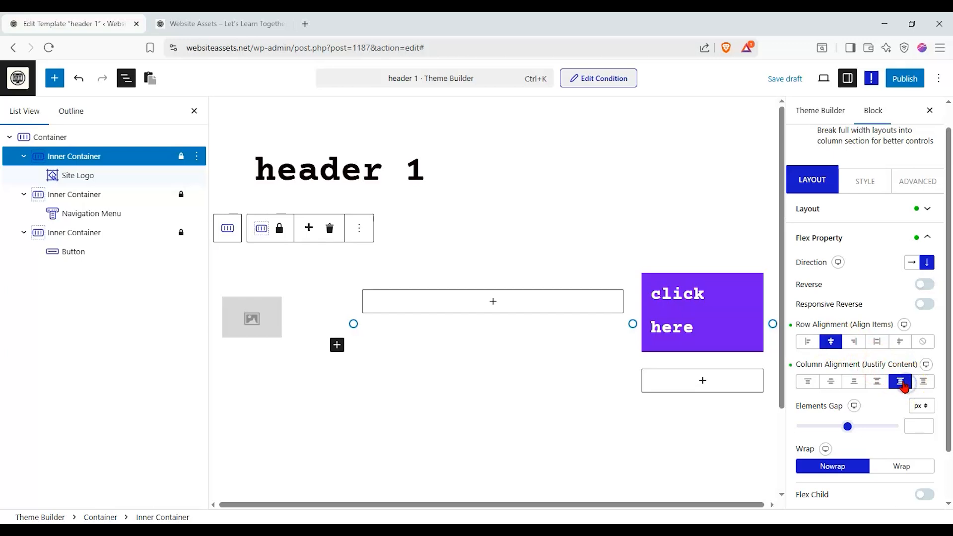
{"action": "left_click", "coordinate": [828, 383]}
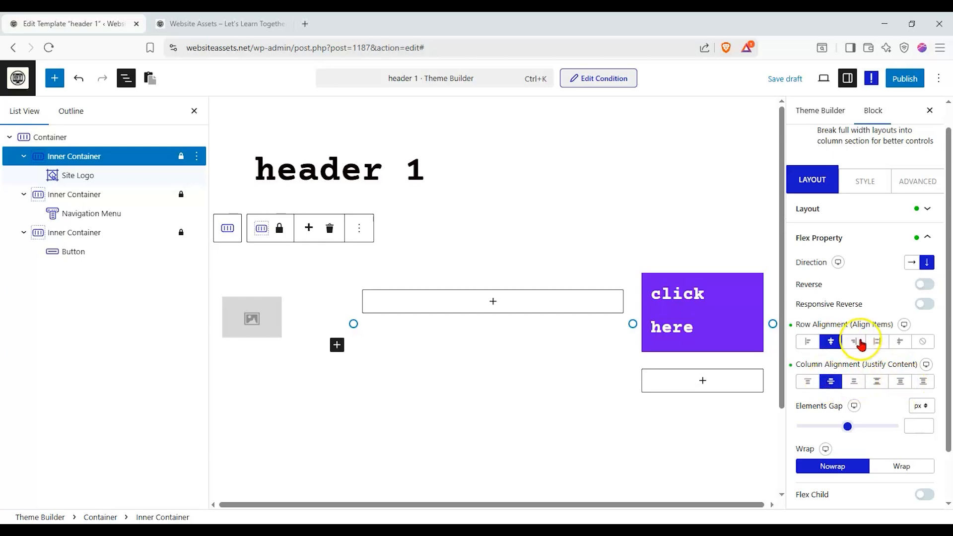
{"action": "left_click", "coordinate": [898, 382]}
{"action": "left_click", "coordinate": [854, 342]}
{"action": "left_click", "coordinate": [830, 347]}
- Try an elements gap of 251 px in the first inner container's flex properties, and undo it
{"action": "left_click", "coordinate": [866, 182]}
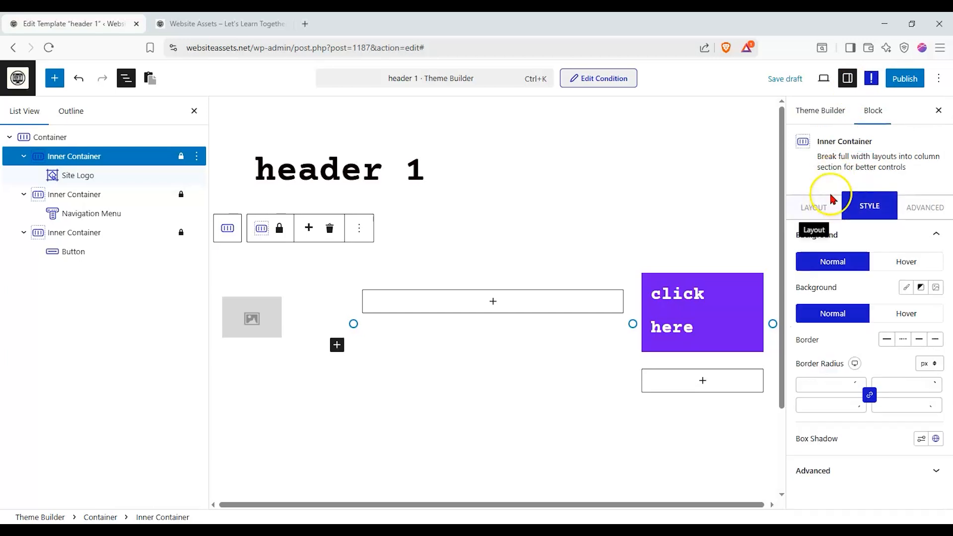
{"action": "left_click", "coordinate": [833, 195]}
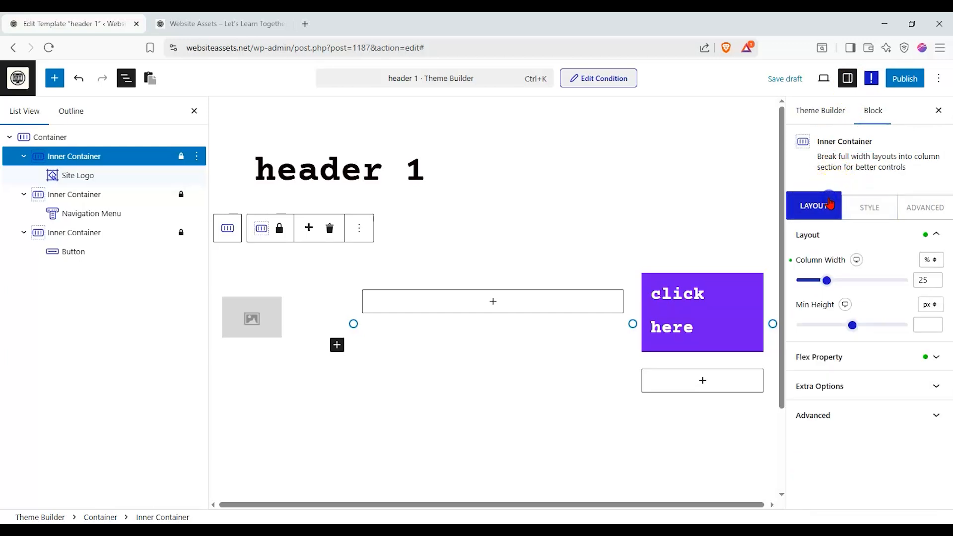
{"action": "left_click", "coordinate": [913, 383]}
{"action": "left_click", "coordinate": [896, 292]}
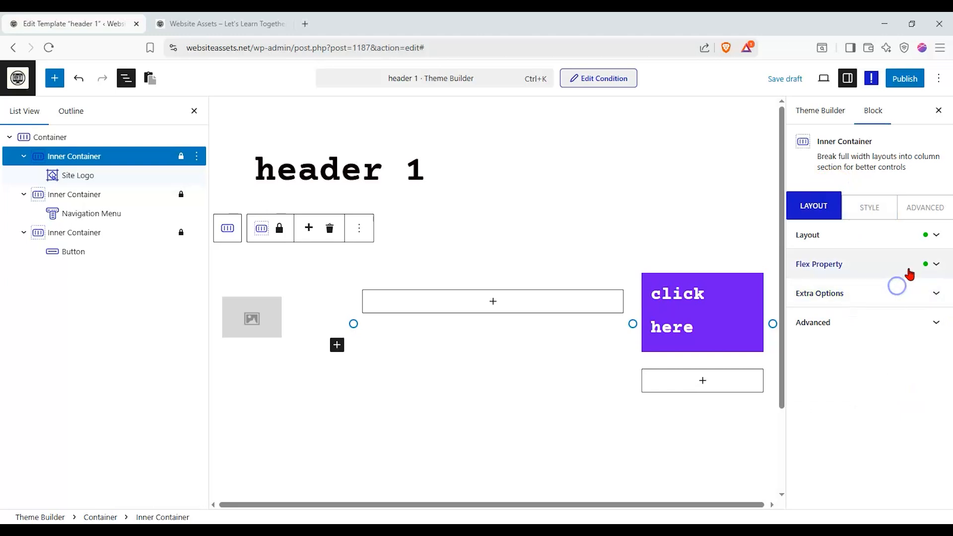
{"action": "left_click", "coordinate": [906, 266]}
{"action": "scroll", "coordinate": [908, 268], "scroll_direction": "down", "scroll_amount": 1}
{"action": "mouse_move", "coordinate": [846, 367]}
{"action": "left_mouse_down"}
{"action": "mouse_move", "coordinate": [794, 369]}
{"action": "mouse_move", "coordinate": [848, 370]}
{"action": "left_mouse_up"}
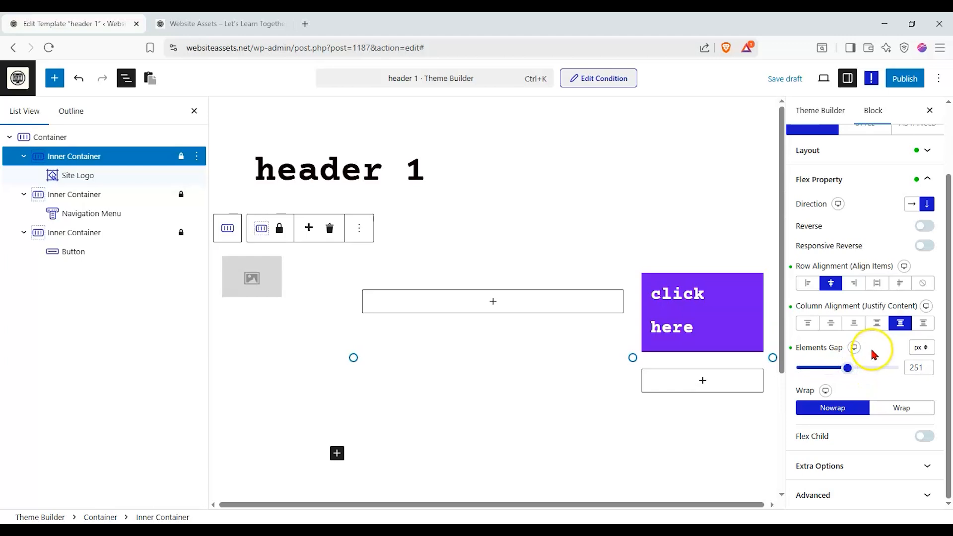
{"action": "key", "text": "ctrl+z"}
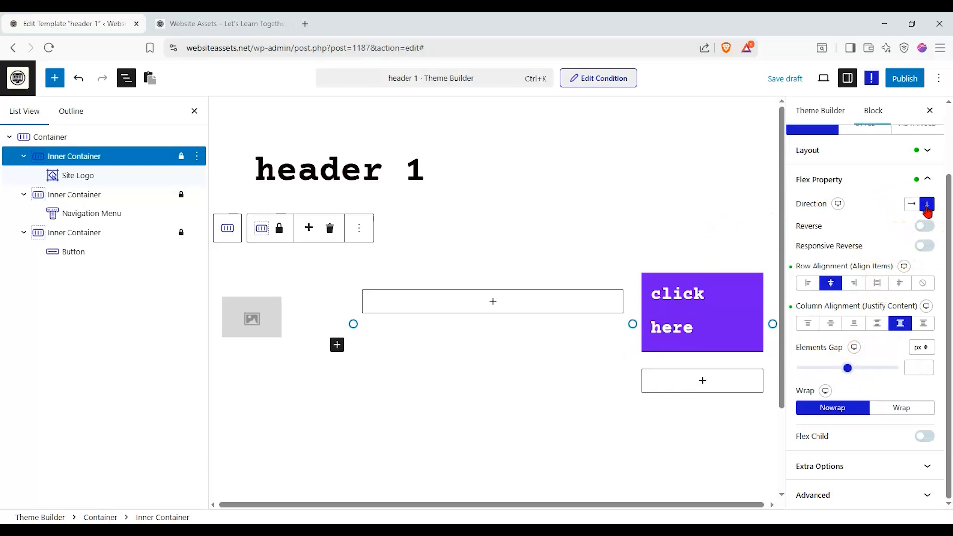
- Center the Site Logo block's alignment and set its logo max width to 180 px
{"action": "left_click", "coordinate": [85, 176]}
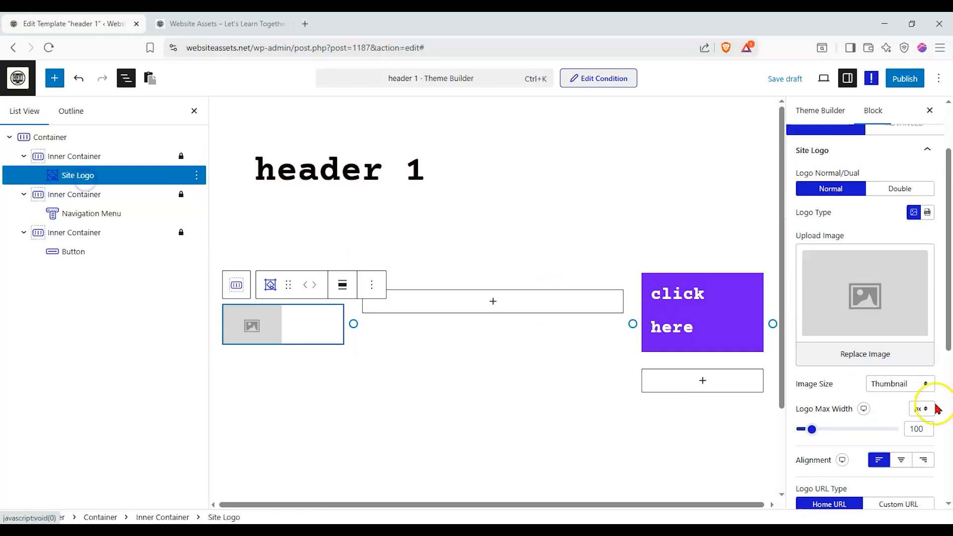
{"action": "left_click", "coordinate": [901, 462]}
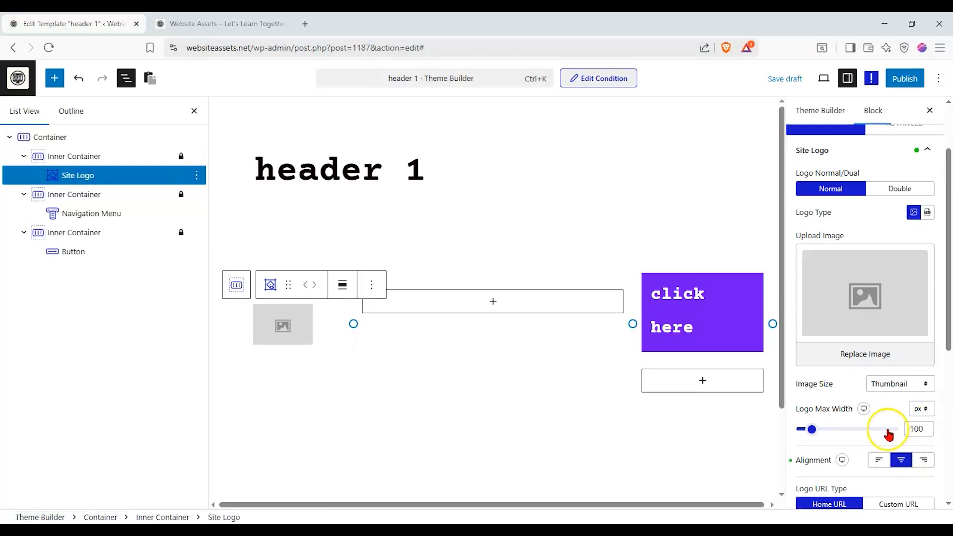
{"action": "mouse_move", "coordinate": [814, 430]}
{"action": "left_mouse_down"}
{"action": "mouse_move", "coordinate": [840, 427]}
{"action": "mouse_move", "coordinate": [808, 430]}
{"action": "mouse_move", "coordinate": [819, 434]}
{"action": "left_mouse_up"}
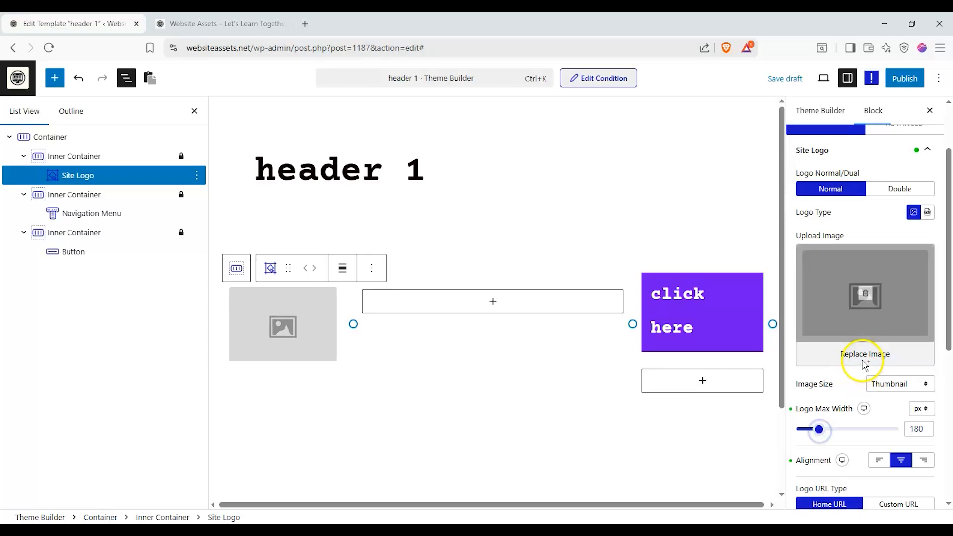
- Replace the site logo's placeholder with the second image in the media library, the WordPress computer monitor logo
{"action": "left_click", "coordinate": [865, 356]}
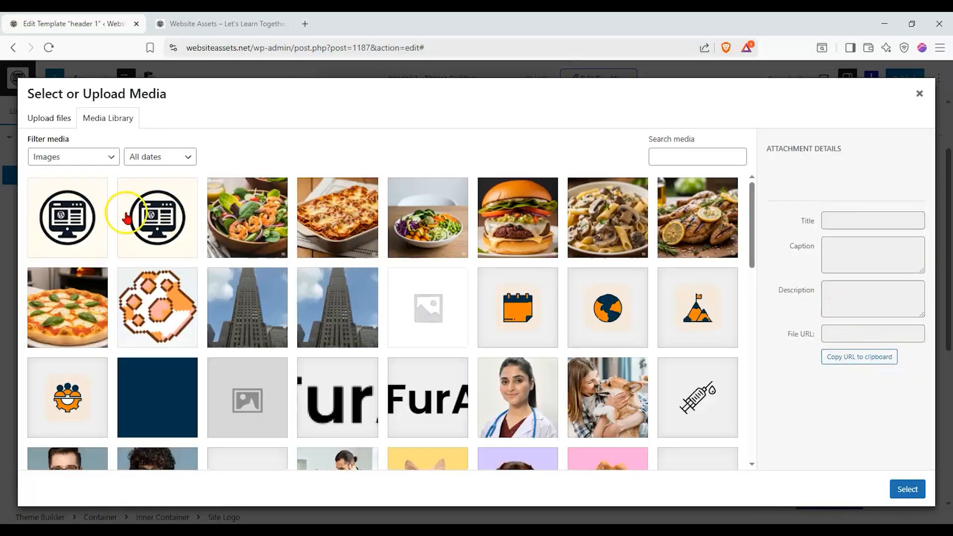
{"action": "left_click", "coordinate": [151, 215]}
{"action": "left_click", "coordinate": [907, 488]}
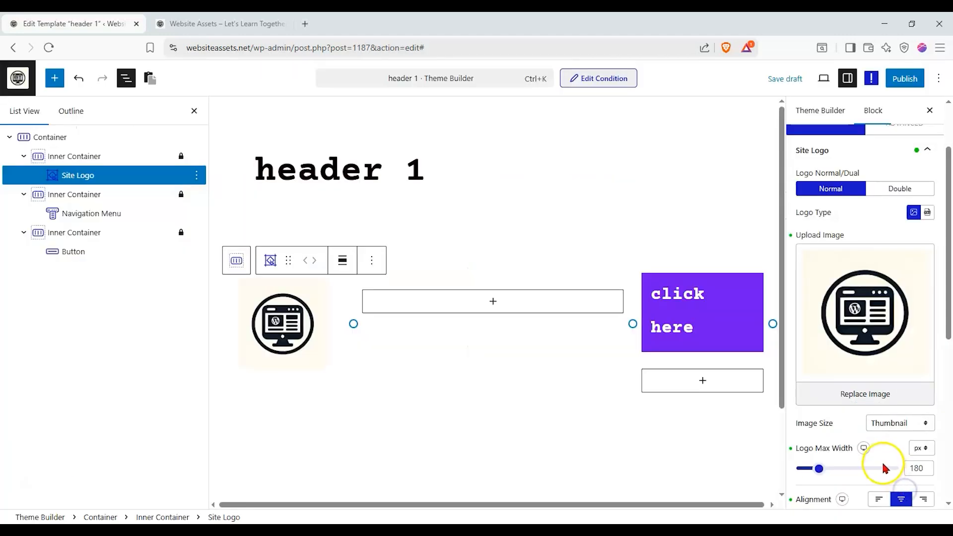
- Add a solid border to the Site Logo block in its advanced settings
{"action": "scroll", "coordinate": [859, 323], "scroll_direction": "down", "scroll_amount": 3}
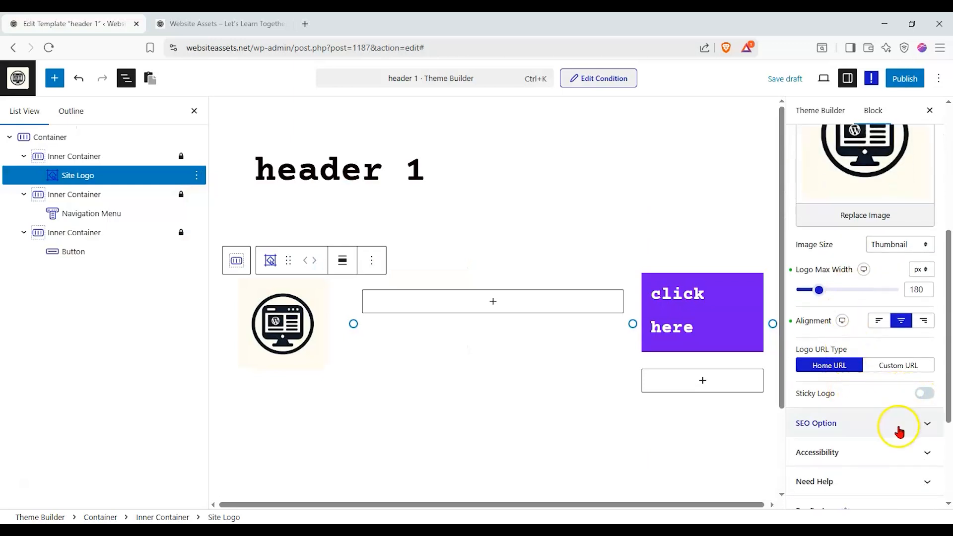
{"action": "left_click", "coordinate": [898, 426]}
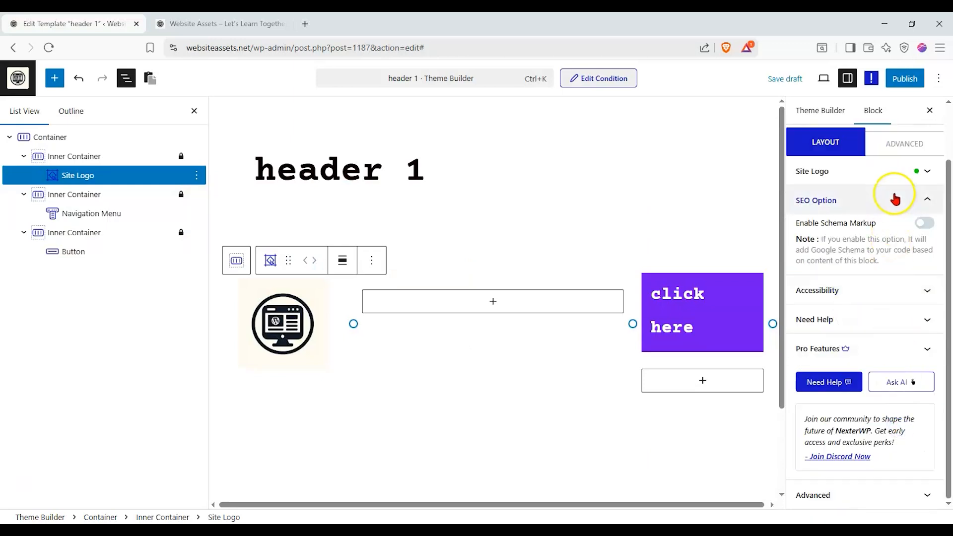
{"action": "left_click", "coordinate": [895, 210]}
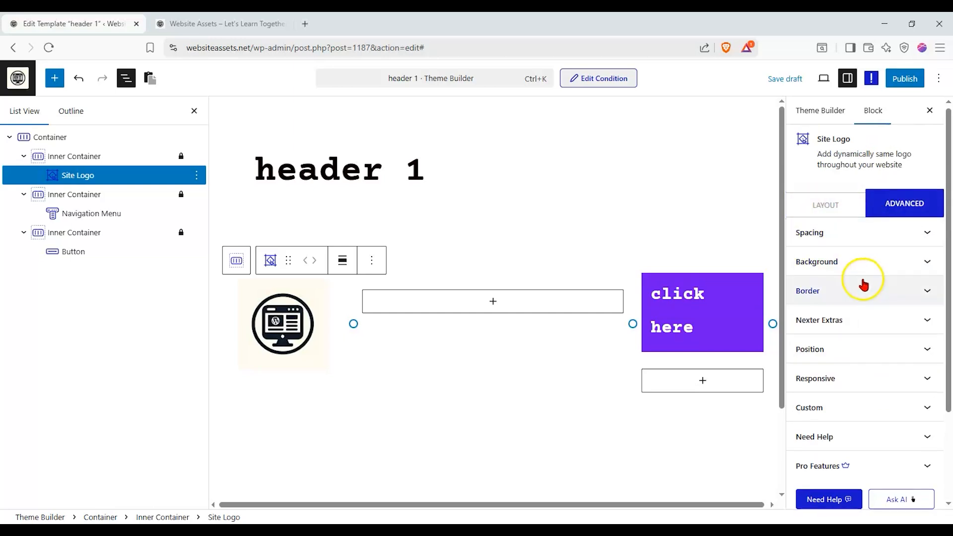
{"action": "left_click", "coordinate": [858, 380]}
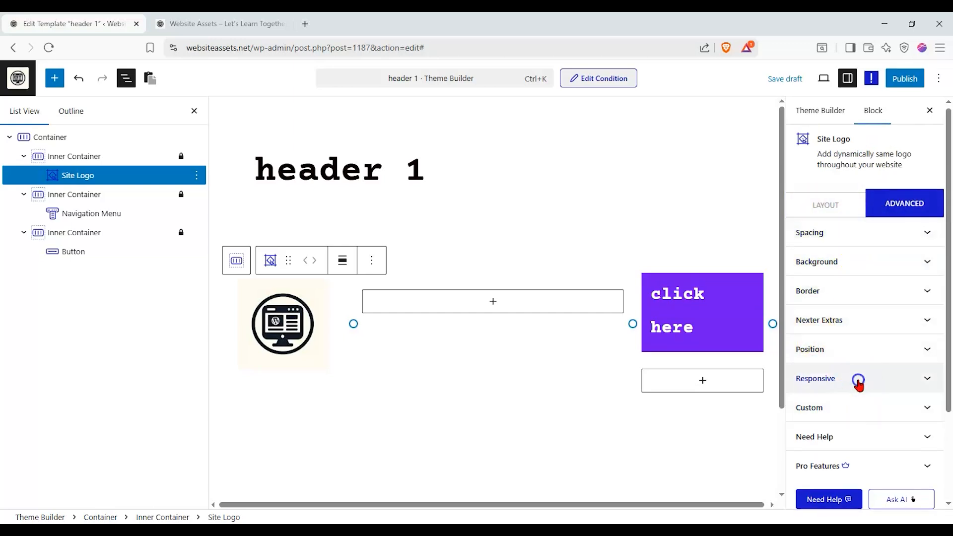
{"action": "left_click", "coordinate": [859, 322]}
{"action": "left_click", "coordinate": [867, 297]}
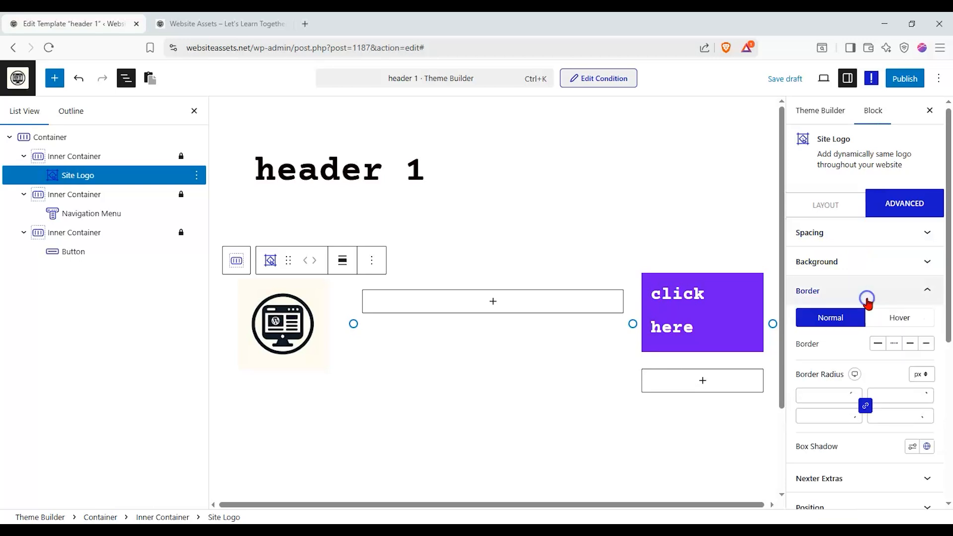
{"action": "left_click", "coordinate": [878, 343]}
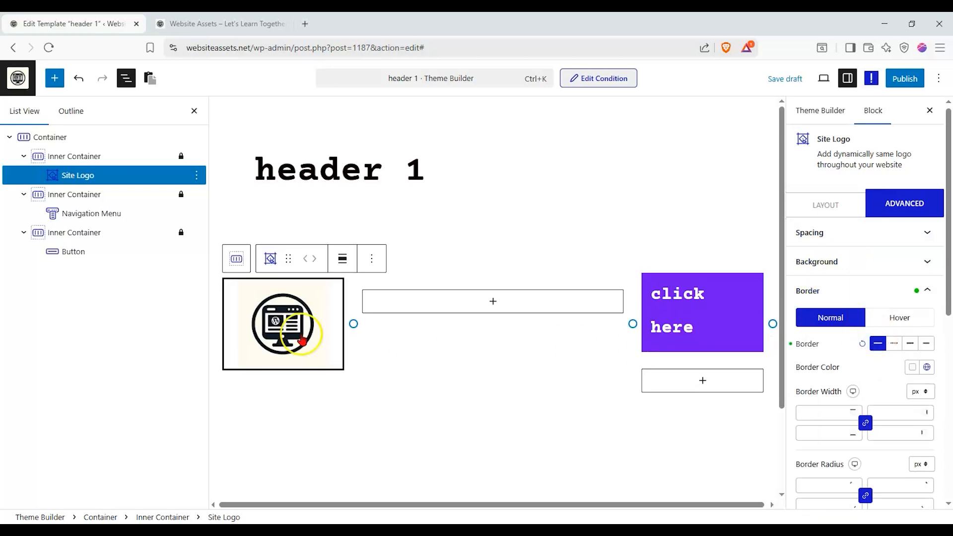
{"action": "left_click", "coordinate": [886, 298]}
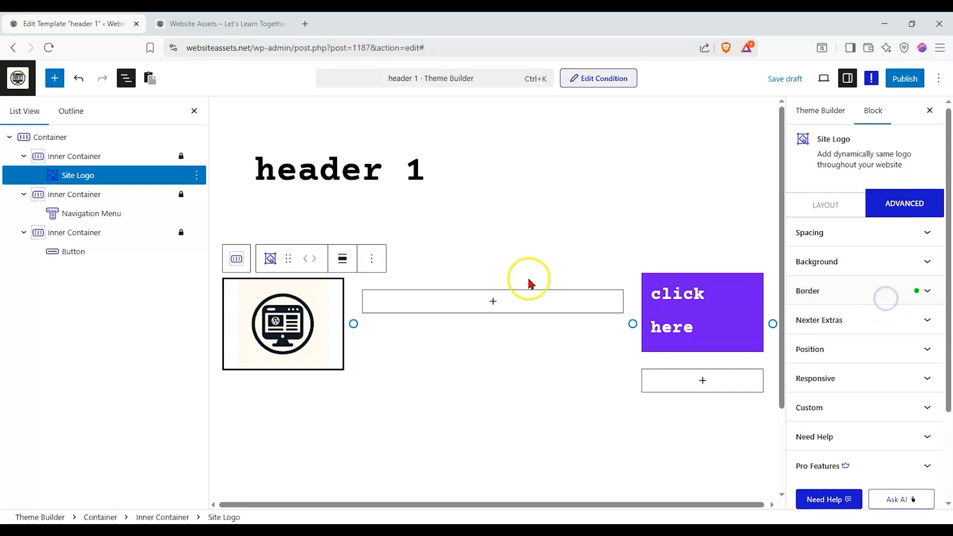
- Open the Navigation Menu block's layout settings and expand the first item of its manual menu
{"action": "left_click", "coordinate": [454, 278]}
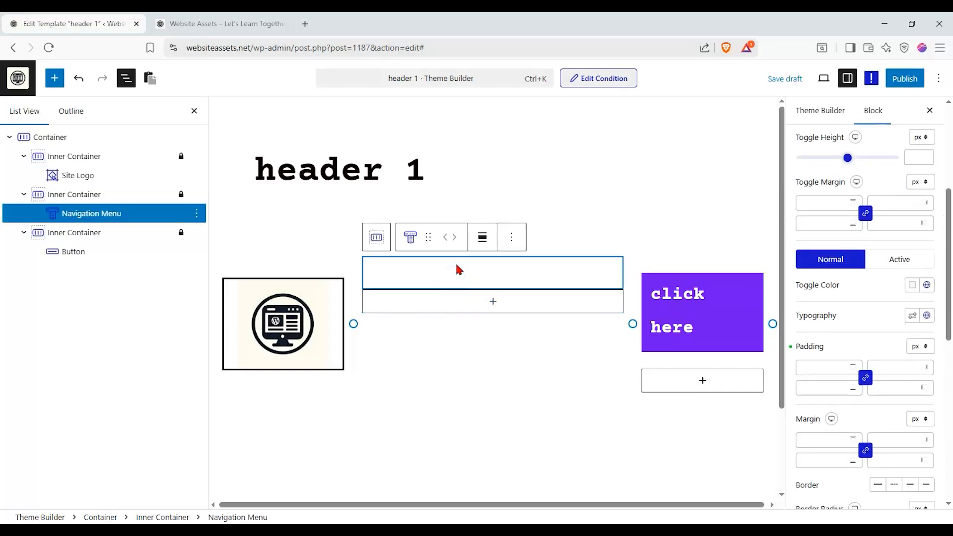
{"action": "scroll", "coordinate": [931, 257], "scroll_direction": "up", "scroll_amount": 4}
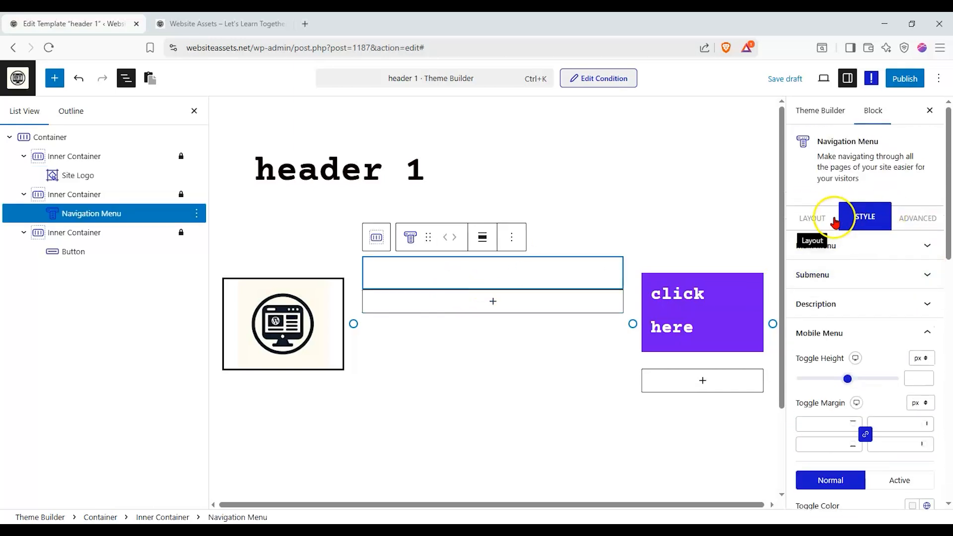
{"action": "left_click", "coordinate": [817, 218]}
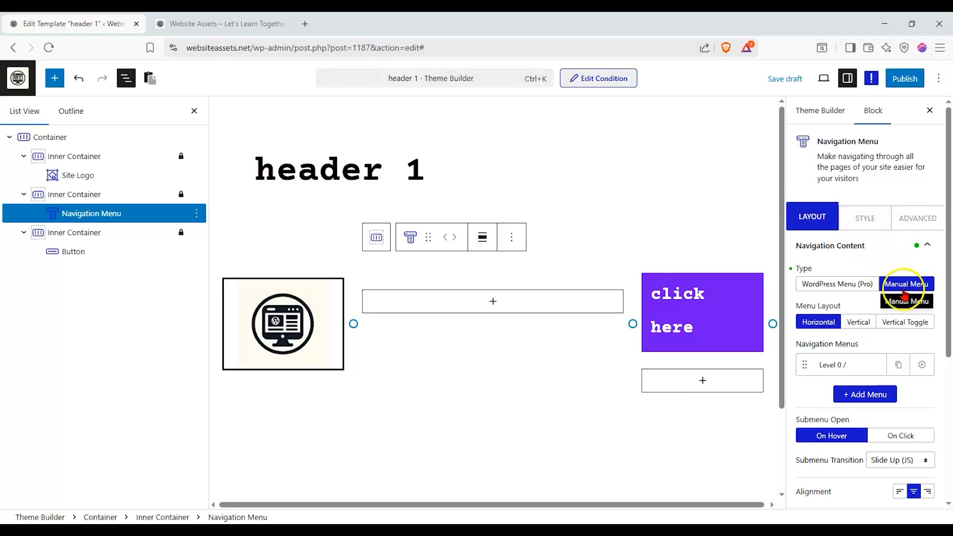
{"action": "left_click", "coordinate": [851, 364]}
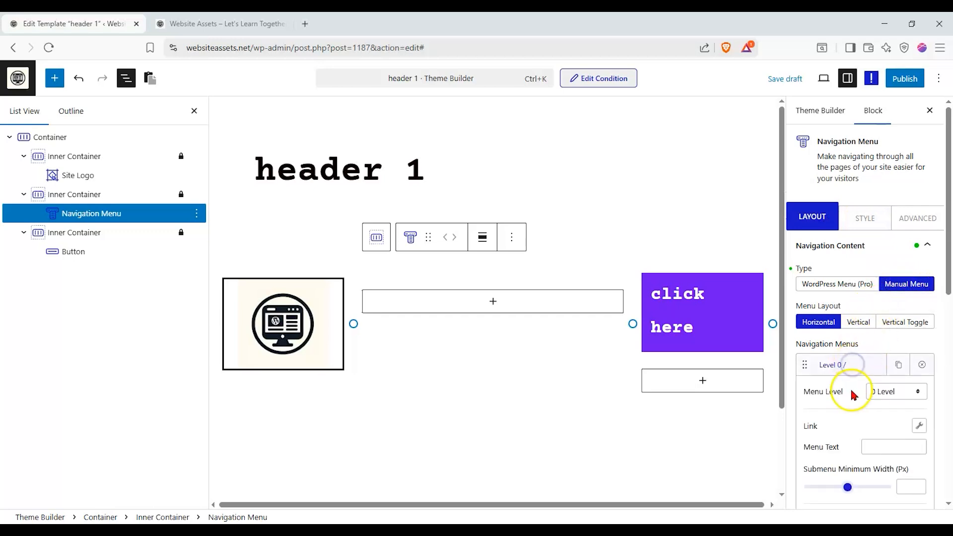
{"action": "scroll", "coordinate": [852, 394], "scroll_direction": "down", "scroll_amount": 1}
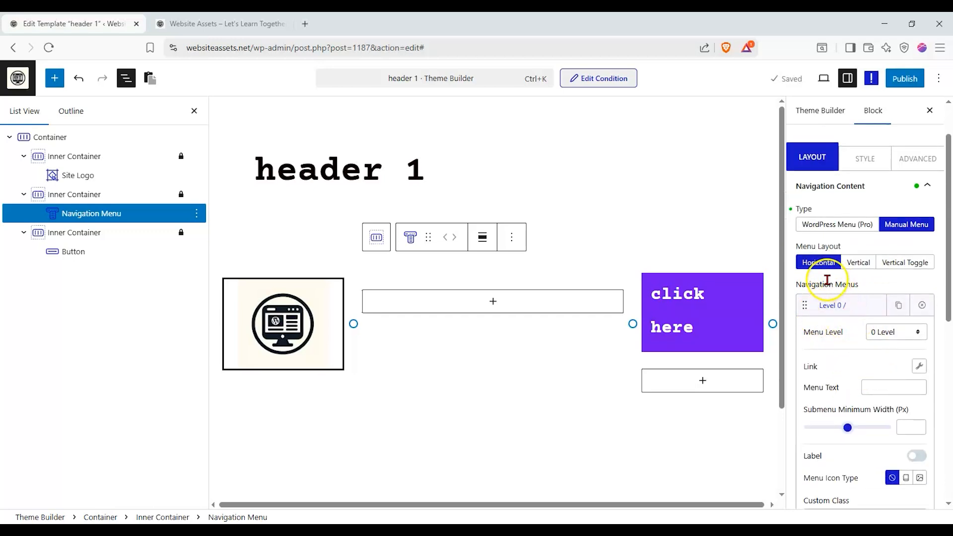
{"action": "left_click", "coordinate": [834, 304]}
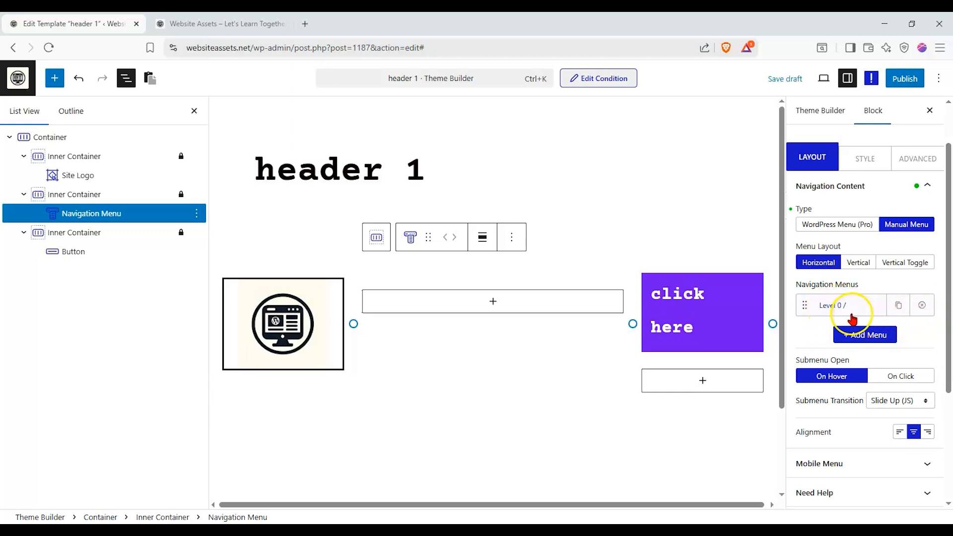
{"action": "left_click", "coordinate": [845, 307]}
- Try 1 Level as the first navigation item's menu level, and return it to 0 Level
{"action": "left_click", "coordinate": [880, 330]}
{"action": "left_click", "coordinate": [882, 362]}
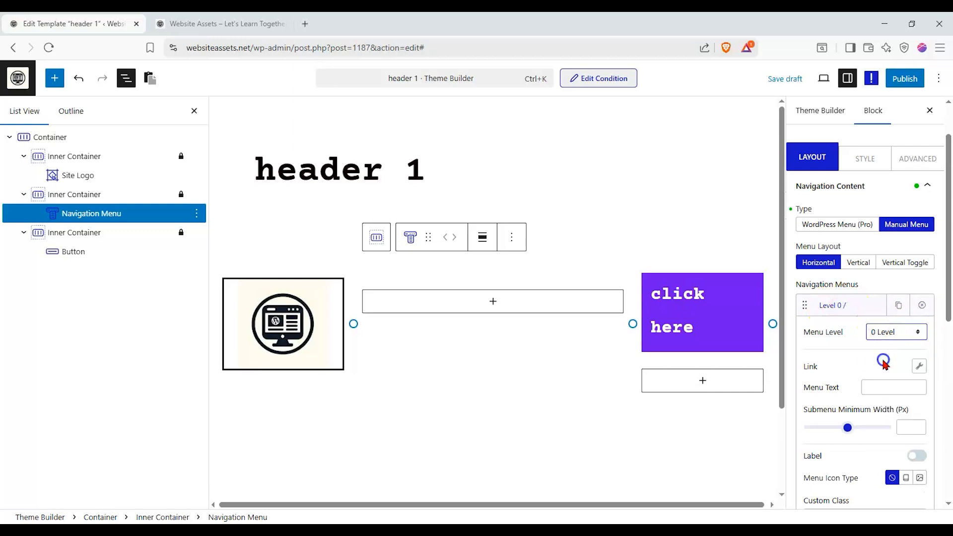
{"action": "left_click", "coordinate": [891, 332]}
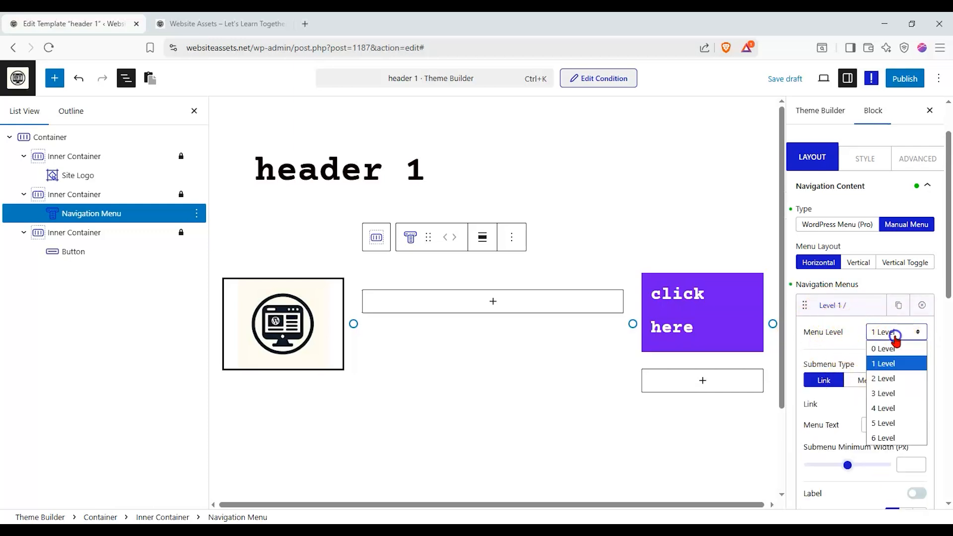
{"action": "left_click", "coordinate": [888, 347]}
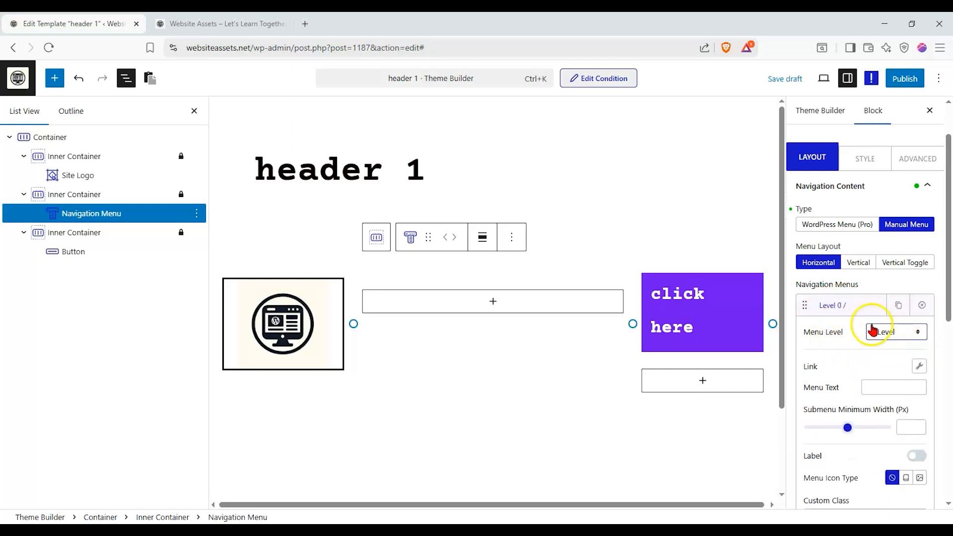
- Set the first menu item's text to "home" and give it the Font Awesome house icon
{"action": "left_click", "coordinate": [873, 392]}
{"action": "type", "text": "home"}
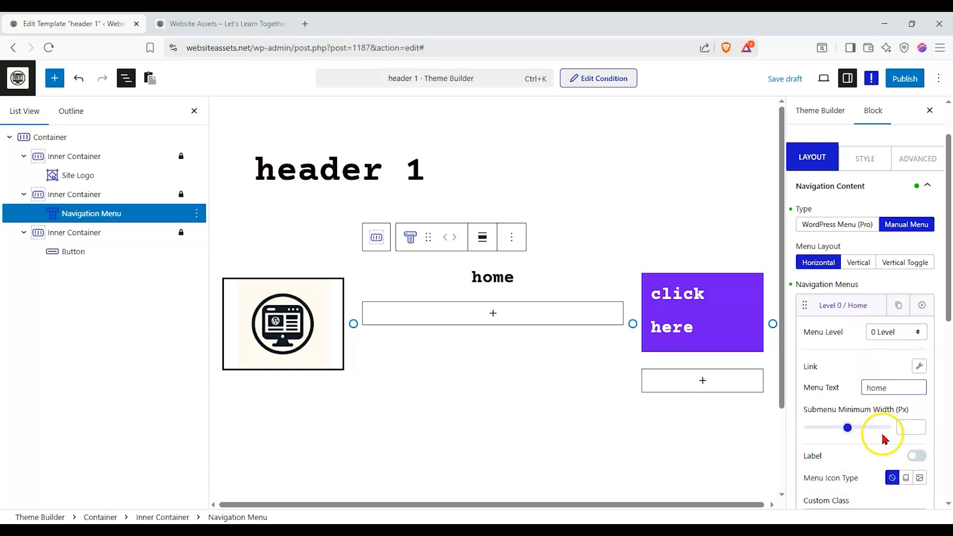
{"action": "left_click", "coordinate": [911, 455]}
{"action": "scroll", "coordinate": [815, 439], "scroll_direction": "down", "scroll_amount": 1}
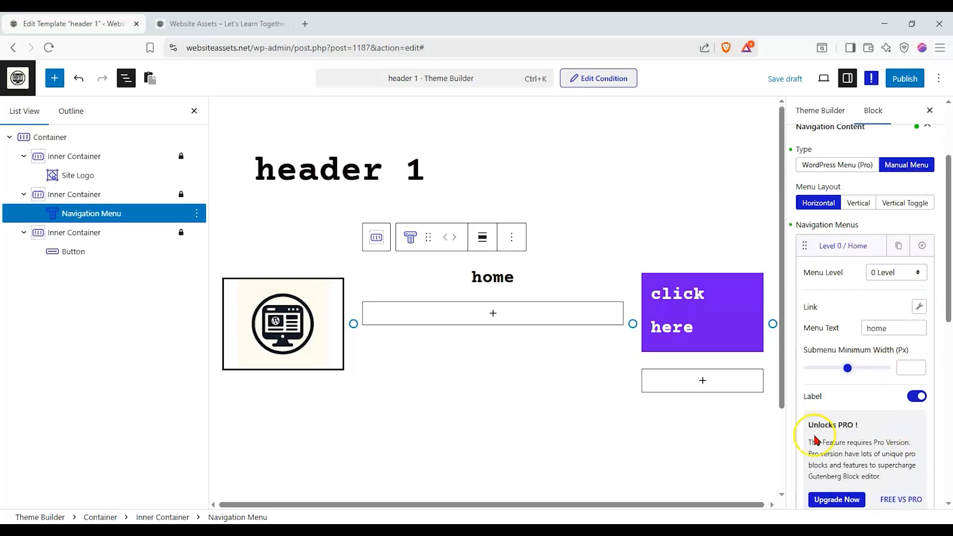
{"action": "left_click", "coordinate": [918, 396]}
{"action": "left_click", "coordinate": [906, 420]}
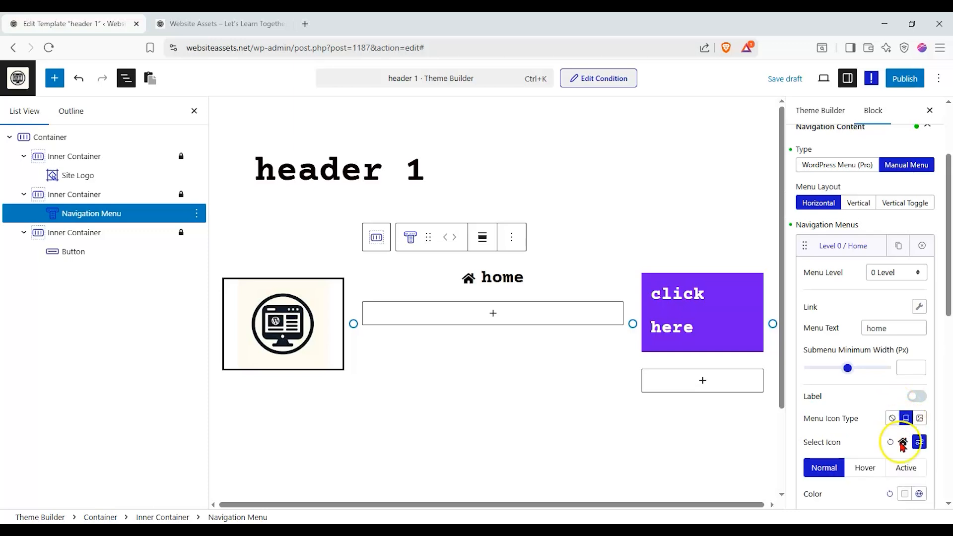
{"action": "left_click", "coordinate": [918, 443]}
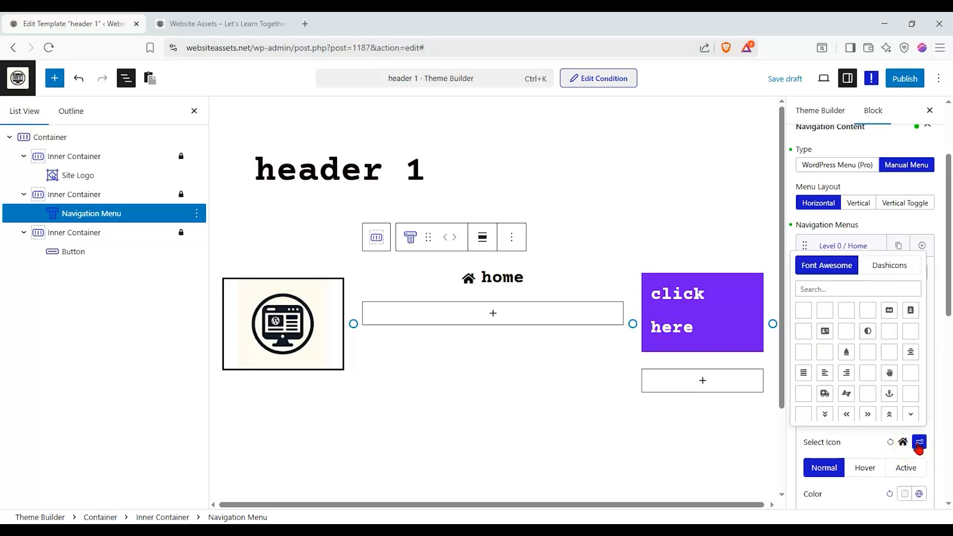
{"action": "left_click", "coordinate": [918, 443]}
{"action": "scroll", "coordinate": [872, 440], "scroll_direction": "down", "scroll_amount": 1}
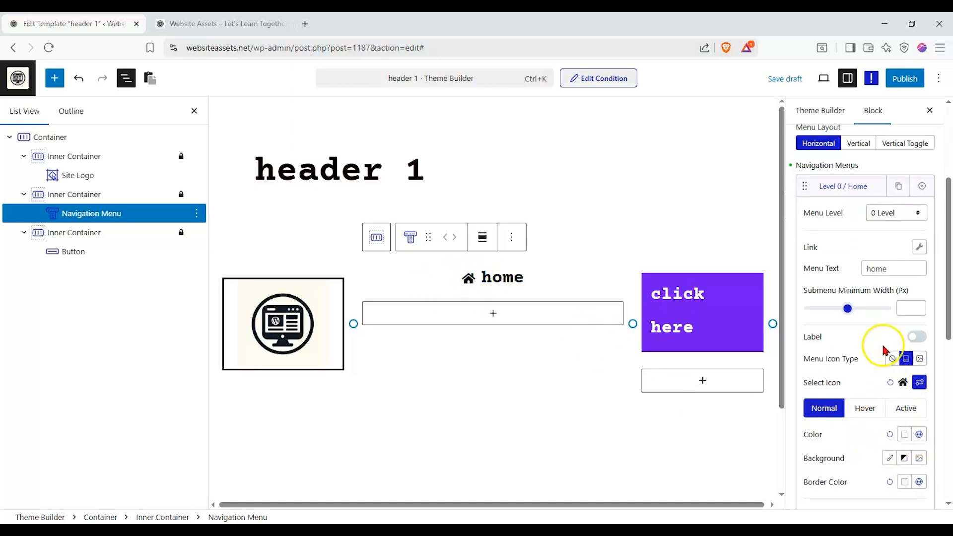
{"action": "scroll", "coordinate": [882, 275], "scroll_direction": "down", "scroll_amount": 1}
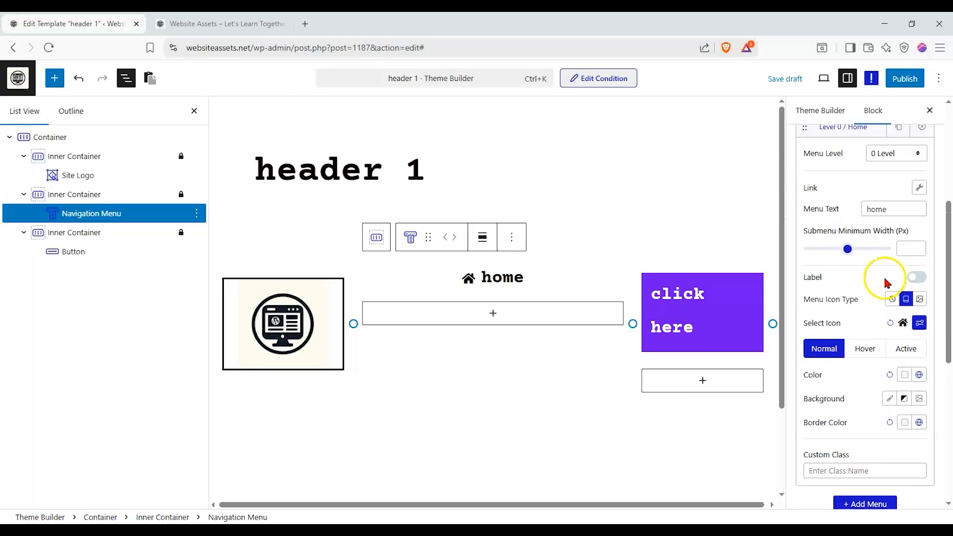
{"action": "left_click", "coordinate": [918, 187]}
{"action": "left_click_drag", "start_coordinate": [251, 48], "coordinate": [24, 64]}
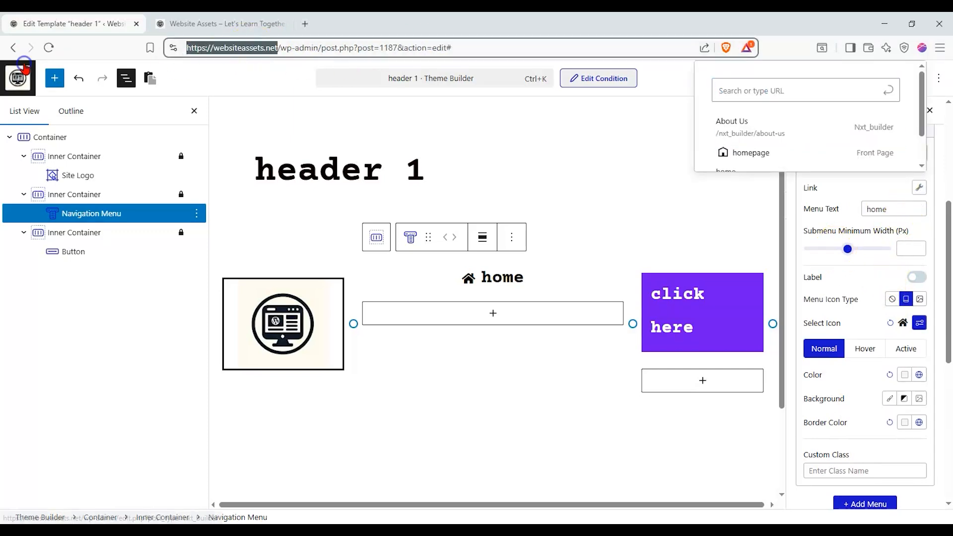
{"action": "left_click", "coordinate": [762, 91]}
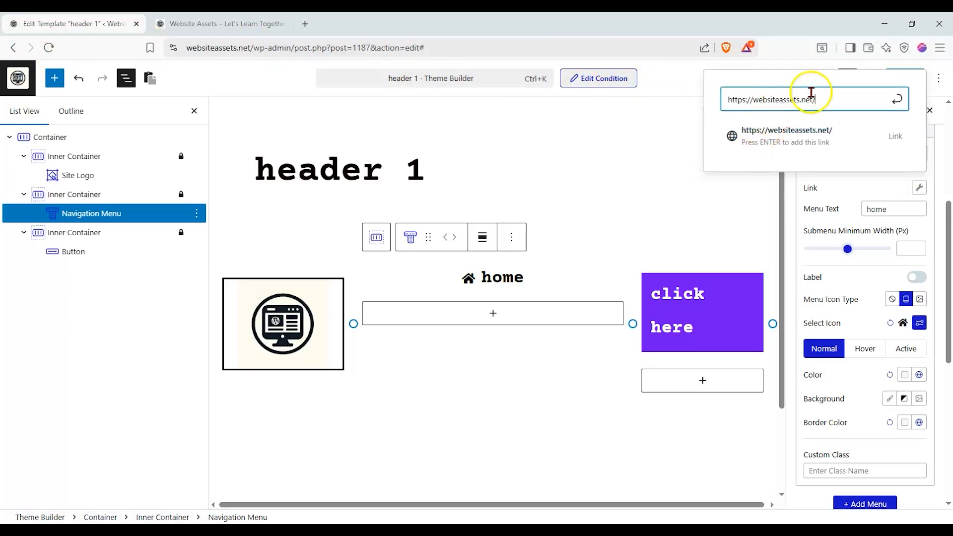
{"action": "left_click", "coordinate": [814, 130]}
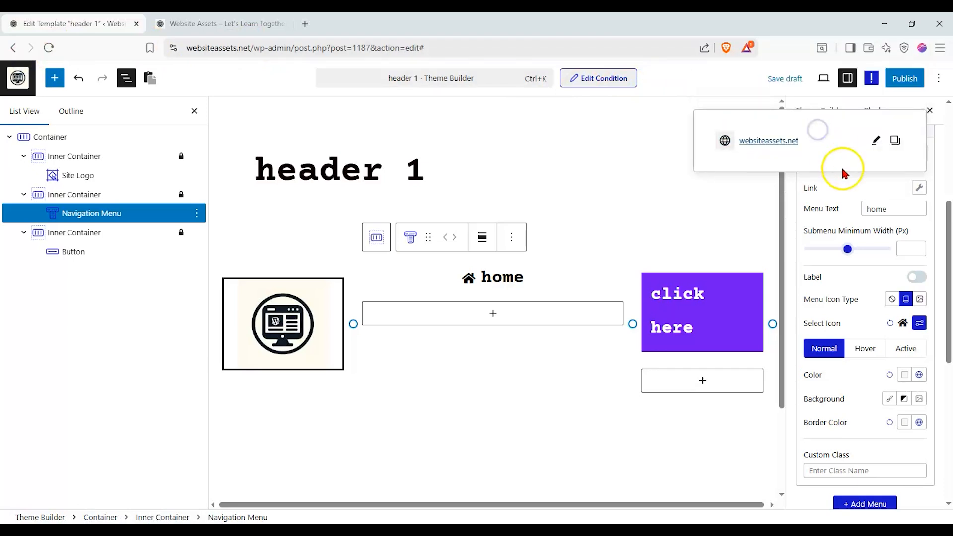
{"action": "left_click", "coordinate": [877, 268]}
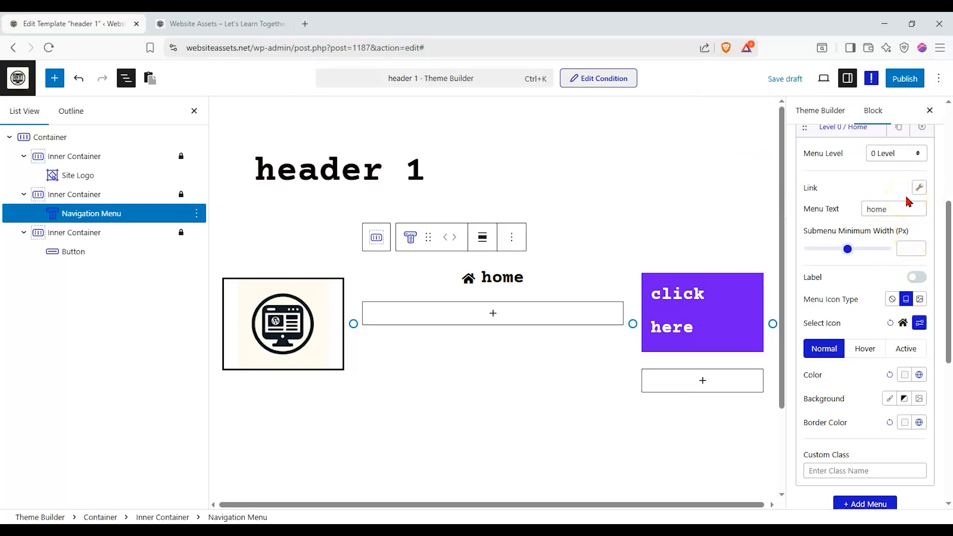
{"action": "scroll", "coordinate": [867, 258], "scroll_direction": "up", "scroll_amount": 1}
{"action": "left_click", "coordinate": [867, 186]}
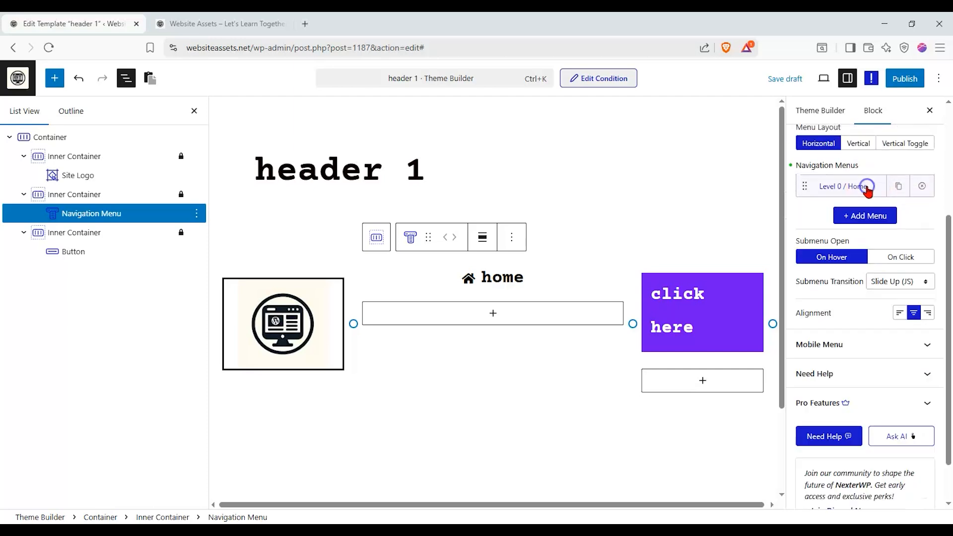
- Add a second navigation menu item at 0 Level with the text "about us"
{"action": "left_click", "coordinate": [859, 219]}
{"action": "left_click", "coordinate": [873, 217]}
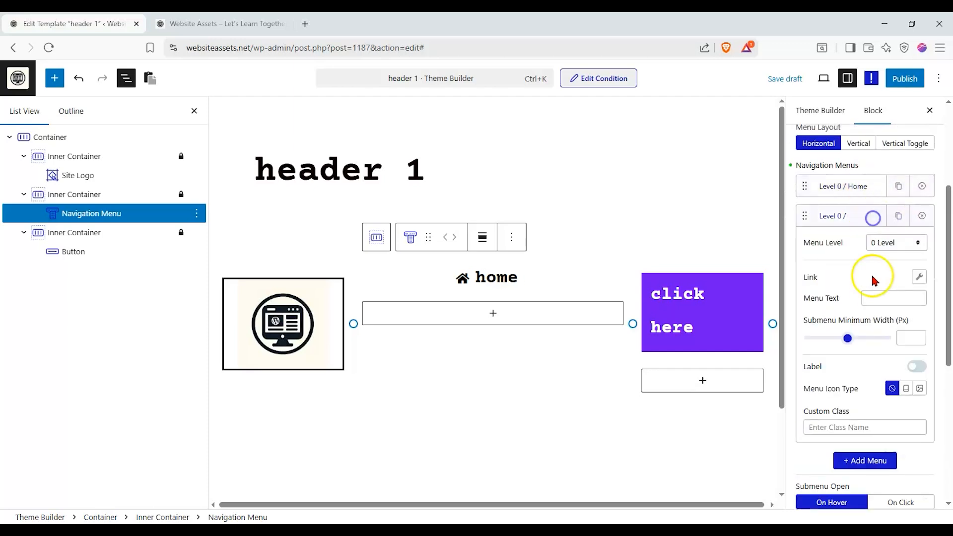
{"action": "left_click", "coordinate": [876, 299]}
{"action": "type", "text": "about us"}
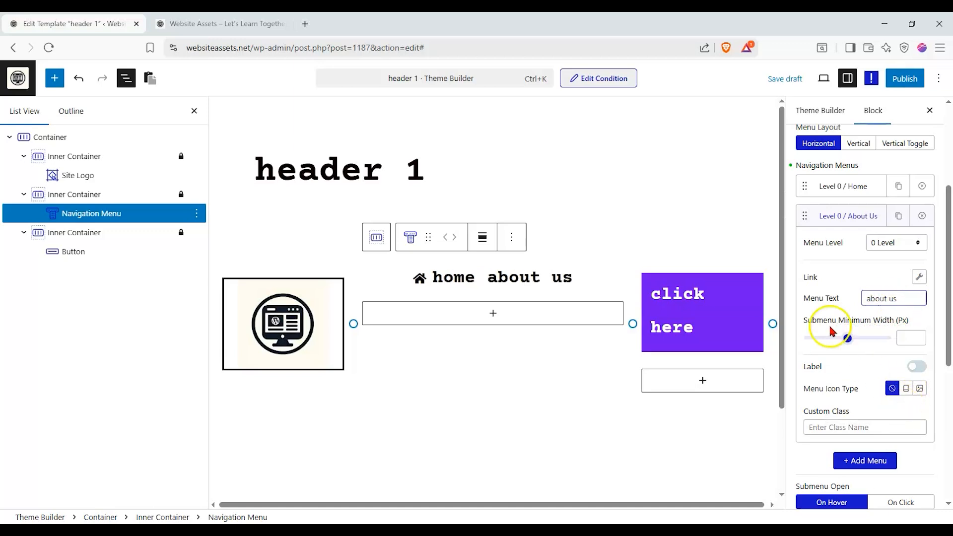
{"action": "left_click", "coordinate": [853, 217]}
- Add a third navigation menu item at 0 Level with the text "contact form"
{"action": "left_click", "coordinate": [850, 247]}
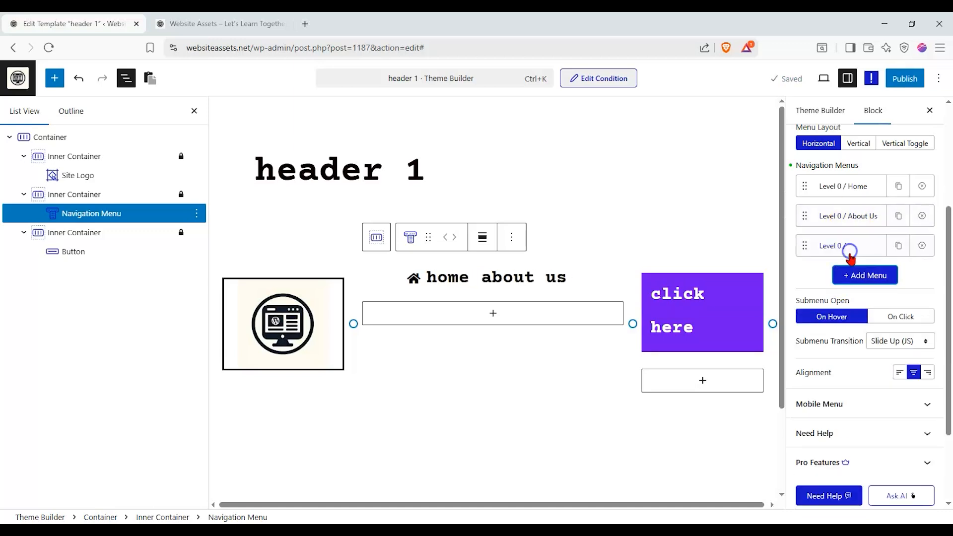
{"action": "left_click", "coordinate": [862, 246]}
{"action": "left_click", "coordinate": [884, 328]}
{"action": "left_click", "coordinate": [885, 354]}
- Add a fourth navigation menu item with the text "blog" and check its link field without entering a URL
{"action": "left_click", "coordinate": [884, 489]}
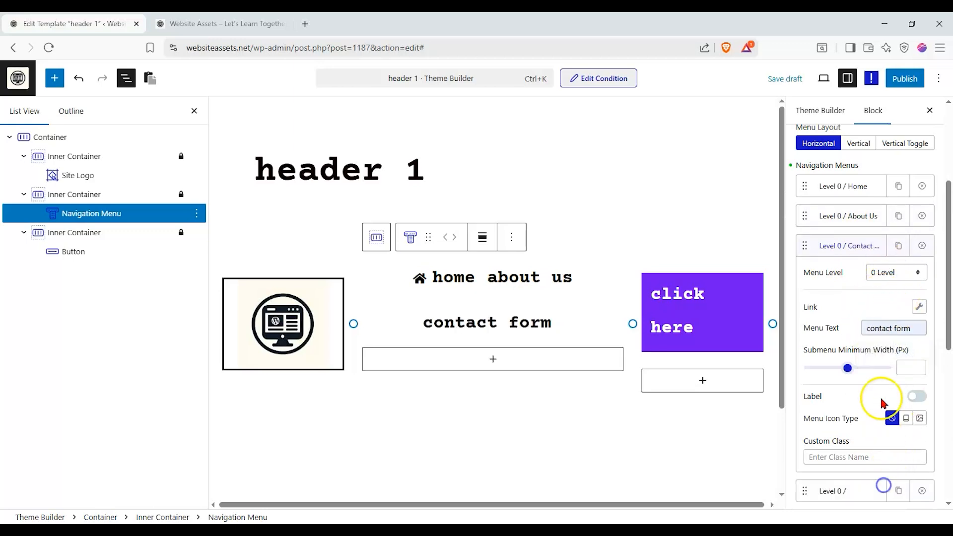
{"action": "left_click", "coordinate": [837, 247]}
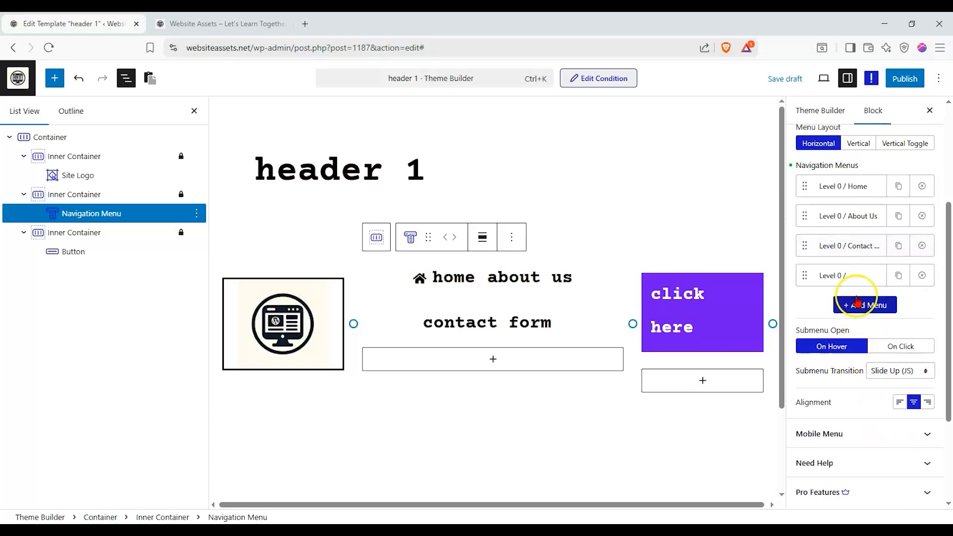
{"action": "left_click", "coordinate": [853, 275]}
{"action": "left_click", "coordinate": [881, 358]}
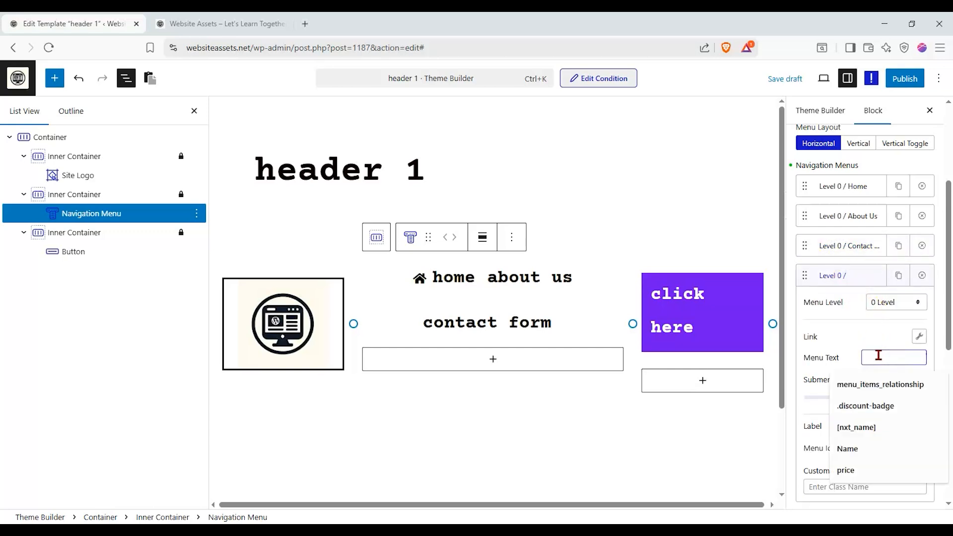
{"action": "type", "text": "blog"}
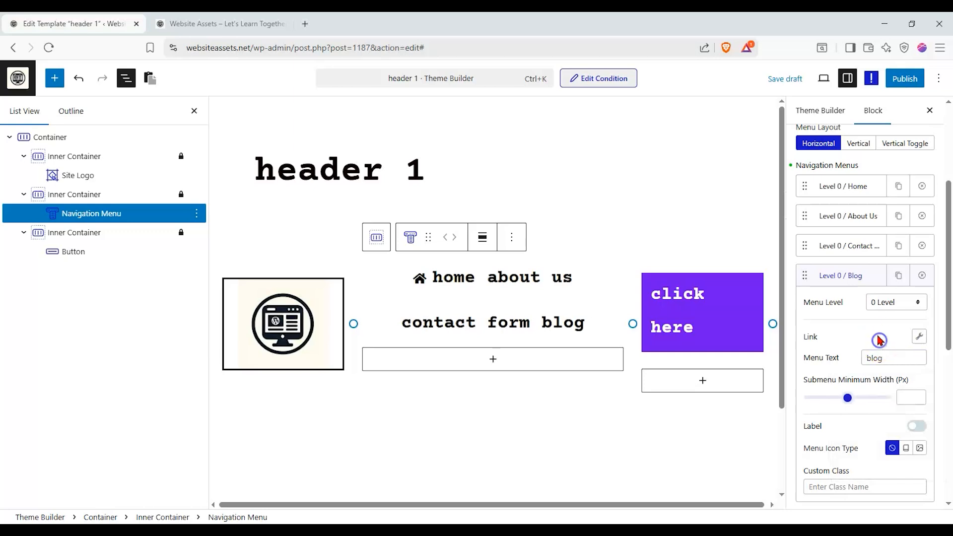
{"action": "left_click", "coordinate": [920, 337]}
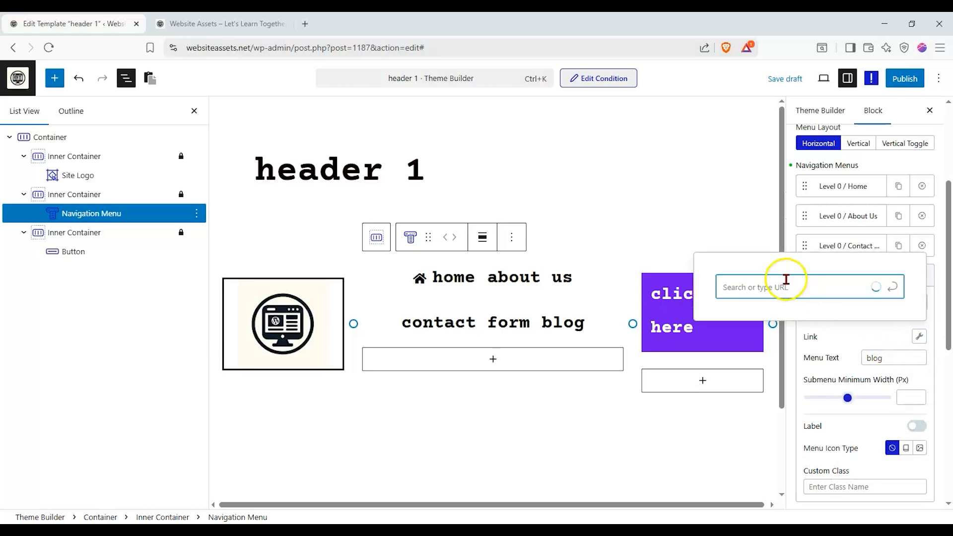
{"action": "left_click", "coordinate": [917, 336]}
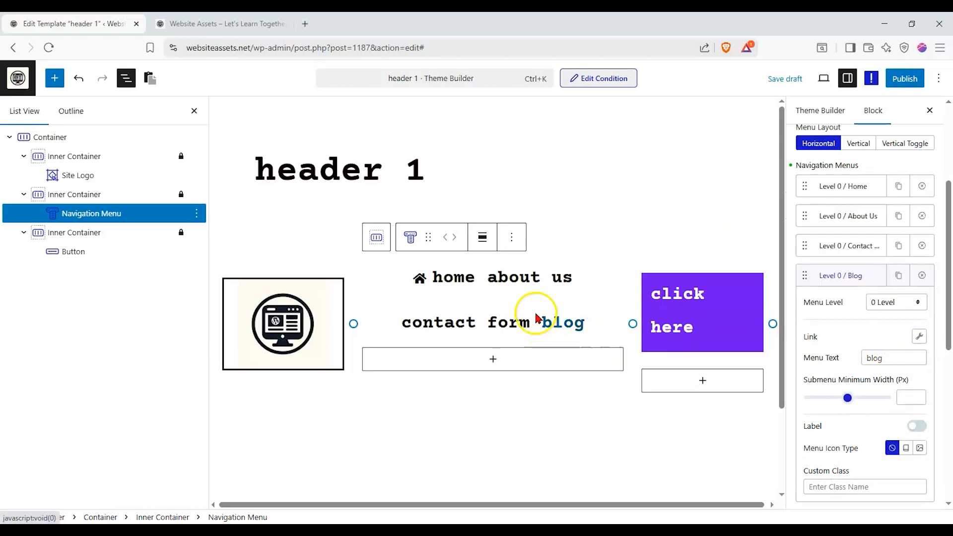
- Change the fourth menu item's text to "youtube channel" and collapse its settings, leaving the link empty
{"action": "left_click_drag", "start_coordinate": [882, 357], "coordinate": [659, 361]}
{"action": "type", "text": "you"}
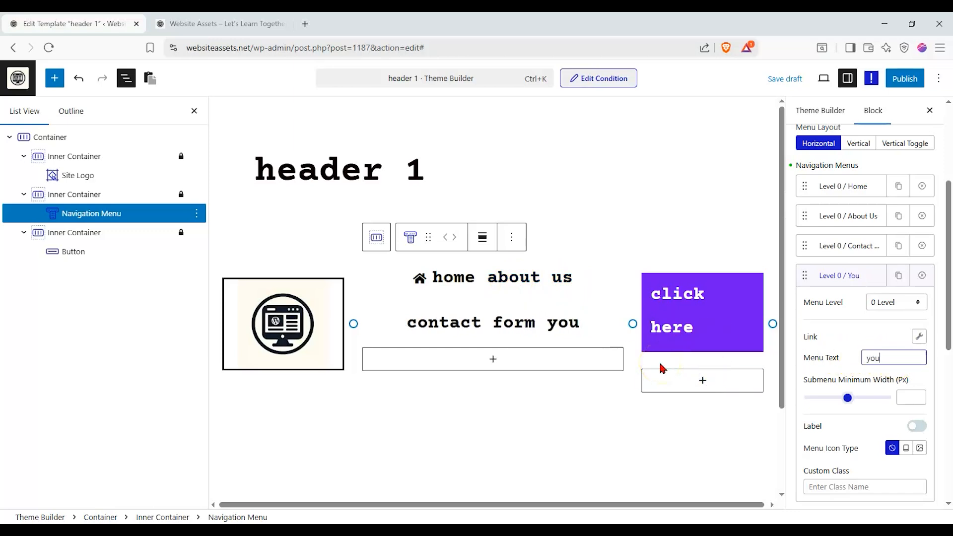
{"action": "type", "text": "tube channel"}
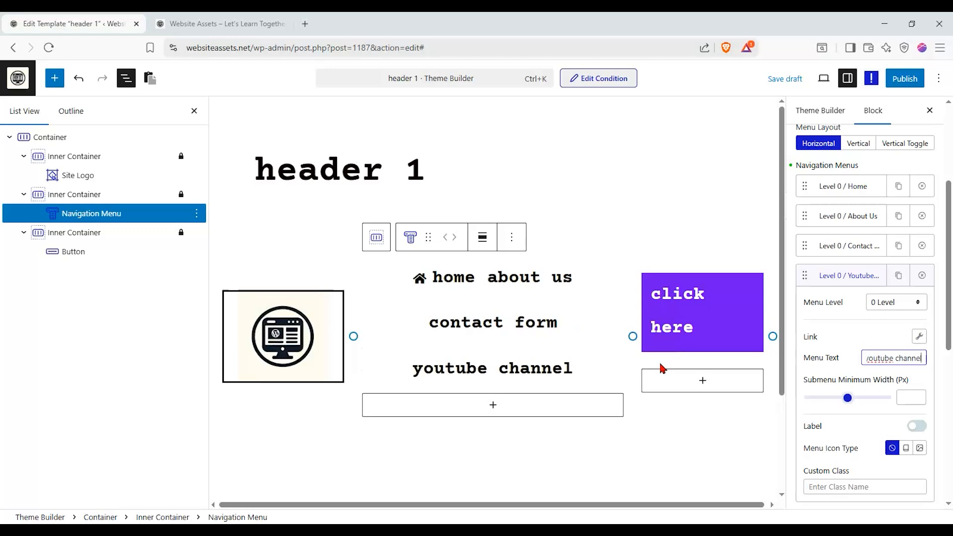
{"action": "left_click", "coordinate": [919, 336]}
{"action": "left_click", "coordinate": [924, 338]}
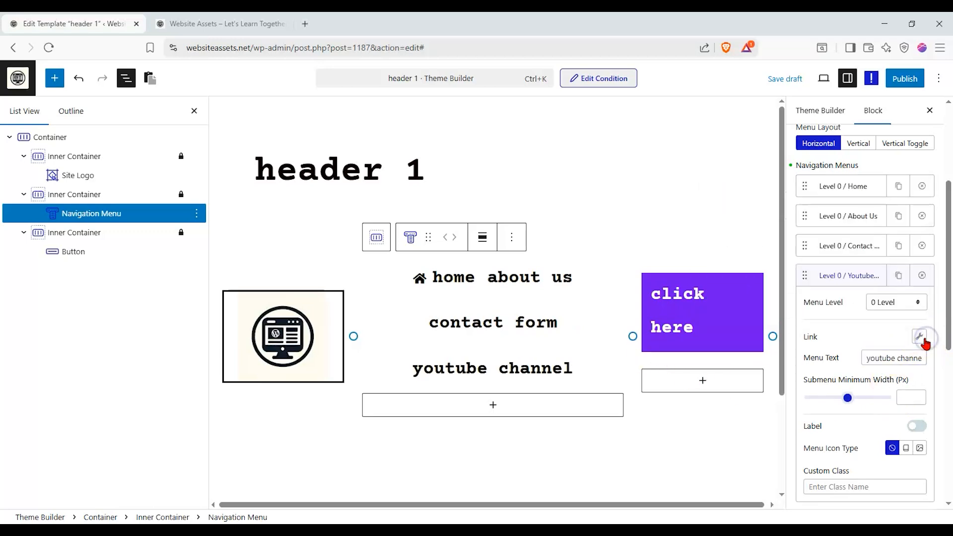
{"action": "scroll", "coordinate": [890, 337], "scroll_direction": "down", "scroll_amount": 1}
{"action": "scroll", "coordinate": [892, 221], "scroll_direction": "up", "scroll_amount": 1}
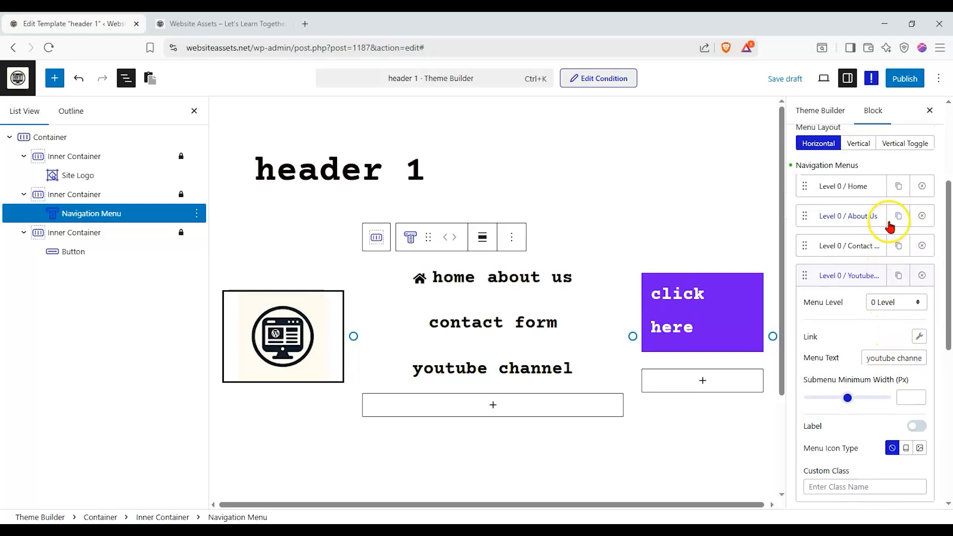
{"action": "left_click", "coordinate": [827, 284]}
- Try right alignment for the navigation menu, and restore center alignment
{"action": "scroll", "coordinate": [838, 303], "scroll_direction": "down", "scroll_amount": 1}
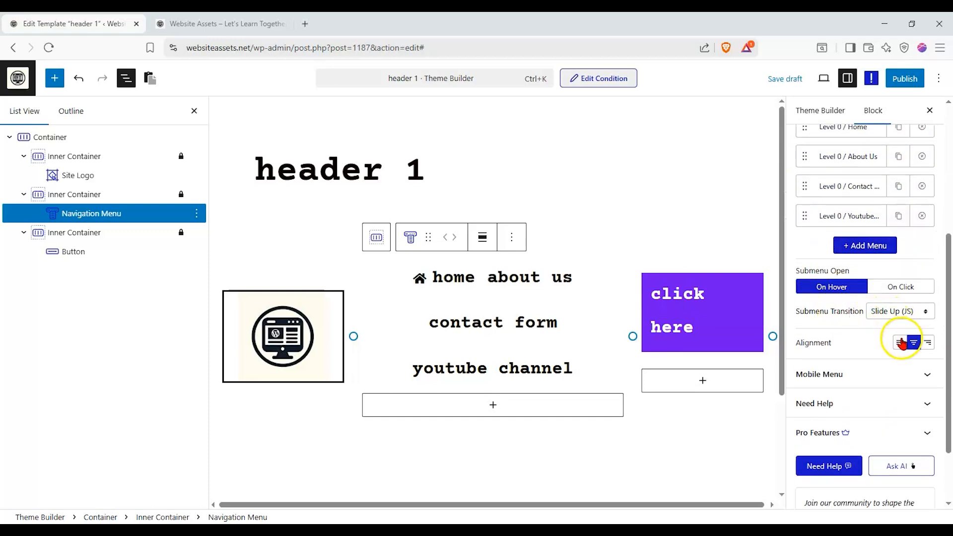
{"action": "left_click", "coordinate": [927, 342]}
{"action": "left_click", "coordinate": [913, 342]}
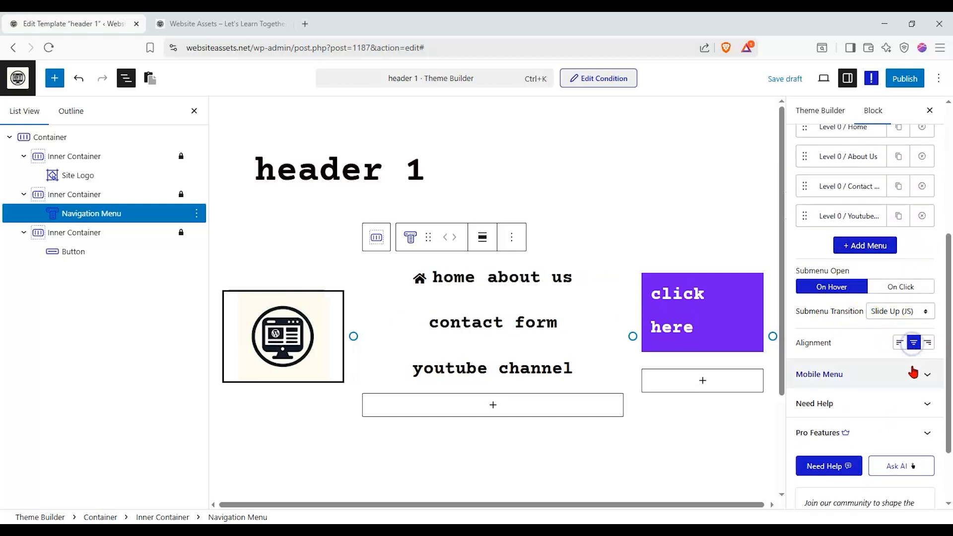
- Enable the responsive mobile menu for the navigation menu, and test its toggle in the mobile preview
{"action": "left_click", "coordinate": [913, 372]}
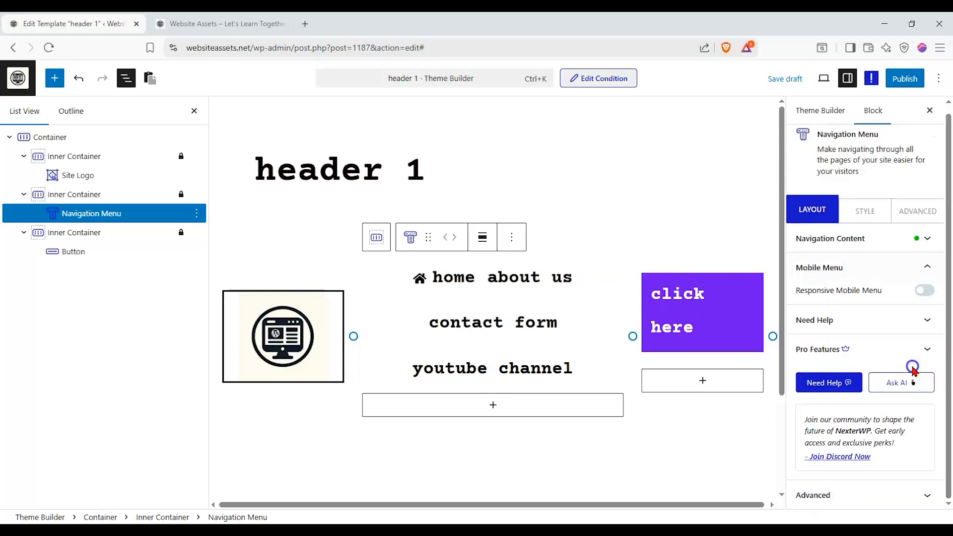
{"action": "left_click", "coordinate": [932, 291]}
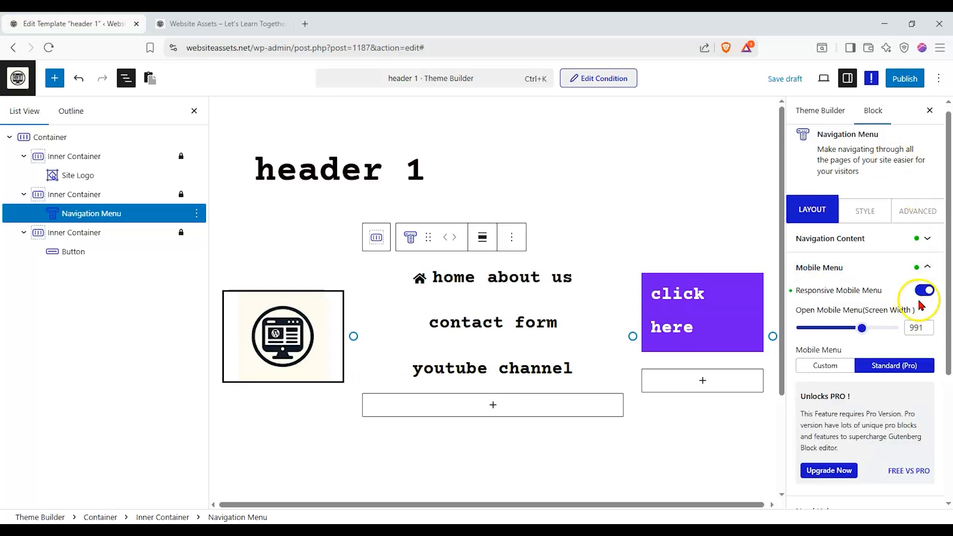
{"action": "left_click", "coordinate": [825, 80]}
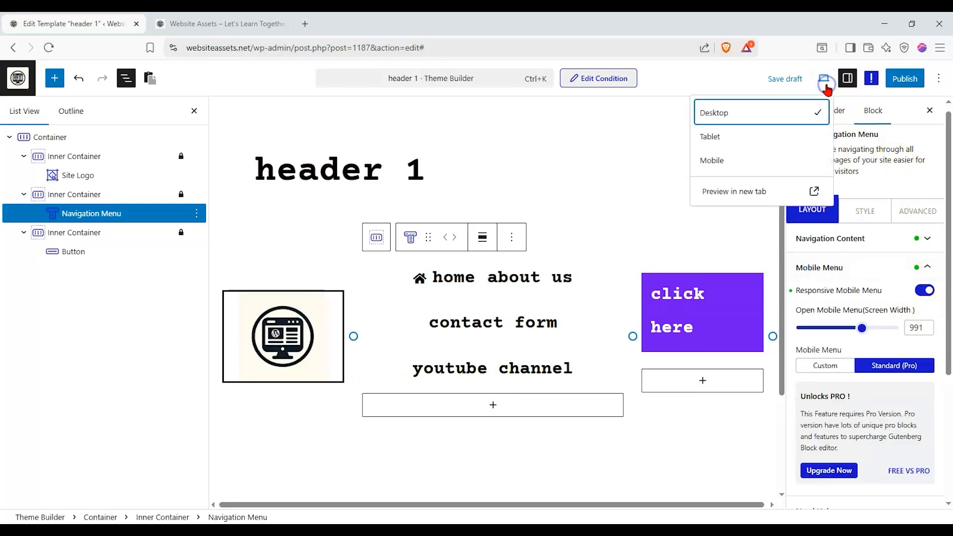
{"action": "left_click", "coordinate": [774, 170]}
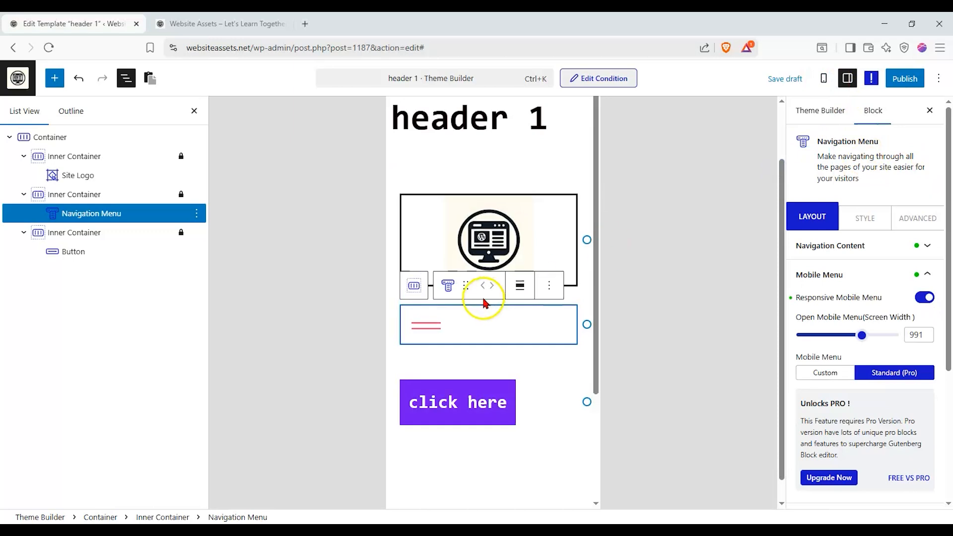
{"action": "left_click", "coordinate": [497, 377]}
{"action": "left_click", "coordinate": [448, 334]}
{"action": "left_click", "coordinate": [443, 323]}
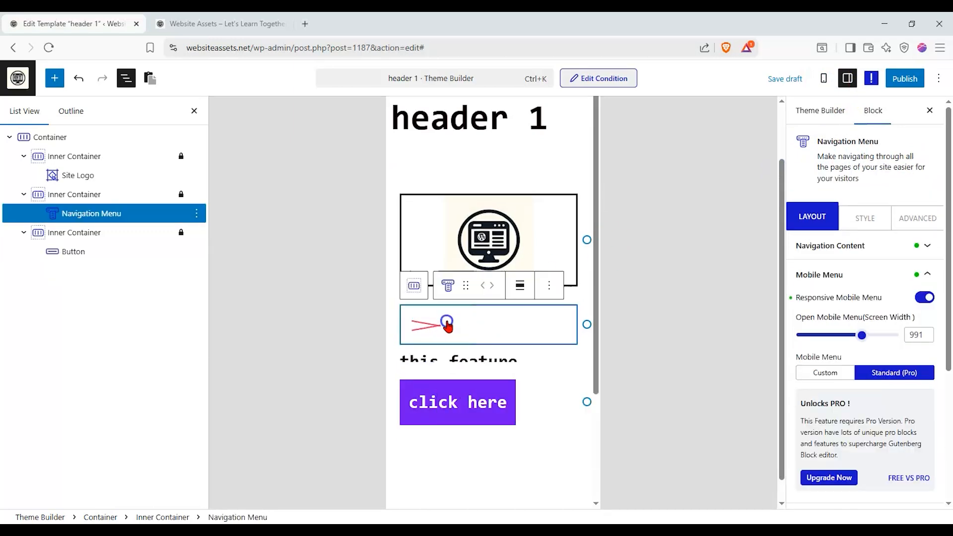
- Set the Mobile Menu type to Custom and test opening and closing it before returning to the desktop preview
{"action": "left_click", "coordinate": [843, 373]}
{"action": "left_click", "coordinate": [426, 329]}
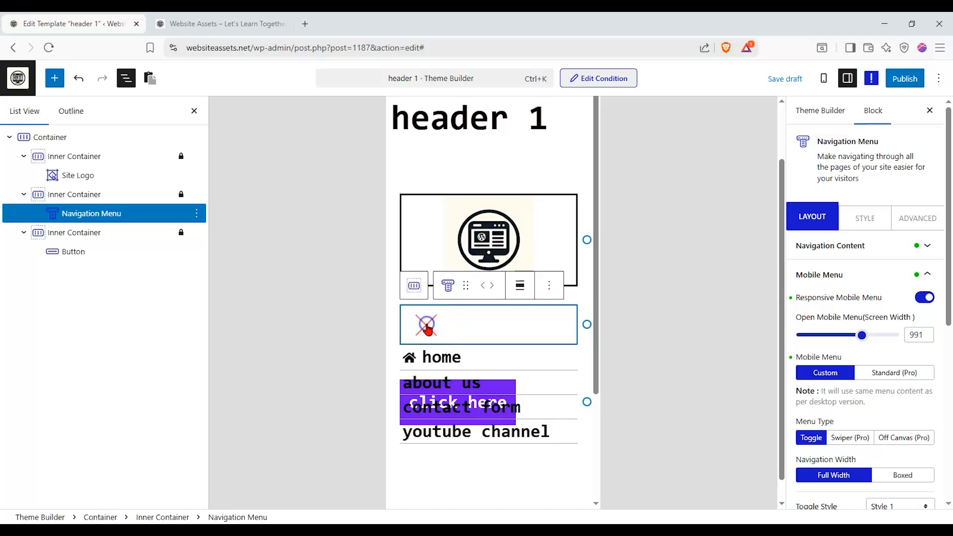
{"action": "left_click", "coordinate": [425, 323]}
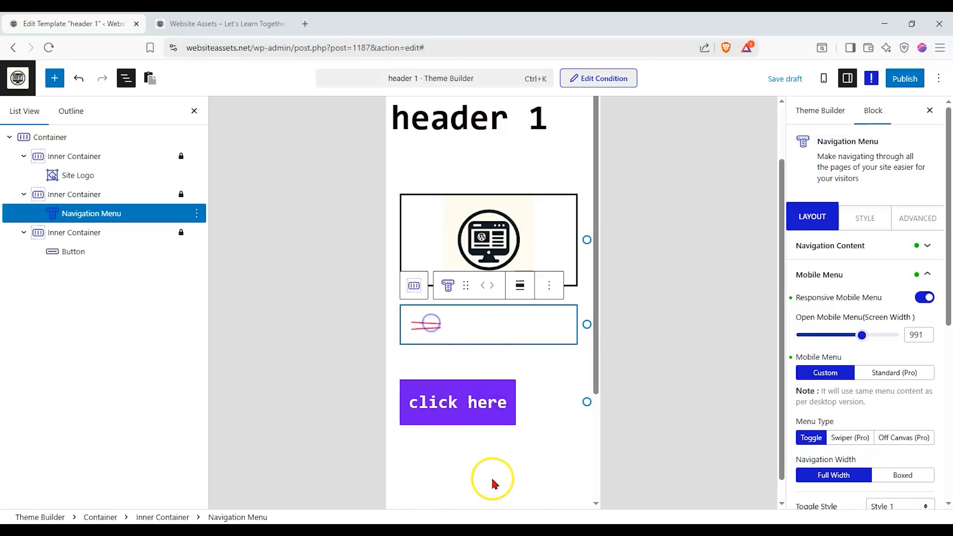
{"action": "left_click", "coordinate": [432, 323]}
{"action": "left_click", "coordinate": [433, 324]}
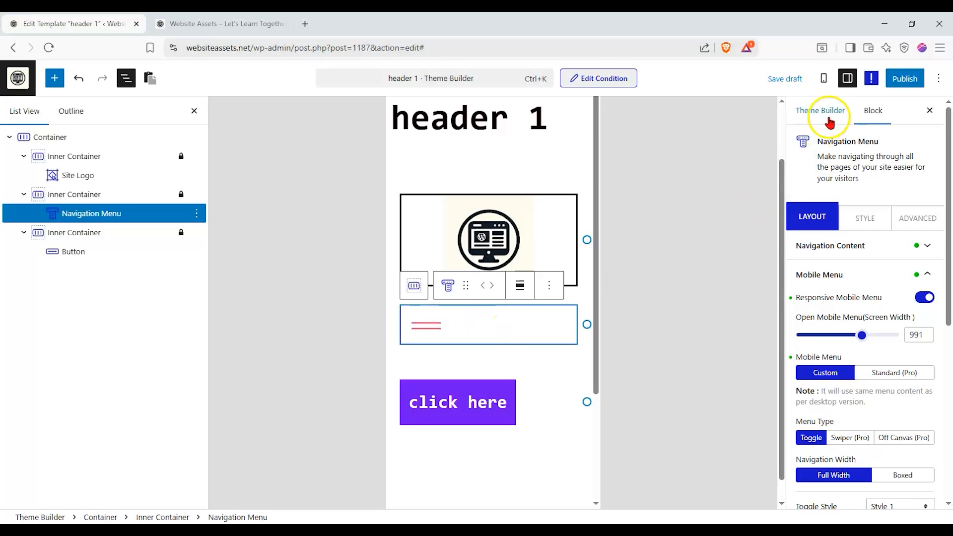
{"action": "left_click", "coordinate": [823, 77]}
{"action": "left_click", "coordinate": [791, 115]}
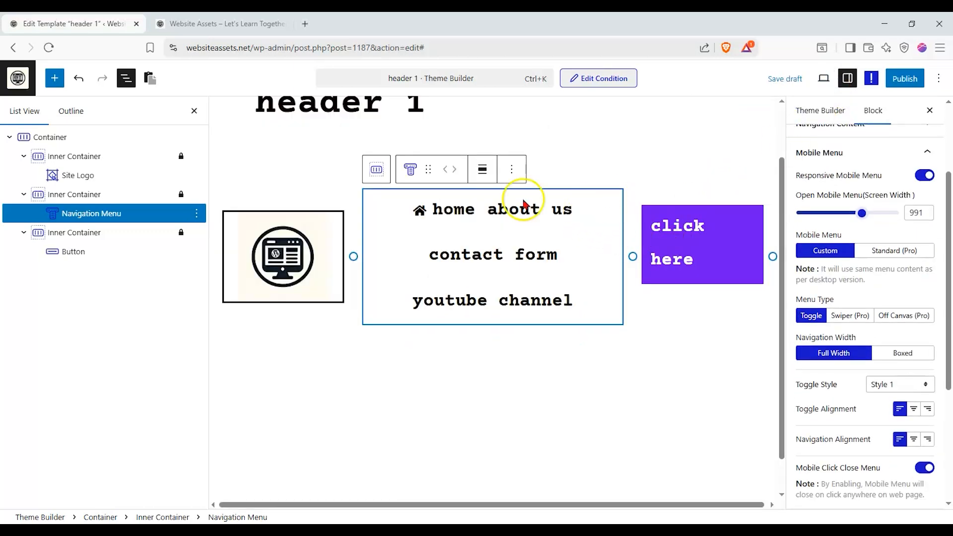
- Try a 255 px minimum height and 70% column width on the navigation menu's inner container, and undo both changes
{"action": "left_click", "coordinate": [102, 194]}
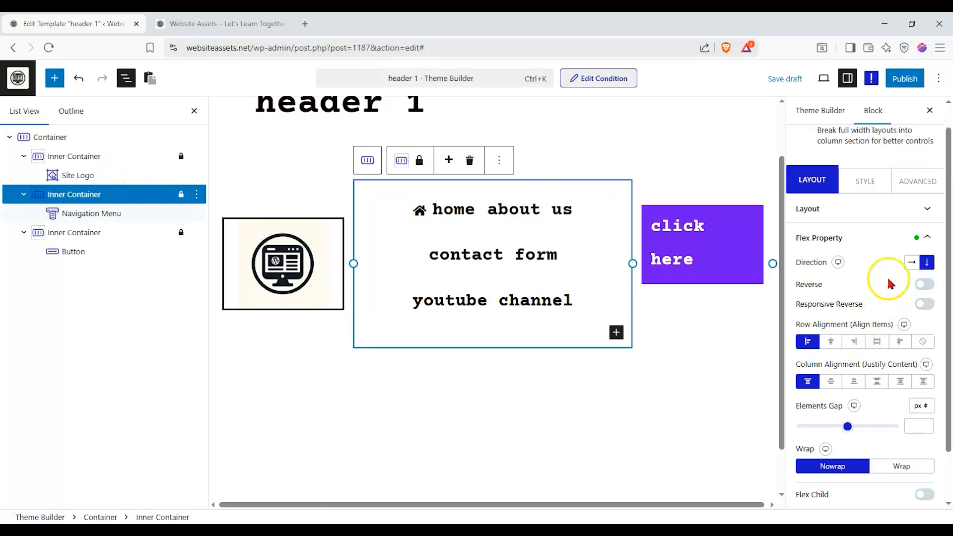
{"action": "left_click", "coordinate": [886, 208]}
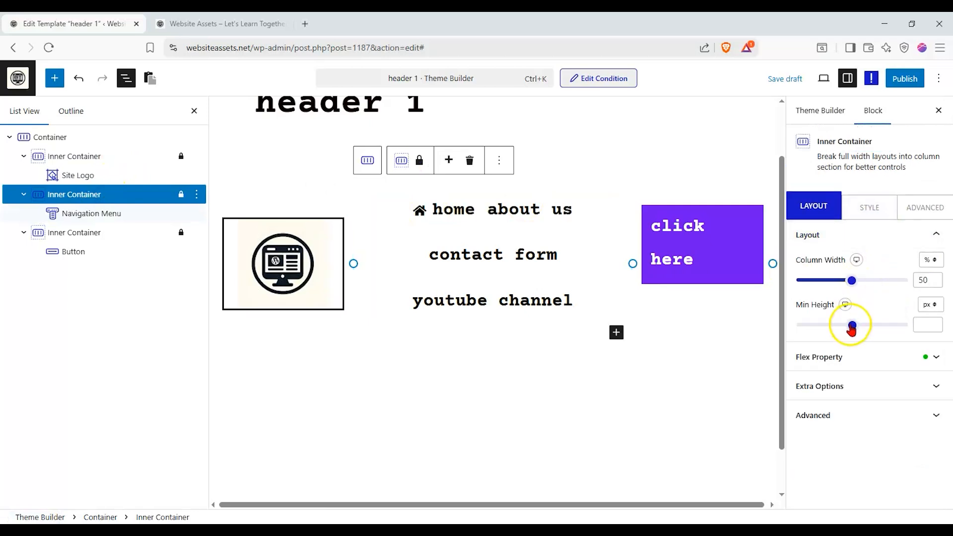
{"action": "left_click_drag", "start_coordinate": [852, 330], "coordinate": [819, 325]}
{"action": "mouse_move", "coordinate": [853, 281]}
{"action": "left_mouse_down"}
{"action": "mouse_move", "coordinate": [828, 284]}
{"action": "mouse_move", "coordinate": [927, 276]}
{"action": "mouse_move", "coordinate": [870, 281]}
{"action": "left_mouse_up"}
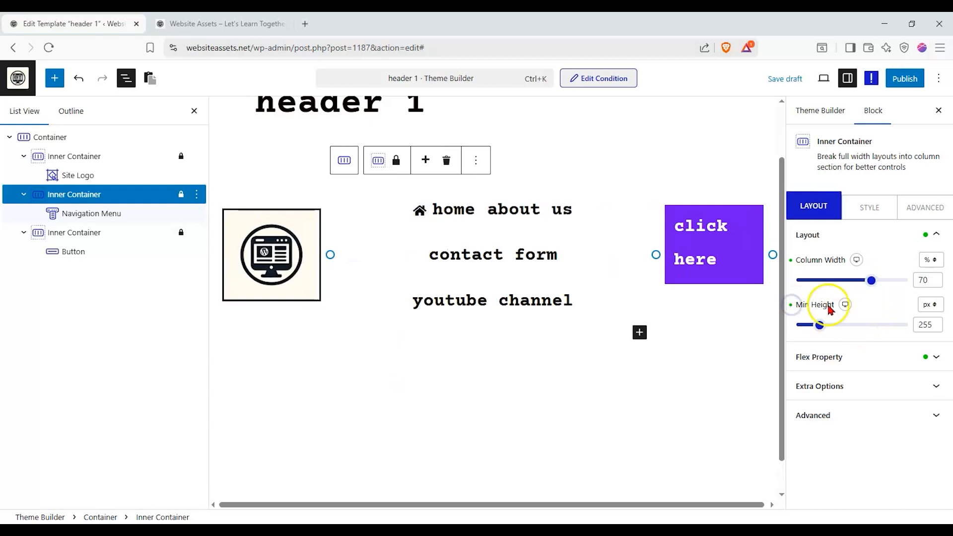
{"action": "key", "text": "ctrl+z"}
{"action": "key", "text": "ctrl+z"}
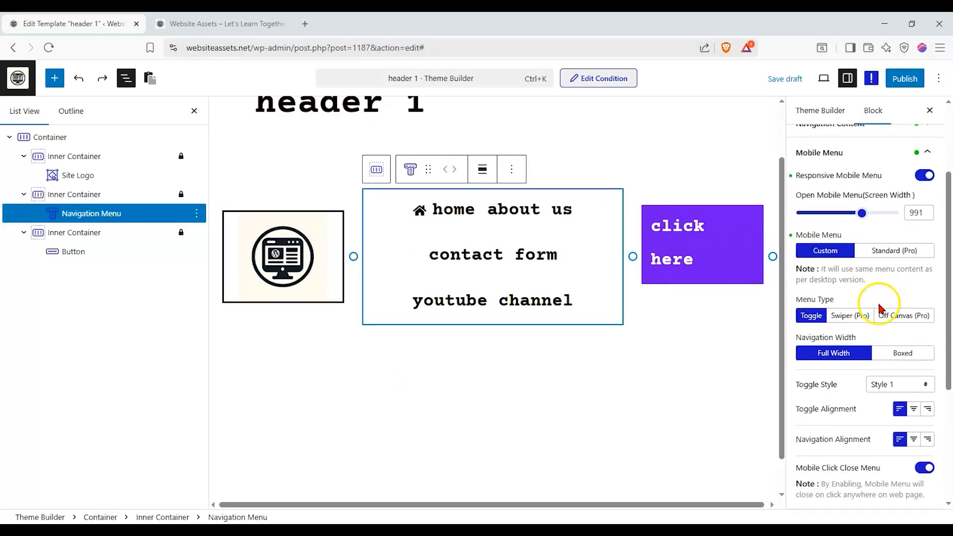
- Try the Vertical layout for the navigation menu with left and right alignment, leaving it aligned left
{"action": "scroll", "coordinate": [849, 308], "scroll_direction": "up", "scroll_amount": 5}
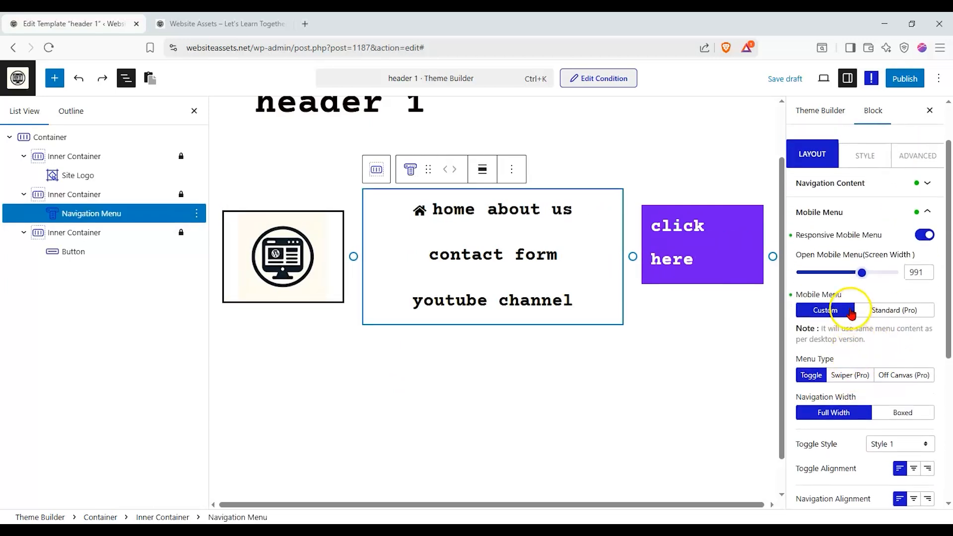
{"action": "left_click", "coordinate": [861, 242]}
{"action": "left_click", "coordinate": [860, 234]}
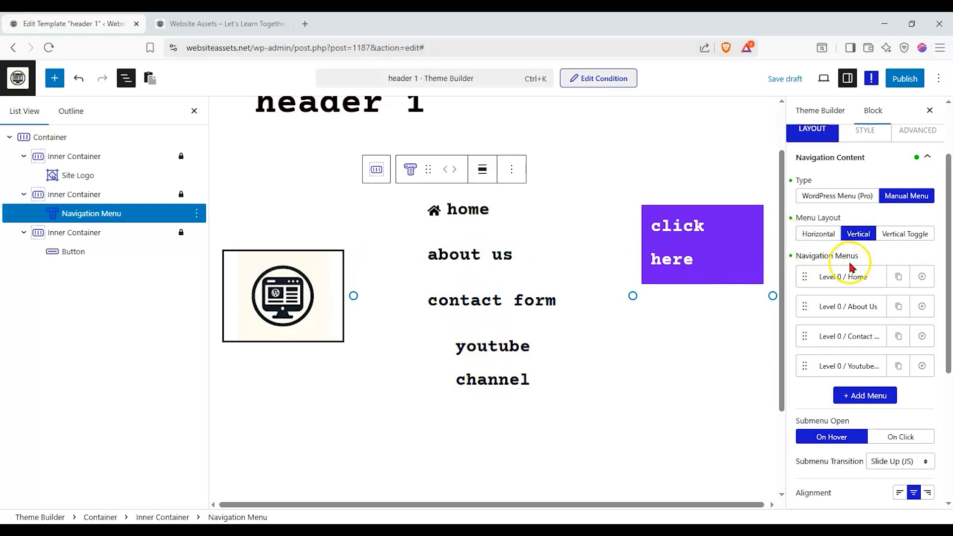
{"action": "left_click", "coordinate": [899, 493]}
{"action": "left_click", "coordinate": [926, 493]}
{"action": "left_click", "coordinate": [899, 493]}
{"action": "left_click", "coordinate": [843, 159]}
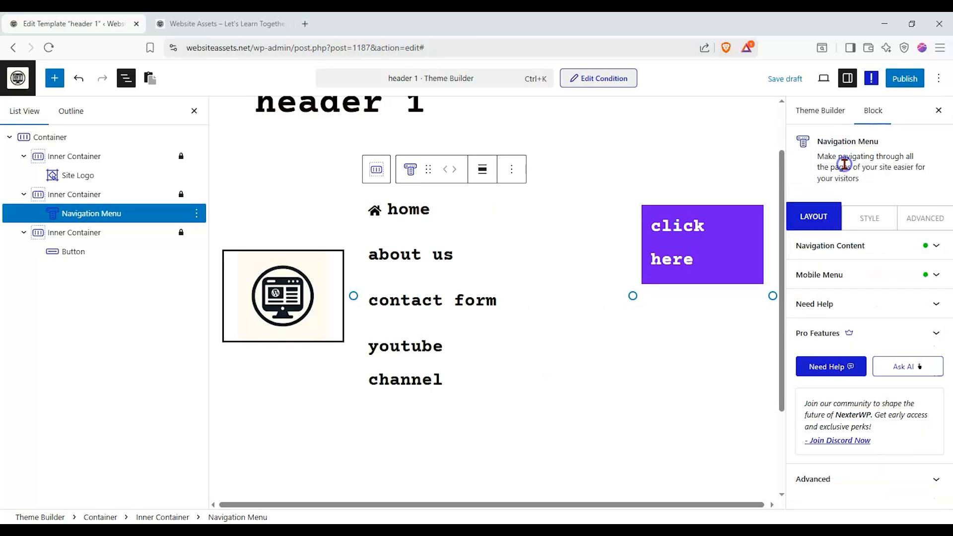
{"action": "left_click", "coordinate": [871, 218]}
{"action": "left_click", "coordinate": [804, 217]}
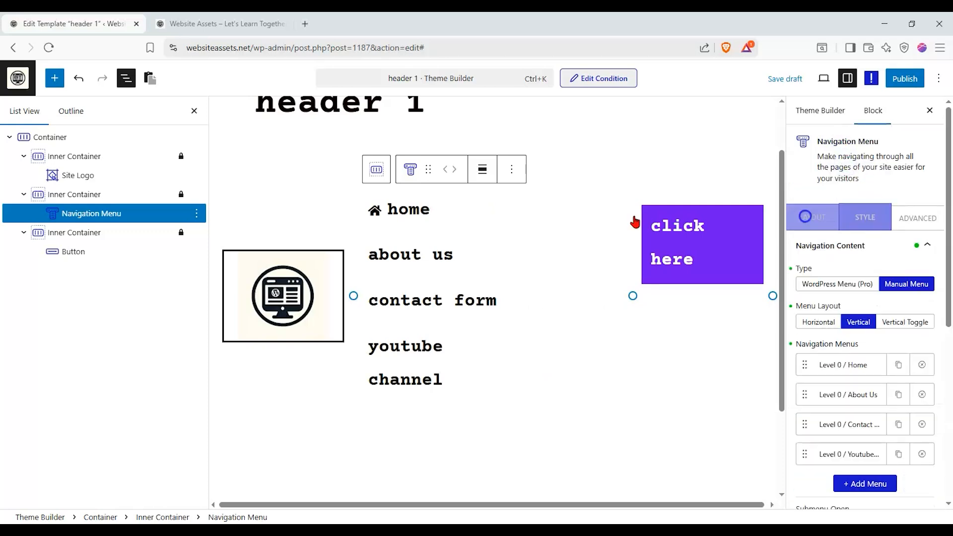
{"action": "left_click", "coordinate": [862, 220]}
{"action": "left_click", "coordinate": [823, 215]}
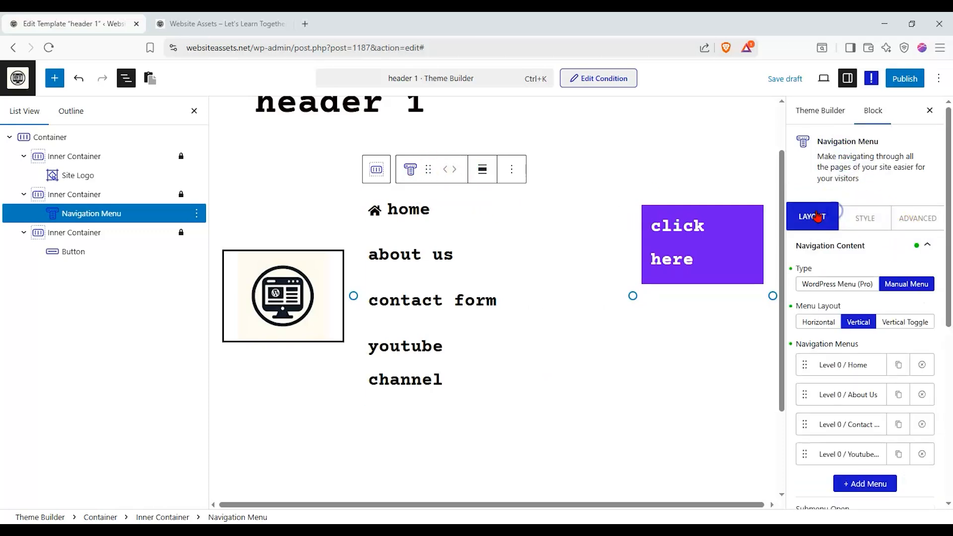
- Set the middle inner container's row alignment to center, and try another column alignment and a different elements gap, undoing the gap change
{"action": "left_click", "coordinate": [112, 201]}
{"action": "left_click", "coordinate": [861, 353]}
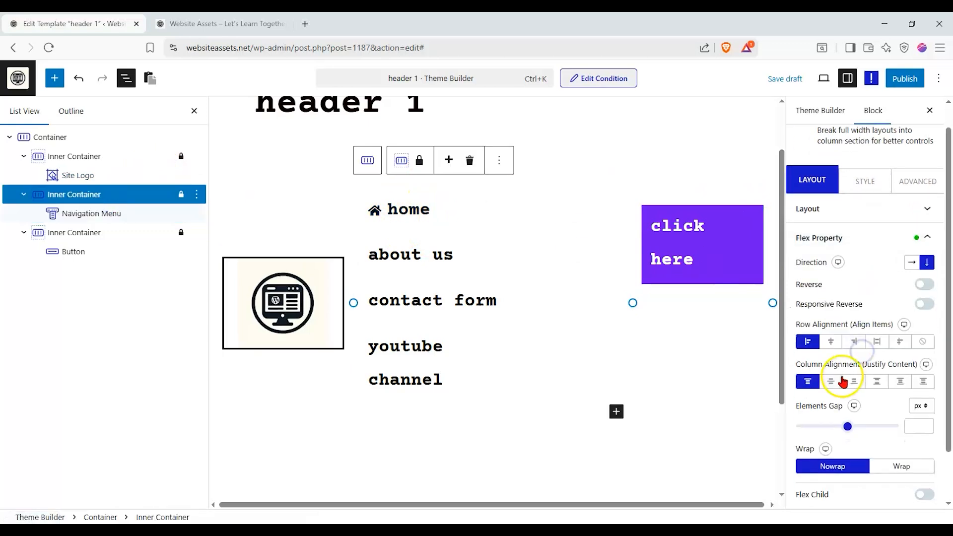
{"action": "left_click", "coordinate": [830, 342]}
{"action": "left_click", "coordinate": [877, 382]}
{"action": "left_click_drag", "start_coordinate": [848, 426], "coordinate": [857, 424]}
{"action": "key", "text": "ctrl+z"}
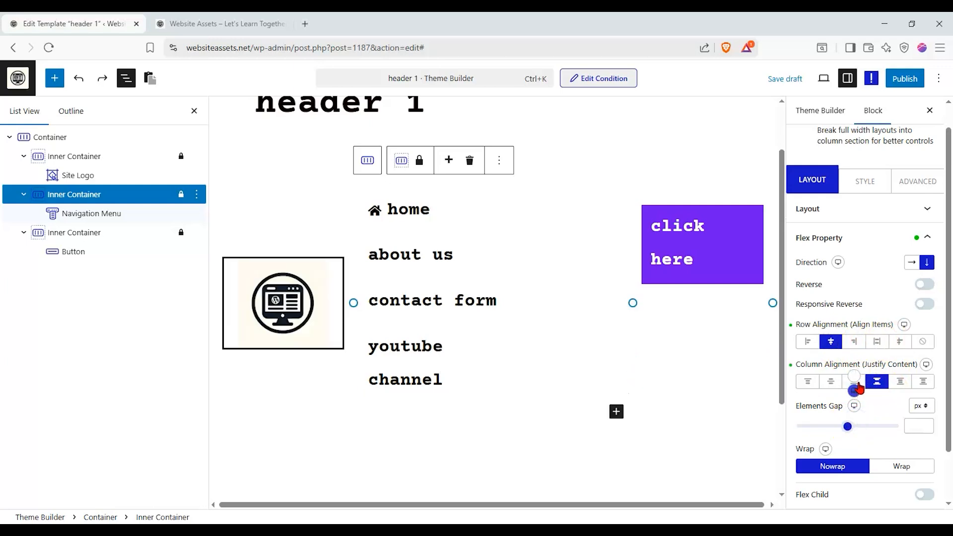
- Try the horizontal flex direction on the middle inner container, and restore the vertical direction
{"action": "left_click", "coordinate": [912, 261]}
{"action": "left_click", "coordinate": [927, 261]}
{"action": "left_click", "coordinate": [912, 261]}
{"action": "left_click", "coordinate": [928, 261]}
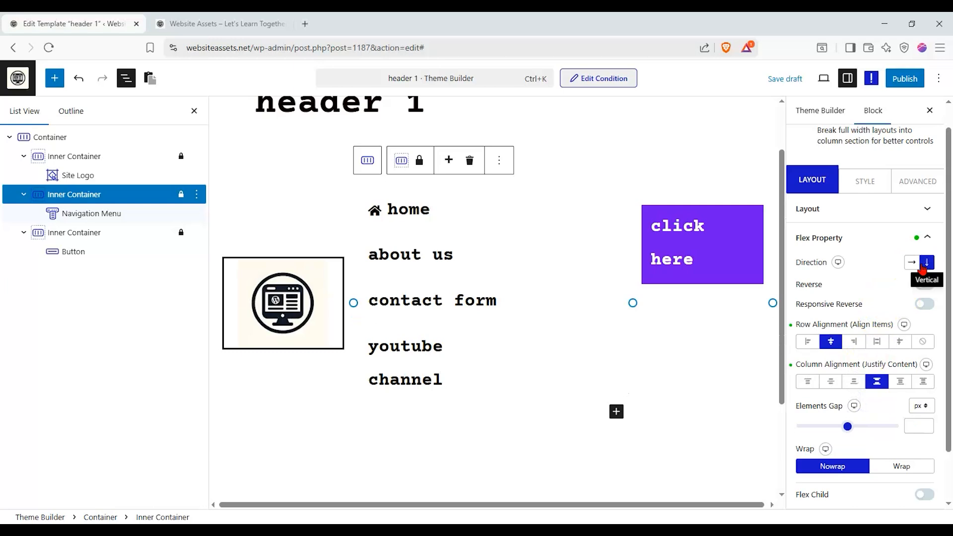
{"action": "left_click", "coordinate": [863, 178]}
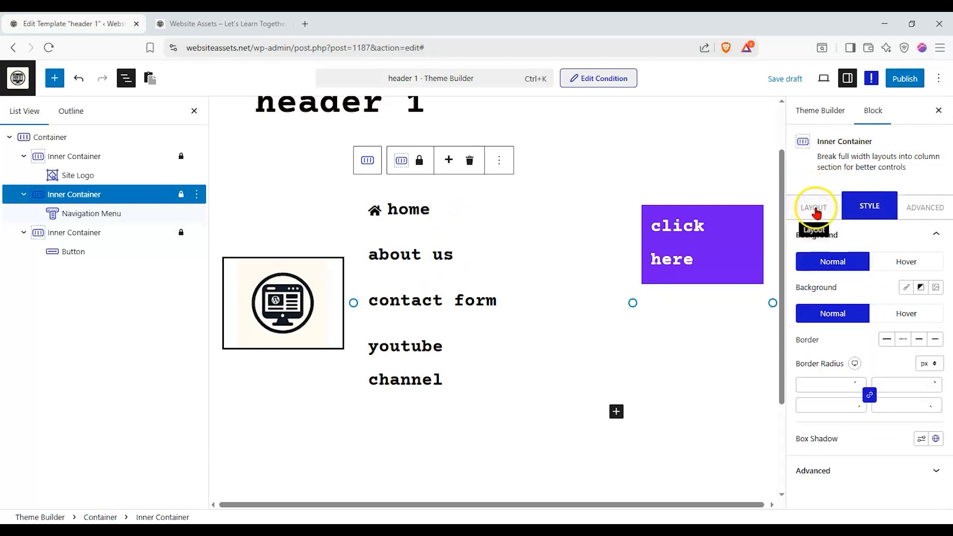
{"action": "left_click", "coordinate": [816, 212]}
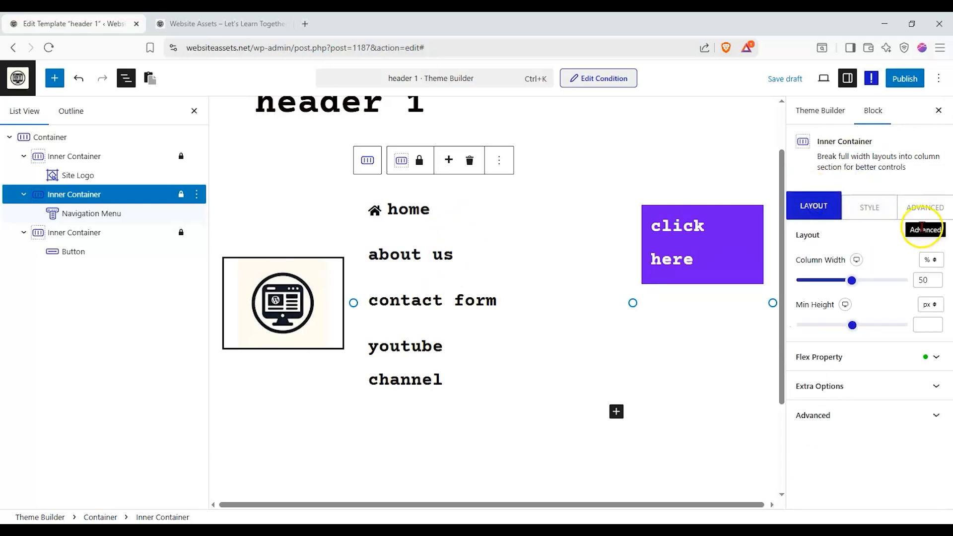
- Try the Vertical Toggle layout for the navigation menu, and set its menu layout to Horizontal
{"action": "left_click", "coordinate": [96, 214]}
{"action": "left_click", "coordinate": [902, 324]}
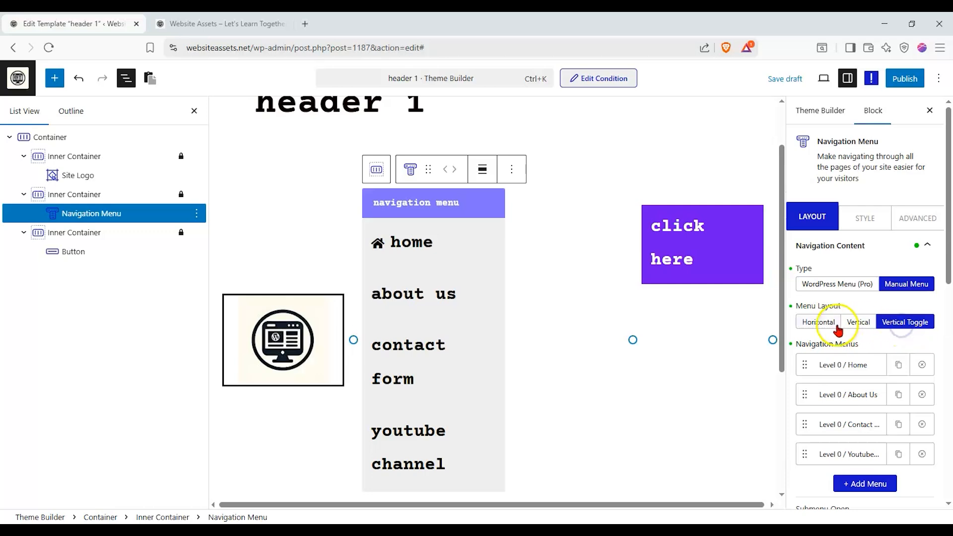
{"action": "left_click", "coordinate": [838, 328]}
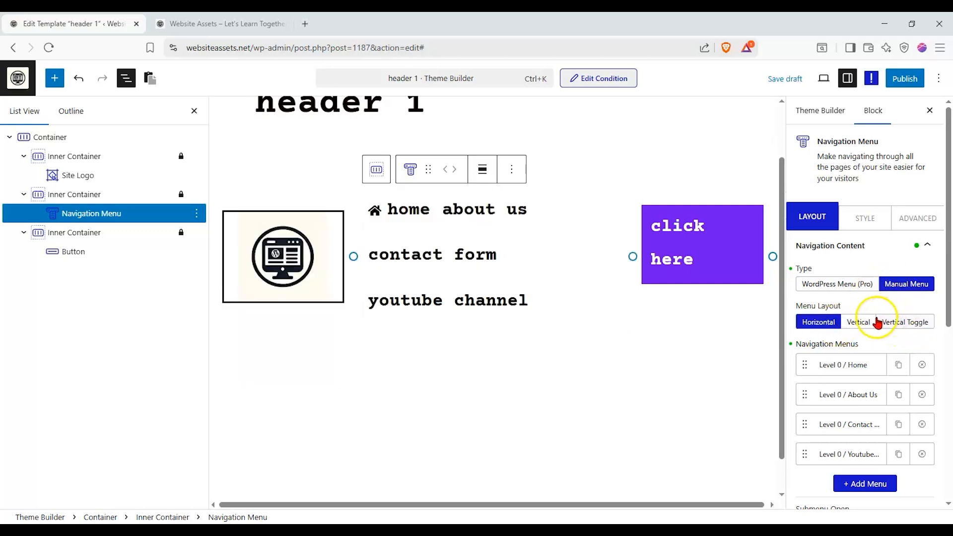
- Set the main menu typography to a 13 px font size with the B text decoration and uppercase text transform
{"action": "left_click", "coordinate": [863, 218]}
{"action": "left_click", "coordinate": [860, 246]}
{"action": "scroll", "coordinate": [862, 196], "scroll_direction": "up", "scroll_amount": 2}
{"action": "left_click", "coordinate": [912, 196]}
{"action": "left_click_drag", "start_coordinate": [833, 288], "coordinate": [801, 291]}
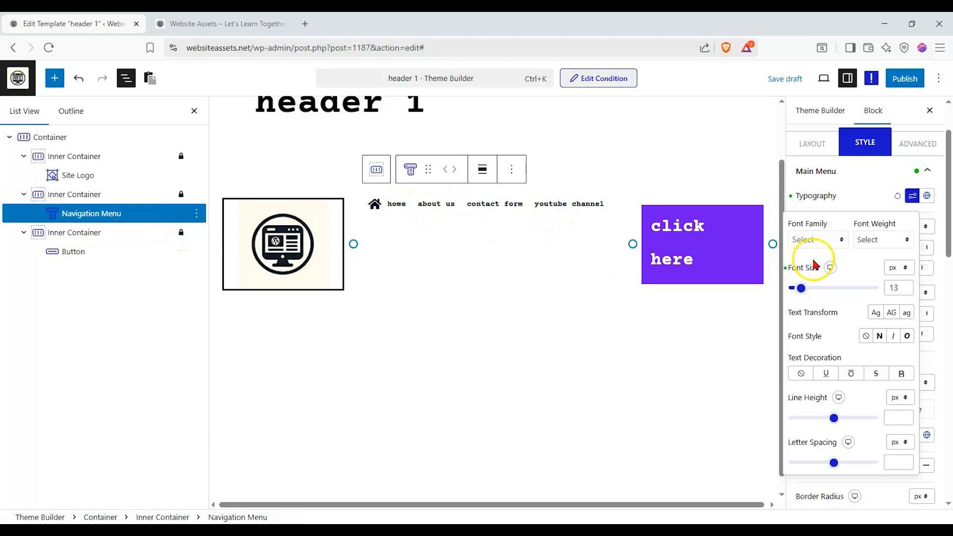
{"action": "left_click", "coordinate": [899, 374]}
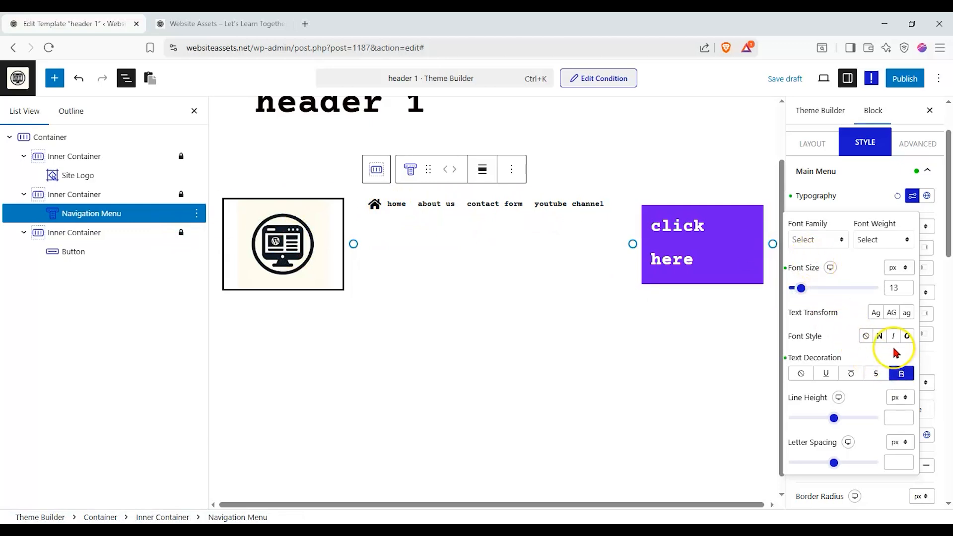
{"action": "left_click", "coordinate": [888, 314]}
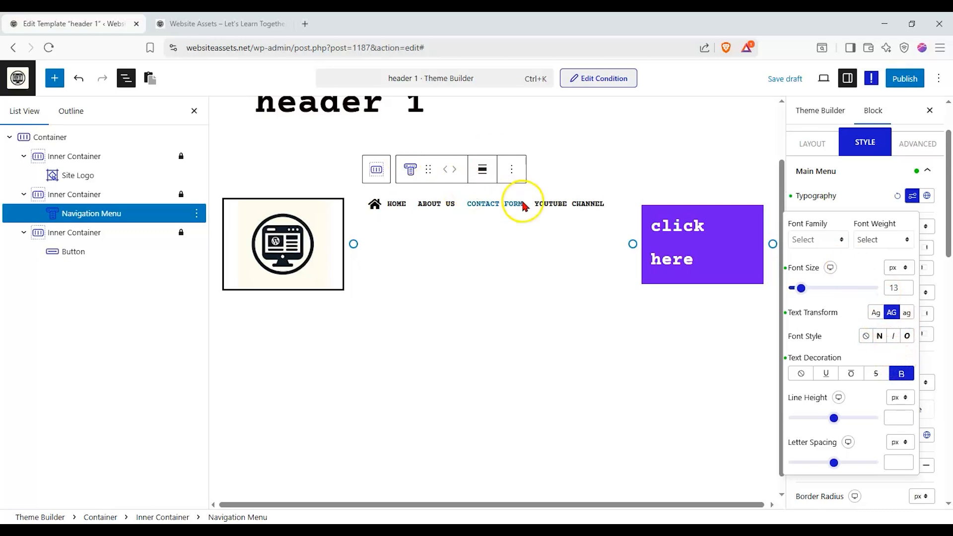
- Close the typography options and set the navigation menu's alignment to center
{"action": "left_click", "coordinate": [88, 212]}
{"action": "left_click", "coordinate": [123, 202]}
{"action": "left_click", "coordinate": [466, 217]}
{"action": "left_click", "coordinate": [481, 219]}
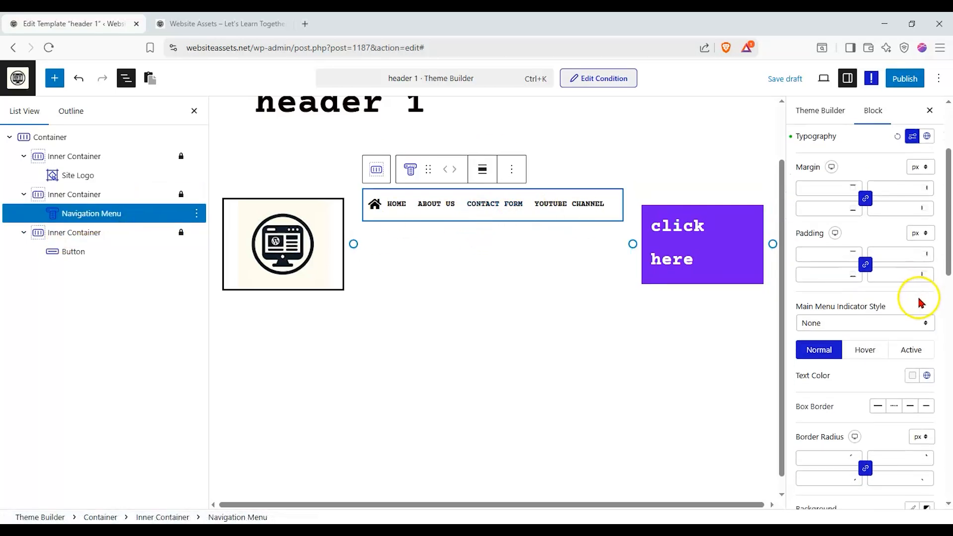
{"action": "scroll", "coordinate": [918, 302], "scroll_direction": "up", "scroll_amount": 3}
{"action": "left_click", "coordinate": [880, 233]}
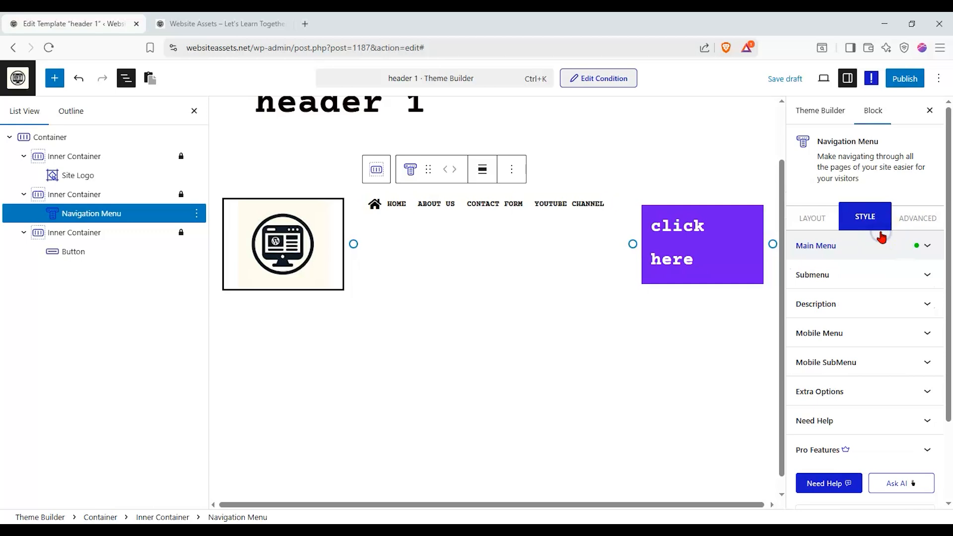
{"action": "left_click", "coordinate": [826, 222]}
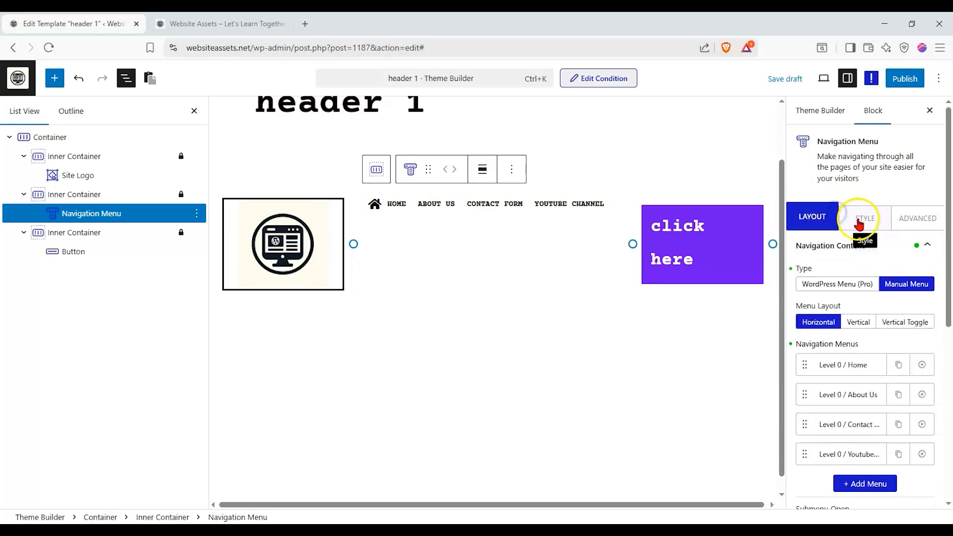
{"action": "scroll", "coordinate": [858, 224], "scroll_direction": "down", "scroll_amount": 6}
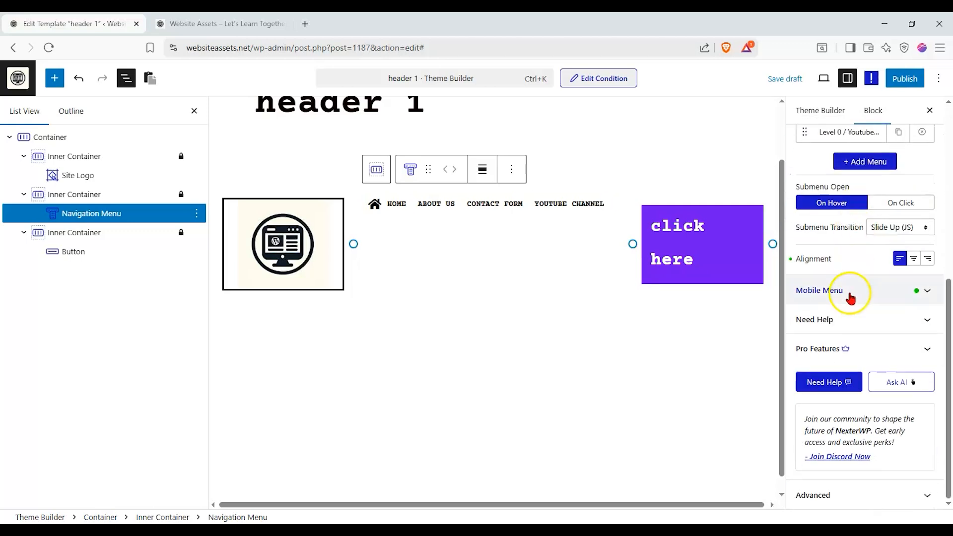
{"action": "left_click", "coordinate": [914, 259]}
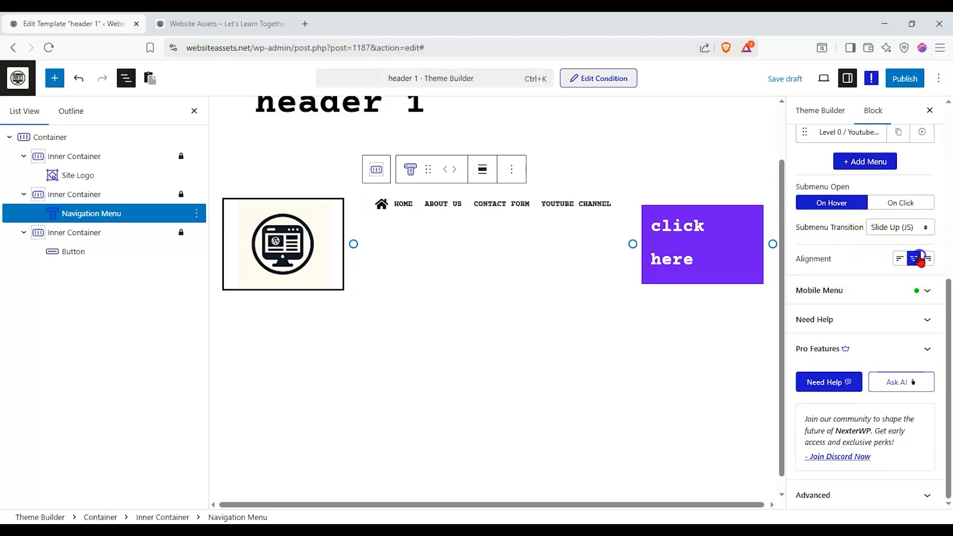
- Set the column alignment (Justify Content) of the navigation menu's inner container to center
{"action": "left_click", "coordinate": [85, 194]}
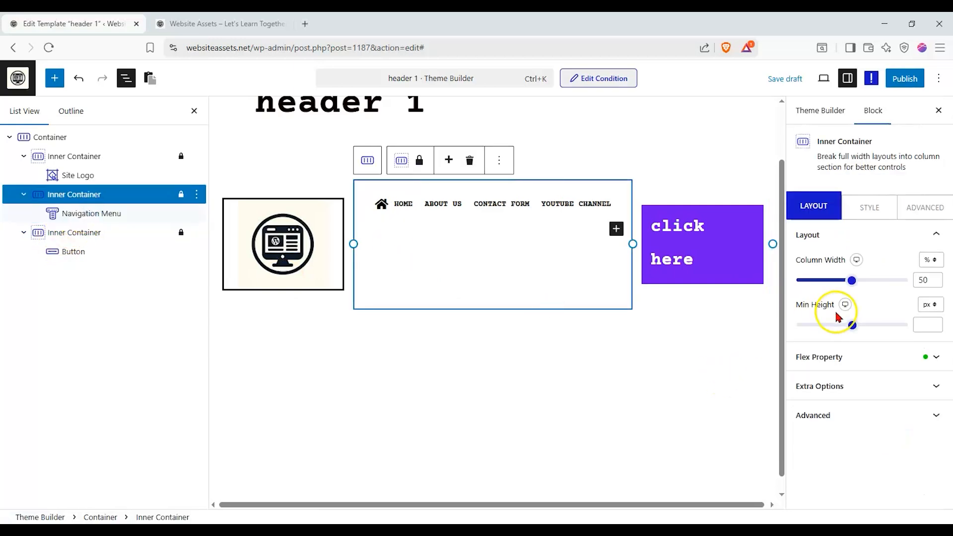
{"action": "left_click", "coordinate": [879, 364]}
{"action": "left_click", "coordinate": [831, 381]}
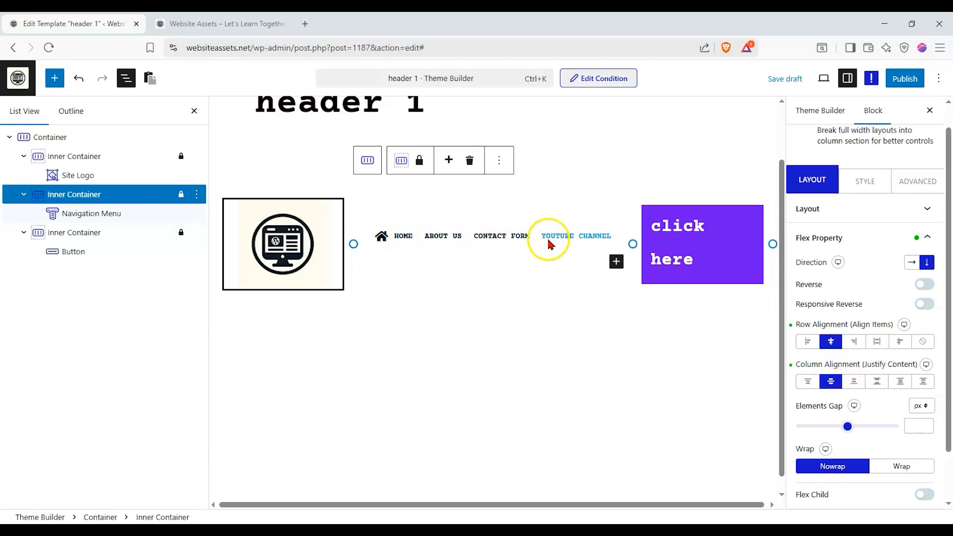
- Open the Main Menu style settings of the navigation menu in the middle column
{"action": "left_click", "coordinate": [868, 183]}
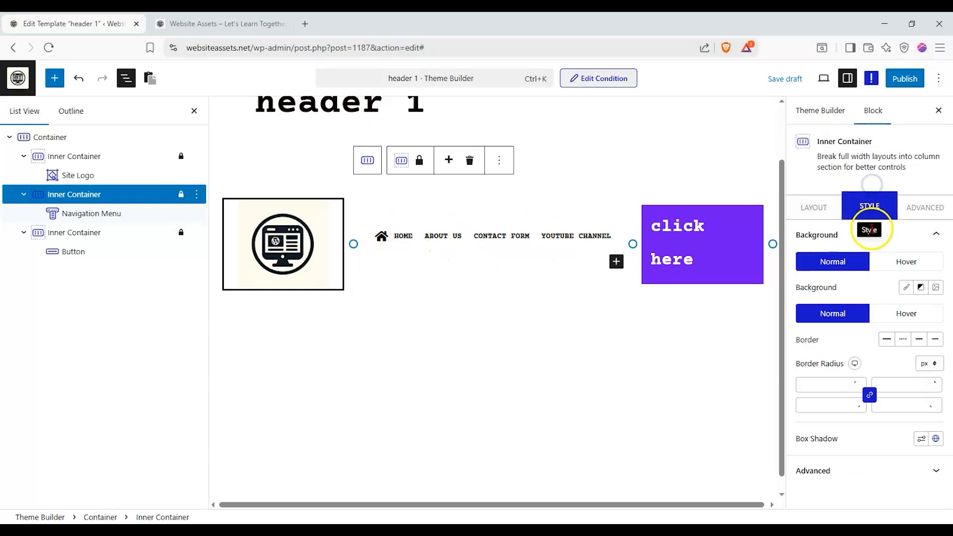
{"action": "left_click", "coordinate": [91, 212]}
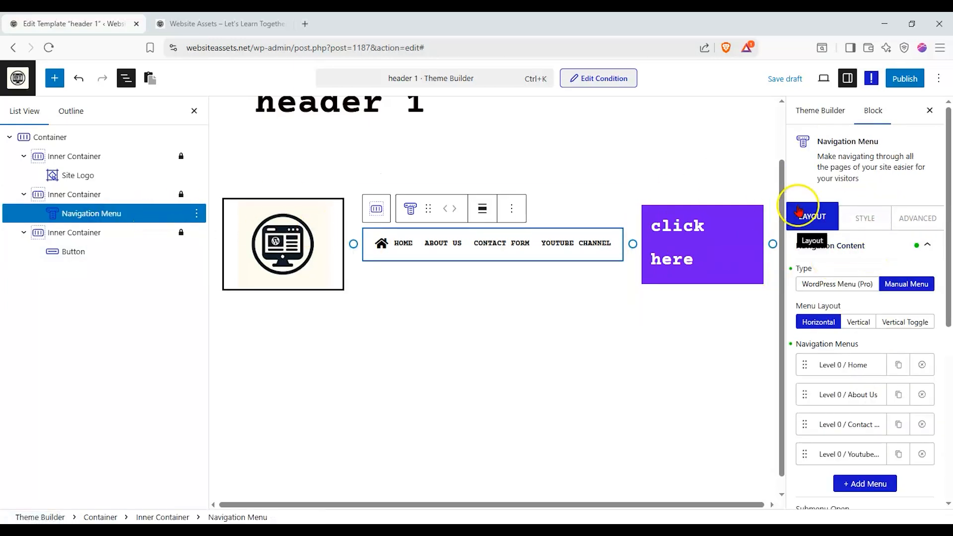
{"action": "left_click", "coordinate": [869, 220]}
{"action": "left_click", "coordinate": [868, 246]}
{"action": "left_click", "coordinate": [925, 136]}
{"action": "left_click", "coordinate": [926, 137]}
{"action": "left_click", "coordinate": [926, 136]}
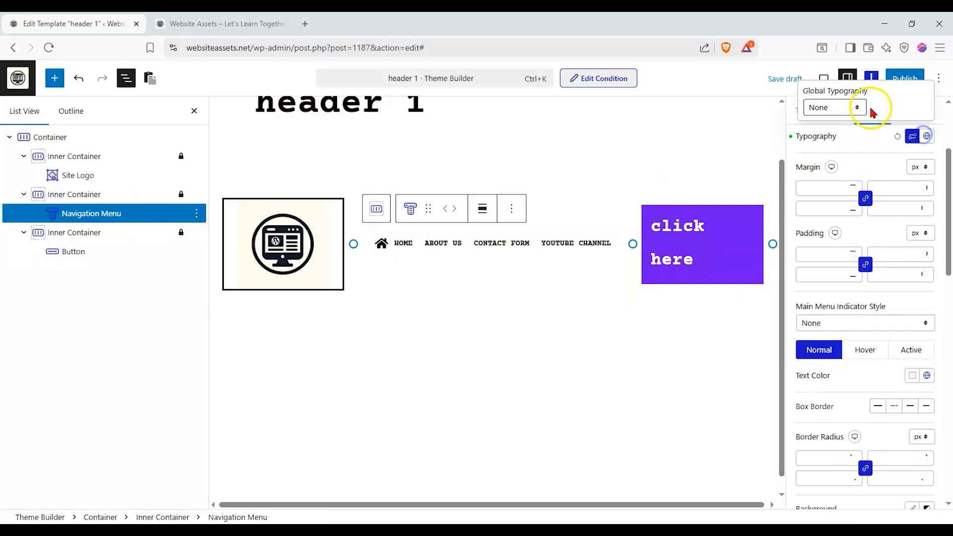
{"action": "left_click", "coordinate": [834, 108]}
{"action": "left_click", "coordinate": [829, 188]}
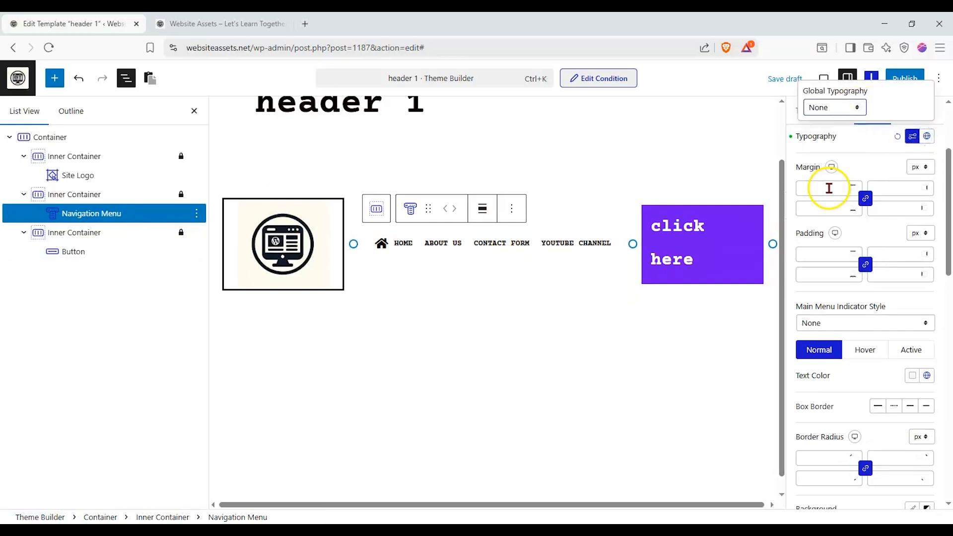
- Set the main menu typography's font family to Helvetica
{"action": "left_click", "coordinate": [912, 136]}
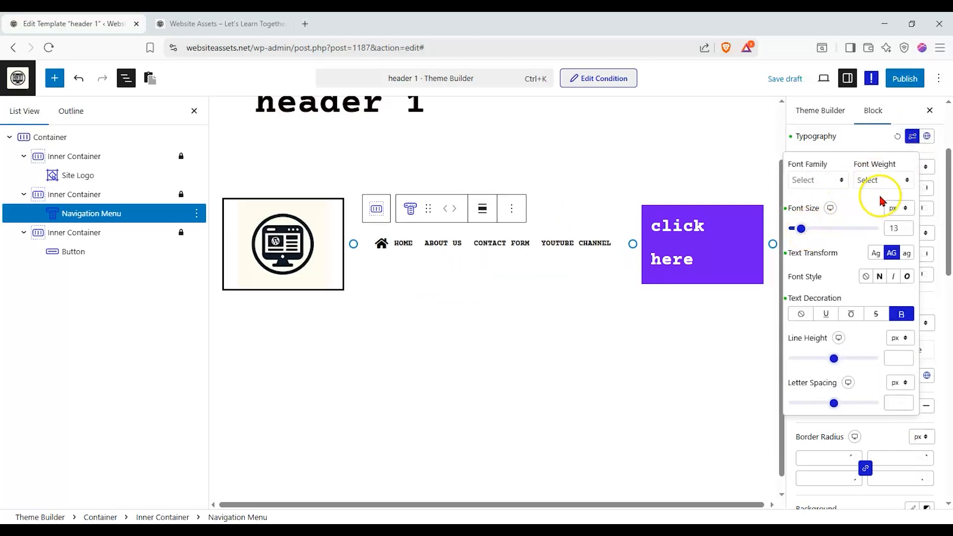
{"action": "left_click", "coordinate": [838, 180]}
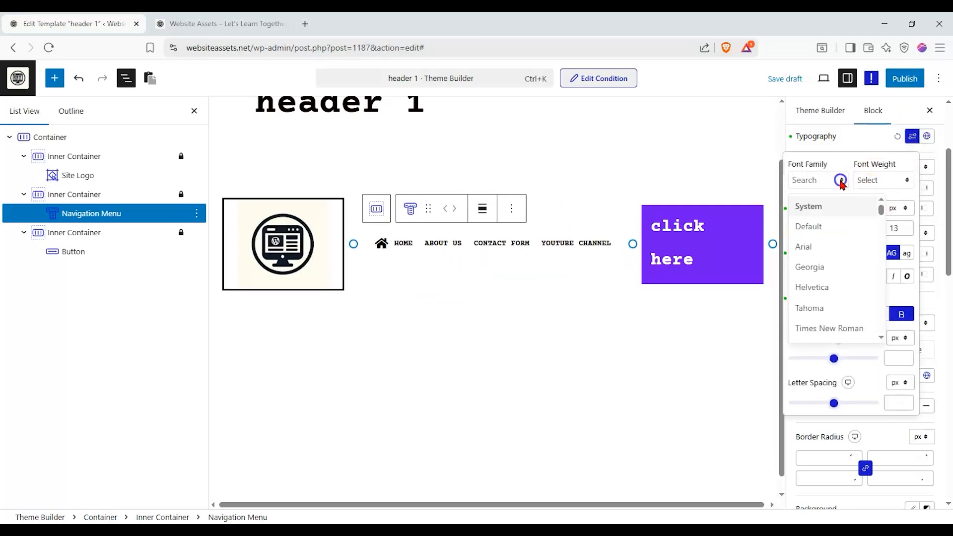
{"action": "left_click", "coordinate": [838, 288]}
- Switch the main menu's font size unit to percent and set the size to 60
{"action": "left_click_drag", "start_coordinate": [802, 234], "coordinate": [802, 235]}
{"action": "left_click", "coordinate": [897, 209]}
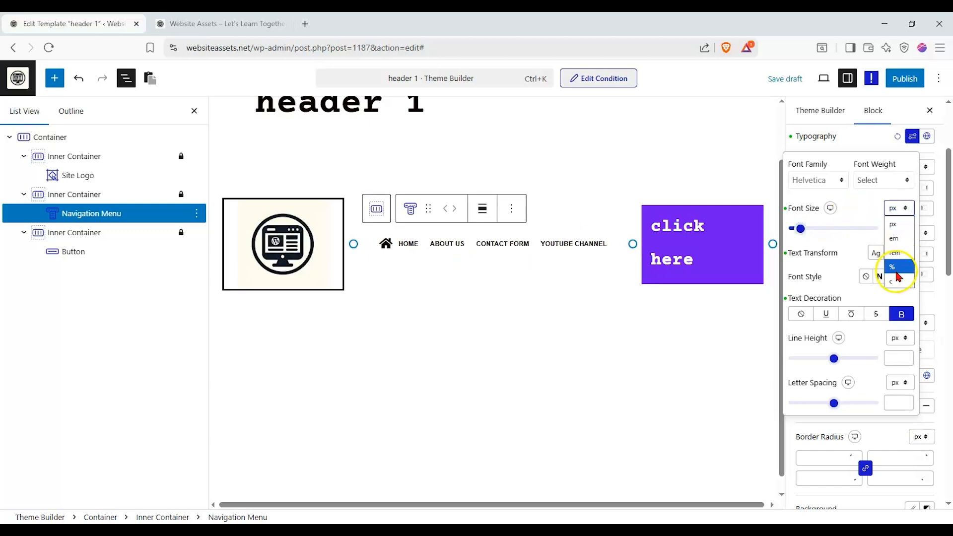
{"action": "left_click", "coordinate": [893, 251]}
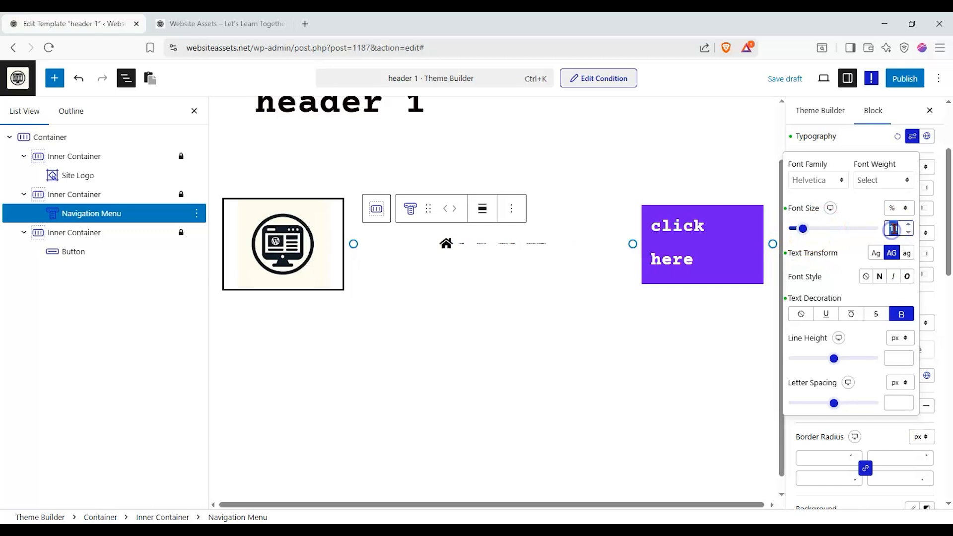
{"action": "left_click", "coordinate": [896, 228]}
{"action": "type", "text": "30"}
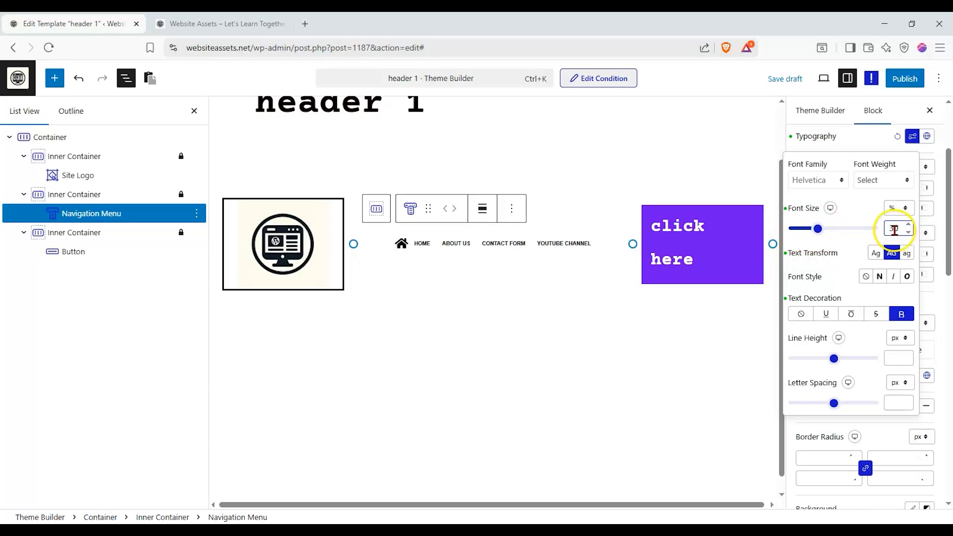
{"action": "type", "text": "60"}
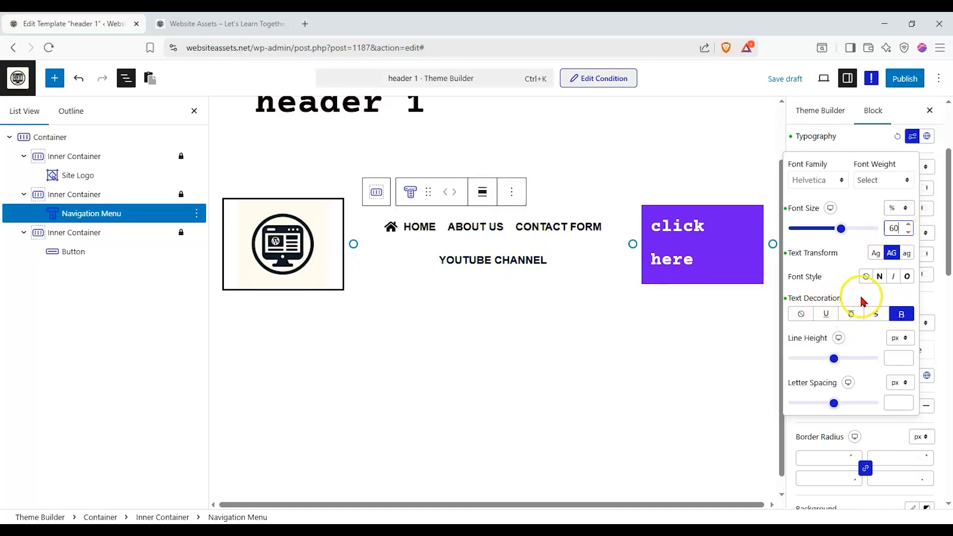
- Set the main menu's line height to 14 px and letter spacing to 1.6 px, then close the typography options
{"action": "left_click_drag", "start_coordinate": [834, 365], "coordinate": [800, 358]}
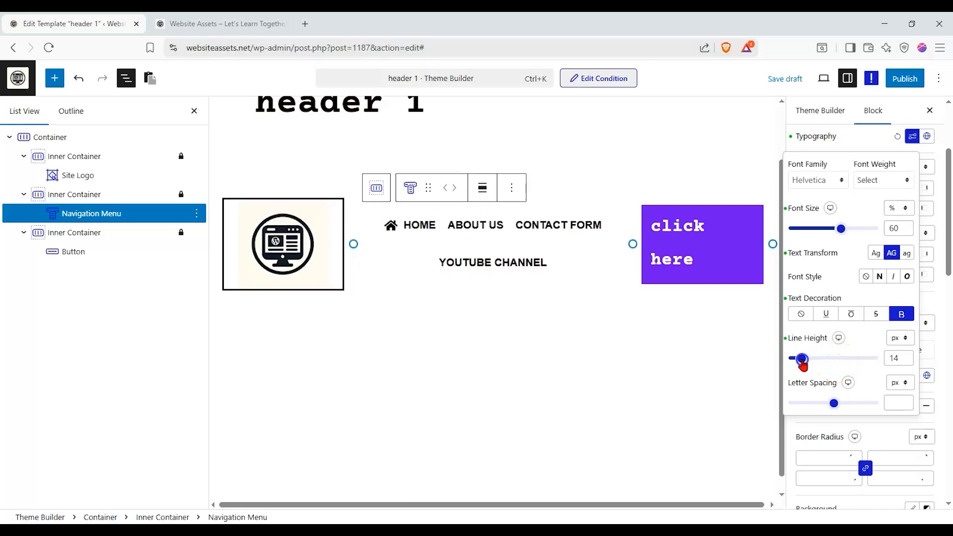
{"action": "mouse_move", "coordinate": [825, 404]}
{"action": "left_mouse_down"}
{"action": "mouse_move", "coordinate": [815, 404]}
{"action": "mouse_move", "coordinate": [823, 404]}
{"action": "left_mouse_up"}
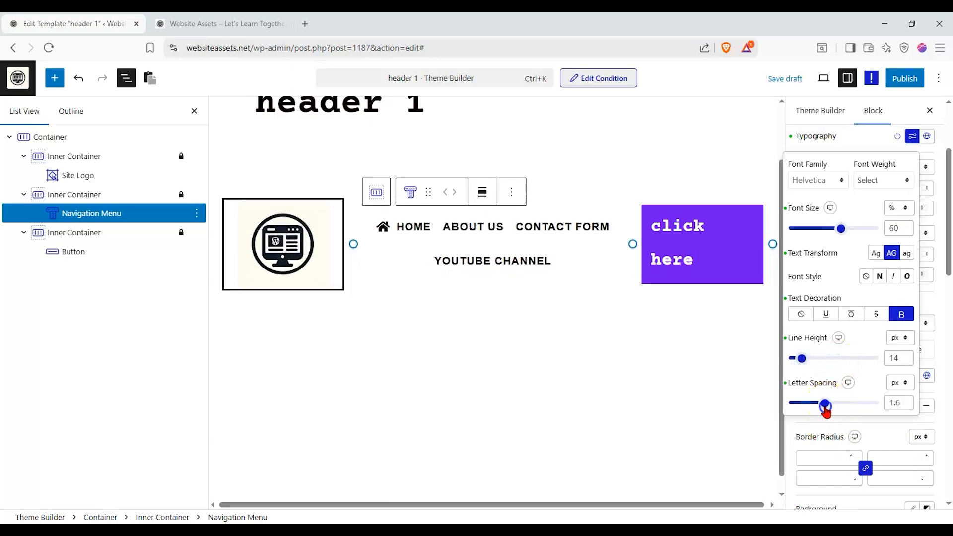
{"action": "left_click", "coordinate": [929, 292]}
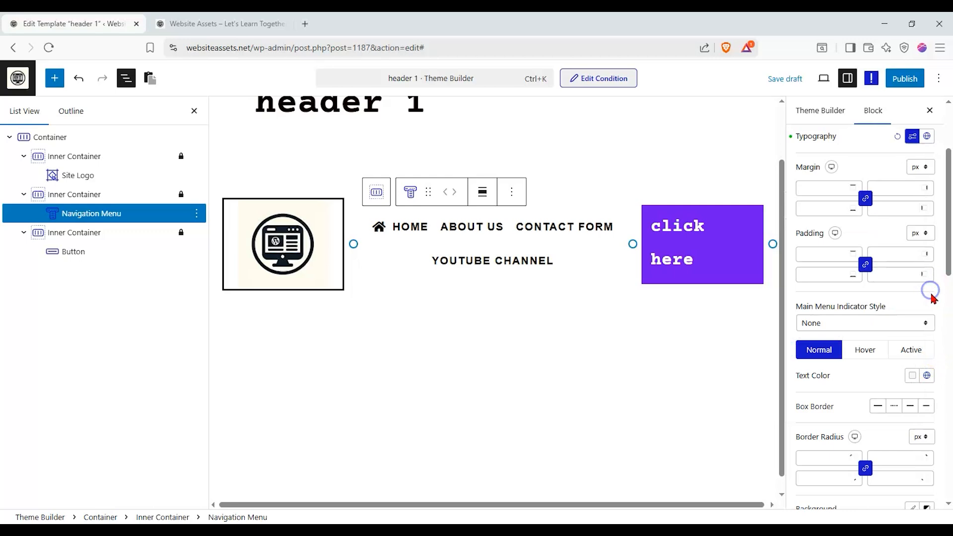
- Examine the Main Menu style options of the navigation menu, including the indicator style choices and submenu icon settings
{"action": "scroll", "coordinate": [923, 306], "scroll_direction": "up", "scroll_amount": 1}
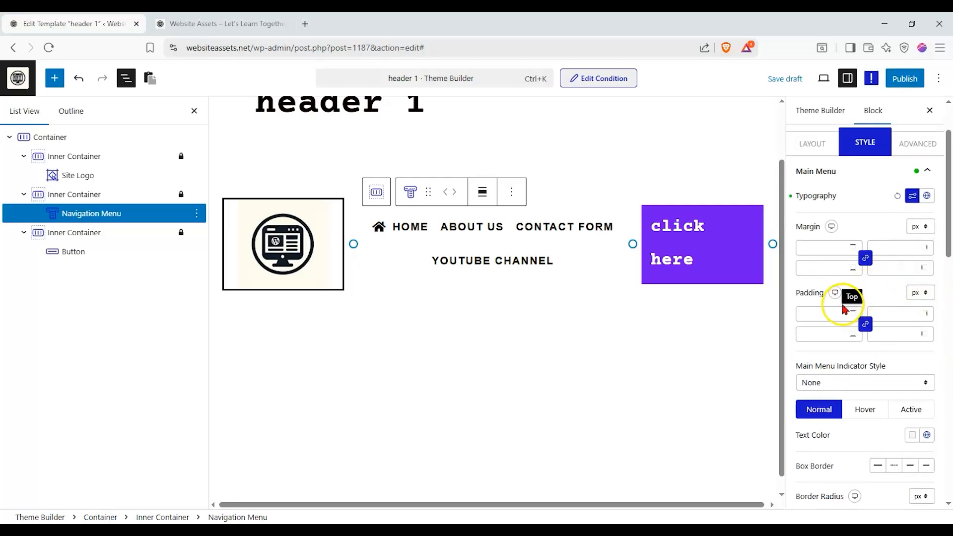
{"action": "left_click", "coordinate": [862, 385]}
{"action": "left_click", "coordinate": [851, 413]}
{"action": "left_click", "coordinate": [847, 385]}
{"action": "left_click", "coordinate": [843, 399]}
{"action": "scroll", "coordinate": [886, 362], "scroll_direction": "down", "scroll_amount": 2}
{"action": "scroll", "coordinate": [874, 377], "scroll_direction": "down", "scroll_amount": 2}
{"action": "scroll", "coordinate": [858, 318], "scroll_direction": "up", "scroll_amount": 1}
{"action": "scroll", "coordinate": [854, 327], "scroll_direction": "down", "scroll_amount": 6}
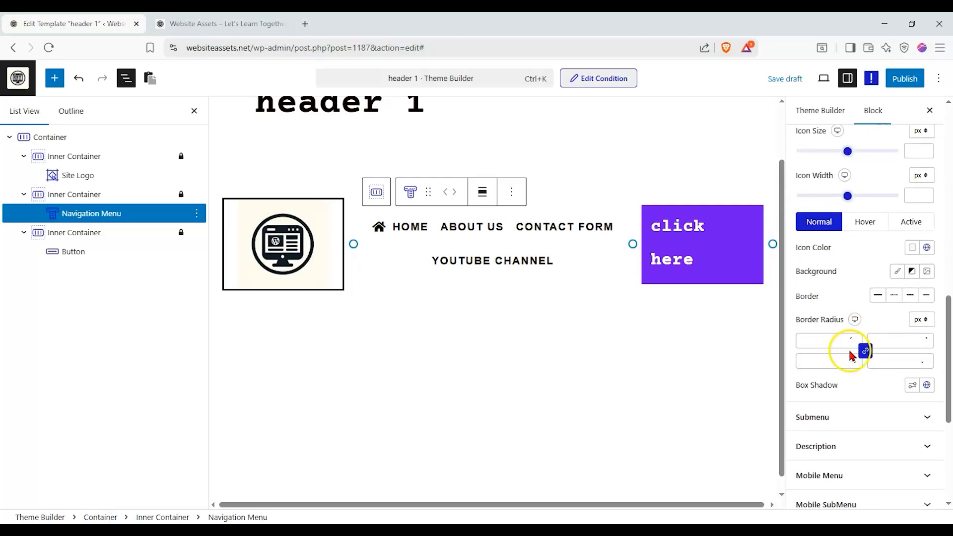
- Examine the Submenu style options of the navigation menu, from padding and text color to the submenu icon
{"action": "scroll", "coordinate": [849, 355], "scroll_direction": "down", "scroll_amount": 3}
{"action": "left_click", "coordinate": [857, 298]}
{"action": "scroll", "coordinate": [847, 417], "scroll_direction": "up", "scroll_amount": 2}
{"action": "scroll", "coordinate": [839, 377], "scroll_direction": "down", "scroll_amount": 3}
{"action": "scroll", "coordinate": [874, 278], "scroll_direction": "up", "scroll_amount": 3}
{"action": "scroll", "coordinate": [869, 219], "scroll_direction": "up", "scroll_amount": 1}
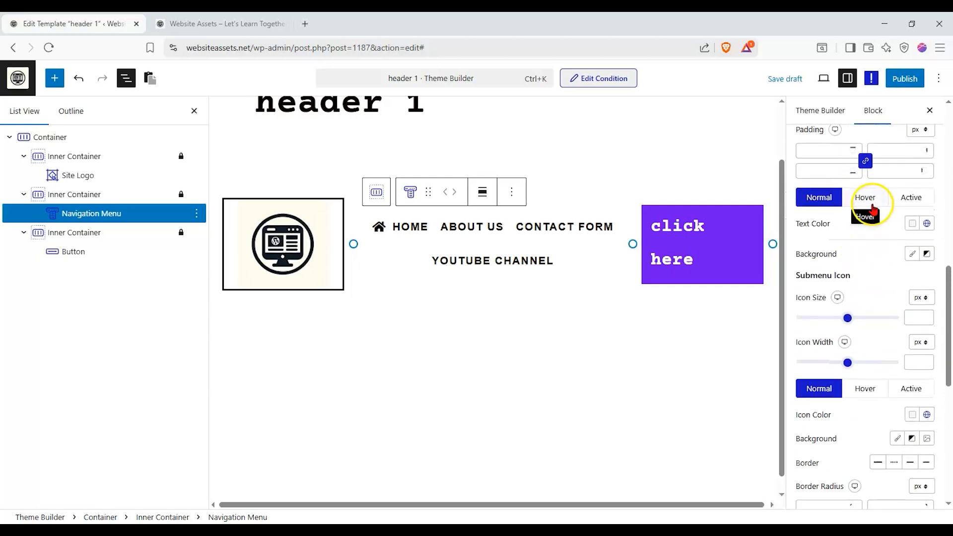
{"action": "scroll", "coordinate": [861, 246], "scroll_direction": "down", "scroll_amount": 3}
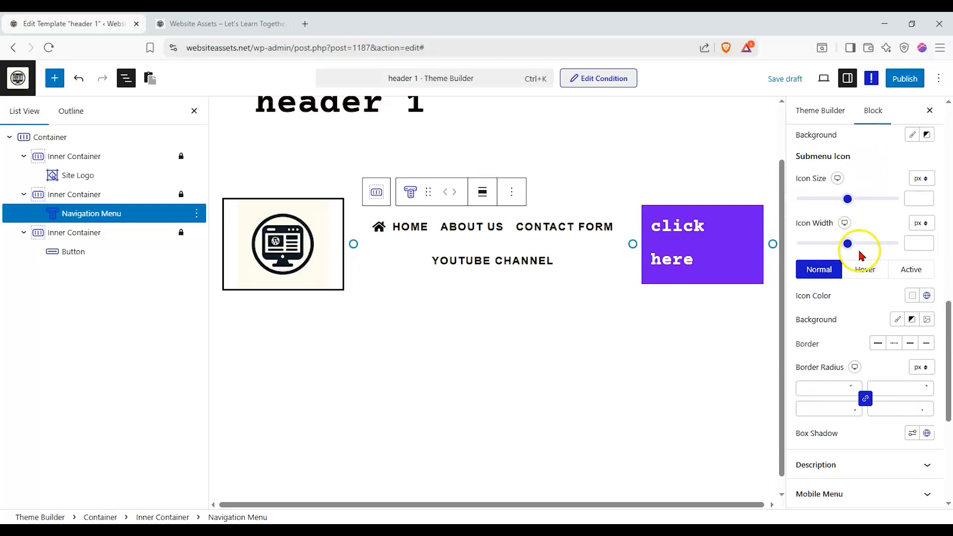
{"action": "scroll", "coordinate": [890, 367], "scroll_direction": "down", "scroll_amount": 2}
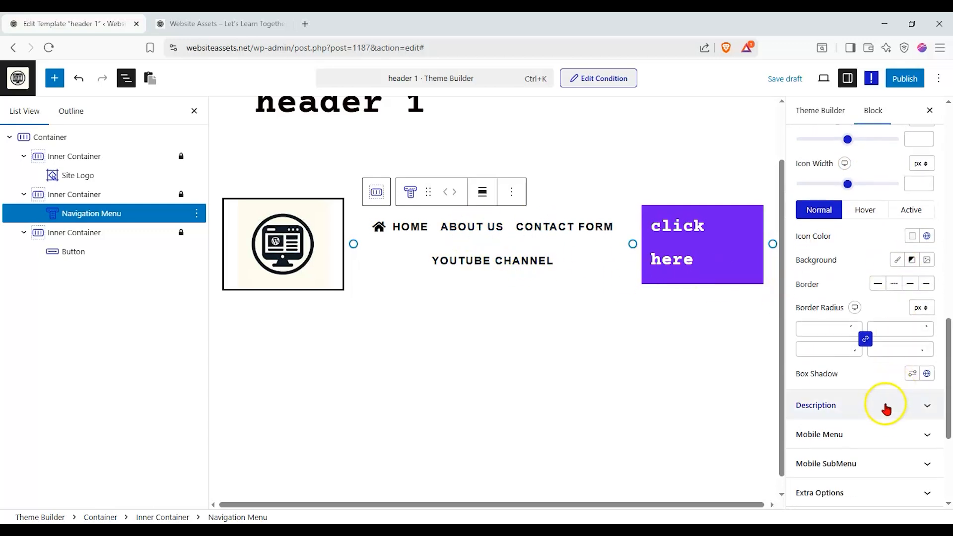
- Examine the navigation menu's Description and Mobile Menu style options and its advanced settings
{"action": "left_click", "coordinate": [885, 408]}
{"action": "scroll", "coordinate": [848, 323], "scroll_direction": "up", "scroll_amount": 3}
{"action": "scroll", "coordinate": [844, 338], "scroll_direction": "down", "scroll_amount": 7}
{"action": "scroll", "coordinate": [844, 331], "scroll_direction": "up", "scroll_amount": 3}
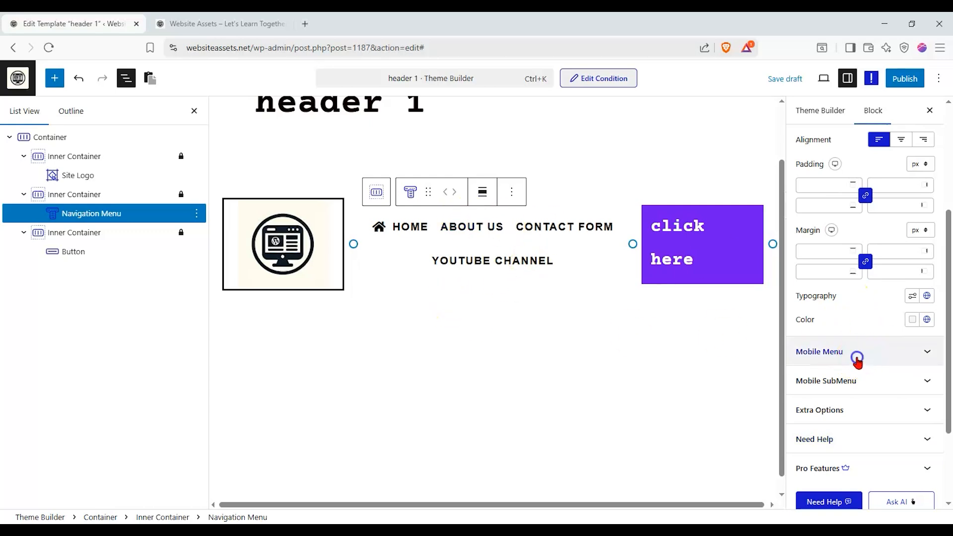
{"action": "left_click", "coordinate": [857, 357]}
{"action": "scroll", "coordinate": [873, 249], "scroll_direction": "up", "scroll_amount": 5}
{"action": "left_click", "coordinate": [858, 333]}
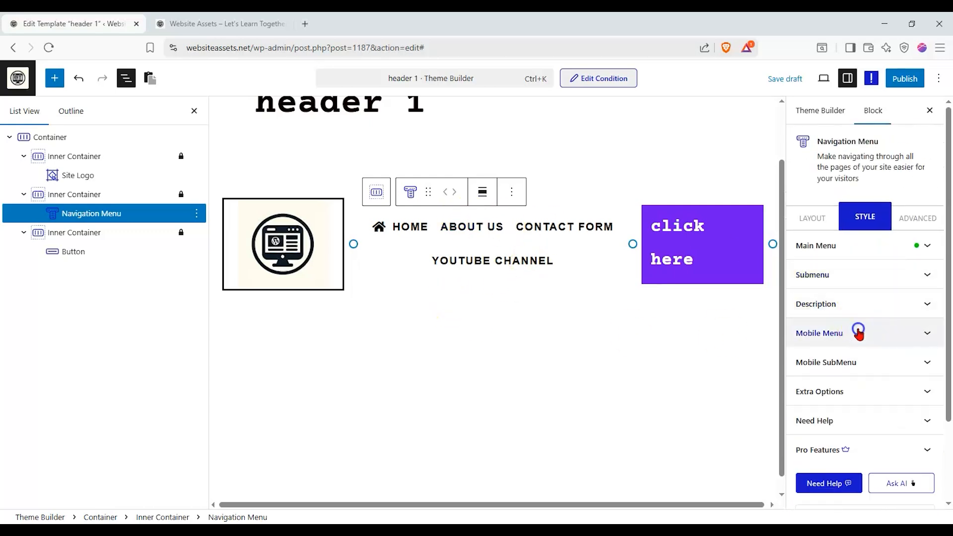
{"action": "left_click", "coordinate": [911, 215]}
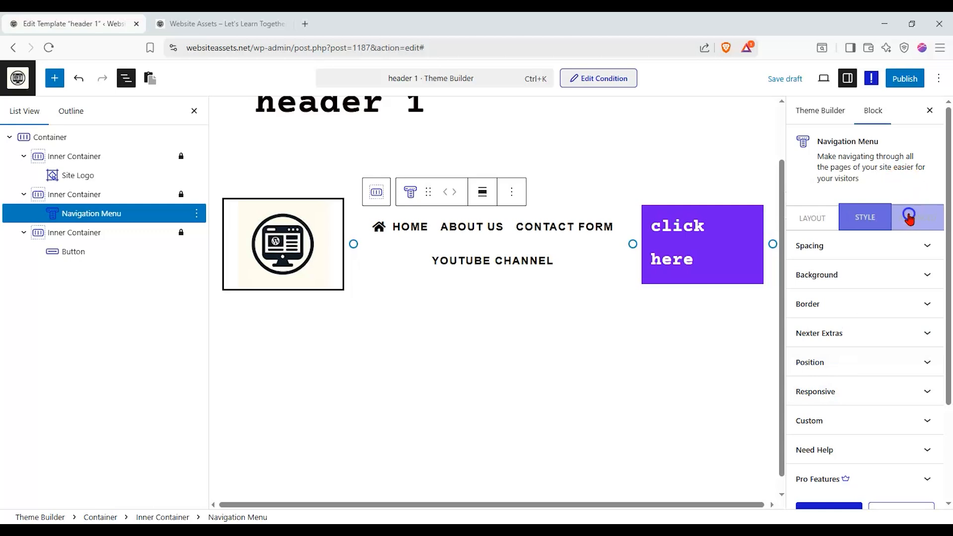
{"action": "left_click", "coordinate": [870, 215]}
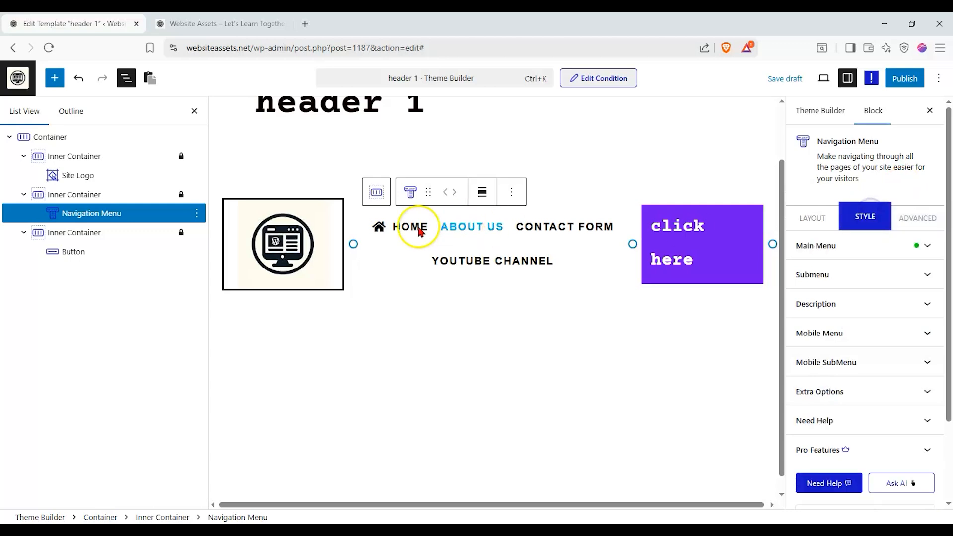
- Review the main menu's typography settings and the Home menu item's link, text and icon options
{"action": "left_click", "coordinate": [864, 247]}
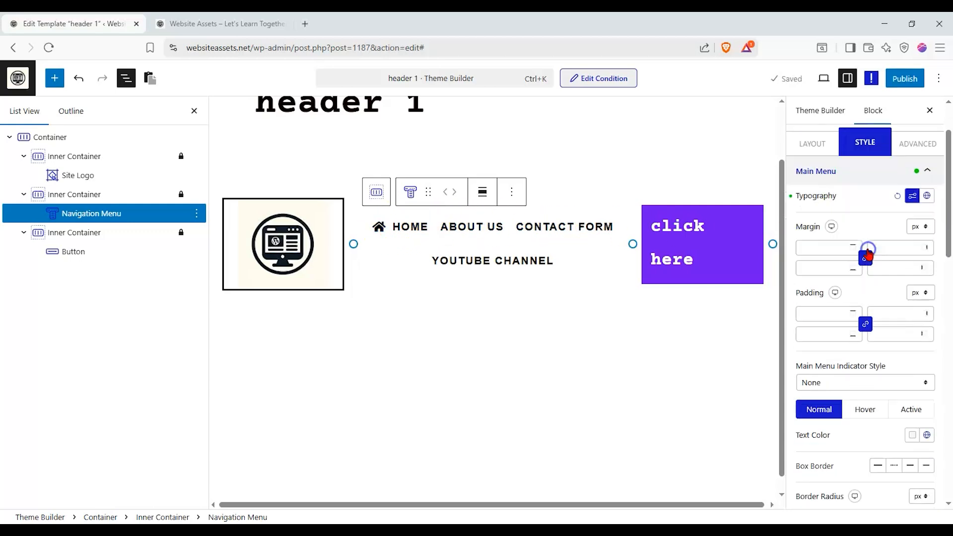
{"action": "left_click", "coordinate": [926, 195]}
{"action": "left_click", "coordinate": [927, 195]}
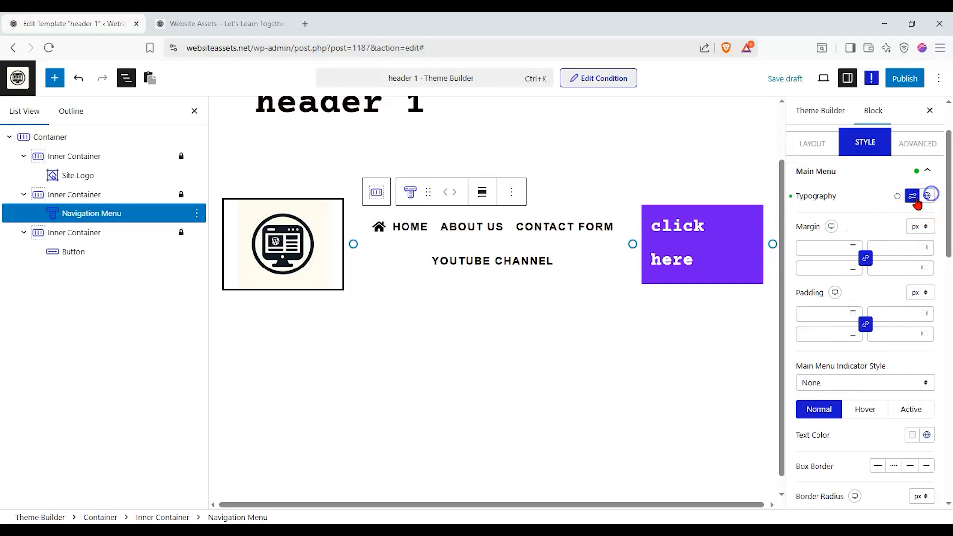
{"action": "left_click", "coordinate": [913, 196]}
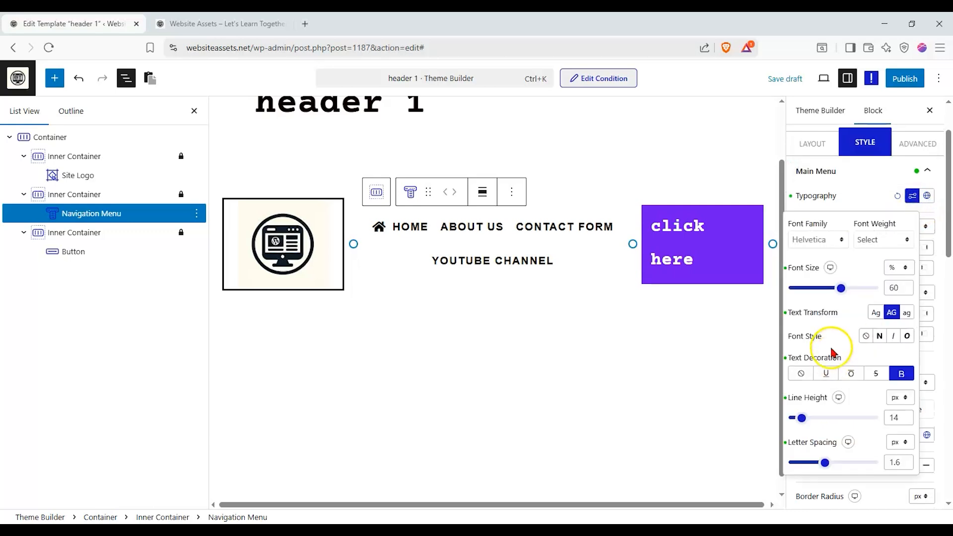
{"action": "left_click", "coordinate": [823, 147]}
{"action": "left_click", "coordinate": [844, 292]}
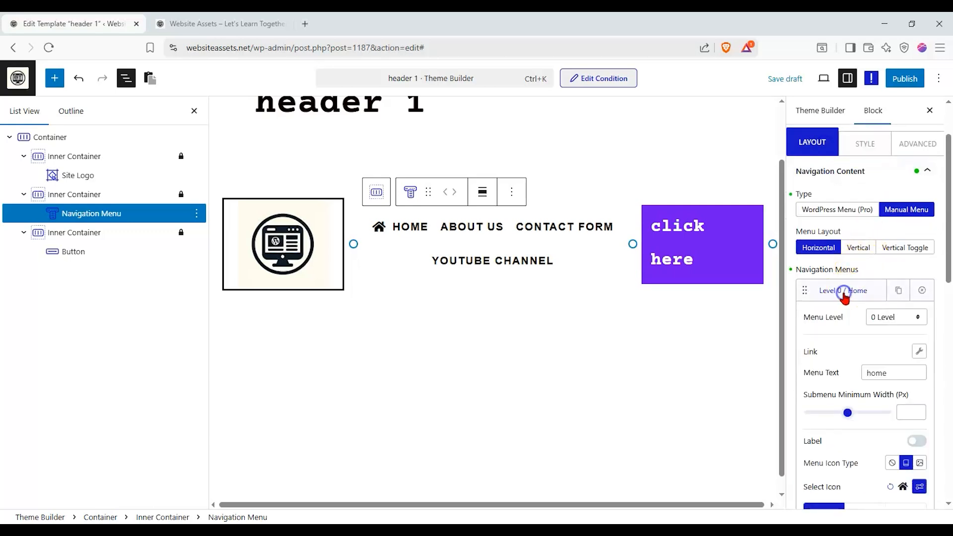
{"action": "scroll", "coordinate": [844, 296], "scroll_direction": "down", "scroll_amount": 4}
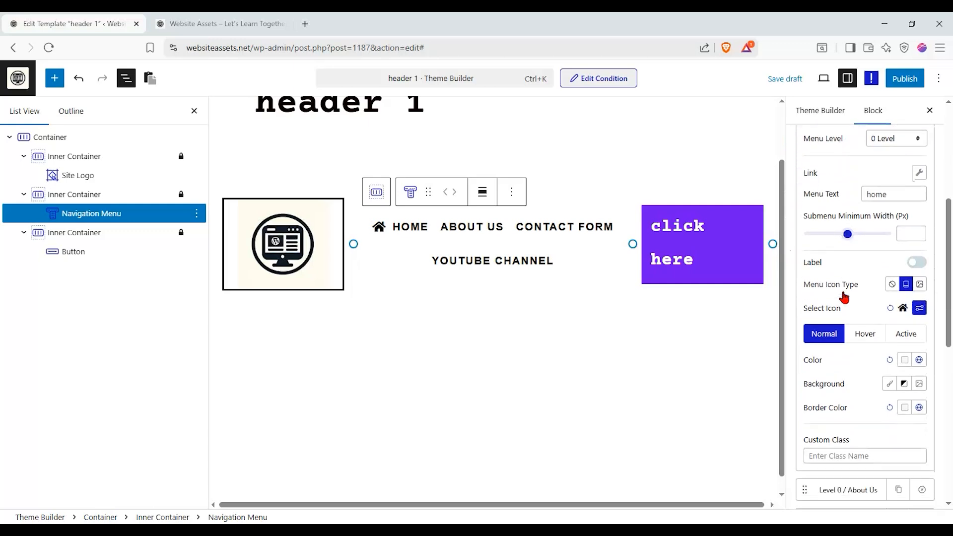
{"action": "scroll", "coordinate": [838, 281], "scroll_direction": "up", "scroll_amount": 3}
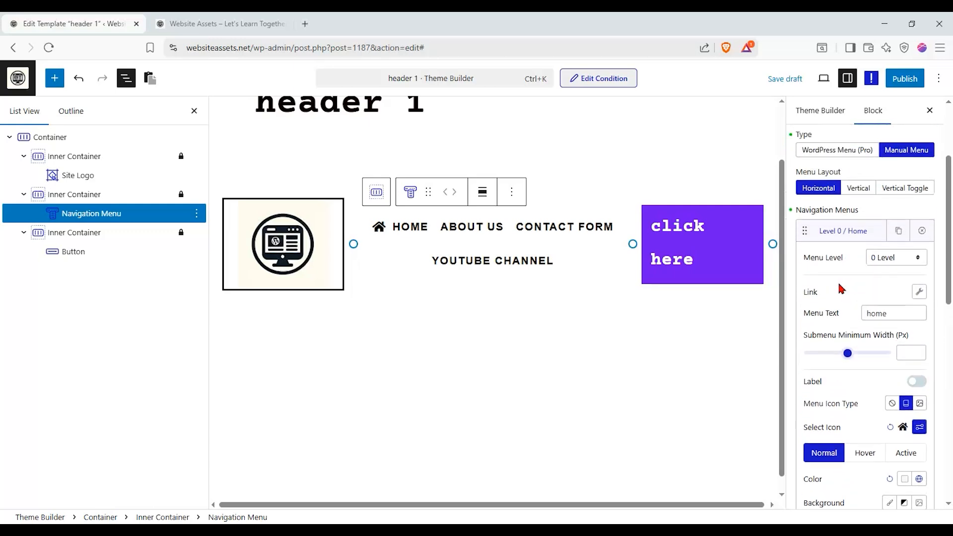
{"action": "scroll", "coordinate": [853, 183], "scroll_direction": "up", "scroll_amount": 3}
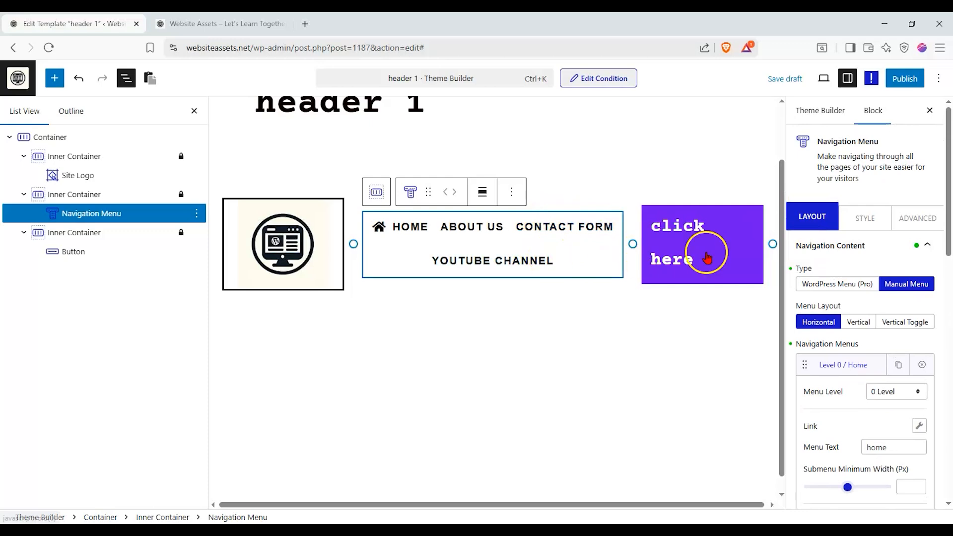
- Change the title of the header button in the third column to SUBSCRIBE
{"action": "left_click", "coordinate": [707, 270]}
{"action": "left_click", "coordinate": [721, 268]}
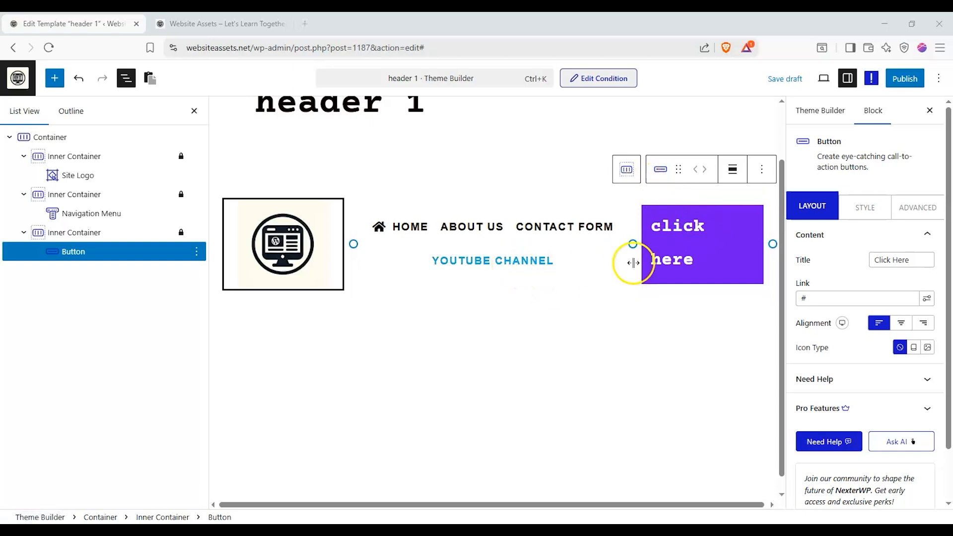
{"action": "left_click", "coordinate": [667, 261]}
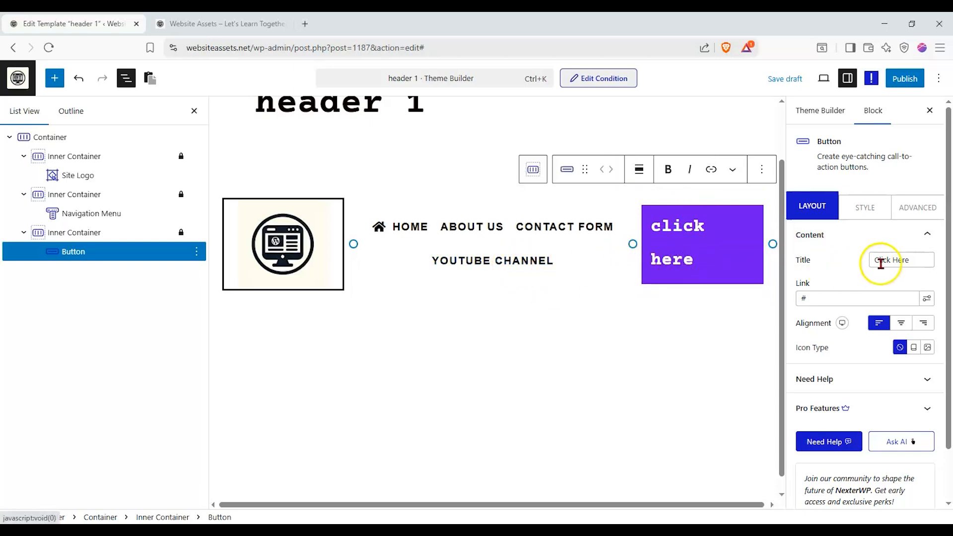
{"action": "left_click", "coordinate": [677, 284]}
{"action": "left_click_drag", "start_coordinate": [919, 259], "coordinate": [872, 259]}
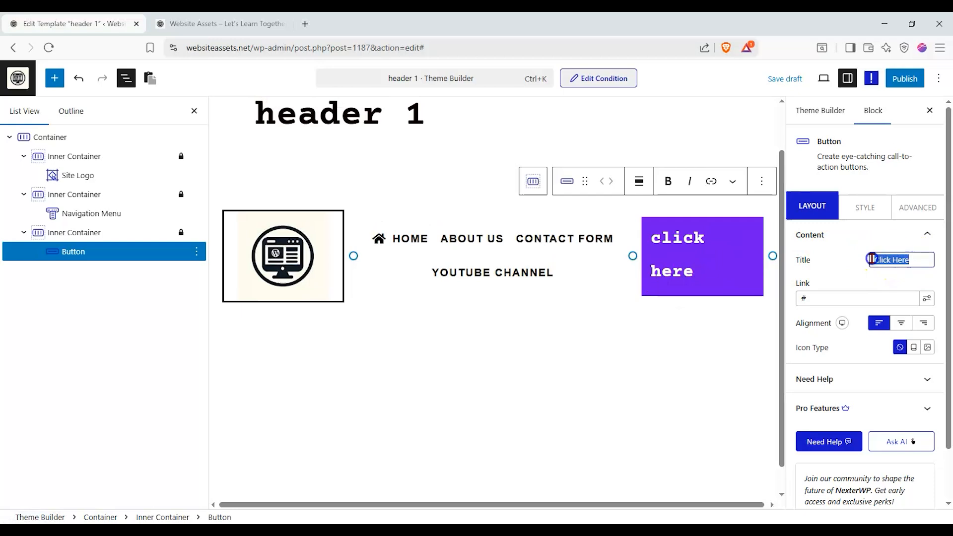
{"action": "type", "text": "UBSS"}
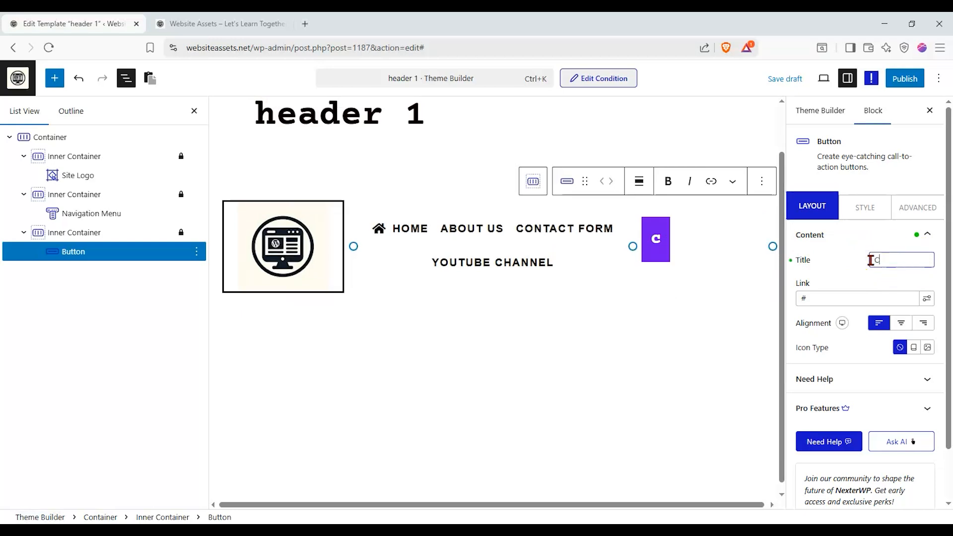
{"action": "left_click_drag", "start_coordinate": [899, 261], "coordinate": [840, 267]}
{"action": "type", "text": "S"}
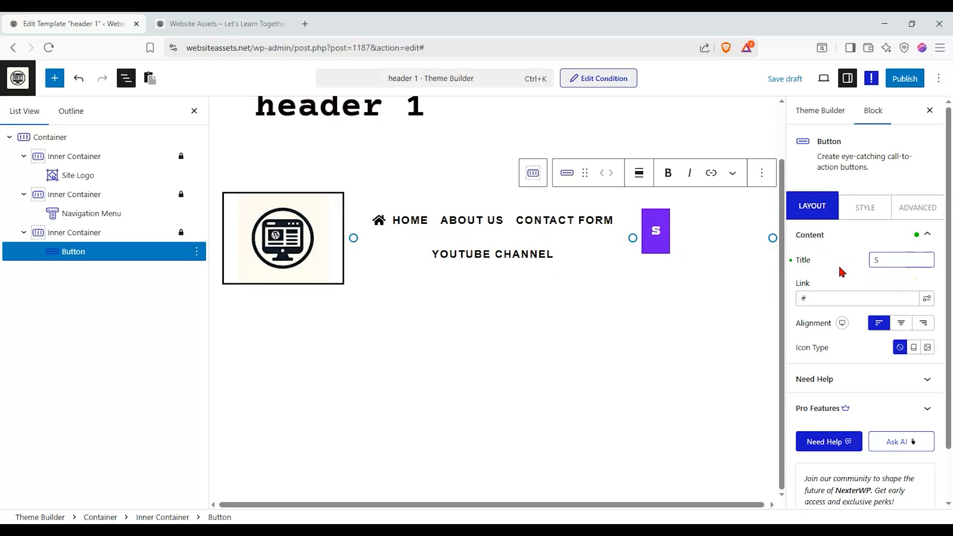
{"action": "type", "text": "ubscrui"}
{"action": "key", "text": "BackSpace"}
{"action": "key", "text": "BackSpace"}
{"action": "type", "text": "ibe"}
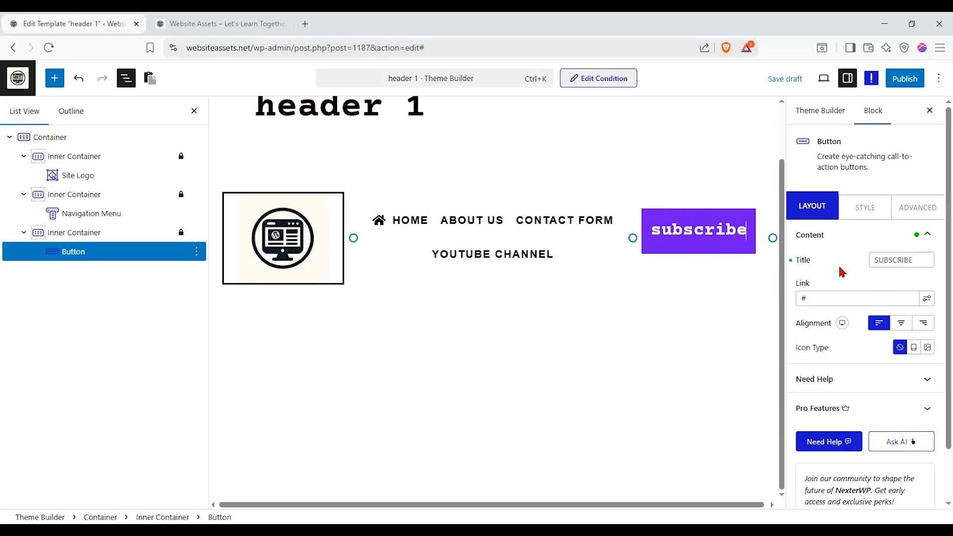
- Check the SUBSCRIBE button's link options and set the button's alignment to center
{"action": "left_click", "coordinate": [864, 262]}
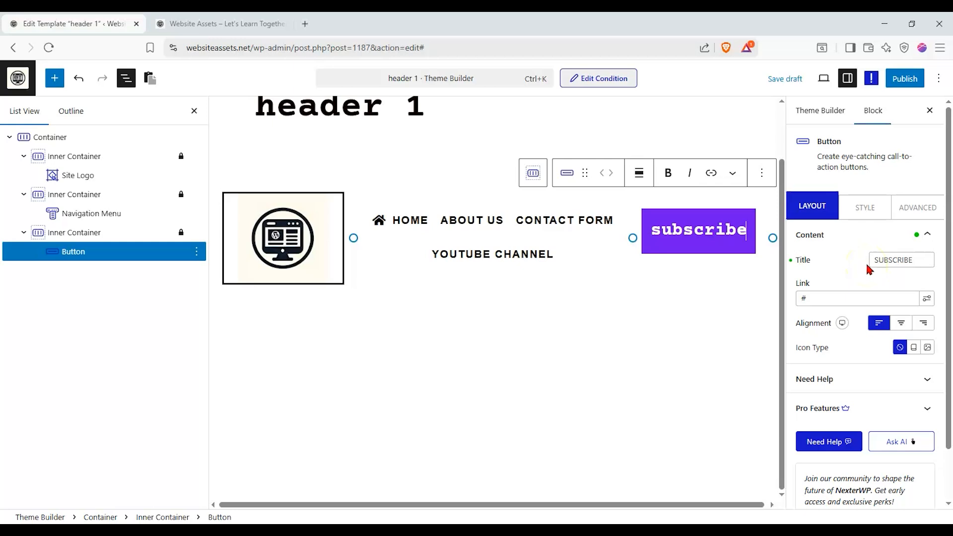
{"action": "double_click", "coordinate": [797, 297]}
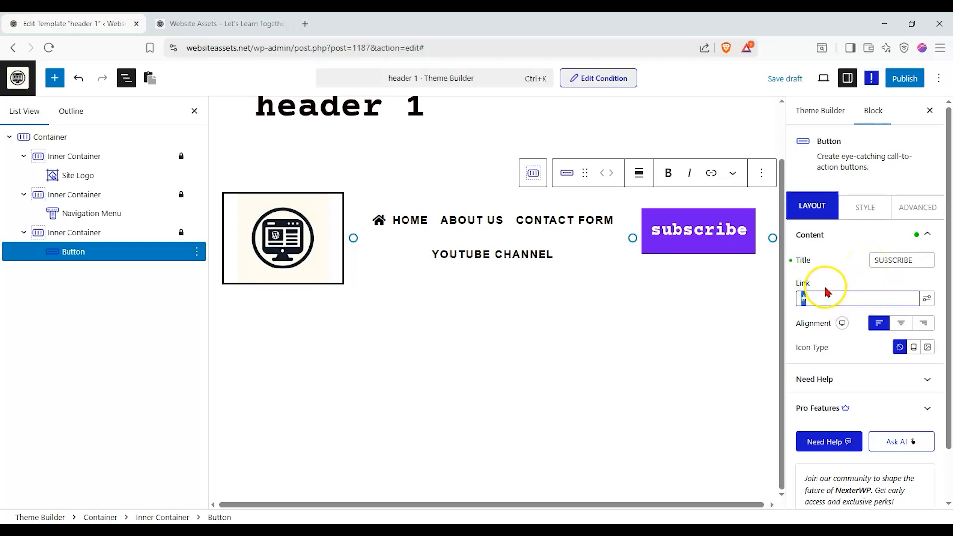
{"action": "left_click", "coordinate": [924, 303]}
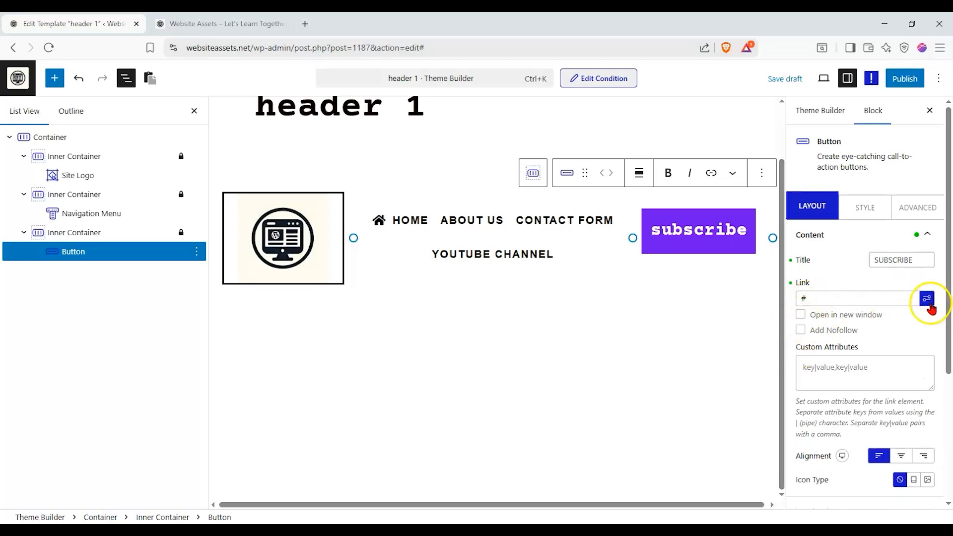
{"action": "left_click", "coordinate": [927, 299]}
{"action": "left_click", "coordinate": [900, 322]}
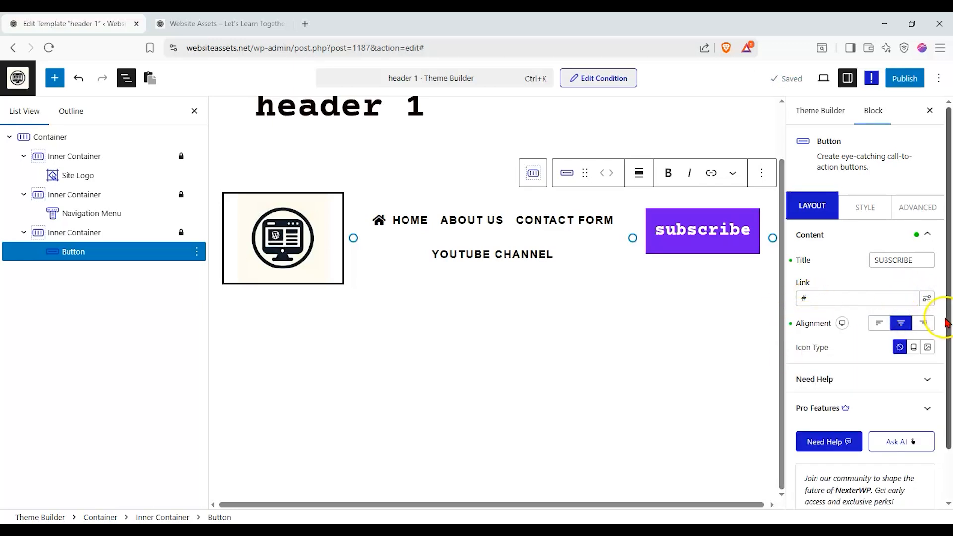
- Give the SUBSCRIBE button a Font Awesome icon, searching for "you" and choosing the solid YouTube icon
{"action": "left_click", "coordinate": [913, 347]}
{"action": "left_click", "coordinate": [928, 347]}
{"action": "left_click", "coordinate": [914, 347]}
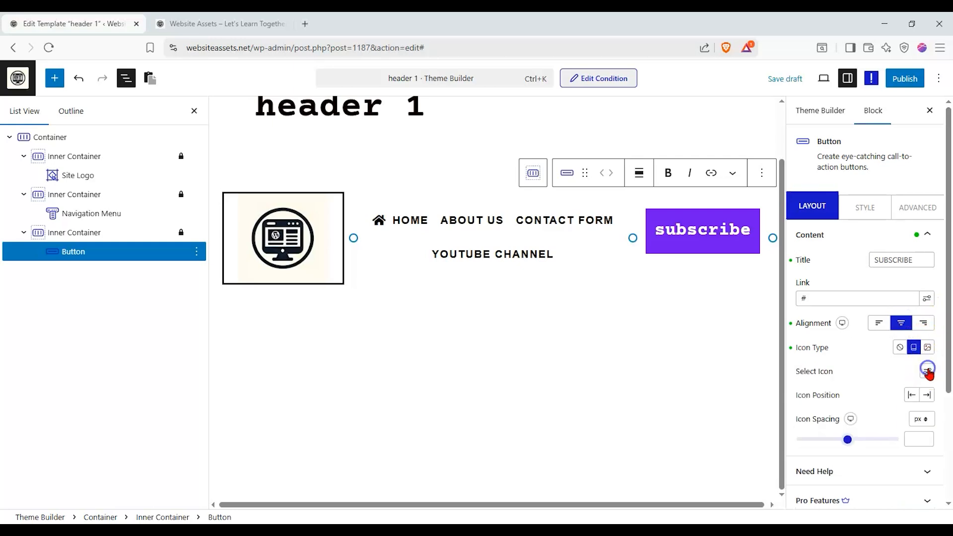
{"action": "left_click", "coordinate": [927, 370]}
{"action": "left_click", "coordinate": [876, 219]}
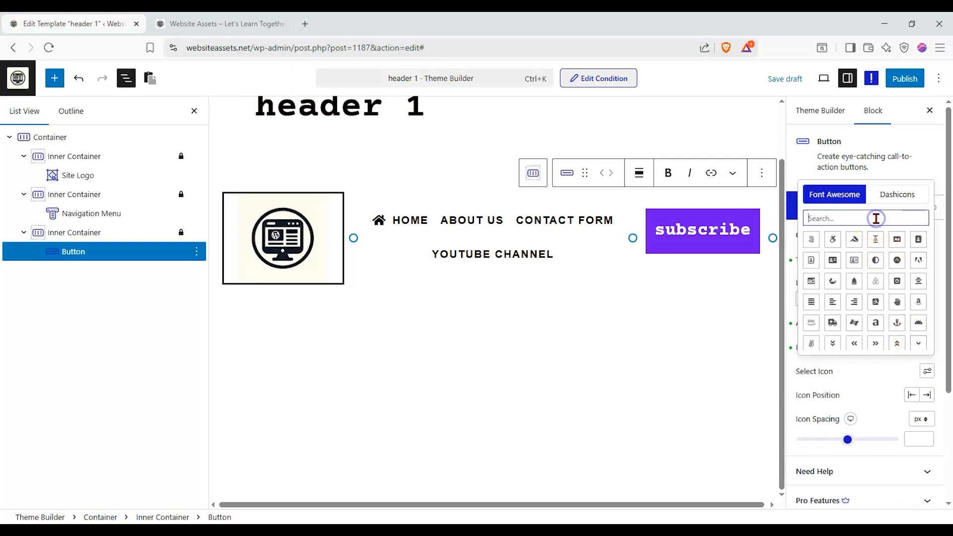
{"action": "type", "text": "yio"}
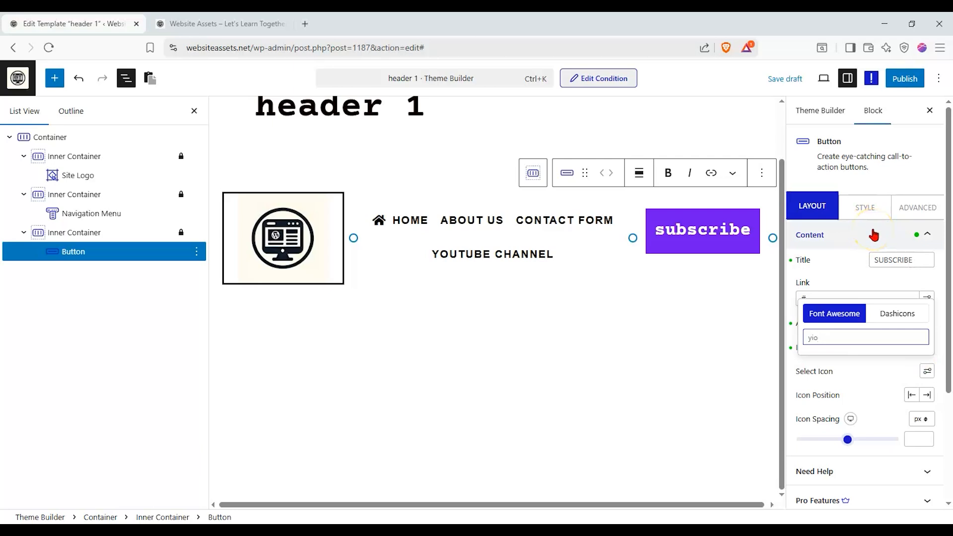
{"action": "key", "text": "BackSpace"}
{"action": "key", "text": "BackSpace"}
{"action": "type", "text": "ou"}
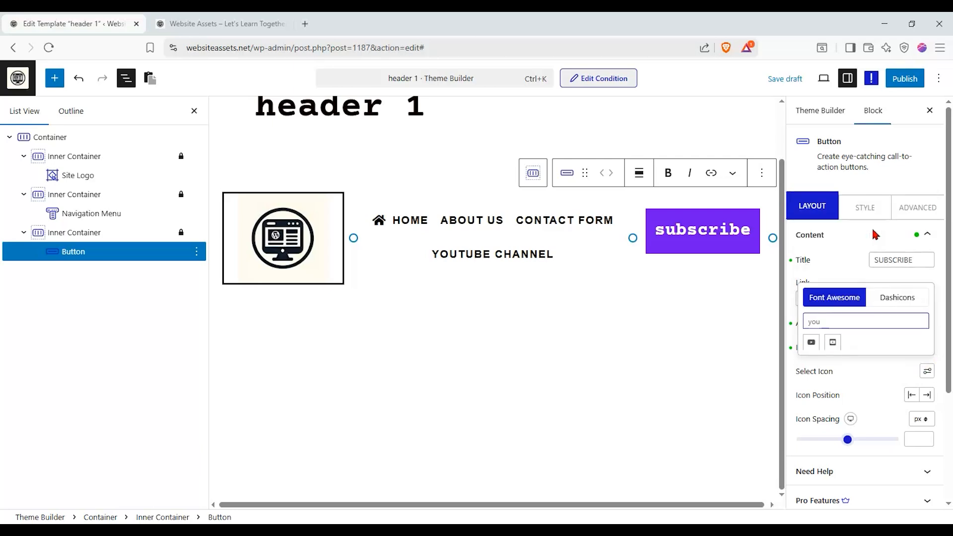
{"action": "left_click", "coordinate": [811, 342]}
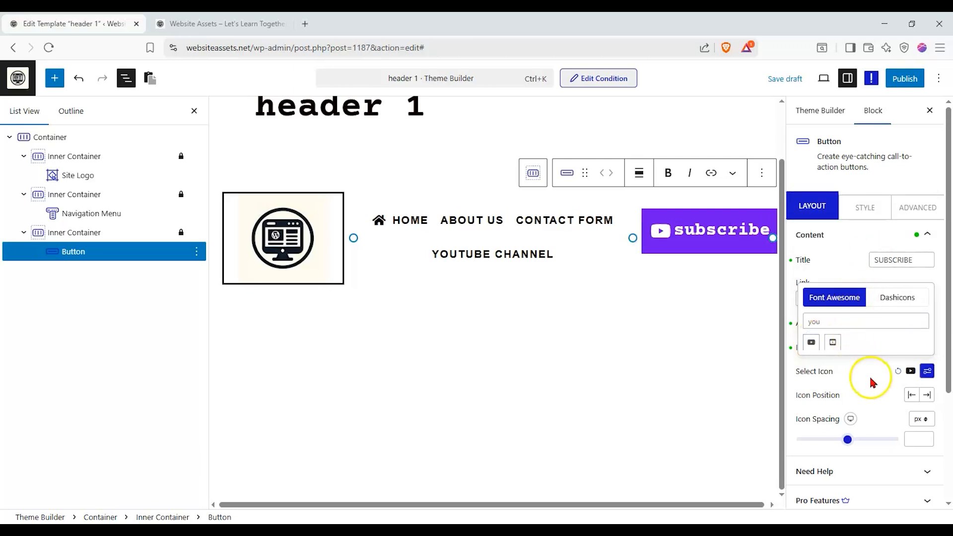
- Place the YouTube icon after the button text and set the icon spacing to 19 px
{"action": "left_click", "coordinate": [924, 396]}
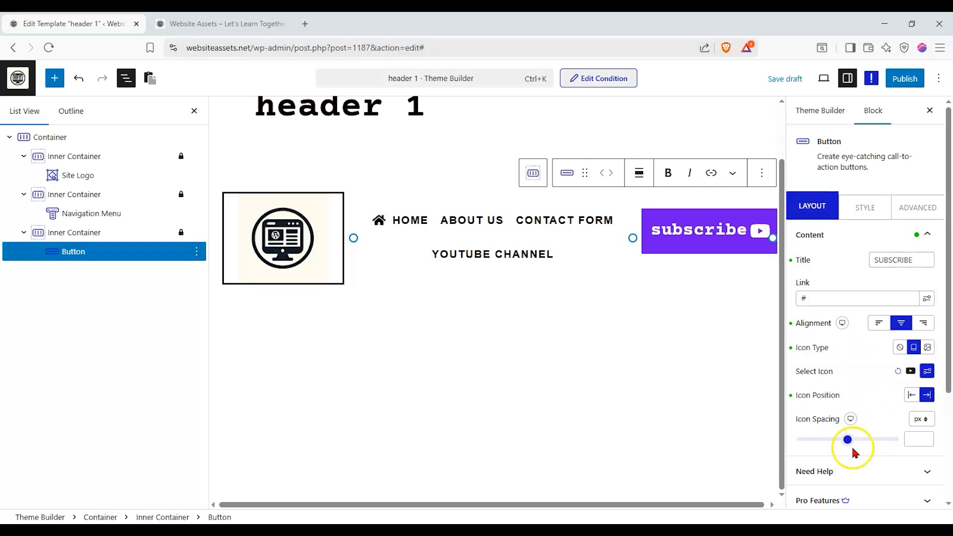
{"action": "left_click", "coordinate": [846, 440]}
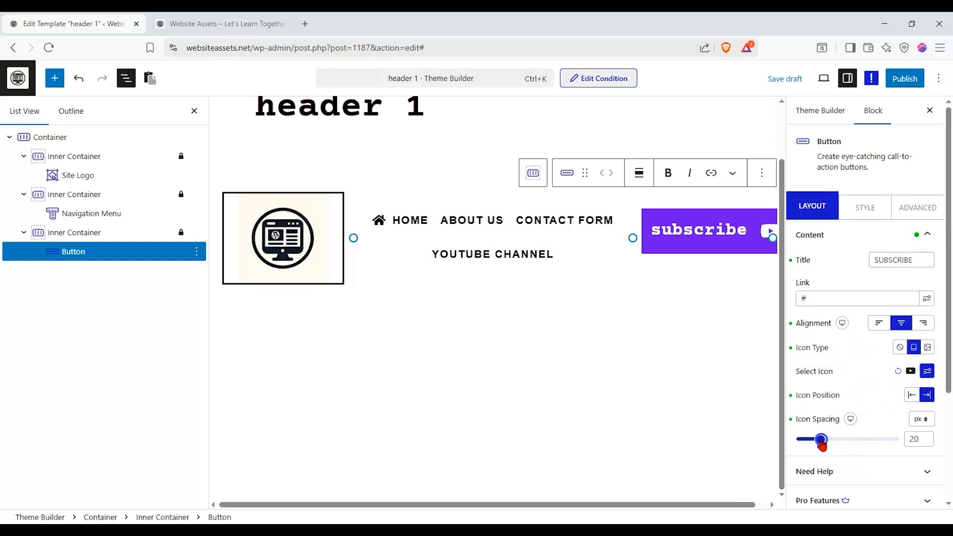
{"action": "scroll", "coordinate": [871, 412], "scroll_direction": "down", "scroll_amount": 1}
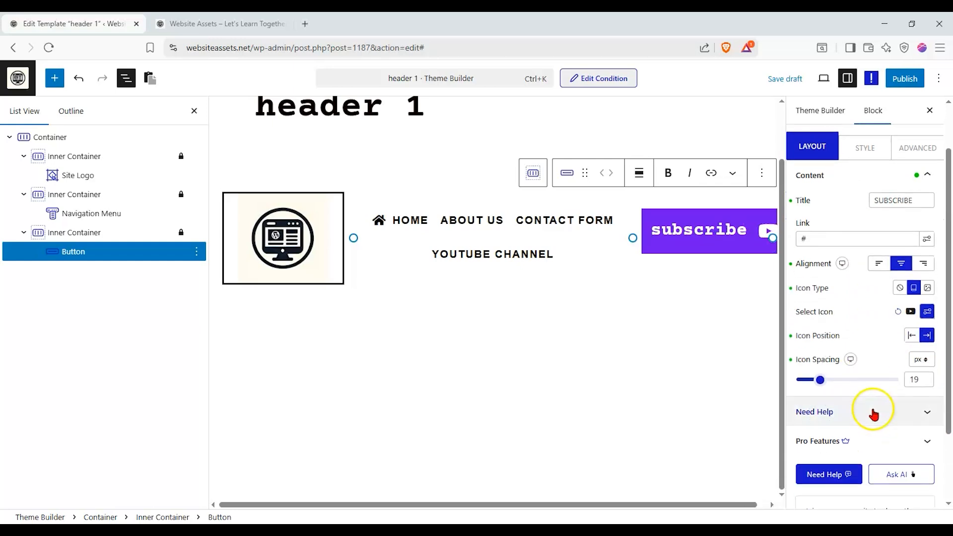
- Set the button's typography to the Arial font family with a font size of 84.5 %
{"action": "left_click", "coordinate": [868, 155]}
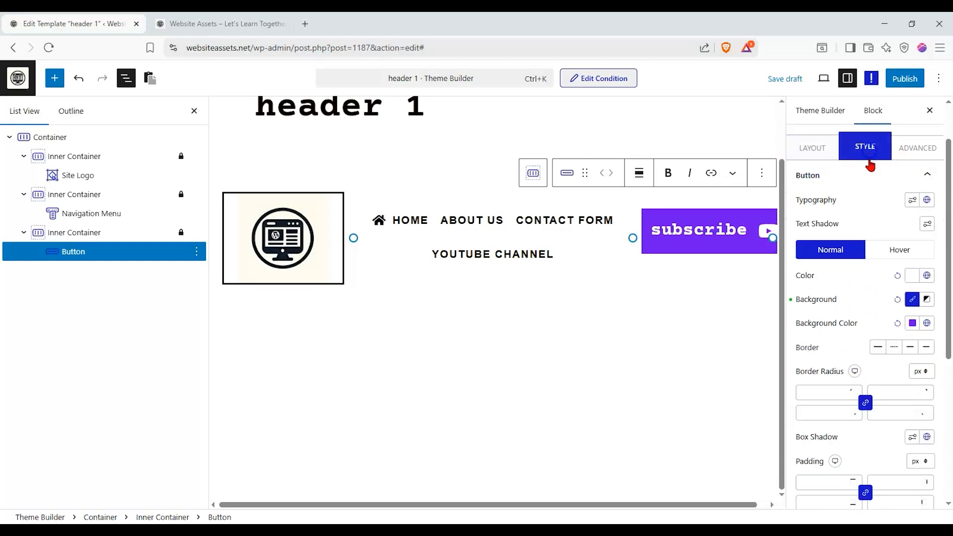
{"action": "left_click", "coordinate": [913, 200]}
{"action": "left_click", "coordinate": [817, 243]}
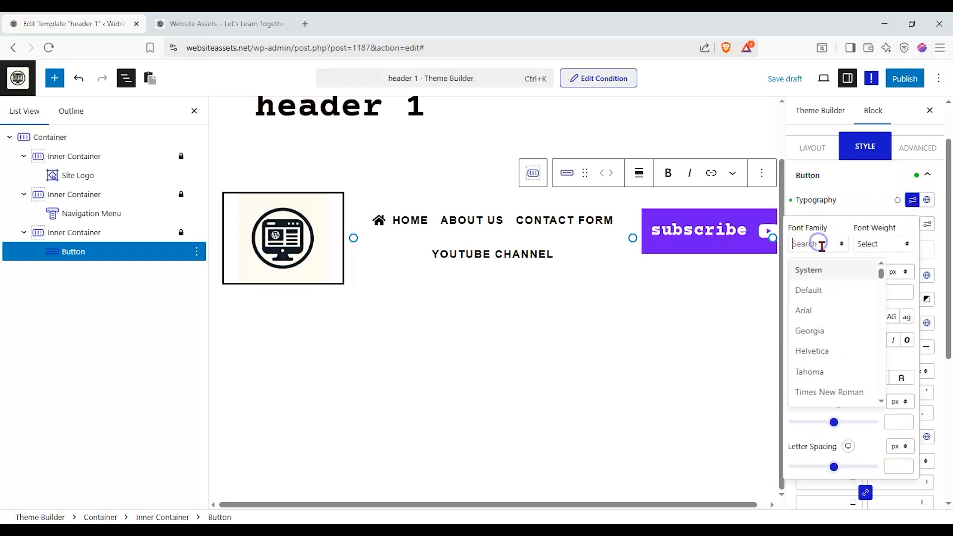
{"action": "left_click", "coordinate": [816, 306]}
{"action": "left_click", "coordinate": [887, 272]}
{"action": "left_click", "coordinate": [892, 330]}
{"action": "left_click", "coordinate": [836, 292]}
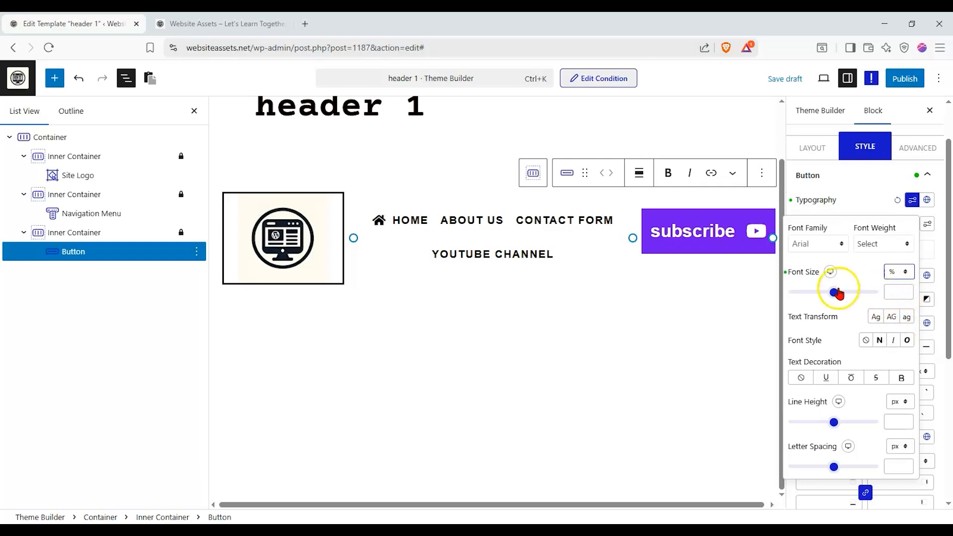
{"action": "left_click_drag", "start_coordinate": [836, 293], "coordinate": [861, 291]}
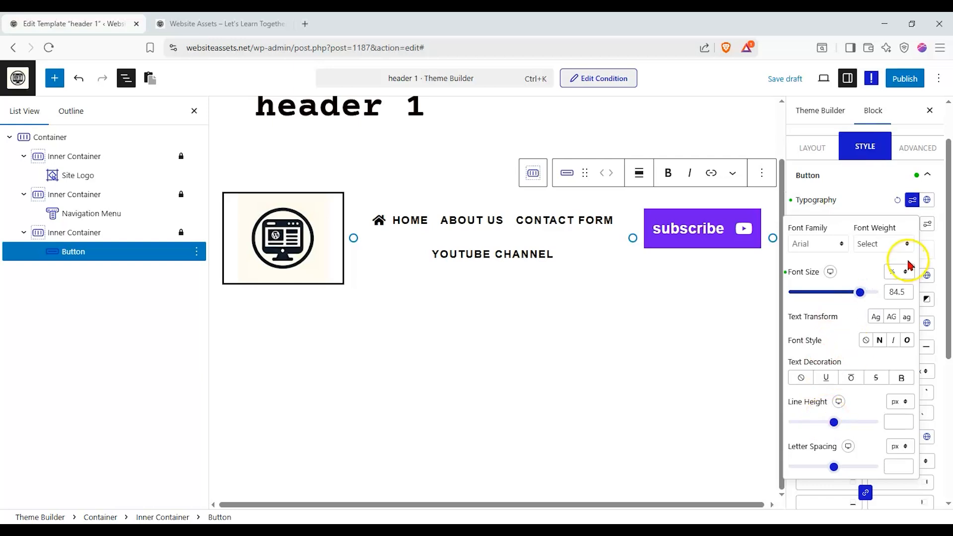
{"action": "left_click", "coordinate": [929, 249]}
{"action": "left_click", "coordinate": [929, 249]}
{"action": "left_click", "coordinate": [862, 257]}
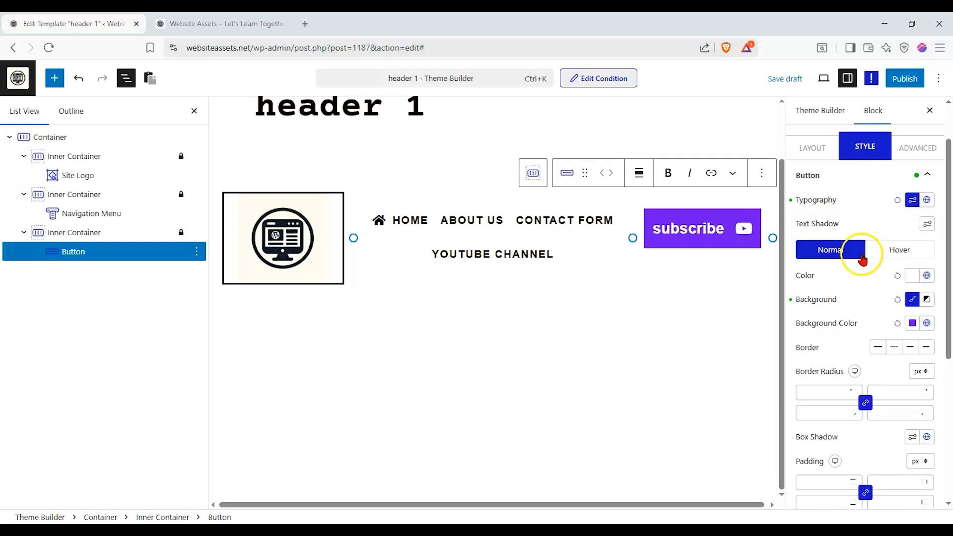
- Set the button's normal background color to bright yellow FBFF00 and its text color to near-black 1B1A1A
{"action": "left_click", "coordinate": [912, 323]}
{"action": "left_click_drag", "start_coordinate": [876, 210], "coordinate": [814, 214]}
{"action": "left_click", "coordinate": [912, 65]}
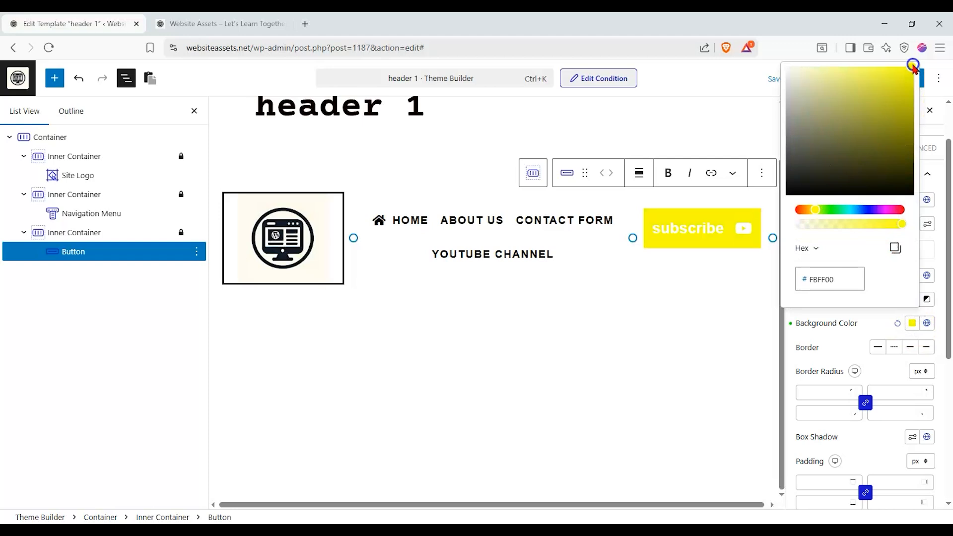
{"action": "left_click", "coordinate": [735, 237]}
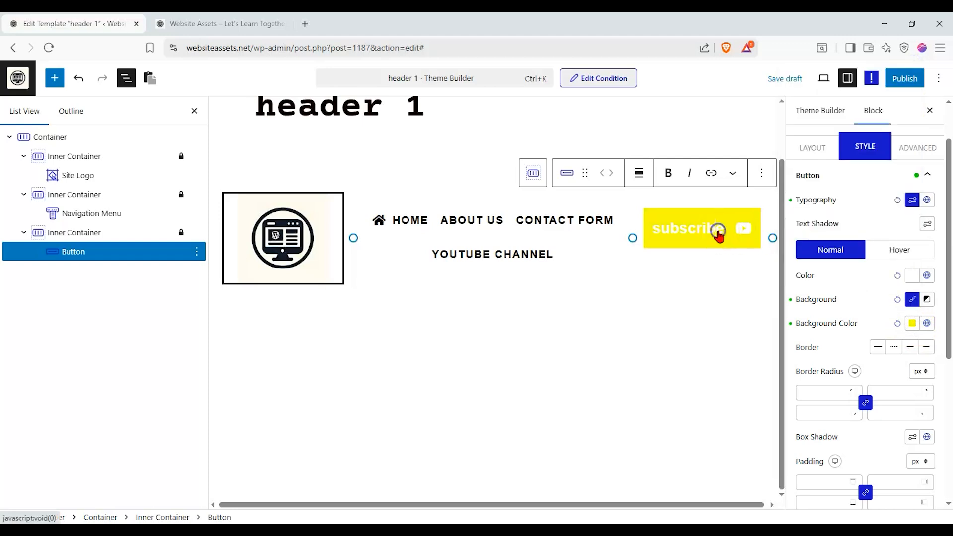
{"action": "left_click", "coordinate": [913, 276]}
{"action": "left_click_drag", "start_coordinate": [889, 304], "coordinate": [786, 404]}
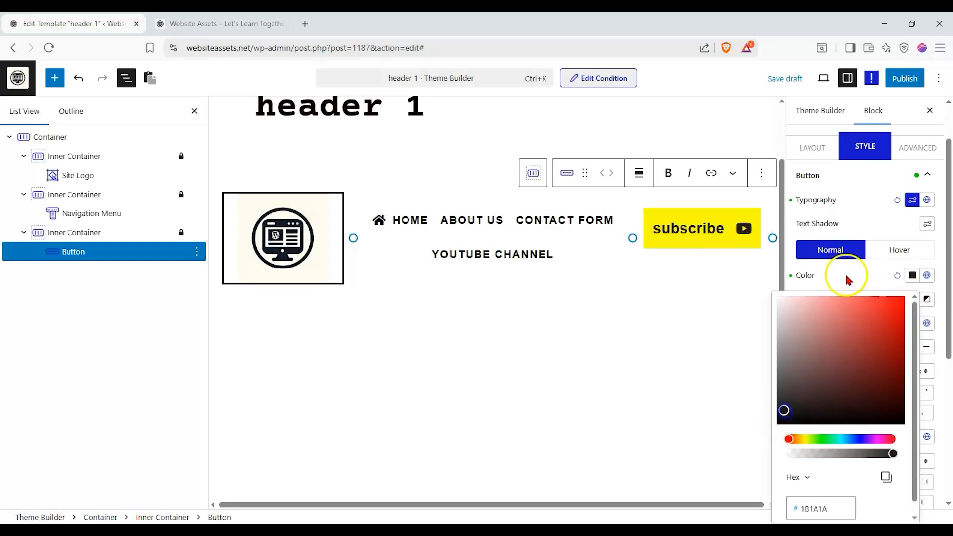
{"action": "left_click", "coordinate": [857, 272]}
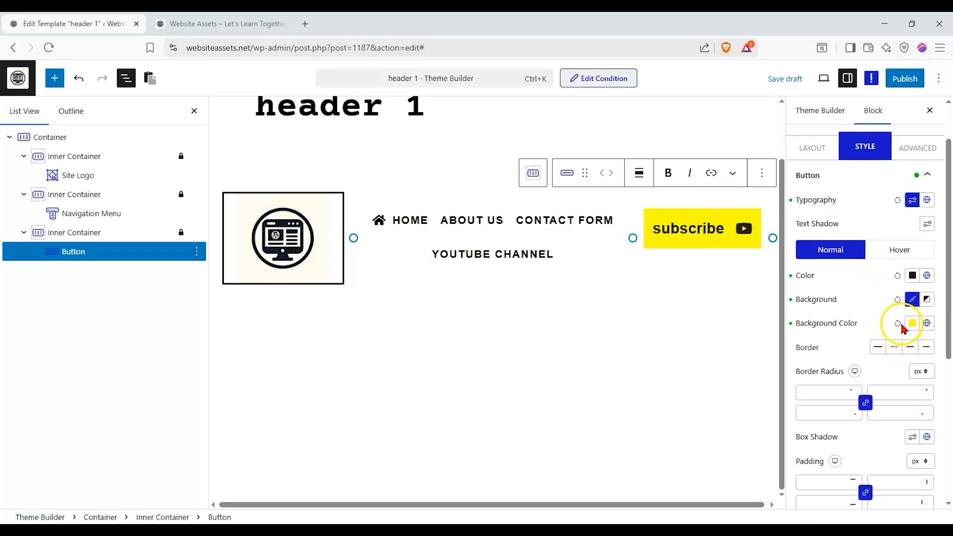
- Round the button with a 30 px border radius on all corners and set its icon size to 38 px
{"action": "scroll", "coordinate": [901, 327], "scroll_direction": "down", "scroll_amount": 2}
{"action": "left_click", "coordinate": [800, 274]}
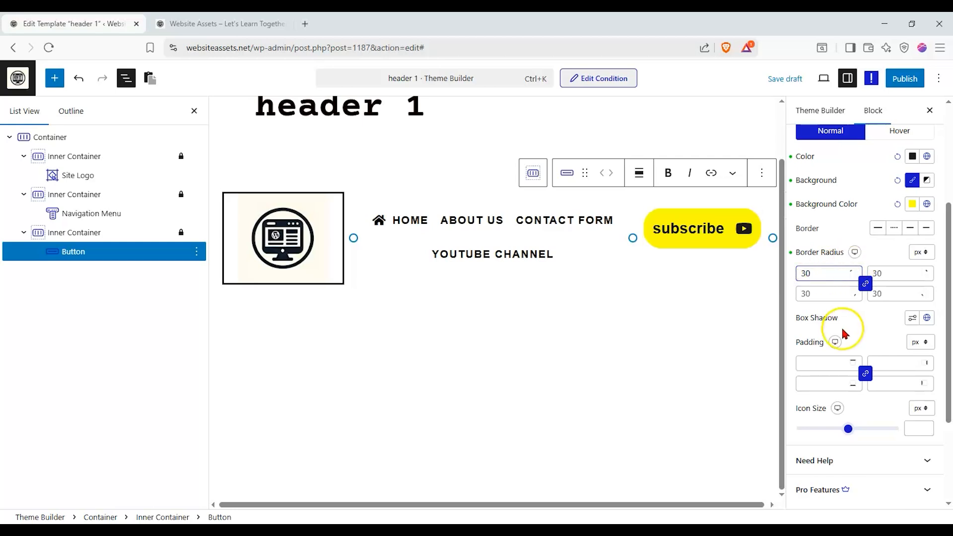
{"action": "scroll", "coordinate": [843, 342], "scroll_direction": "down", "scroll_amount": 1}
{"action": "left_click_drag", "start_coordinate": [848, 376], "coordinate": [841, 375]}
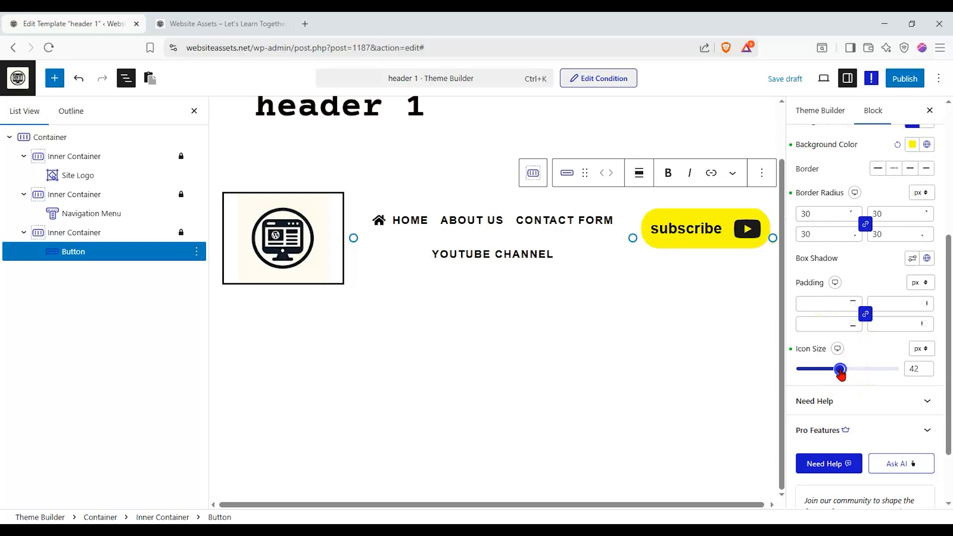
{"action": "scroll", "coordinate": [858, 343], "scroll_direction": "up", "scroll_amount": 4}
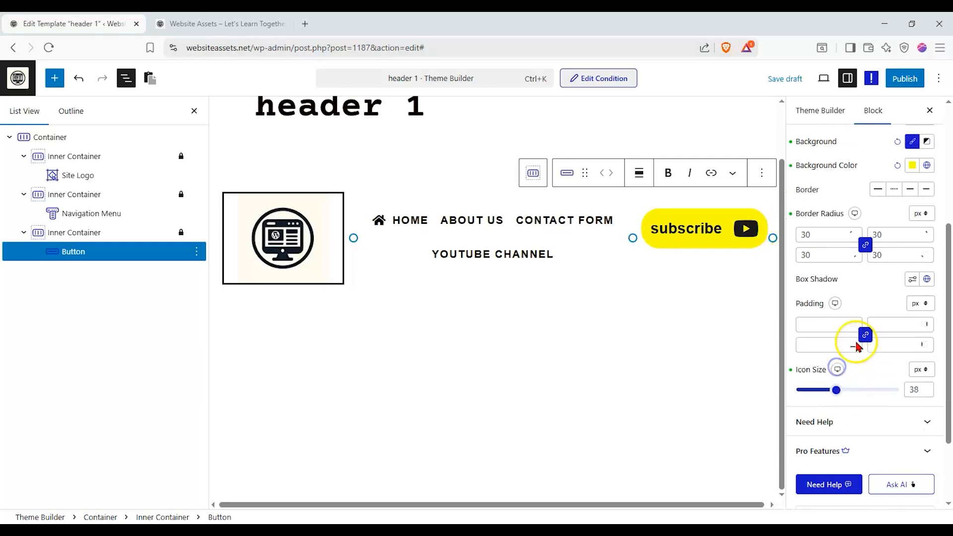
- Glance over the button's advanced, style and layout settings and publish the header 1 template
{"action": "left_click", "coordinate": [917, 212]}
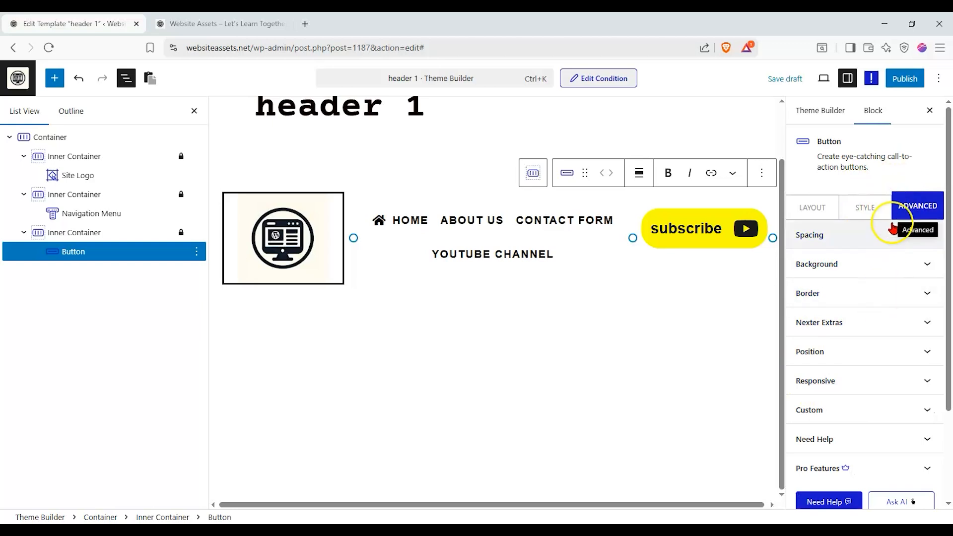
{"action": "left_click", "coordinate": [866, 218]}
{"action": "left_click", "coordinate": [819, 207]}
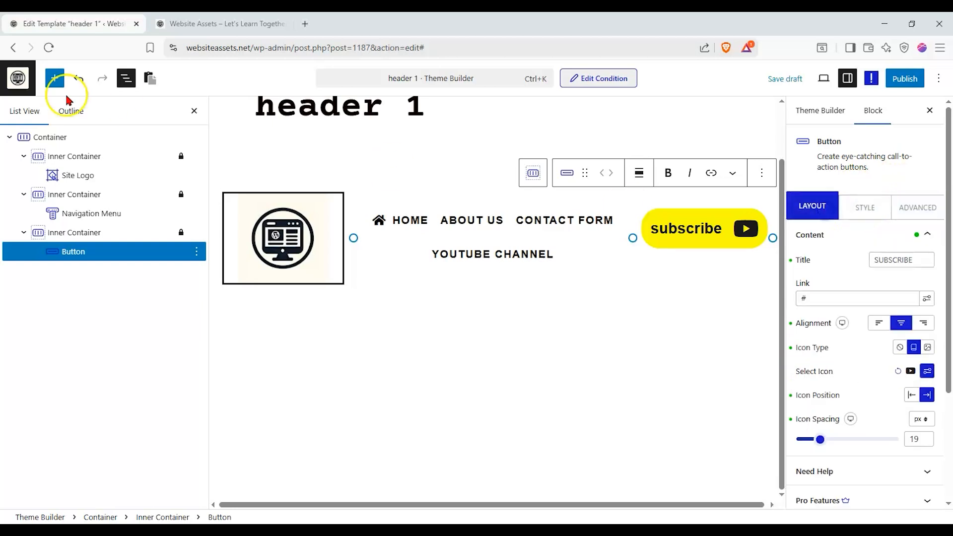
{"action": "left_click", "coordinate": [193, 111]}
{"action": "left_click", "coordinate": [905, 78]}
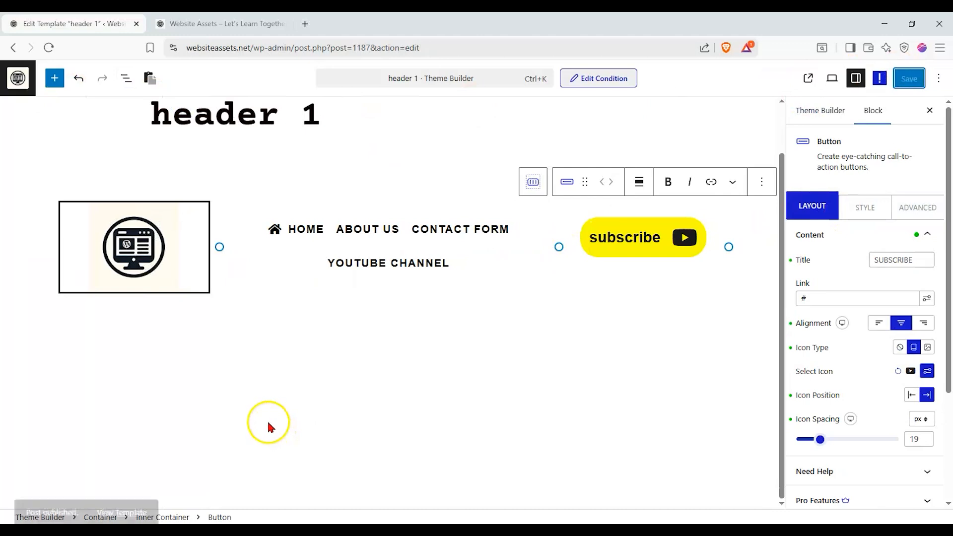
- Examine how the published header displays and sticks on the live site while moving up and down the About Us page
{"action": "left_click", "coordinate": [236, 24]}
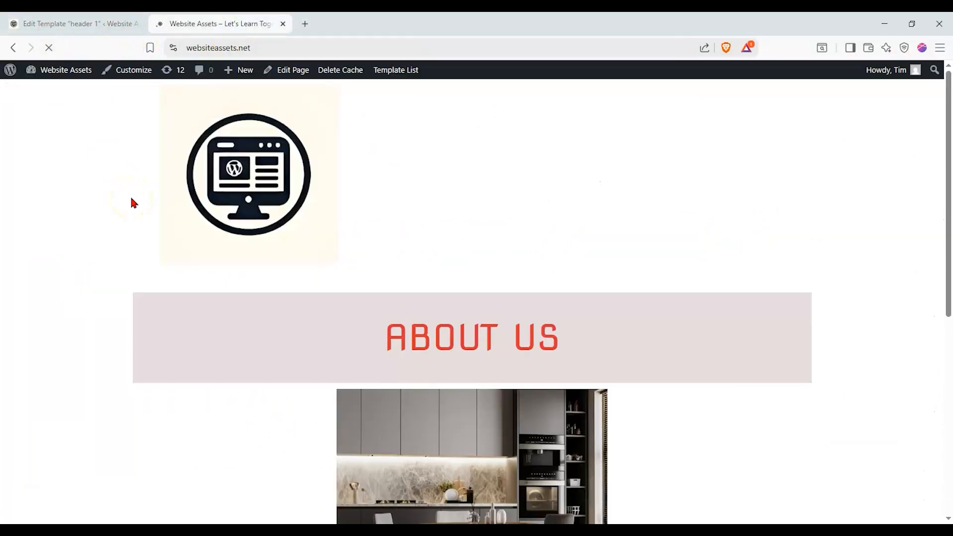
{"action": "scroll", "coordinate": [130, 199], "scroll_direction": "down", "scroll_amount": 7}
{"action": "scroll", "coordinate": [125, 228], "scroll_direction": "up", "scroll_amount": 2}
{"action": "scroll", "coordinate": [124, 232], "scroll_direction": "down", "scroll_amount": 2}
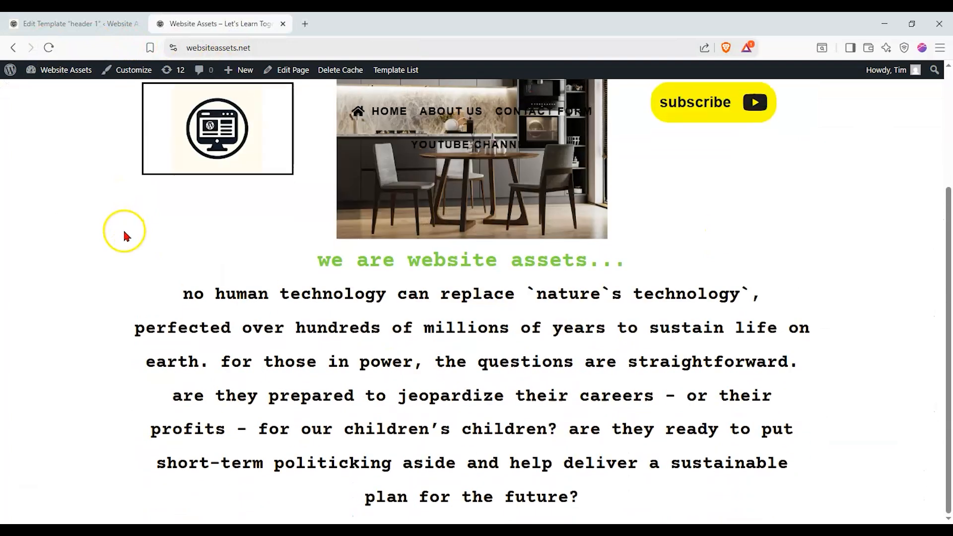
{"action": "scroll", "coordinate": [124, 233], "scroll_direction": "up", "scroll_amount": 3}
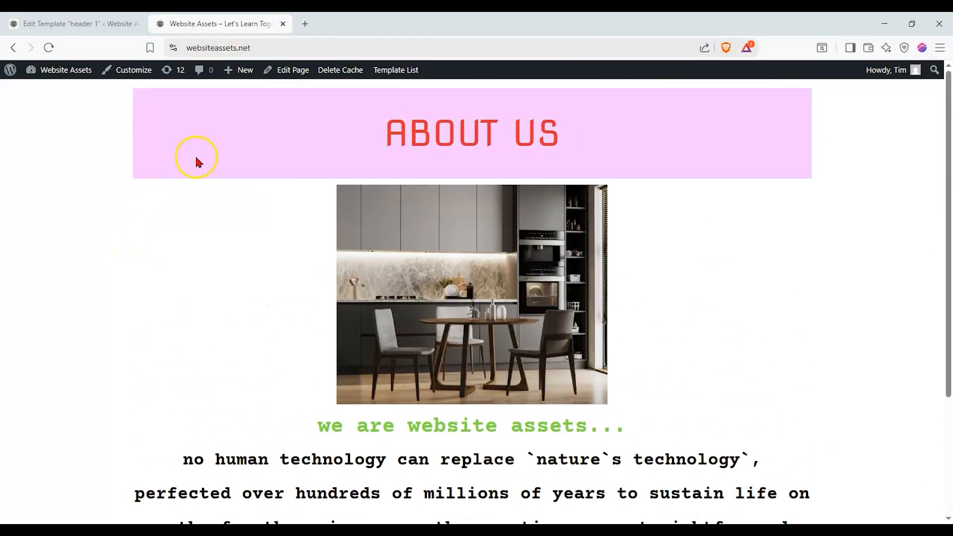
{"action": "scroll", "coordinate": [94, 102], "scroll_direction": "down", "scroll_amount": 2}
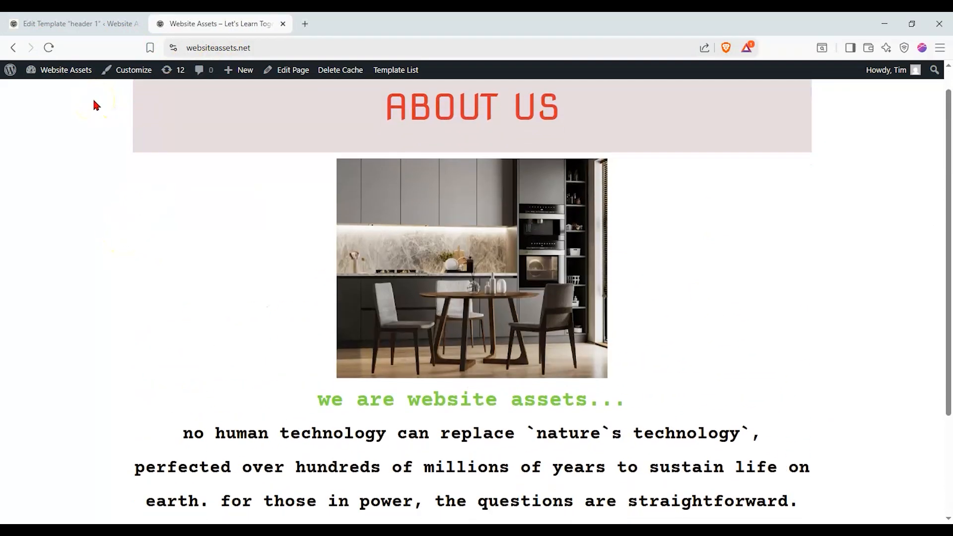
{"action": "scroll", "coordinate": [94, 102], "scroll_direction": "up", "scroll_amount": 2}
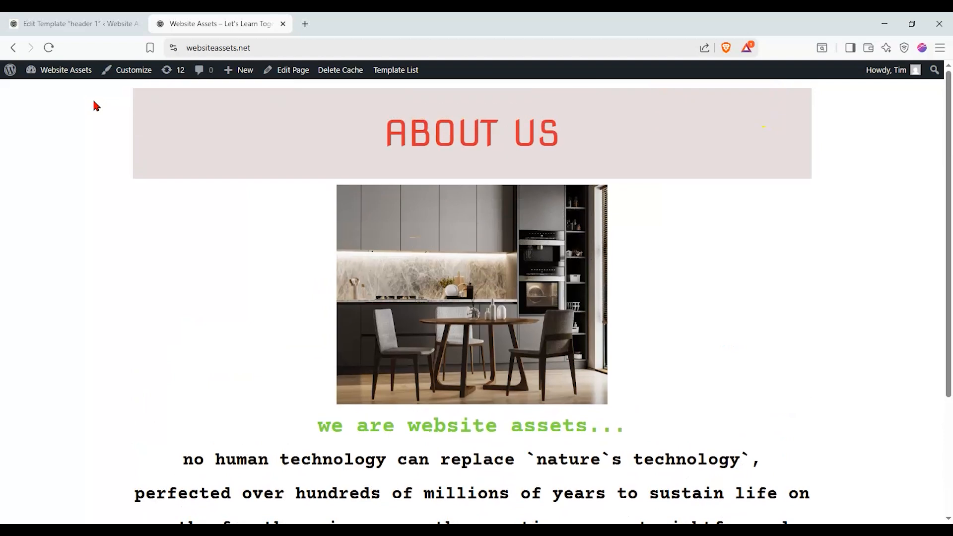
{"action": "scroll", "coordinate": [94, 104], "scroll_direction": "down", "scroll_amount": 3}
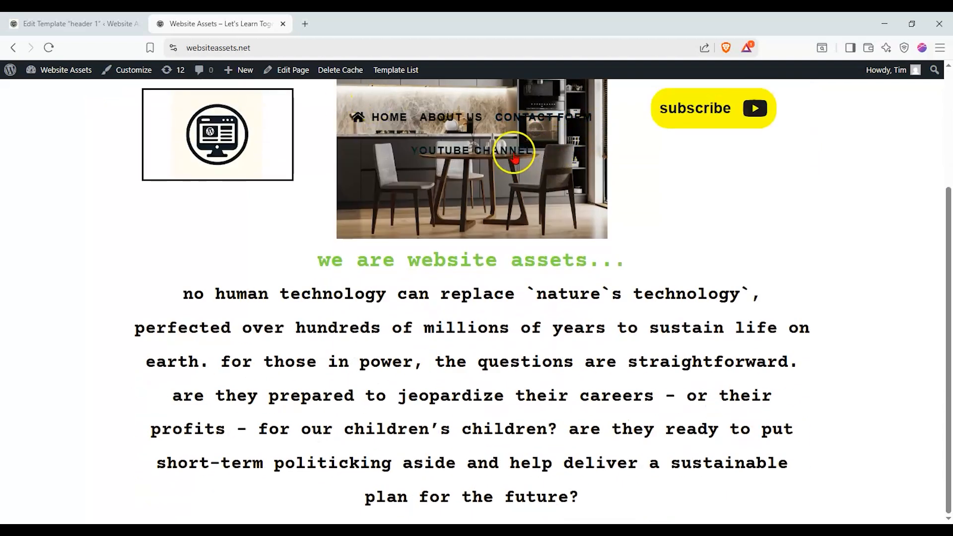
{"action": "scroll", "coordinate": [422, 165], "scroll_direction": "up", "scroll_amount": 2}
{"action": "scroll", "coordinate": [419, 106], "scroll_direction": "down", "scroll_amount": 2}
{"action": "scroll", "coordinate": [402, 128], "scroll_direction": "up", "scroll_amount": 2}
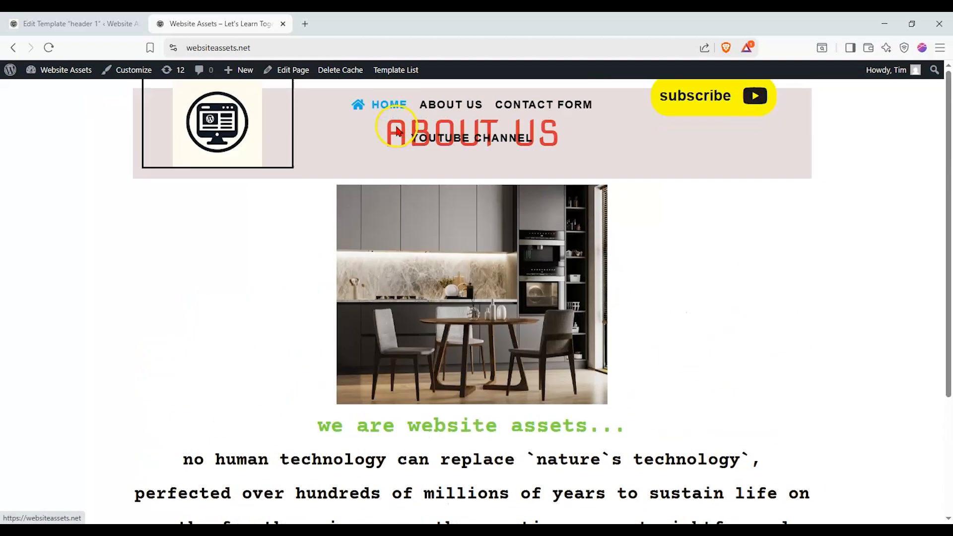
- Return to the Theme Builder's header template list and open header 1 for editing in a new browser tab
{"action": "left_click", "coordinate": [99, 24]}
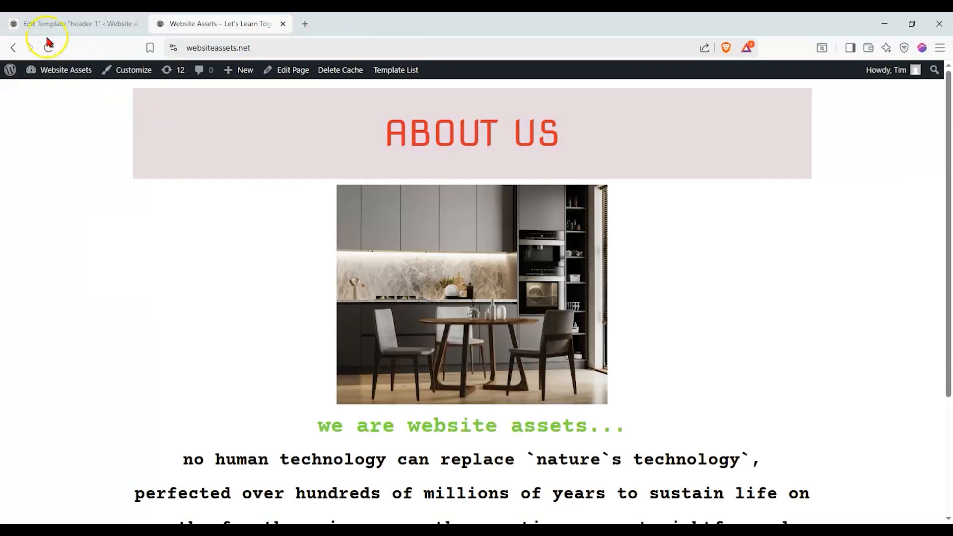
{"action": "left_click", "coordinate": [49, 24]}
{"action": "left_click", "coordinate": [17, 78]}
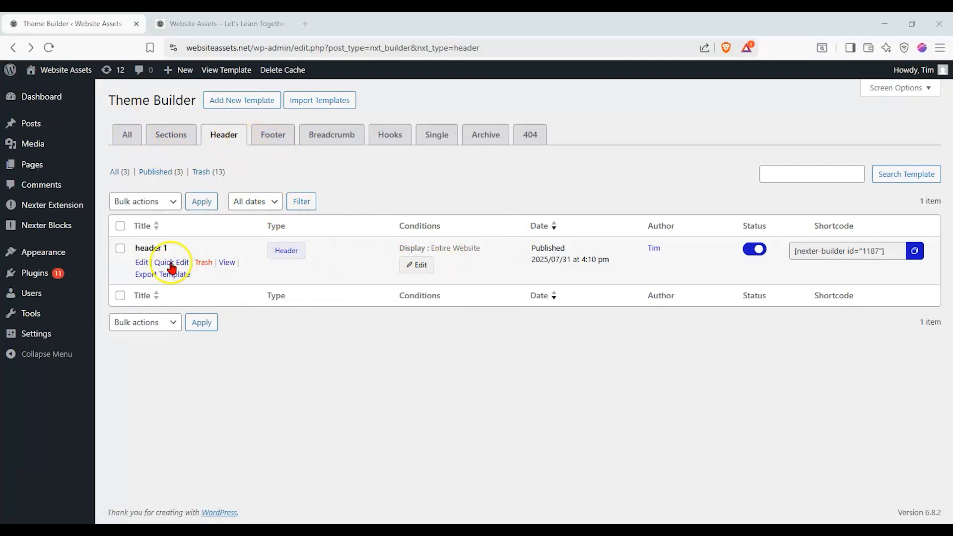
{"action": "right_click", "coordinate": [142, 263]}
{"action": "left_click", "coordinate": [208, 272]}
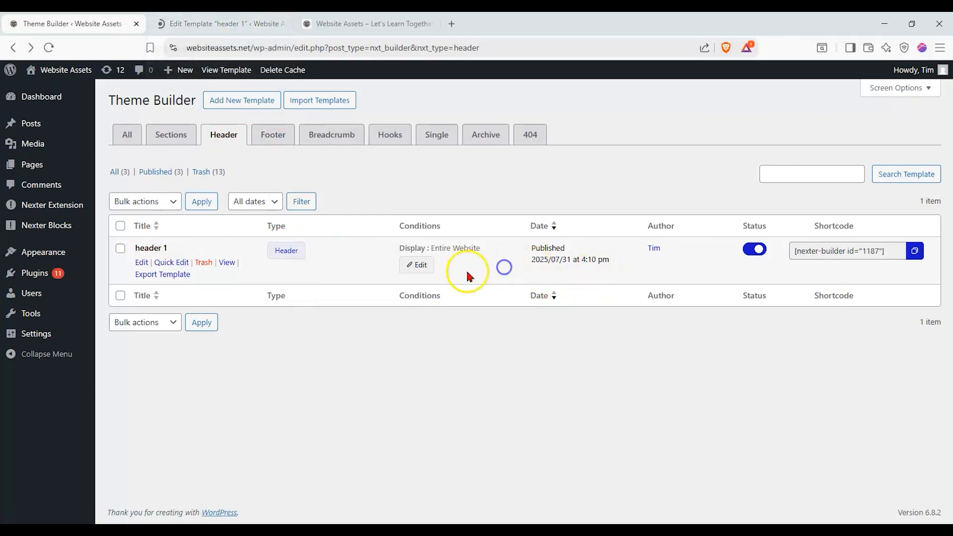
- Review the display conditions of the header 1 template and close them unchanged
{"action": "left_click", "coordinate": [421, 266]}
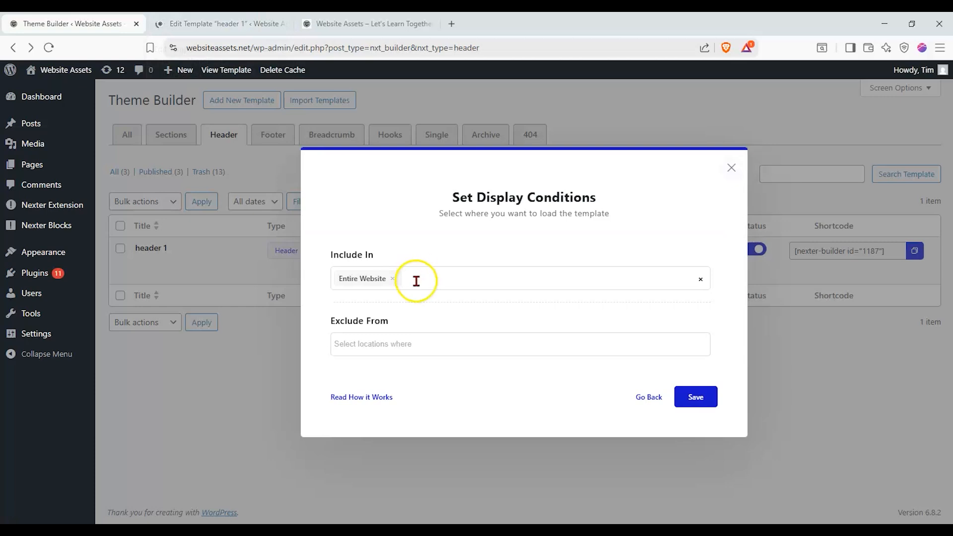
{"action": "left_click", "coordinate": [731, 168]}
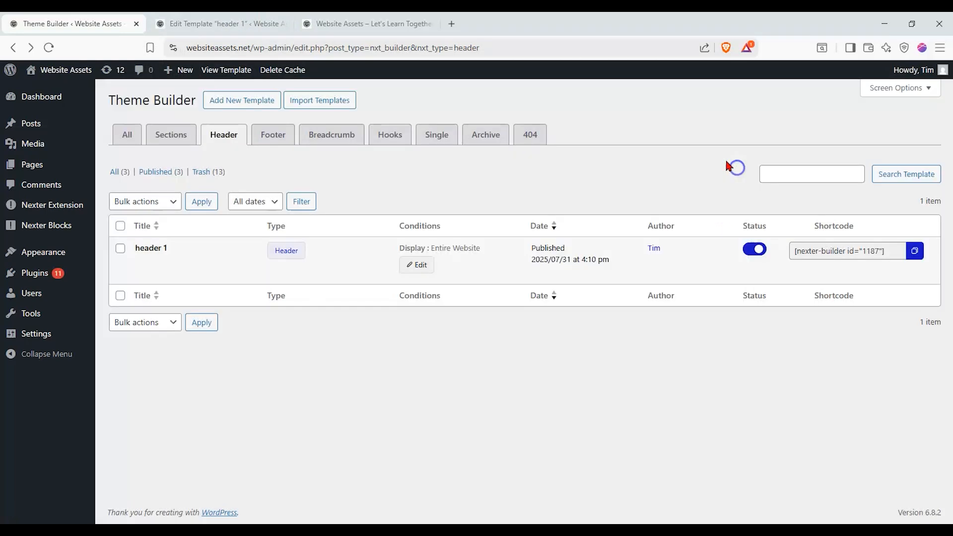
- In the header 1 template, save the whole header container as a synced pattern named "header 1 pattern"
{"action": "left_click", "coordinate": [219, 24]}
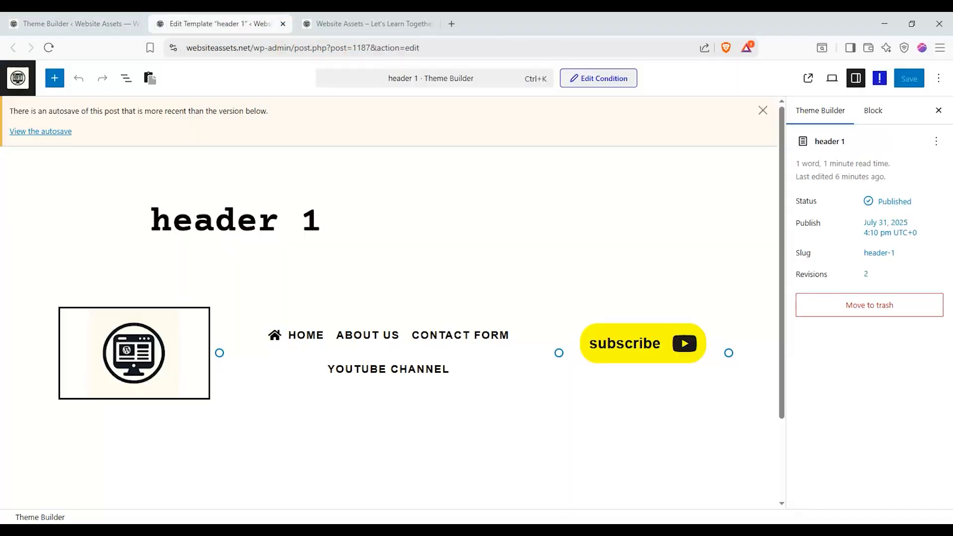
{"action": "left_click", "coordinate": [762, 110]}
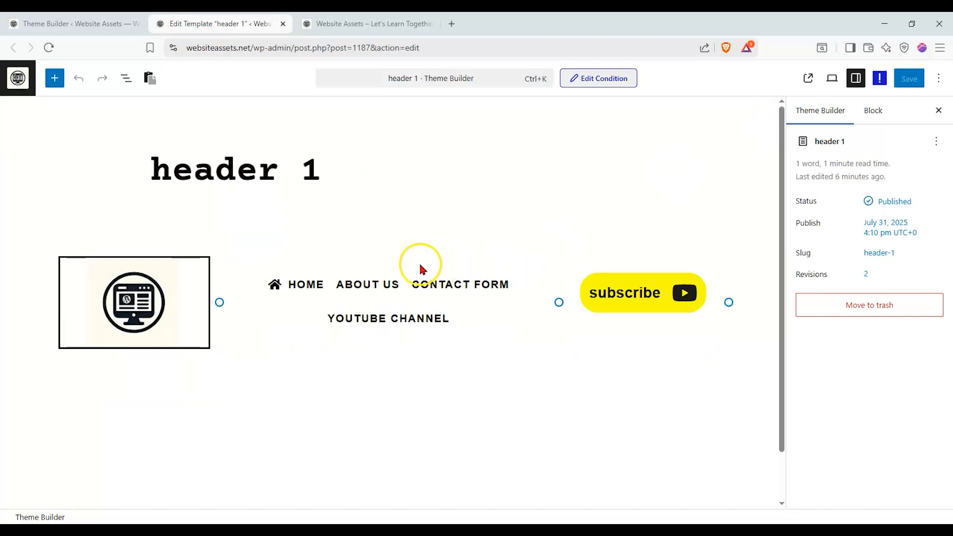
{"action": "left_click", "coordinate": [65, 234]}
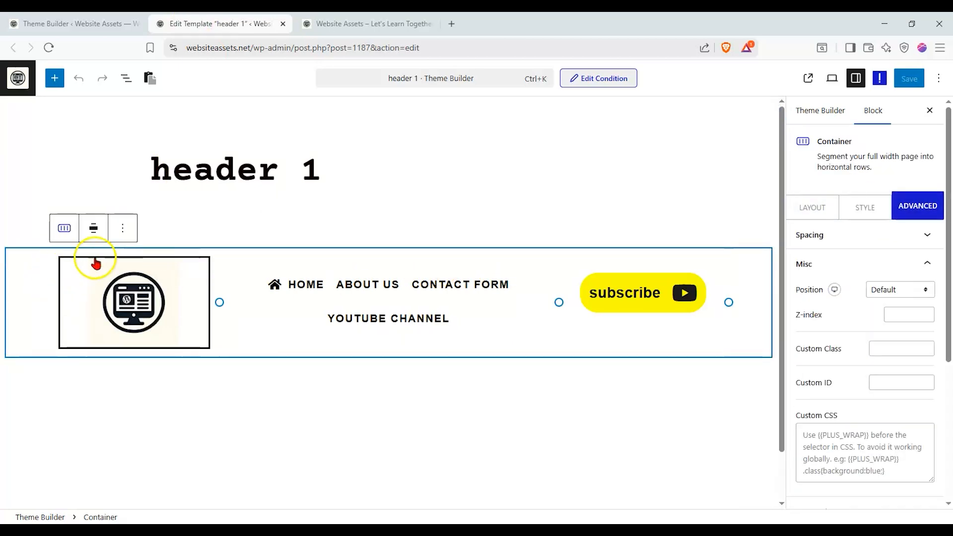
{"action": "left_click", "coordinate": [122, 231]}
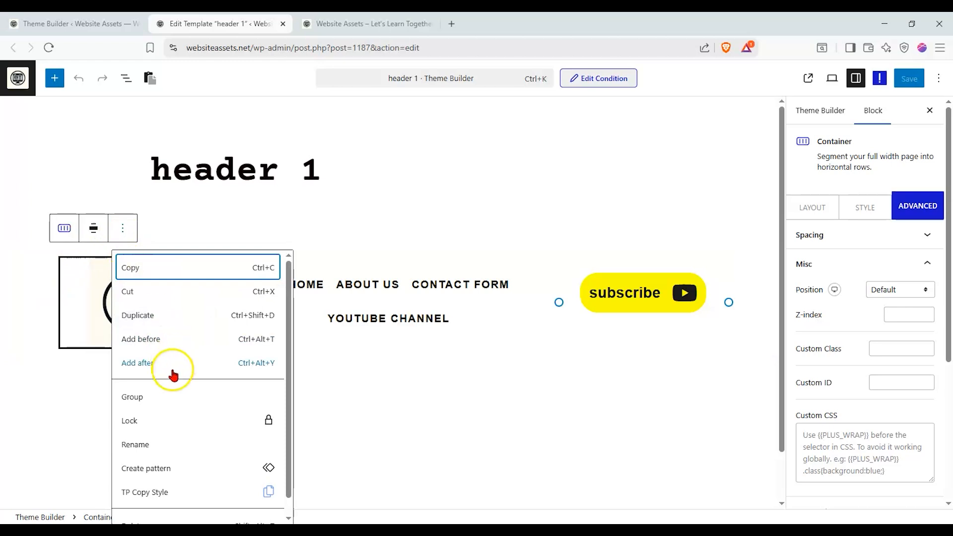
{"action": "left_click", "coordinate": [183, 467]}
{"action": "left_click", "coordinate": [445, 242]}
{"action": "type", "text": "header 1 pattern"}
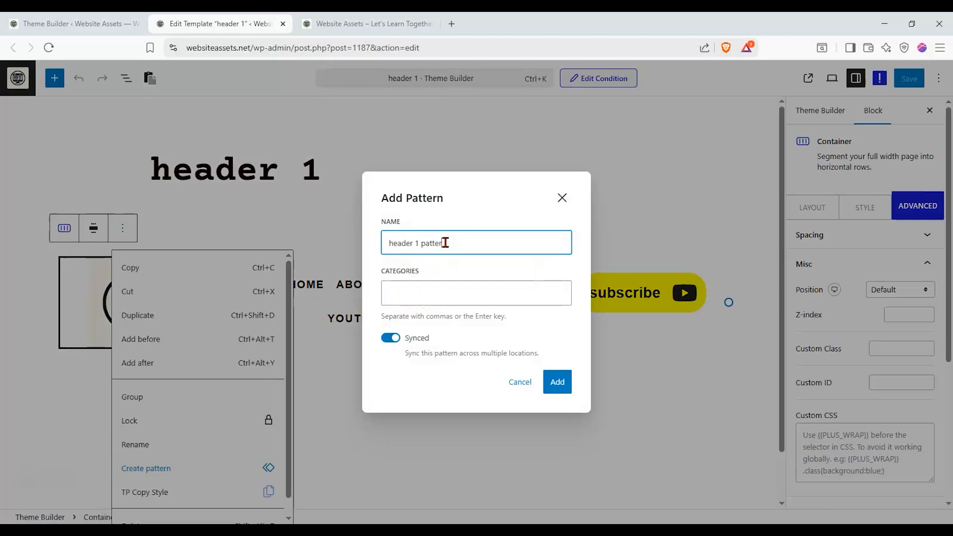
{"action": "left_click", "coordinate": [569, 373]}
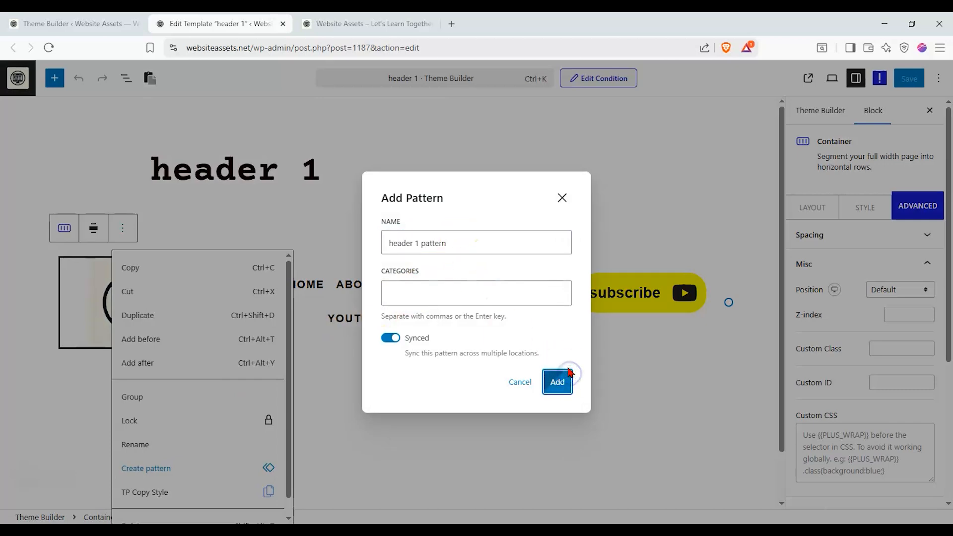
{"action": "left_click", "coordinate": [242, 233]}
{"action": "left_click", "coordinate": [234, 222]}
{"action": "left_click", "coordinate": [234, 222]}
{"action": "left_click_drag", "start_coordinate": [163, 304], "coordinate": [240, 285]}
{"action": "left_click_drag", "start_coordinate": [162, 300], "coordinate": [194, 323]}
- Set up a new Header template named "header 1 fixed" in the Theme Builder and choose its header type in the additional settings
{"action": "left_click", "coordinate": [124, 22]}
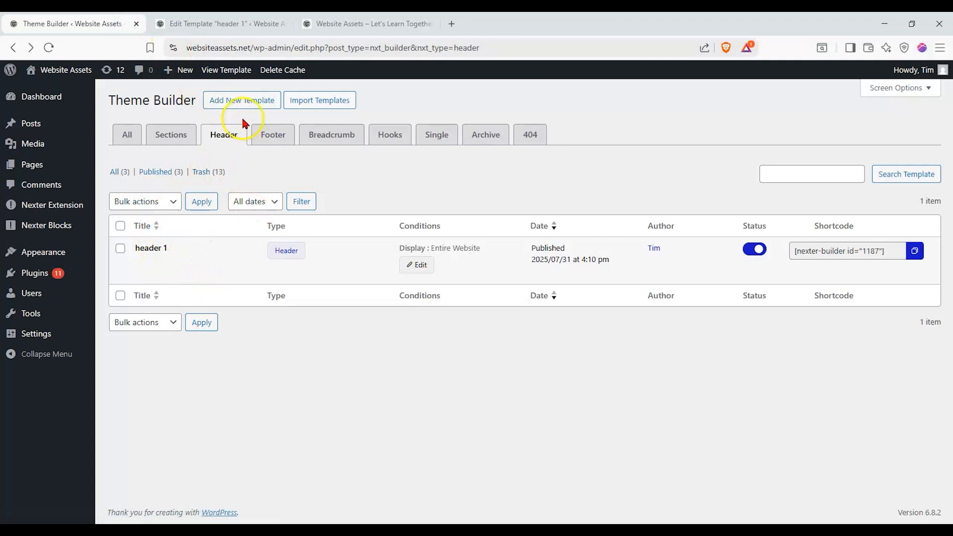
{"action": "left_click", "coordinate": [247, 104]}
{"action": "left_click", "coordinate": [441, 284]}
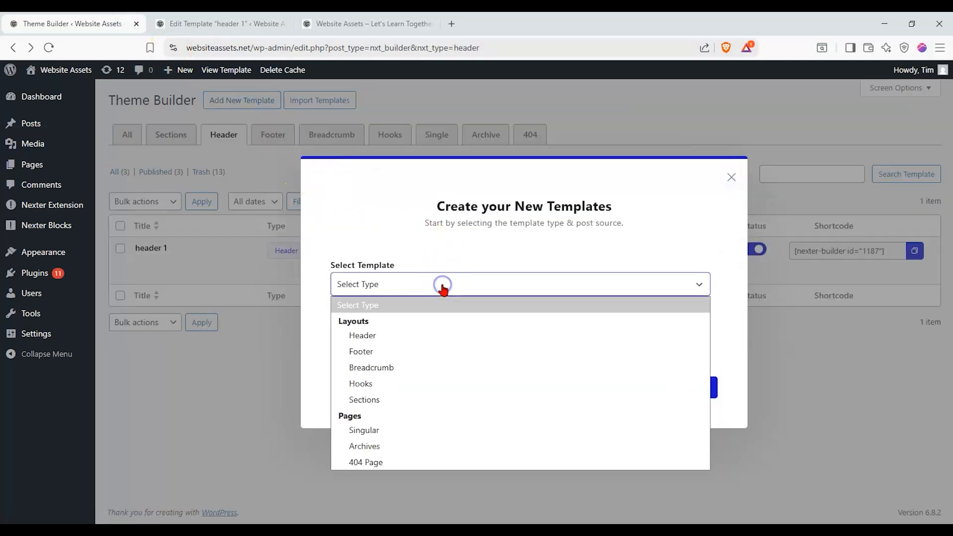
{"action": "left_click", "coordinate": [439, 337]}
{"action": "left_click", "coordinate": [436, 325]}
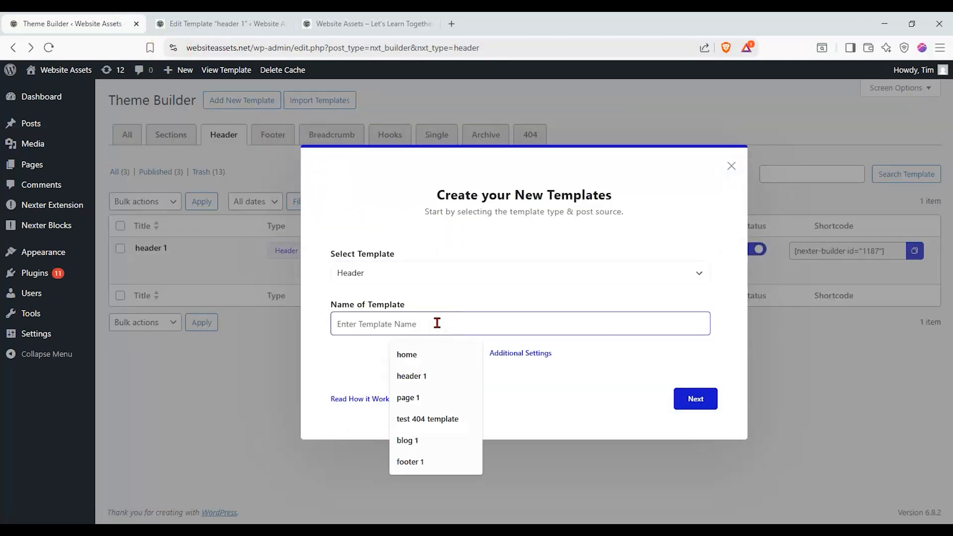
{"action": "type", "text": "header 1 fi"}
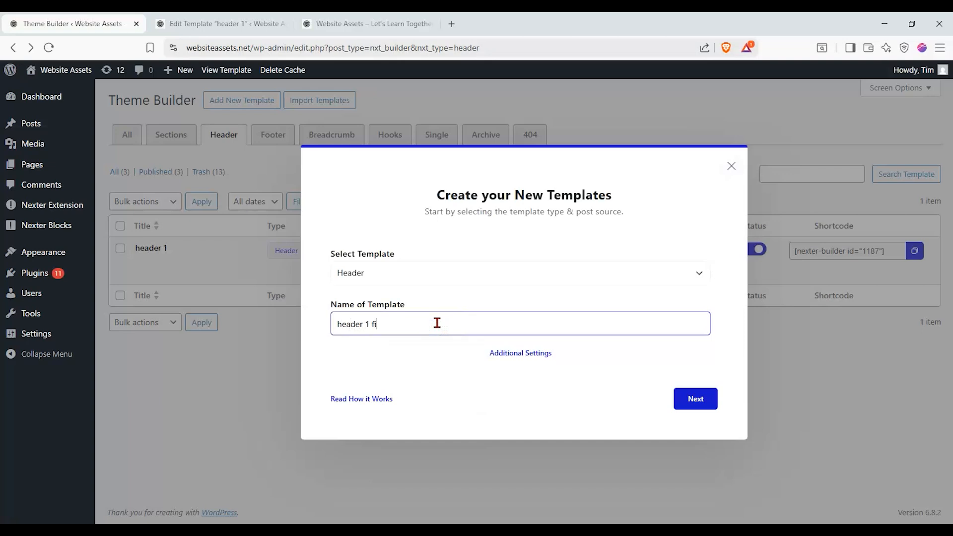
{"action": "left_click", "coordinate": [490, 353]}
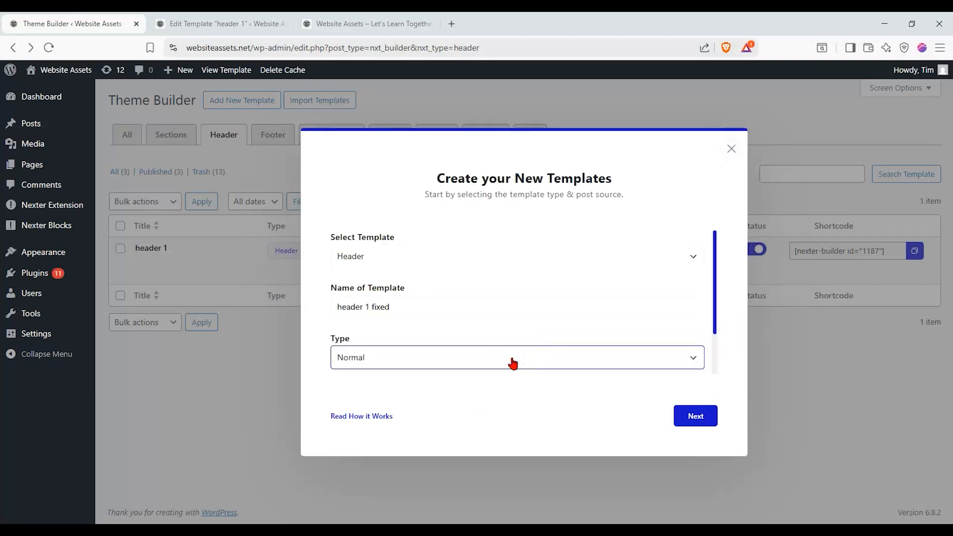
{"action": "left_click", "coordinate": [513, 363]}
{"action": "left_click", "coordinate": [504, 385]}
{"action": "left_click", "coordinate": [707, 419]}
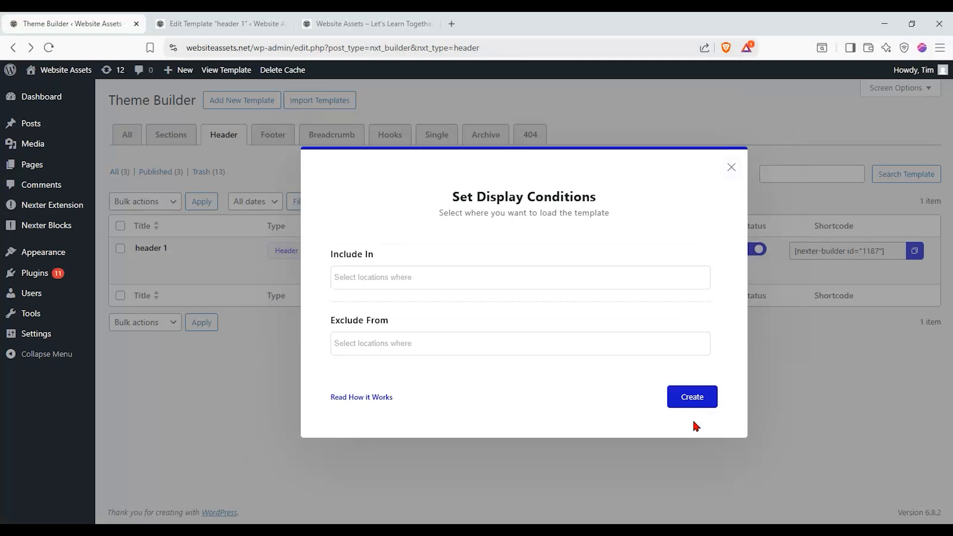
- Include the new template on the Entire Website and create it
{"action": "left_click", "coordinate": [520, 277]}
{"action": "left_click", "coordinate": [491, 322]}
{"action": "left_click", "coordinate": [695, 404]}
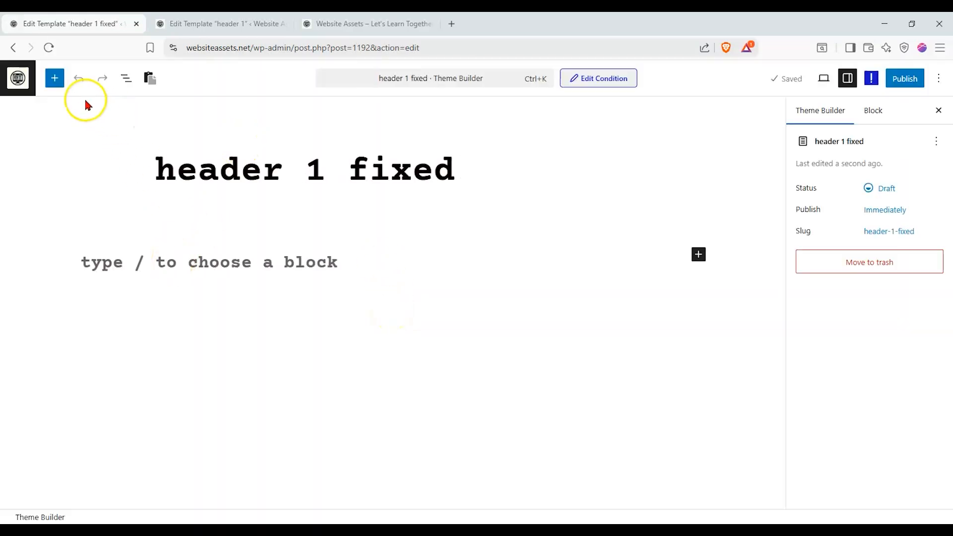
- Find blocks matching "head" and place header 1 pattern in the empty header 1 fixed template
{"action": "left_click", "coordinate": [55, 78]}
{"action": "left_click", "coordinate": [79, 144]}
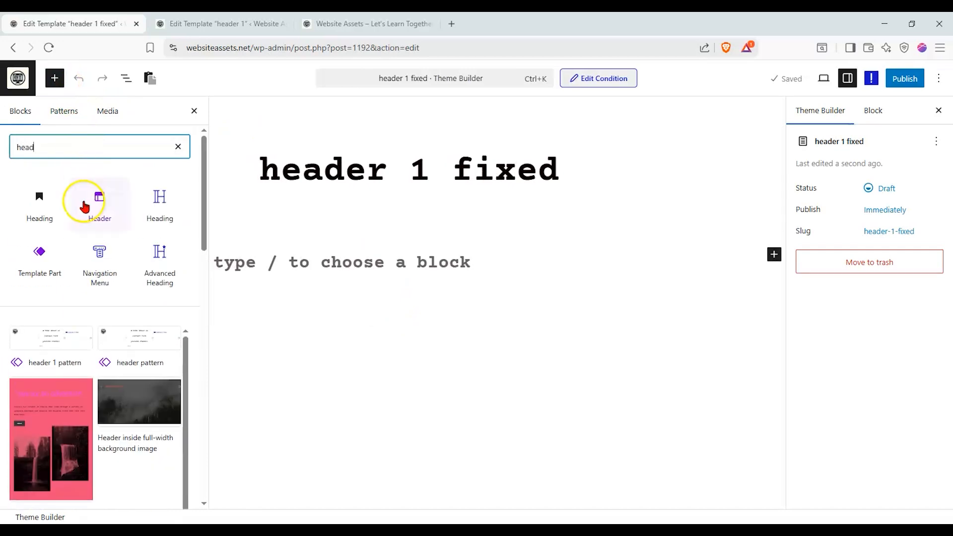
{"action": "left_click_drag", "start_coordinate": [64, 337], "coordinate": [351, 268]}
{"action": "left_click", "coordinate": [193, 110]}
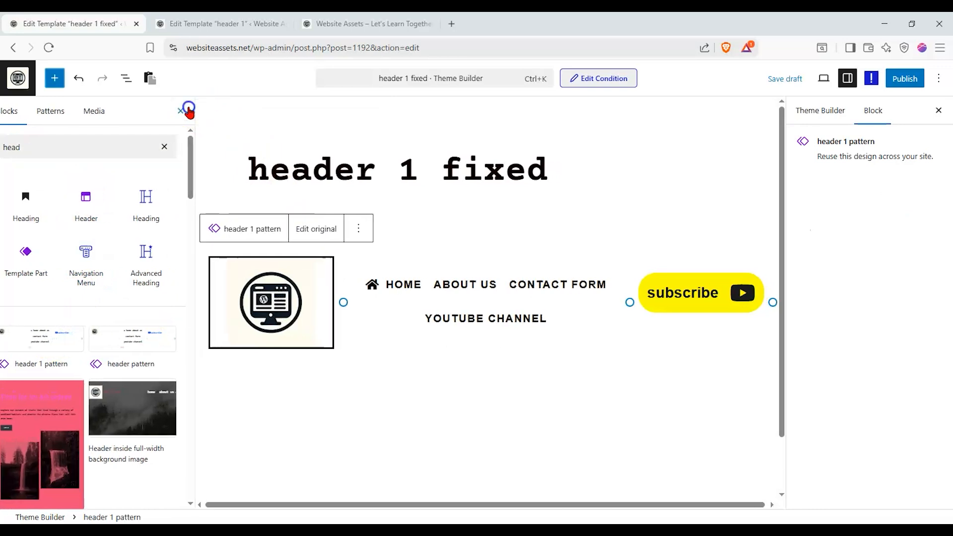
- Open the original of header 1 pattern, select its navigation menu, and leave the editor without saving
{"action": "left_click", "coordinate": [424, 300]}
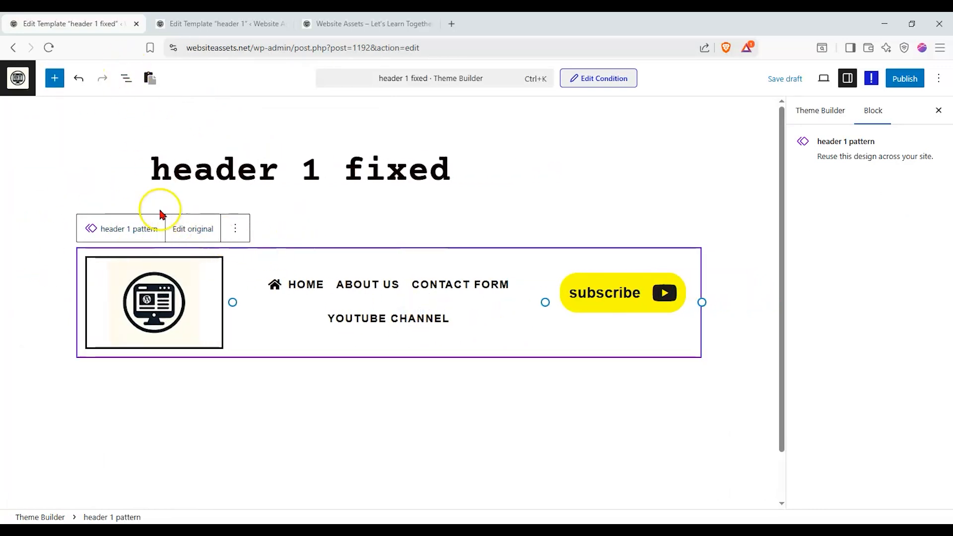
{"action": "left_click", "coordinate": [193, 229]}
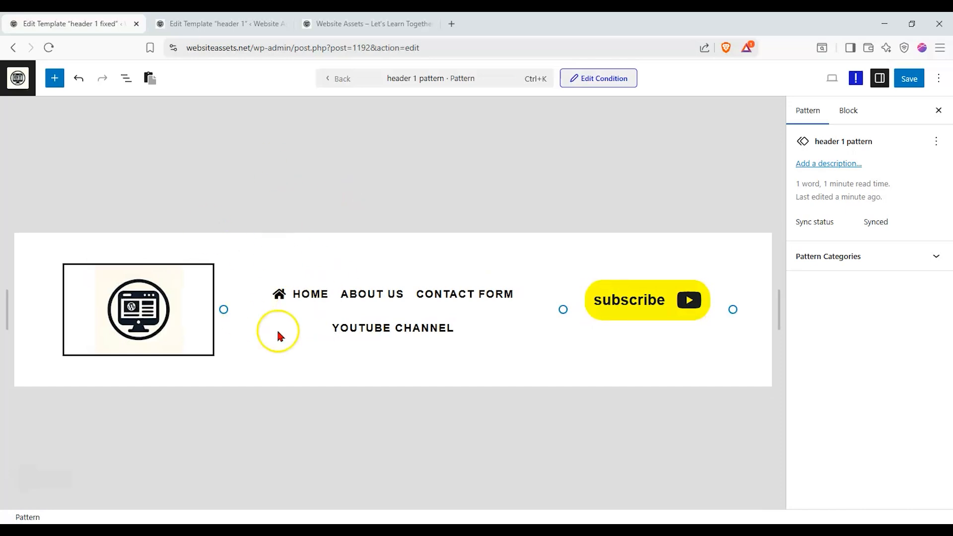
{"action": "left_click", "coordinate": [371, 301]}
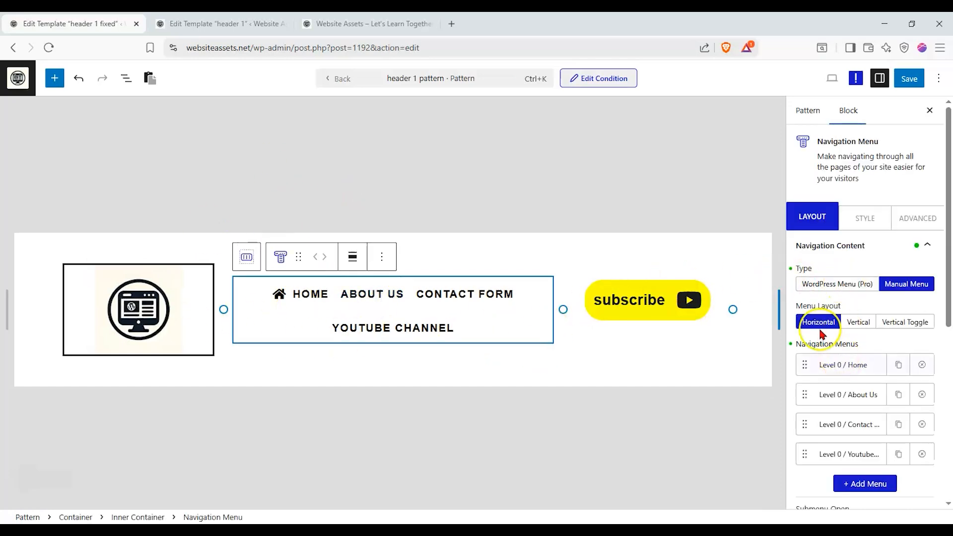
{"action": "left_click", "coordinate": [21, 48]}
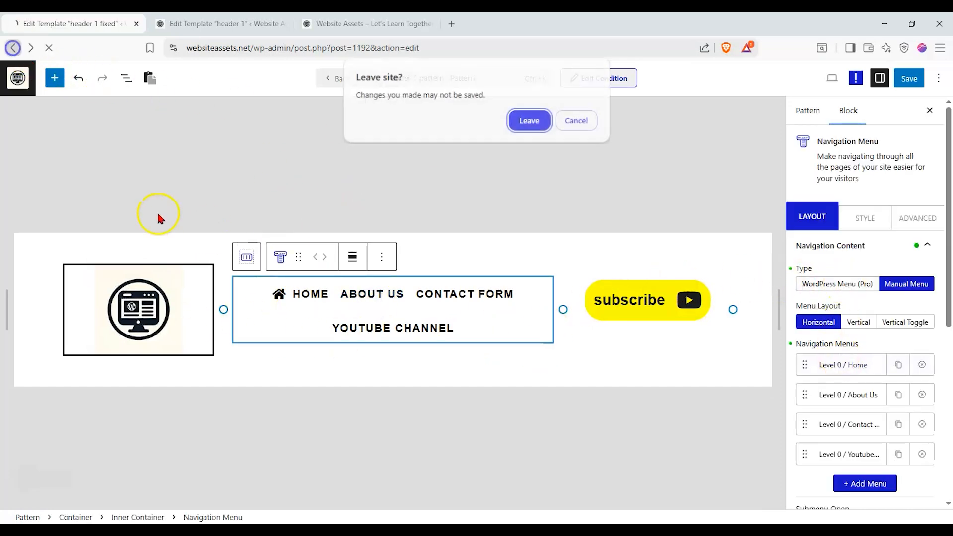
{"action": "left_click", "coordinate": [528, 120]}
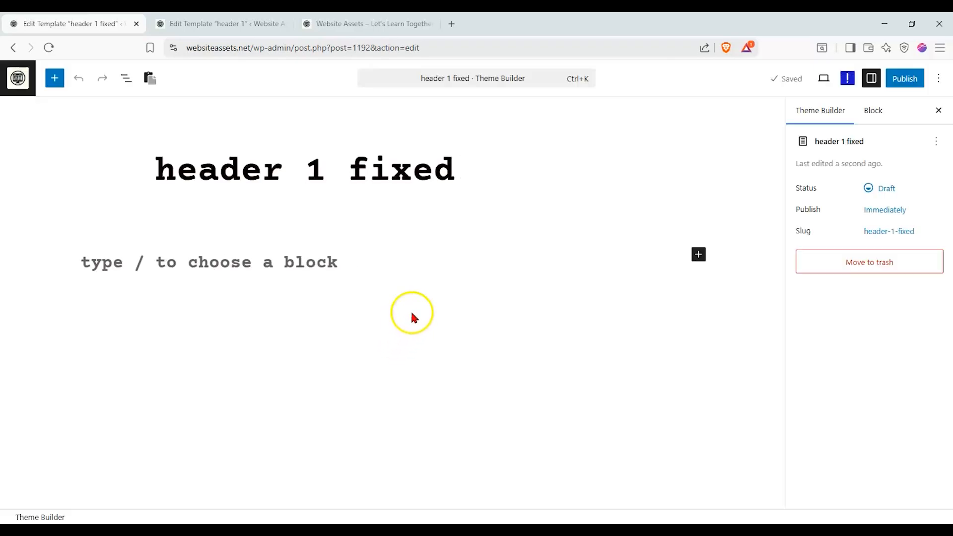
- Insert header 1 pattern into the header 1 fixed template and publish the template
{"action": "left_click", "coordinate": [55, 78]}
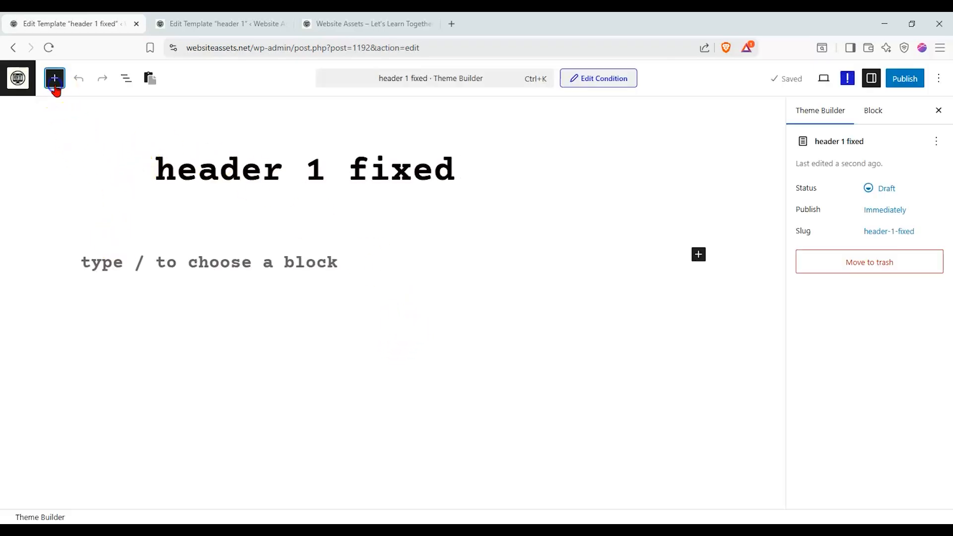
{"action": "type", "text": "h"}
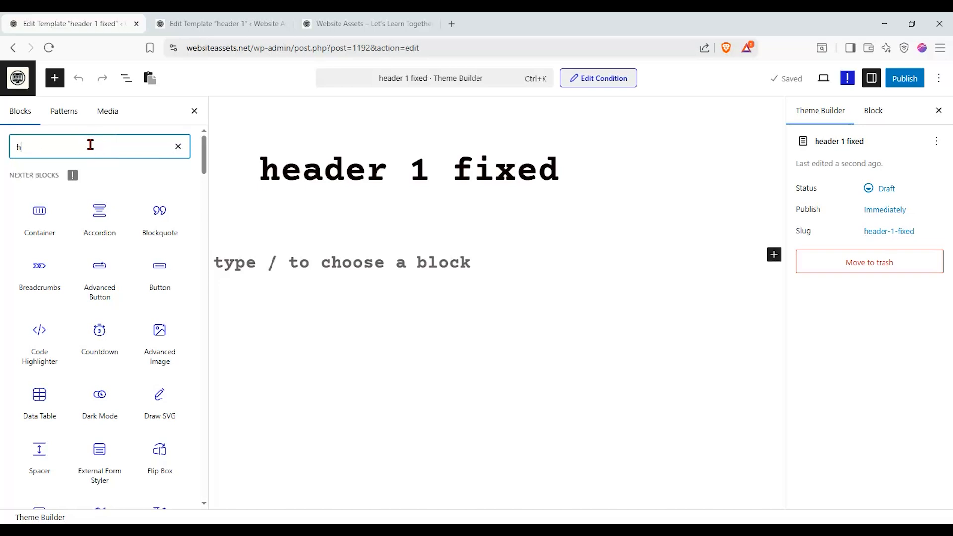
{"action": "type", "text": "ead"}
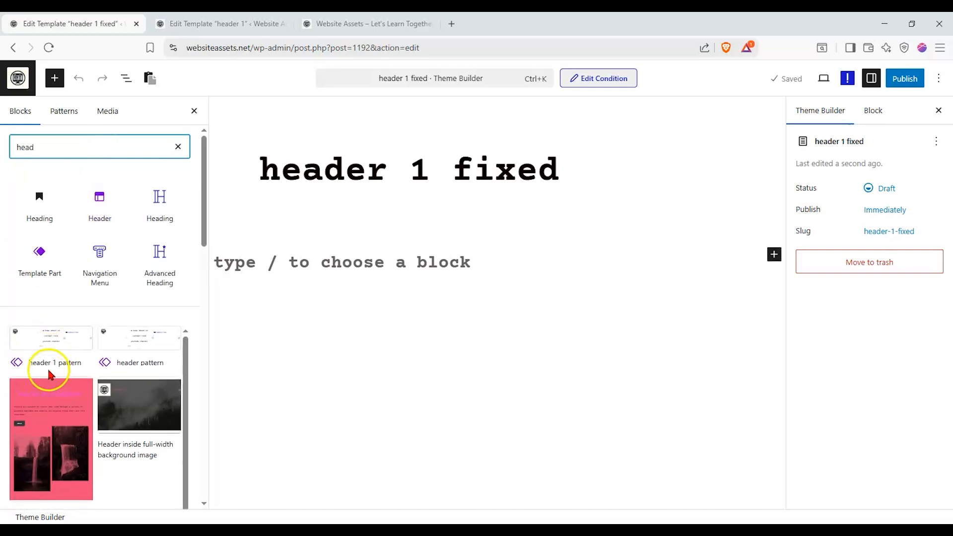
{"action": "left_click", "coordinate": [49, 370]}
{"action": "left_click", "coordinate": [195, 109]}
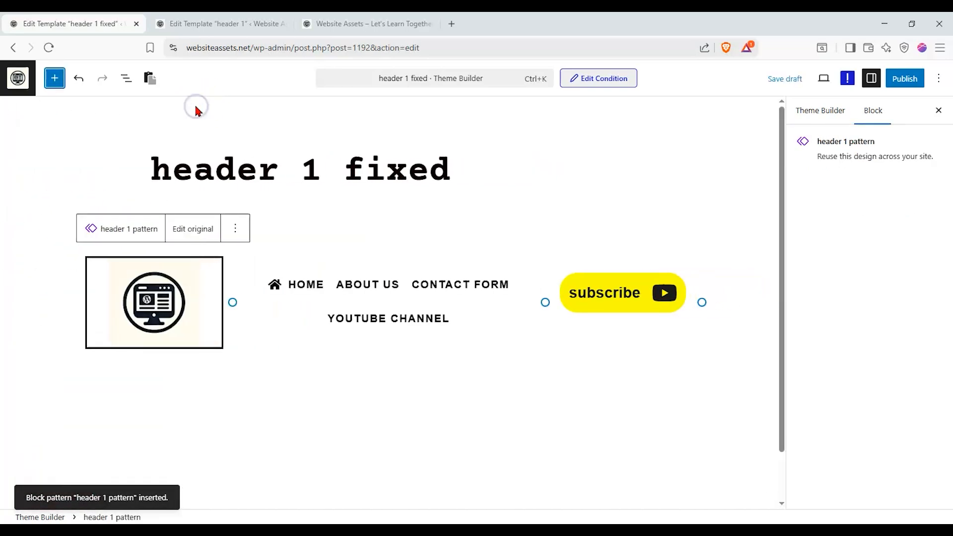
{"action": "left_click", "coordinate": [905, 79]}
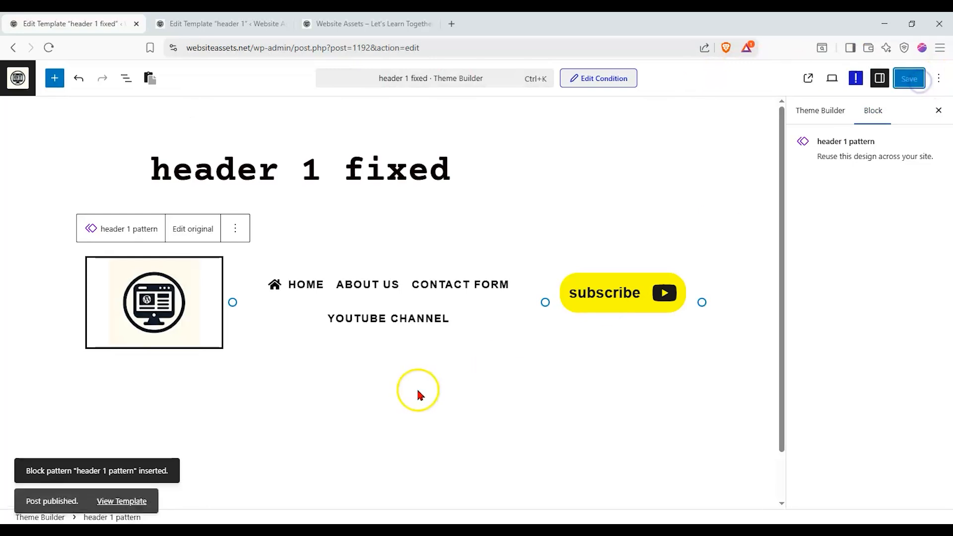
- Reload the live homepage and check how the header and its menu behave while scrolling
{"action": "left_click", "coordinate": [323, 24]}
{"action": "left_click", "coordinate": [50, 48]}
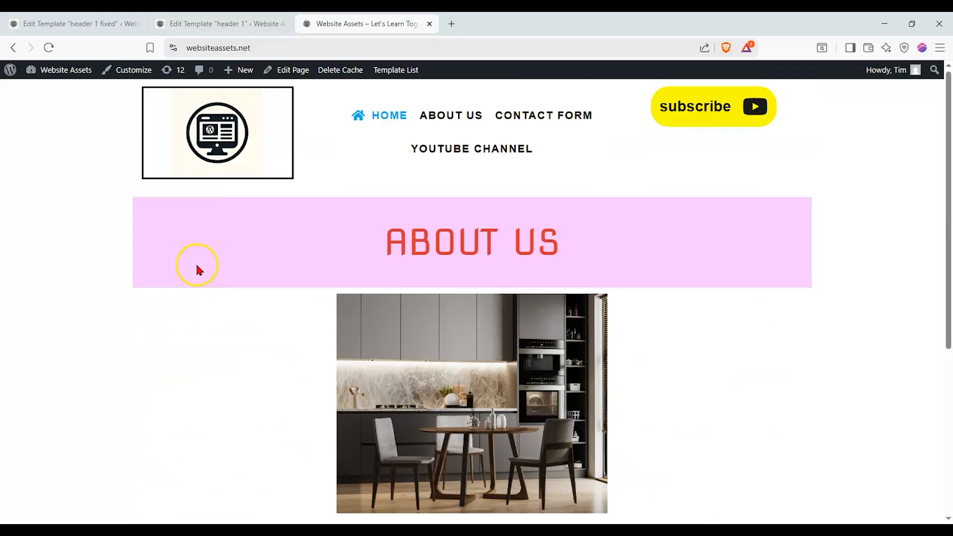
{"action": "scroll", "coordinate": [197, 265], "scroll_direction": "down", "scroll_amount": 3}
{"action": "scroll", "coordinate": [221, 201], "scroll_direction": "up", "scroll_amount": 3}
{"action": "scroll", "coordinate": [218, 210], "scroll_direction": "down", "scroll_amount": 1}
{"action": "scroll", "coordinate": [344, 144], "scroll_direction": "up", "scroll_amount": 1}
{"action": "scroll", "coordinate": [290, 276], "scroll_direction": "down", "scroll_amount": 4}
{"action": "scroll", "coordinate": [289, 275], "scroll_direction": "up", "scroll_amount": 4}
{"action": "left_click", "coordinate": [220, 143]}
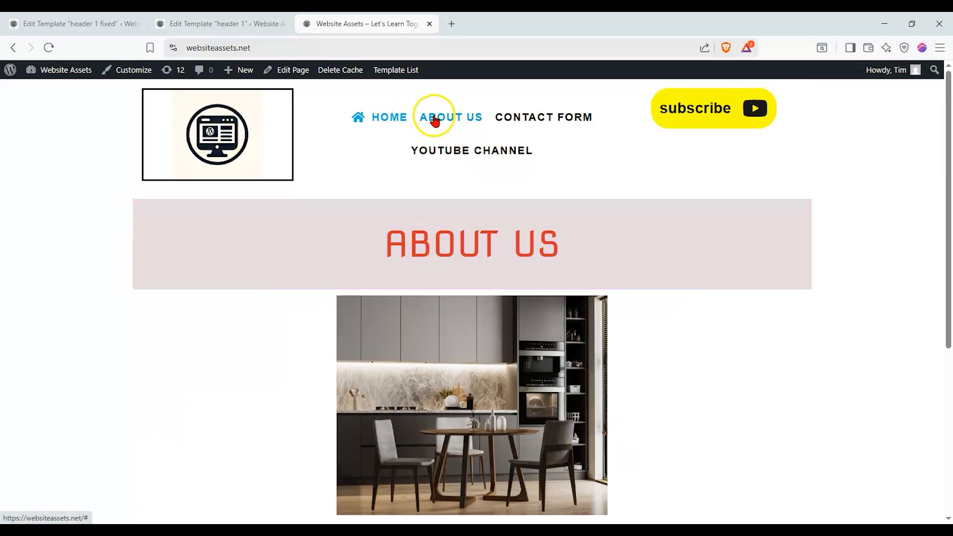
{"action": "left_click", "coordinate": [391, 118]}
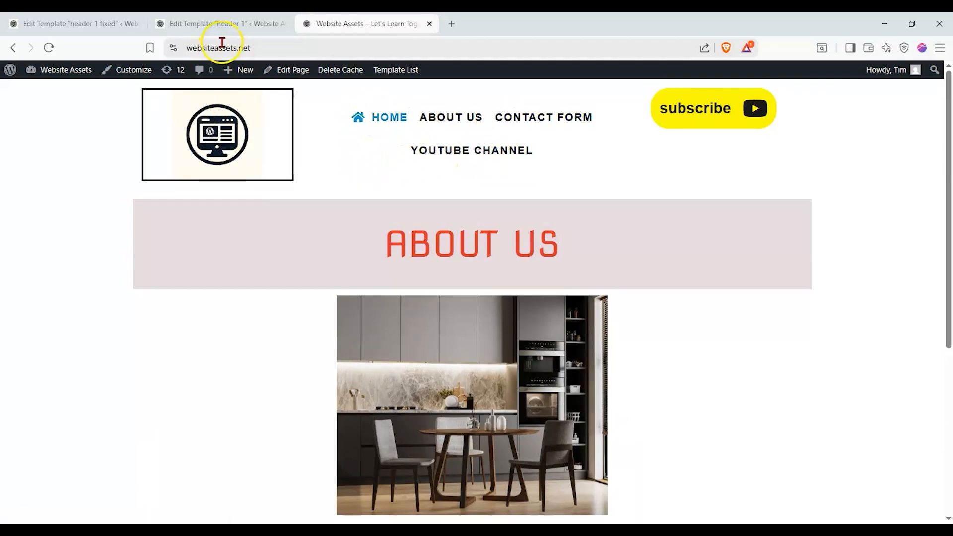
{"action": "left_click", "coordinate": [678, 135]}
{"action": "scroll", "coordinate": [450, 150], "scroll_direction": "down", "scroll_amount": 2}
{"action": "scroll", "coordinate": [451, 155], "scroll_direction": "up", "scroll_amount": 2}
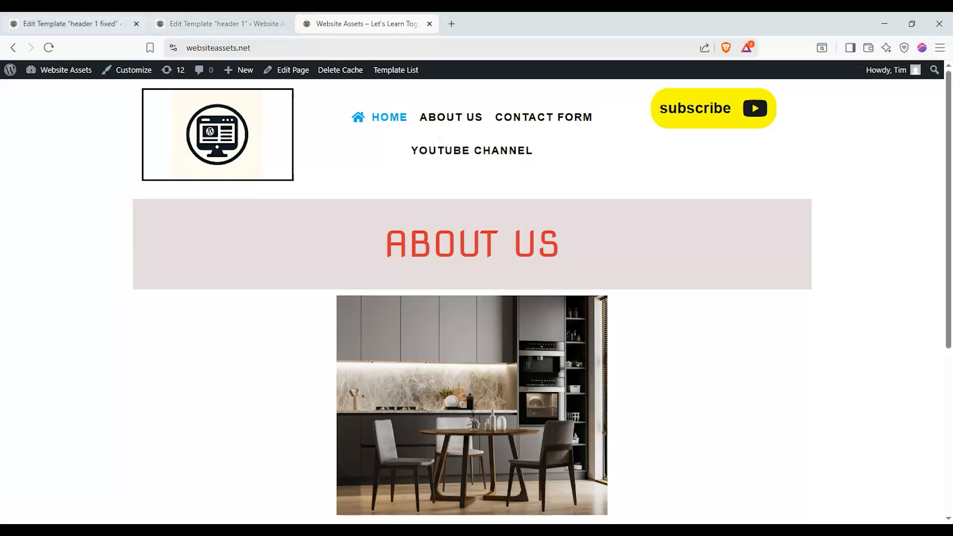
- Close the header 1 template editor without saving and recheck the homepage header while scrolling
{"action": "left_click", "coordinate": [277, 27]}
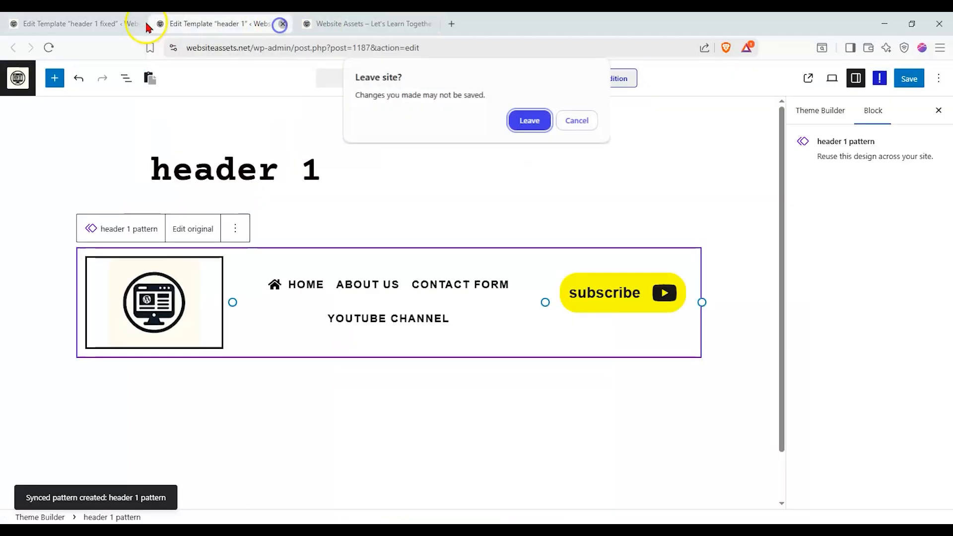
{"action": "left_click", "coordinate": [533, 120]}
{"action": "left_click", "coordinate": [211, 25]}
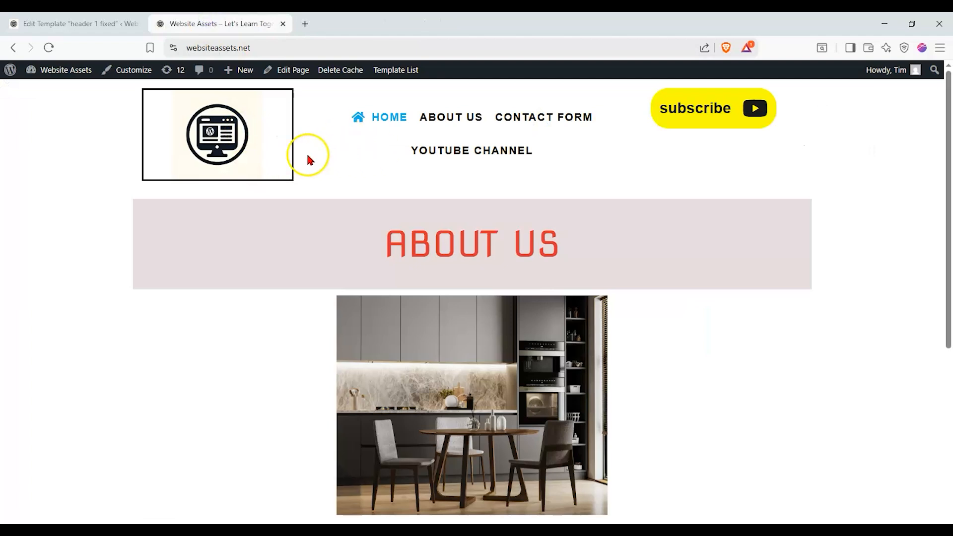
{"action": "scroll", "coordinate": [306, 156], "scroll_direction": "down", "scroll_amount": 2}
{"action": "scroll", "coordinate": [254, 174], "scroll_direction": "up", "scroll_amount": 2}
- Return to the Theme Builder's header list and disable the header 1 fixed template
{"action": "left_click", "coordinate": [30, 29]}
{"action": "left_click", "coordinate": [14, 51]}
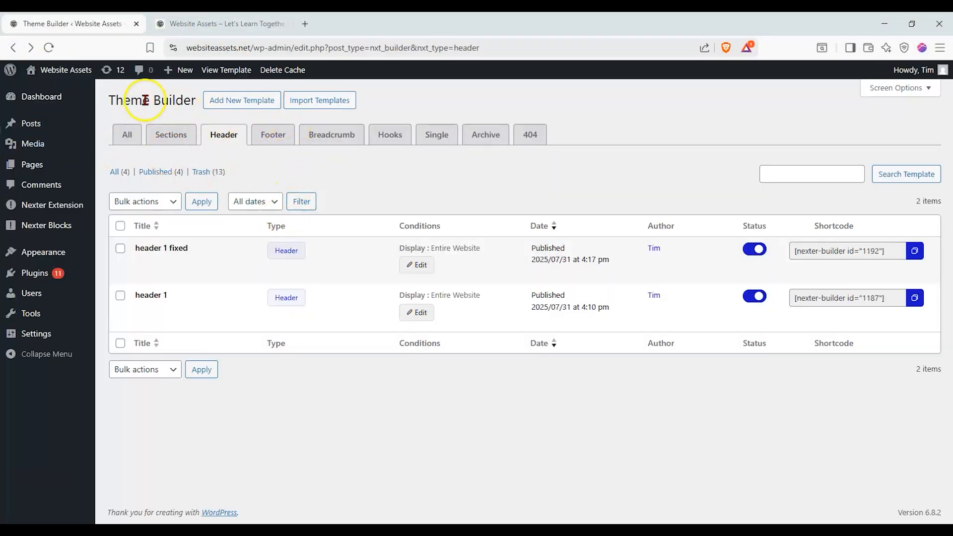
{"action": "left_click", "coordinate": [754, 250]}
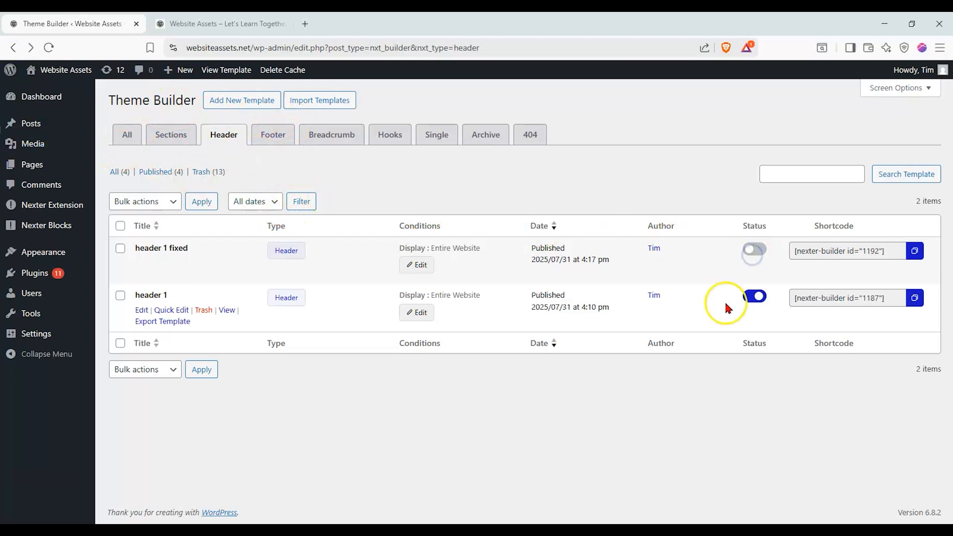
- Reload the live homepage and scroll through it to check the header with header 1 fixed disabled
{"action": "key", "text": "ctrl+Tab"}
{"action": "left_click", "coordinate": [48, 48]}
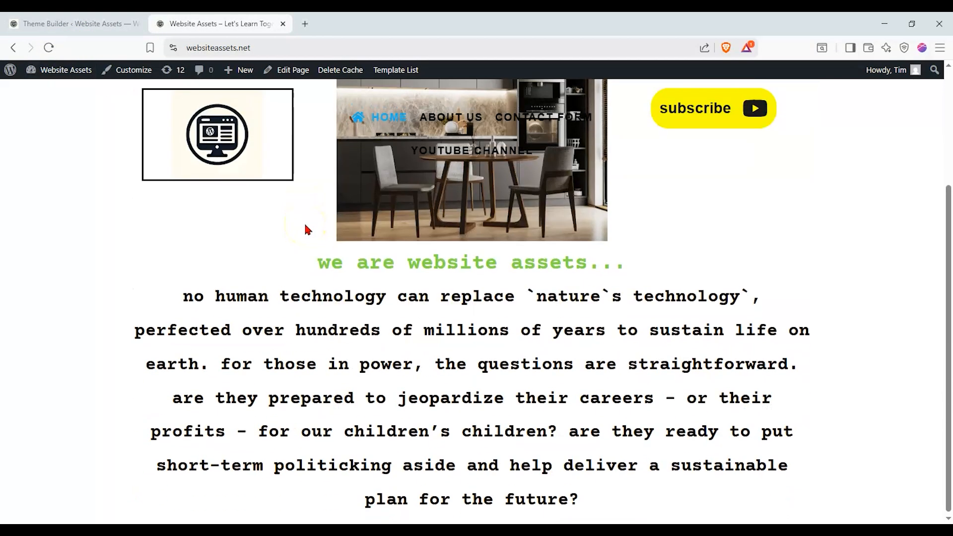
{"action": "scroll", "coordinate": [304, 226], "scroll_direction": "down", "scroll_amount": 3}
{"action": "scroll", "coordinate": [304, 225], "scroll_direction": "up", "scroll_amount": 4}
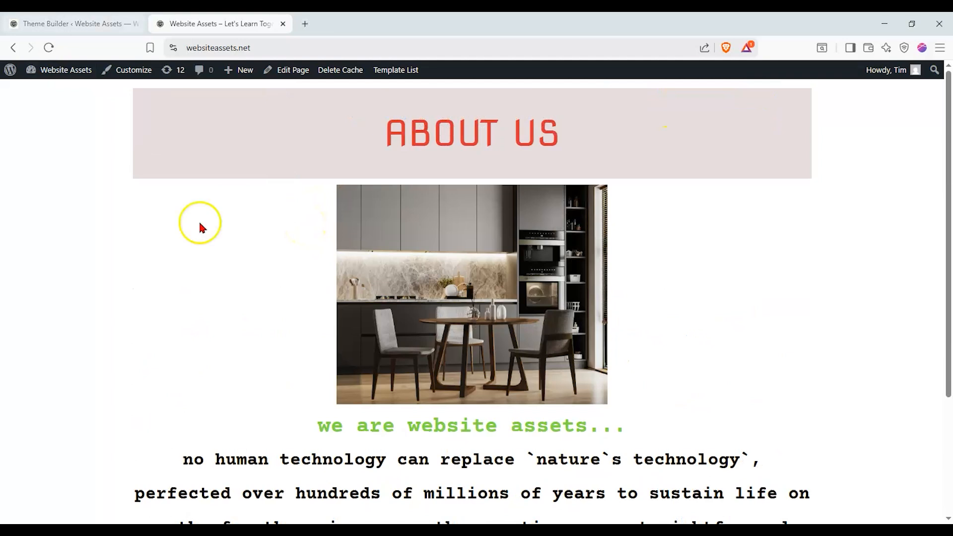
{"action": "scroll", "coordinate": [253, 286], "scroll_direction": "down", "scroll_amount": 3}
{"action": "scroll", "coordinate": [254, 289], "scroll_direction": "up", "scroll_amount": 3}
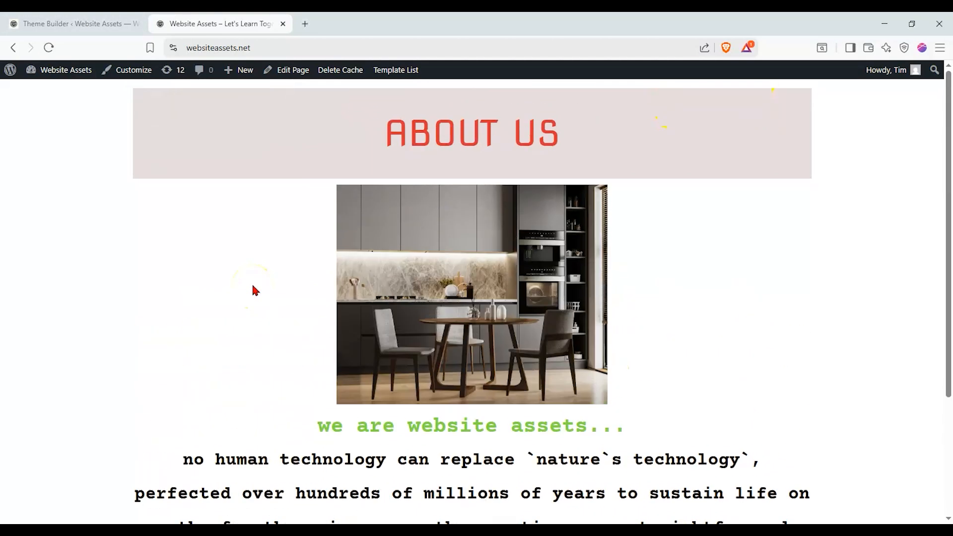
{"action": "scroll", "coordinate": [254, 290], "scroll_direction": "down", "scroll_amount": 3}
{"action": "scroll", "coordinate": [255, 277], "scroll_direction": "up", "scroll_amount": 3}
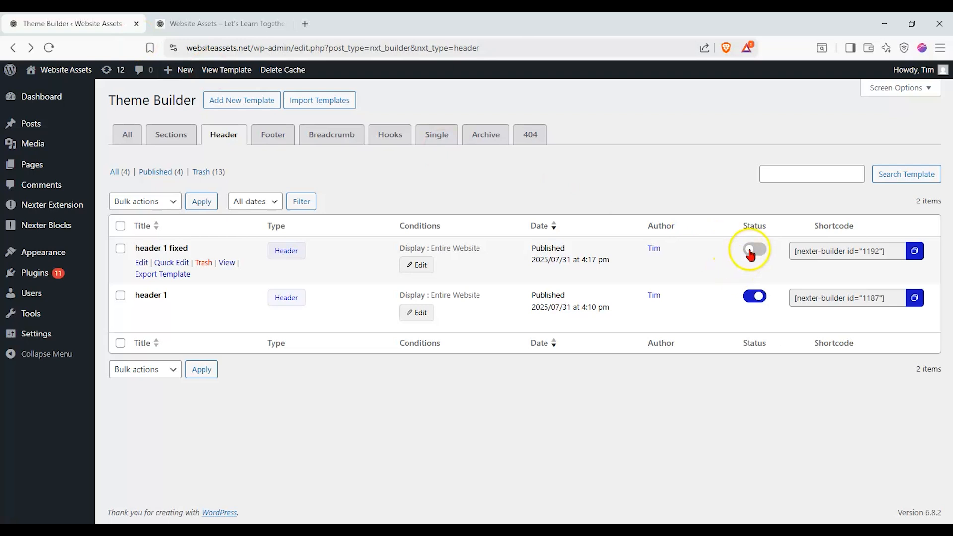
- Enable the header 1 fixed template and disable the header 1 template in the Theme Builder's header list
{"action": "left_click", "coordinate": [749, 250]}
{"action": "left_click", "coordinate": [756, 296]}
{"action": "left_click", "coordinate": [211, 309]}
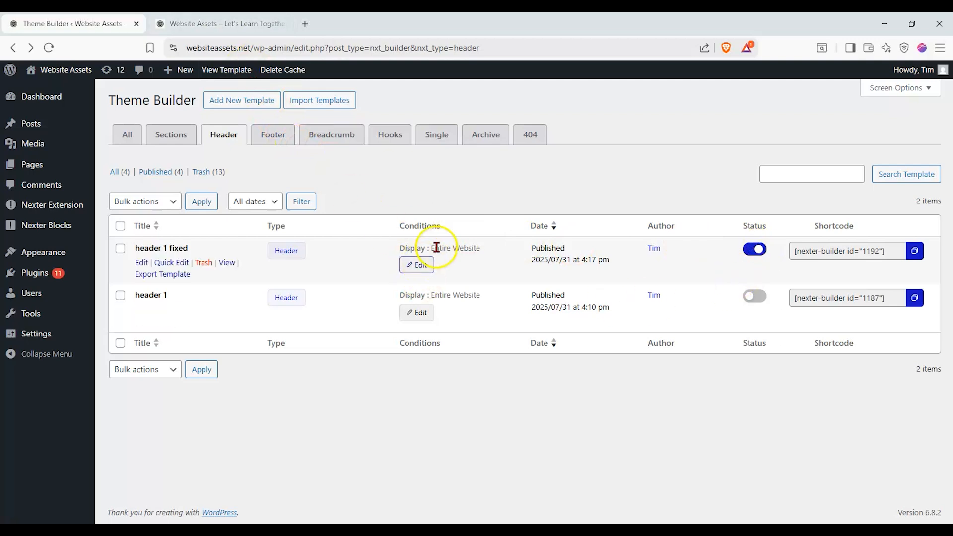
- Review the display conditions of header 1 fixed without changing them, and view the live homepage while scrolling
{"action": "left_click", "coordinate": [417, 264]}
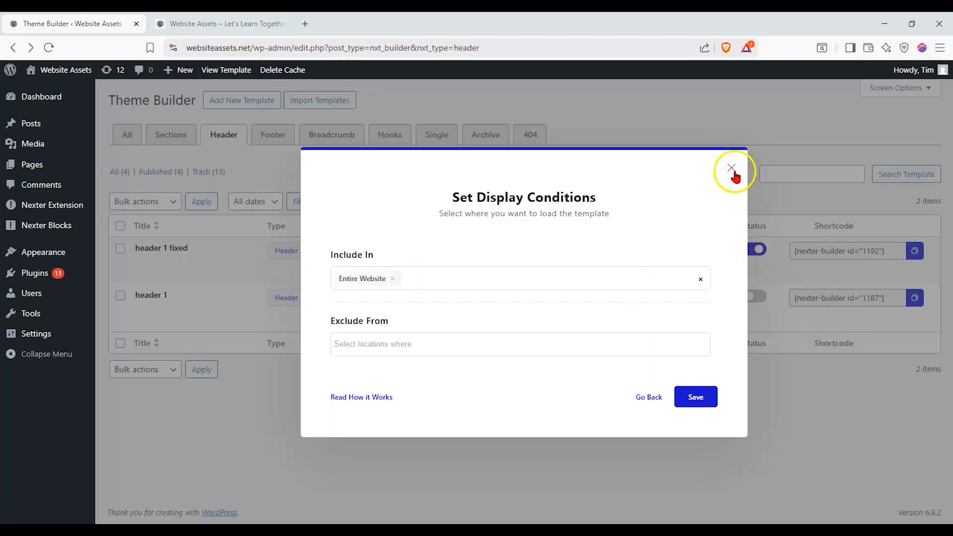
{"action": "left_click", "coordinate": [732, 167]}
{"action": "left_click", "coordinate": [233, 24]}
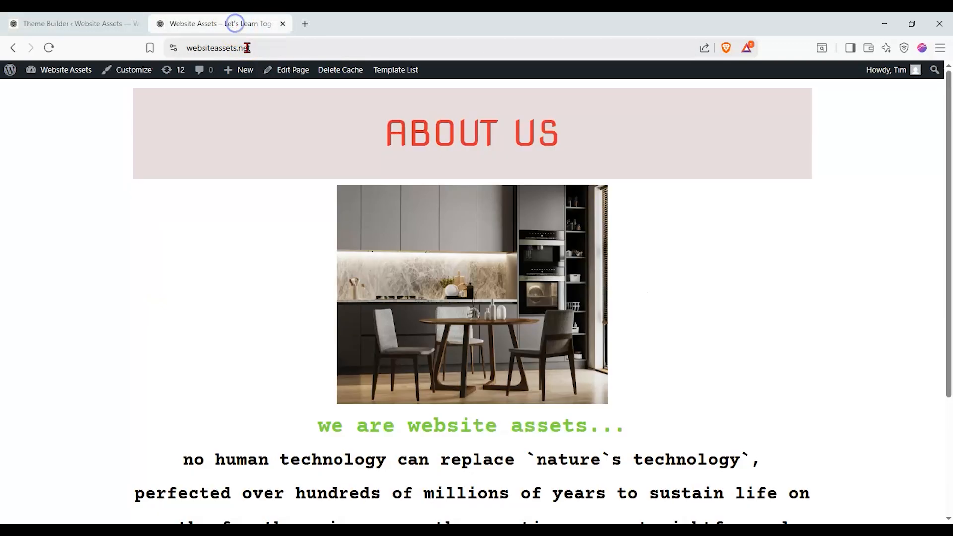
{"action": "scroll", "coordinate": [186, 241], "scroll_direction": "down", "scroll_amount": 2}
{"action": "scroll", "coordinate": [186, 239], "scroll_direction": "up", "scroll_amount": 3}
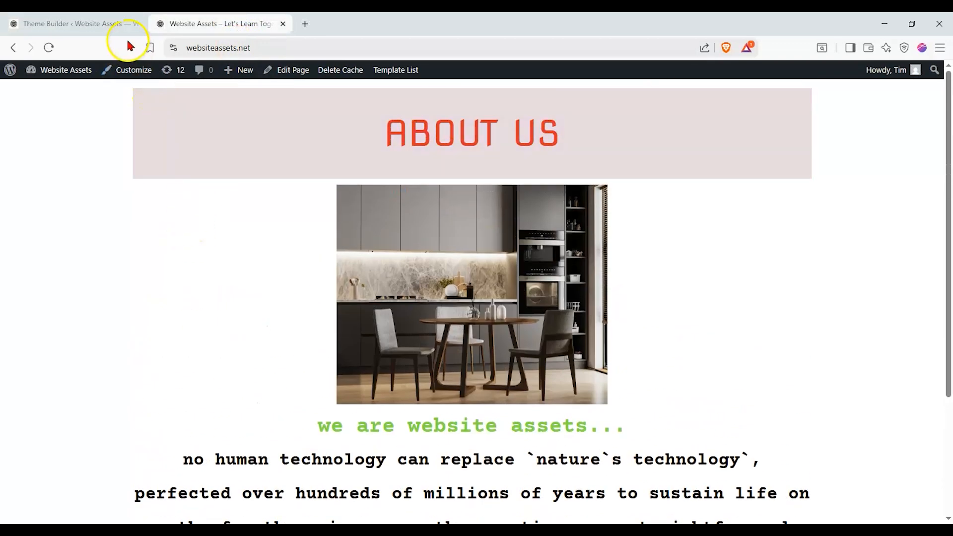
- Browse the available Include In locations for header 1 fixed and close its display conditions without saving
{"action": "left_click", "coordinate": [57, 24]}
{"action": "left_click", "coordinate": [419, 263]}
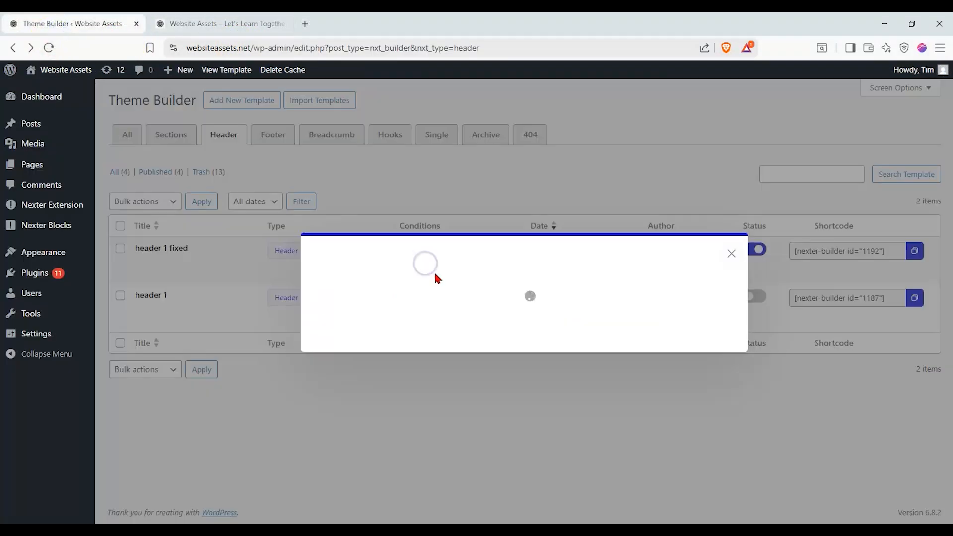
{"action": "left_click", "coordinate": [449, 270]}
{"action": "scroll", "coordinate": [414, 368], "scroll_direction": "down", "scroll_amount": 1}
{"action": "scroll", "coordinate": [414, 367], "scroll_direction": "down", "scroll_amount": 2}
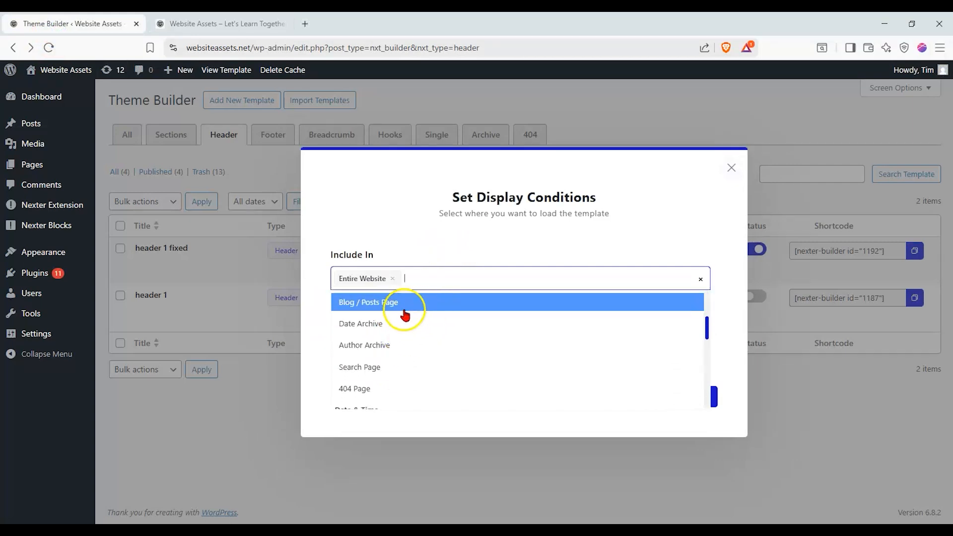
{"action": "left_click", "coordinate": [731, 168]}
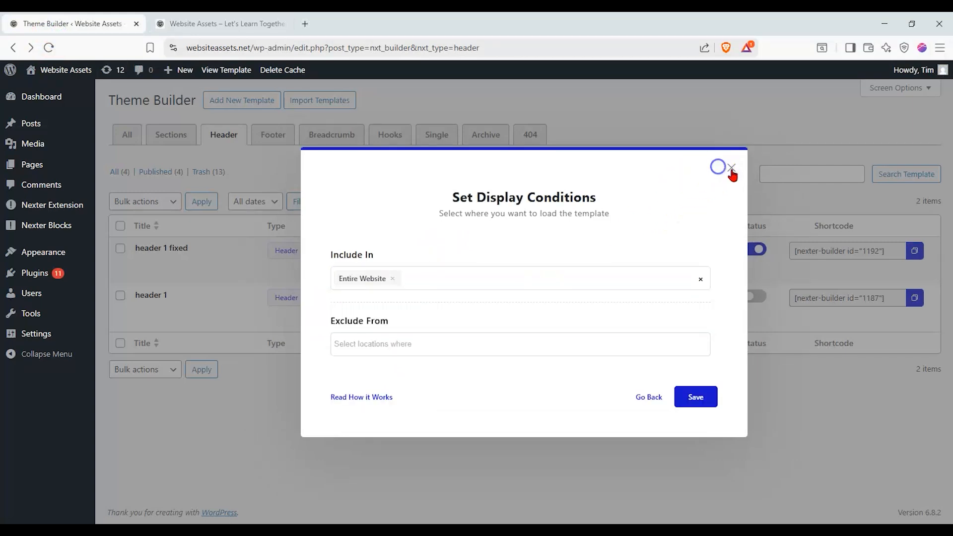
{"action": "left_click", "coordinate": [731, 168]}
- Reload the live homepage and check how header 1 fixed behaves while scrolling
{"action": "left_click", "coordinate": [239, 23]}
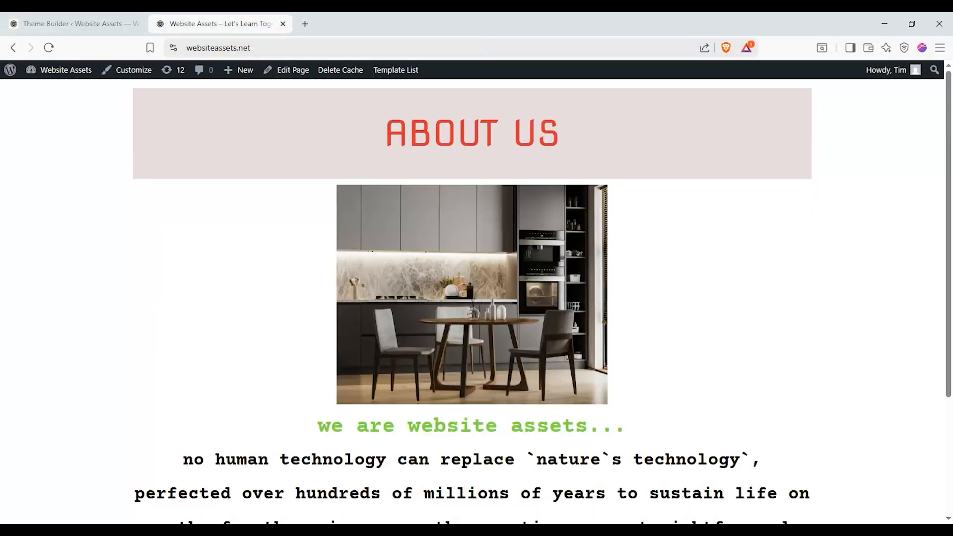
{"action": "left_click", "coordinate": [44, 48]}
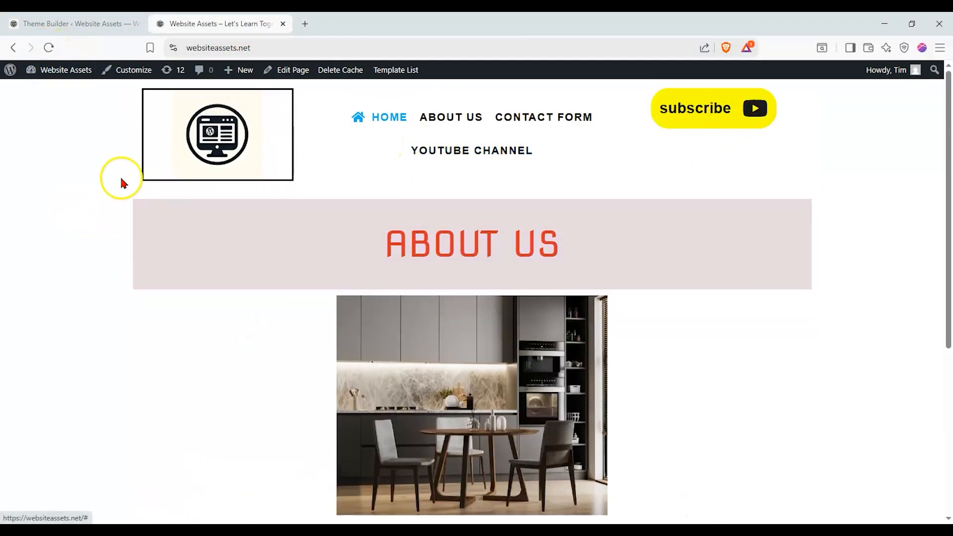
{"action": "scroll", "coordinate": [119, 176], "scroll_direction": "down", "scroll_amount": 2}
{"action": "scroll", "coordinate": [118, 176], "scroll_direction": "up", "scroll_amount": 2}
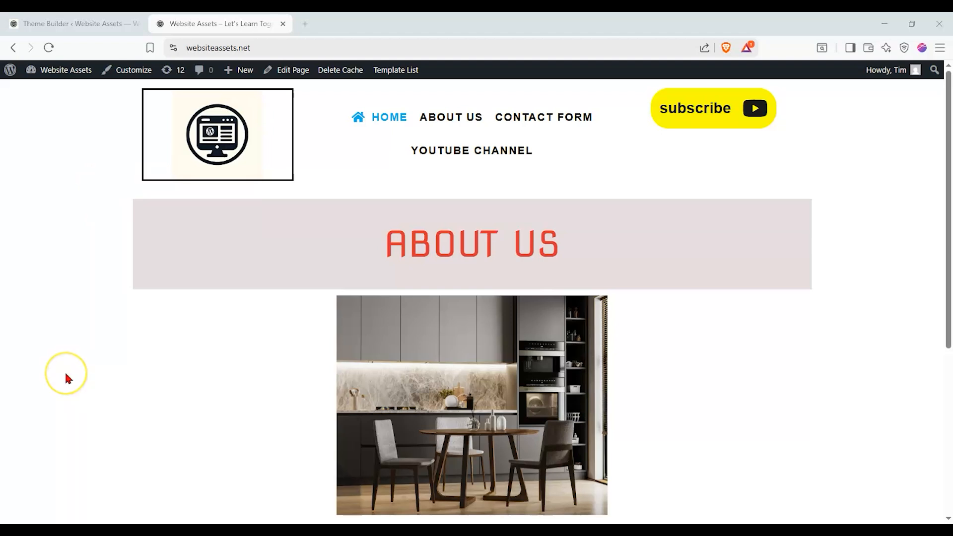
- Start a new template in the Theme Builder with the type Footer and the name footer 1
{"action": "left_click", "coordinate": [75, 23]}
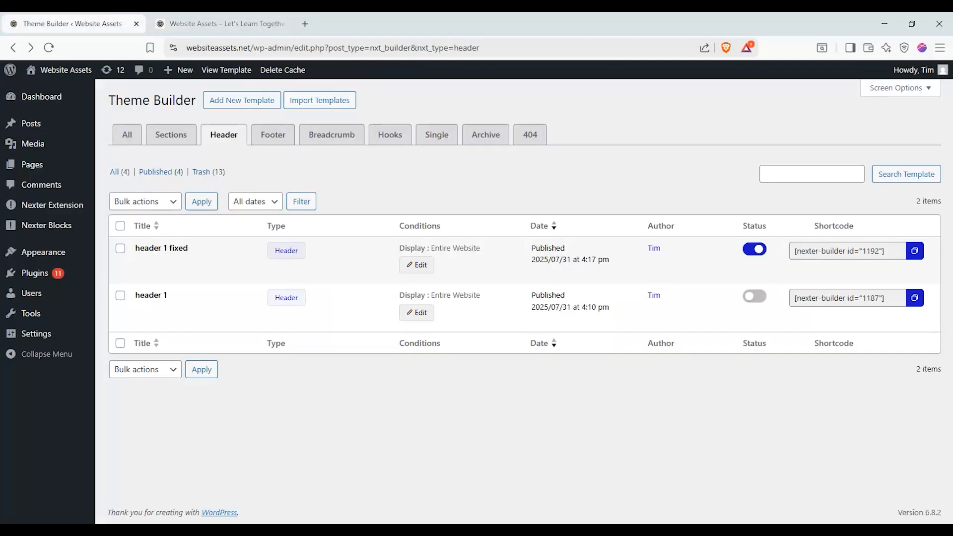
{"action": "left_click", "coordinate": [124, 136]}
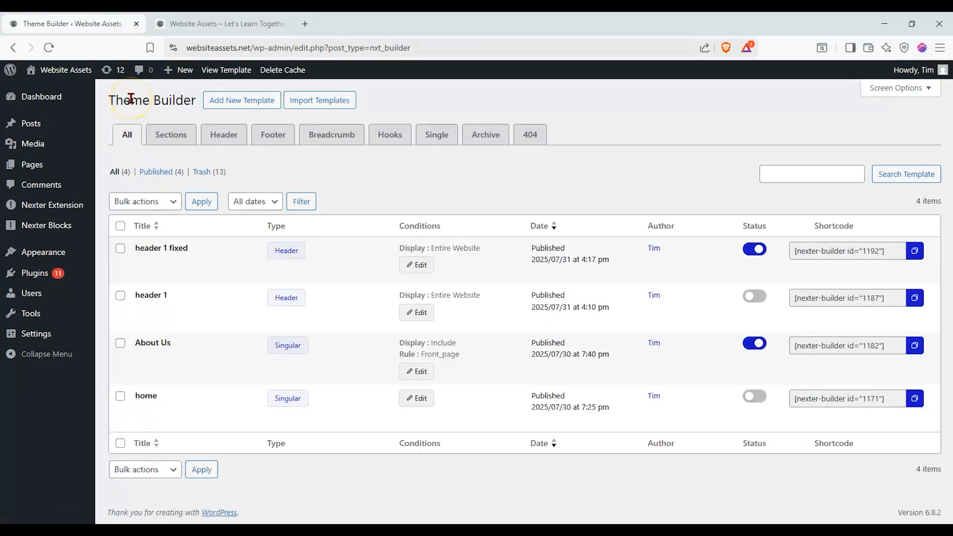
{"action": "left_click", "coordinate": [233, 99]}
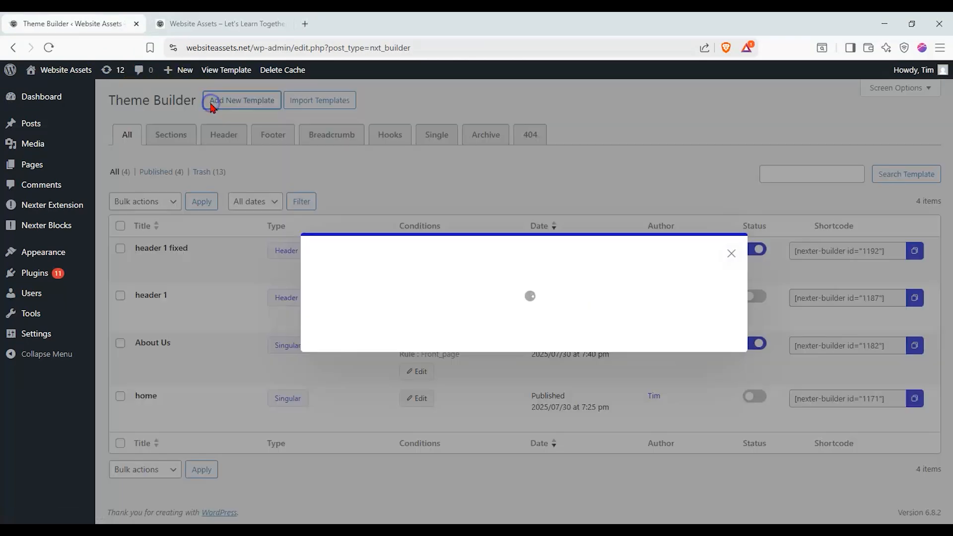
{"action": "left_click", "coordinate": [382, 283]}
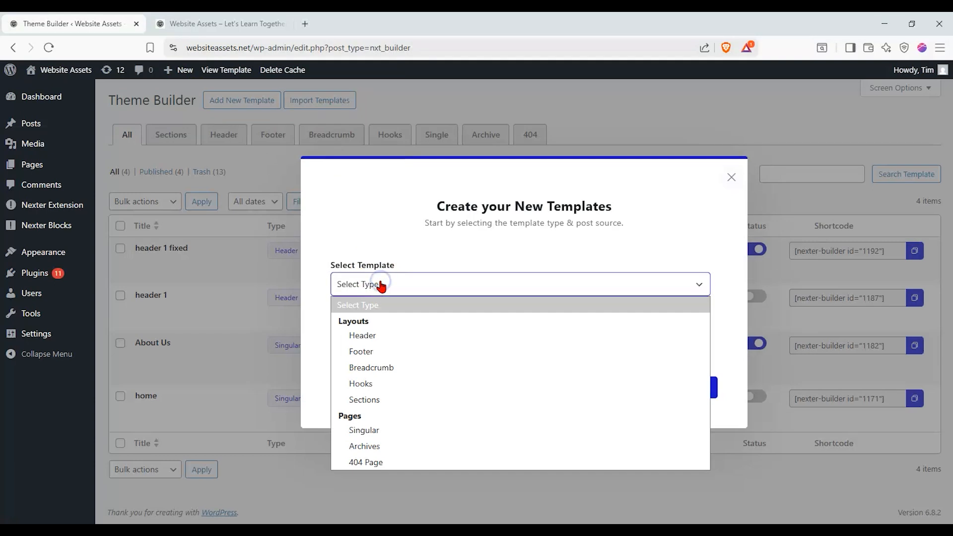
{"action": "left_click", "coordinate": [402, 352]}
{"action": "left_click", "coordinate": [416, 323]}
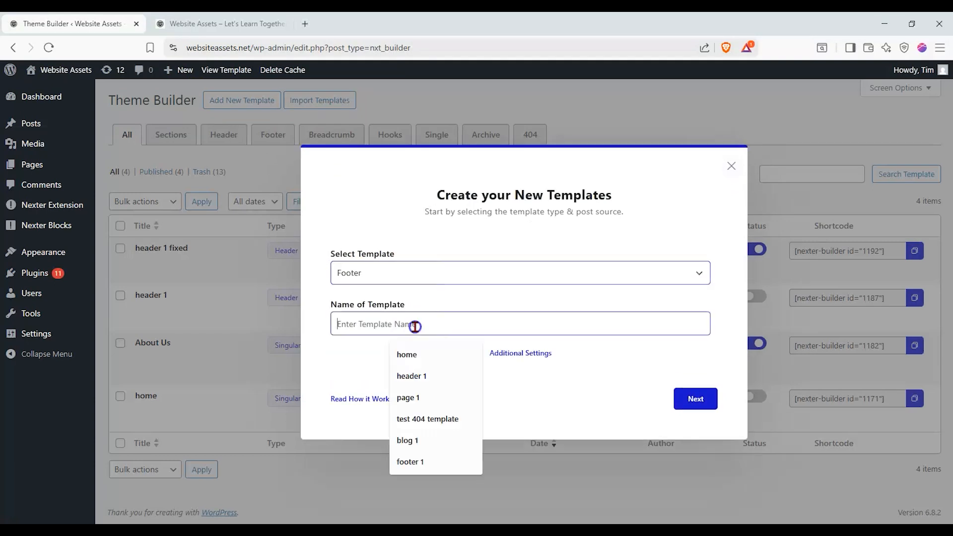
{"action": "type", "text": "footer"}
{"action": "left_click", "coordinate": [411, 355]}
- Review the additional footer settings, keep Footer Effects at Normal and continue to the display conditions
{"action": "left_click", "coordinate": [504, 353]}
{"action": "left_click", "coordinate": [476, 352]}
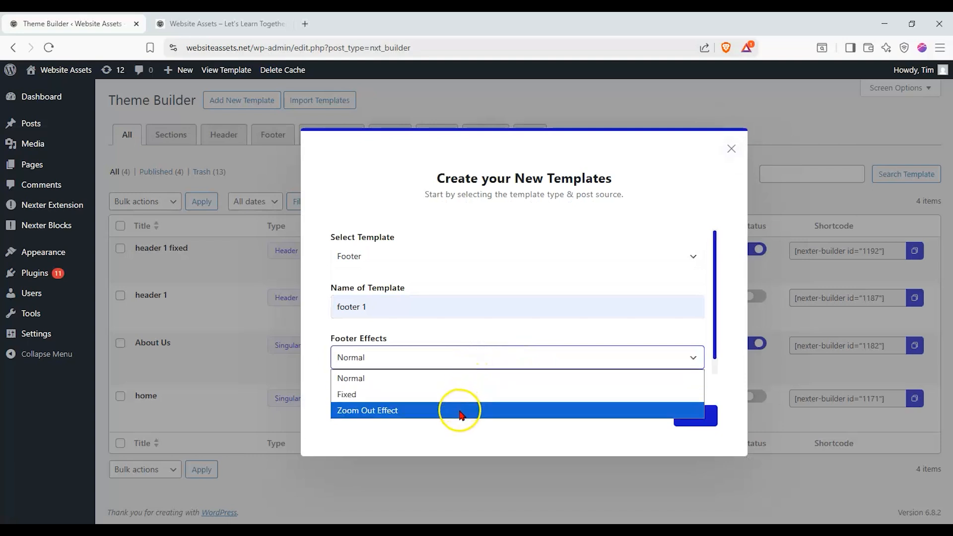
{"action": "left_click", "coordinate": [462, 380]}
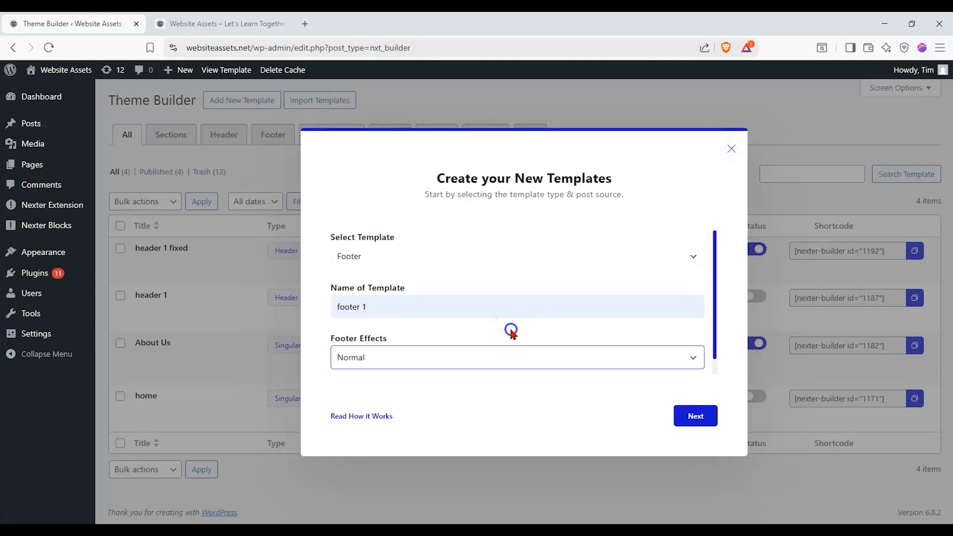
{"action": "left_click", "coordinate": [694, 415]}
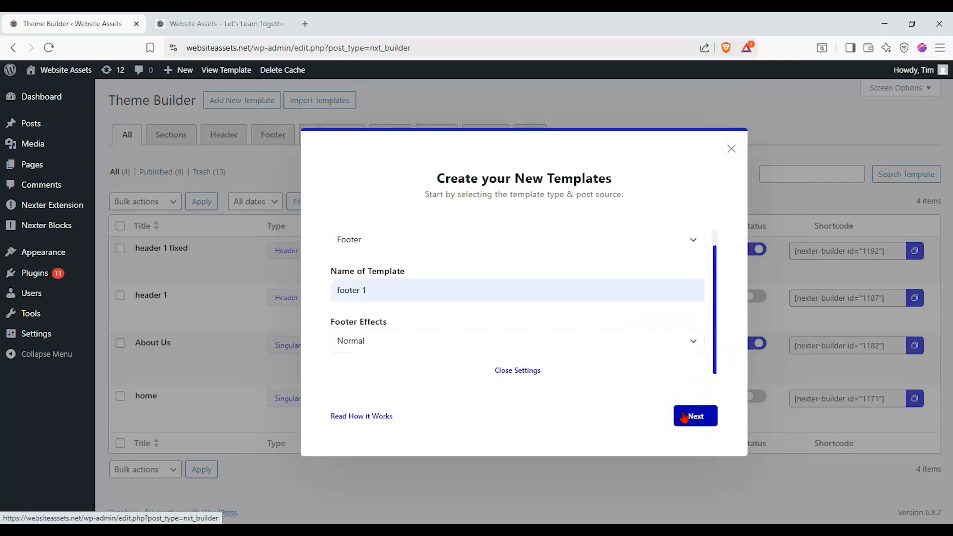
- Set the footer to display on the Entire Website and create the template
{"action": "left_click", "coordinate": [344, 284]}
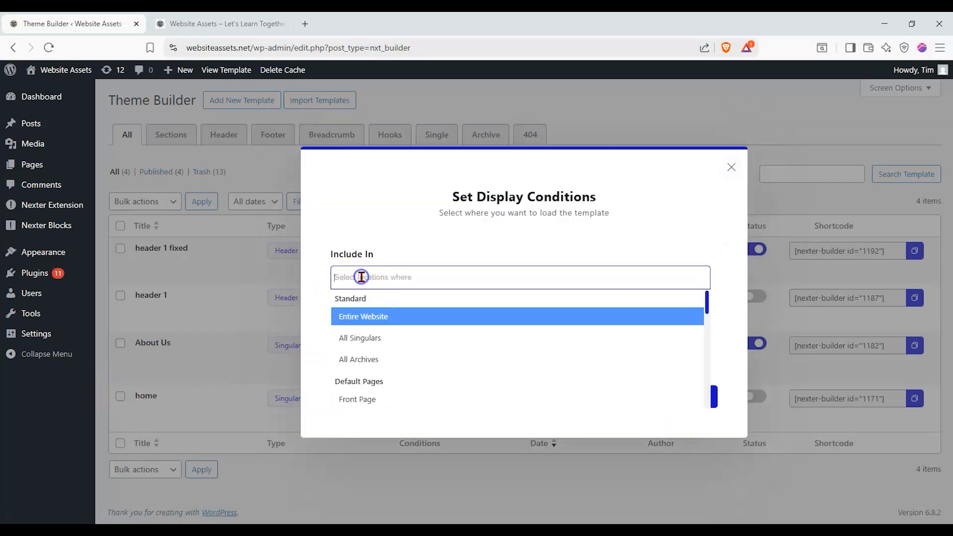
{"action": "left_click", "coordinate": [387, 318]}
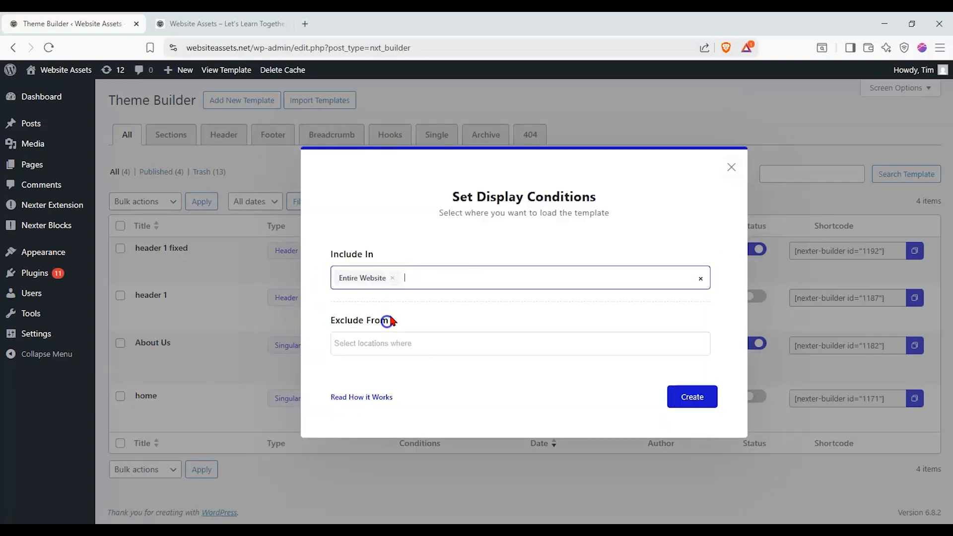
{"action": "left_click", "coordinate": [685, 397]}
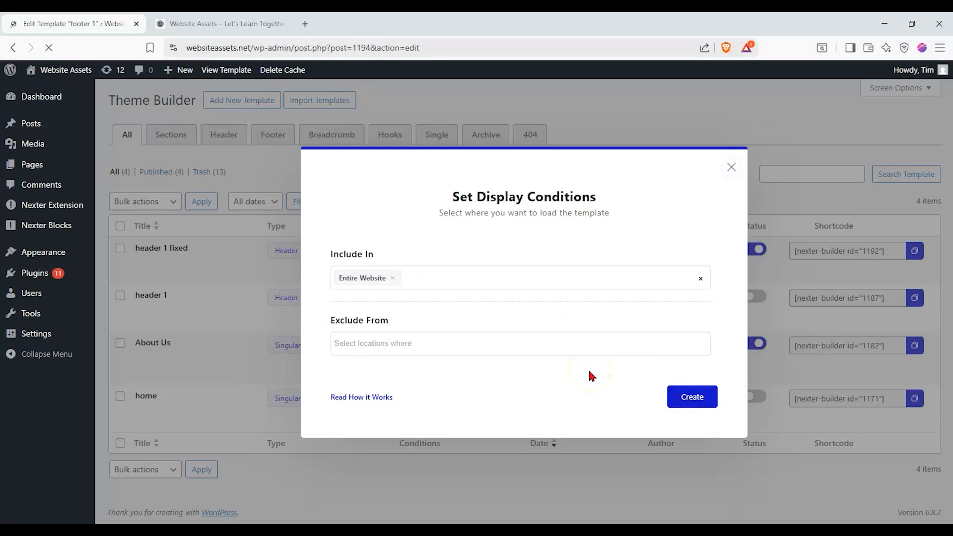
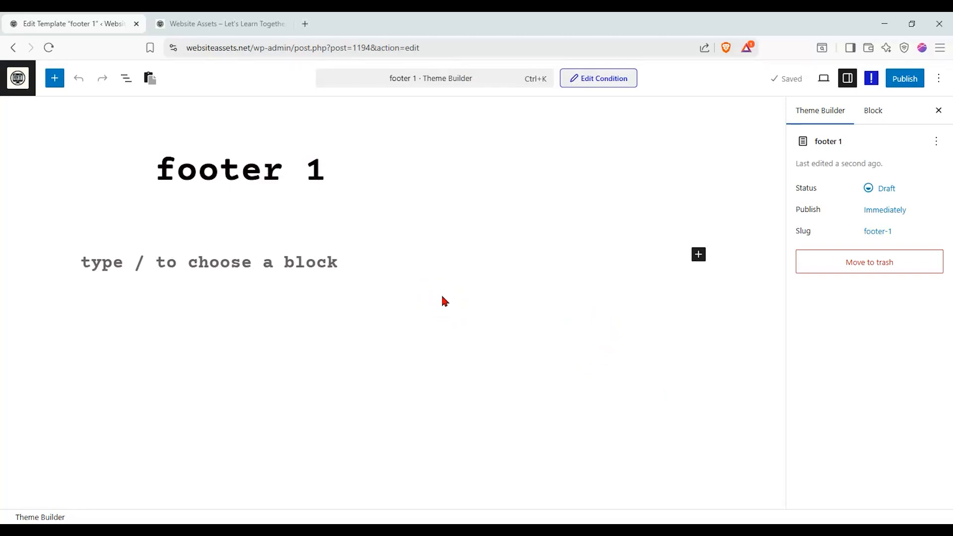
- Insert a Flexbox container with a narrow left column and a wide right column into the footer
{"action": "left_click", "coordinate": [56, 79]}
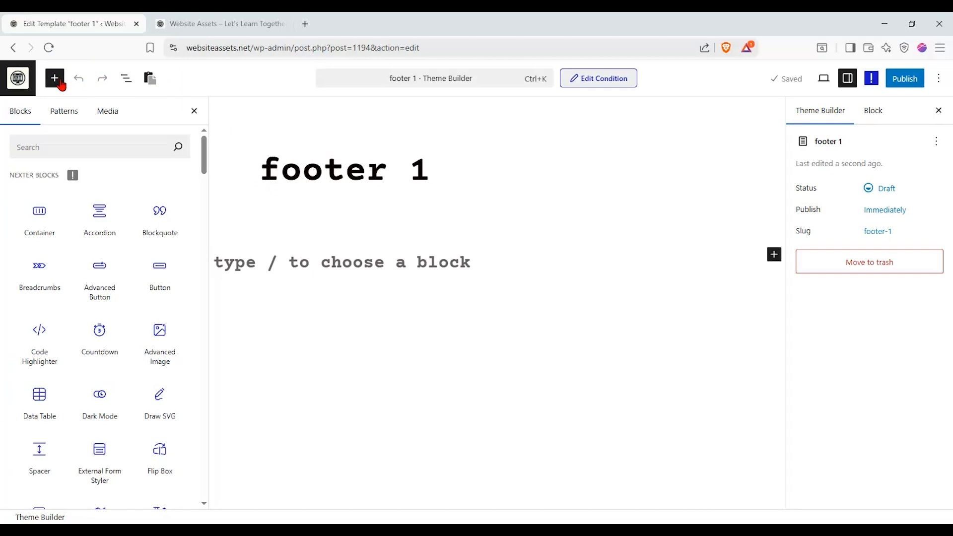
{"action": "left_click", "coordinate": [36, 218]}
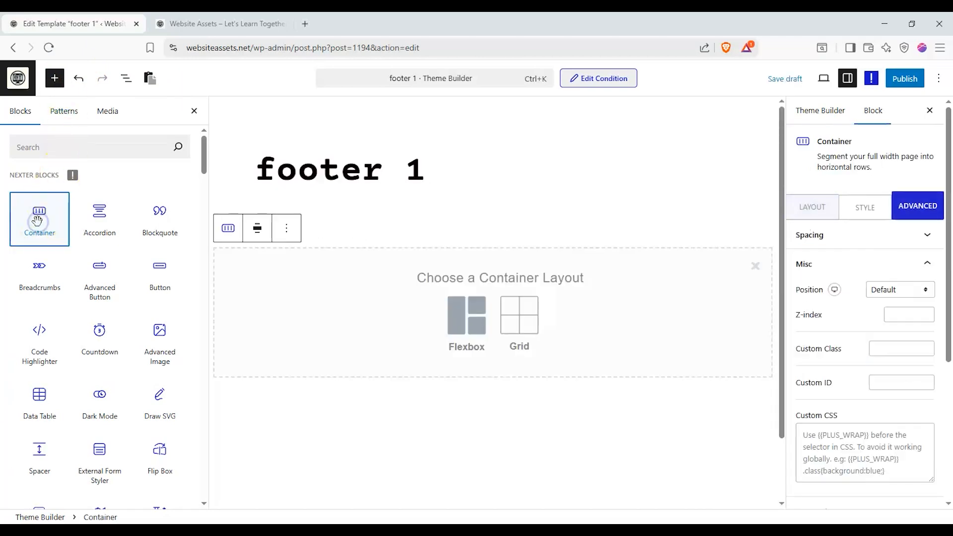
{"action": "left_click", "coordinate": [452, 313]}
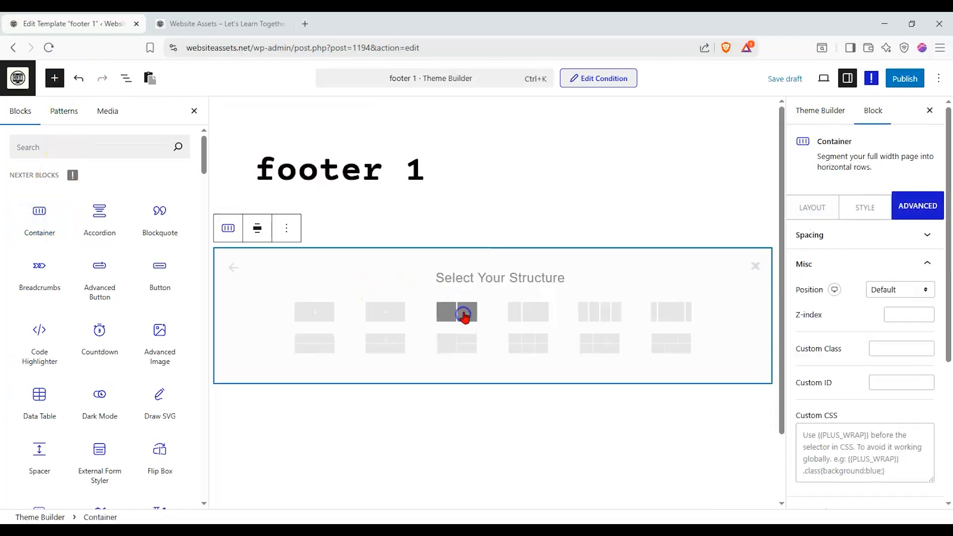
{"action": "left_click", "coordinate": [536, 314]}
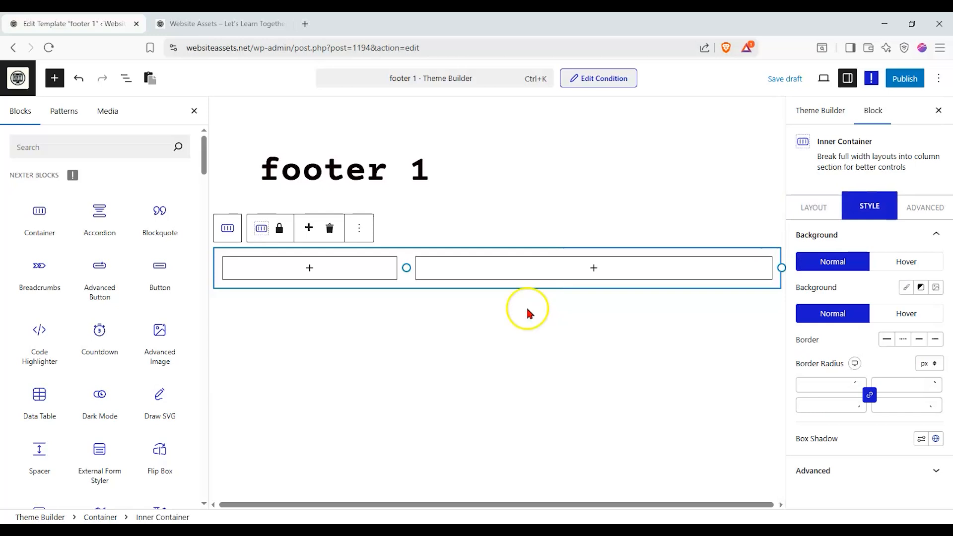
- Add a Nexter Heading block to the narrow left column of the footer container
{"action": "scroll", "coordinate": [124, 278], "scroll_direction": "down", "scroll_amount": 2}
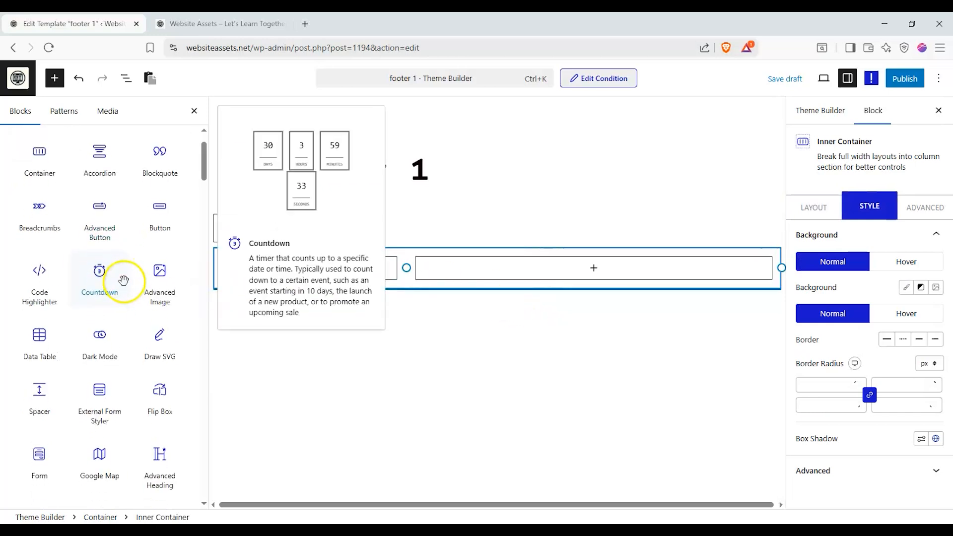
{"action": "scroll", "coordinate": [123, 280], "scroll_direction": "down", "scroll_amount": 3}
{"action": "left_click_drag", "start_coordinate": [39, 397], "coordinate": [351, 260]}
{"action": "left_click", "coordinate": [338, 397]}
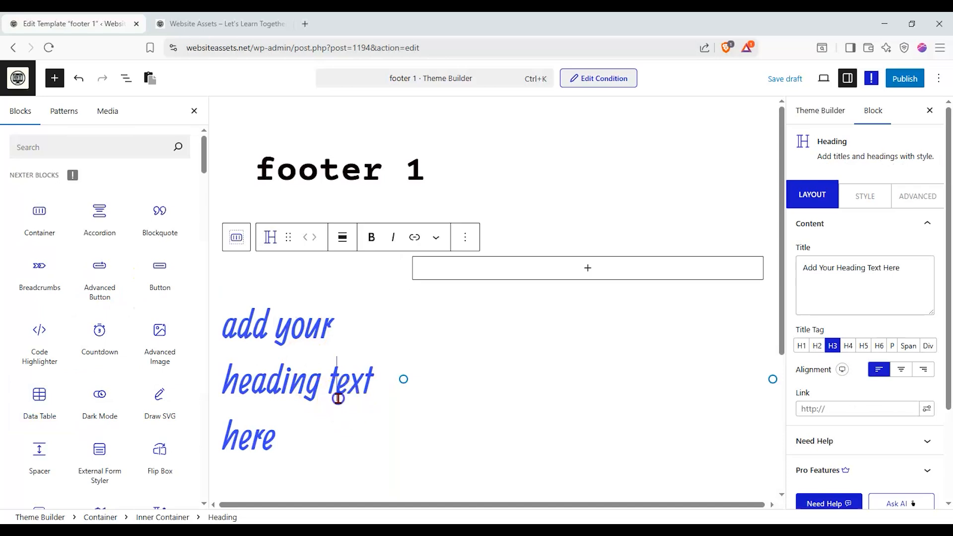
- Try different title tags on the footer heading, including H2, H4 and H6, and set it to P
{"action": "left_click", "coordinate": [801, 346]}
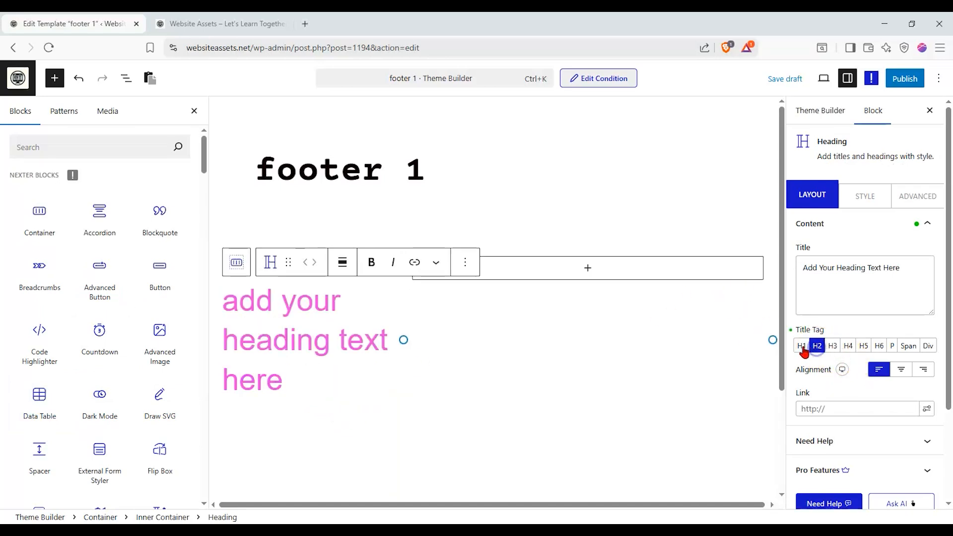
{"action": "left_click", "coordinate": [816, 346]}
{"action": "left_click", "coordinate": [847, 346]}
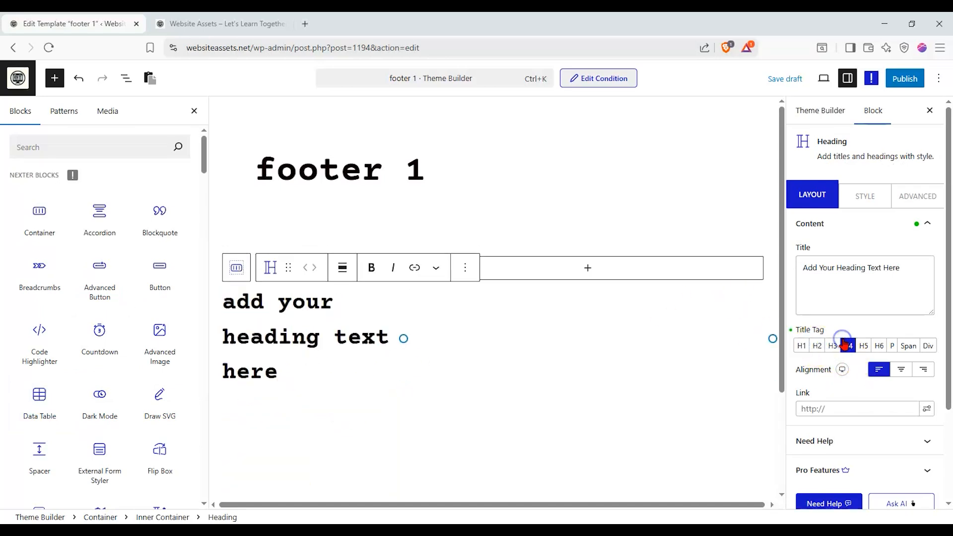
{"action": "left_click", "coordinate": [879, 345]}
{"action": "left_click", "coordinate": [891, 346]}
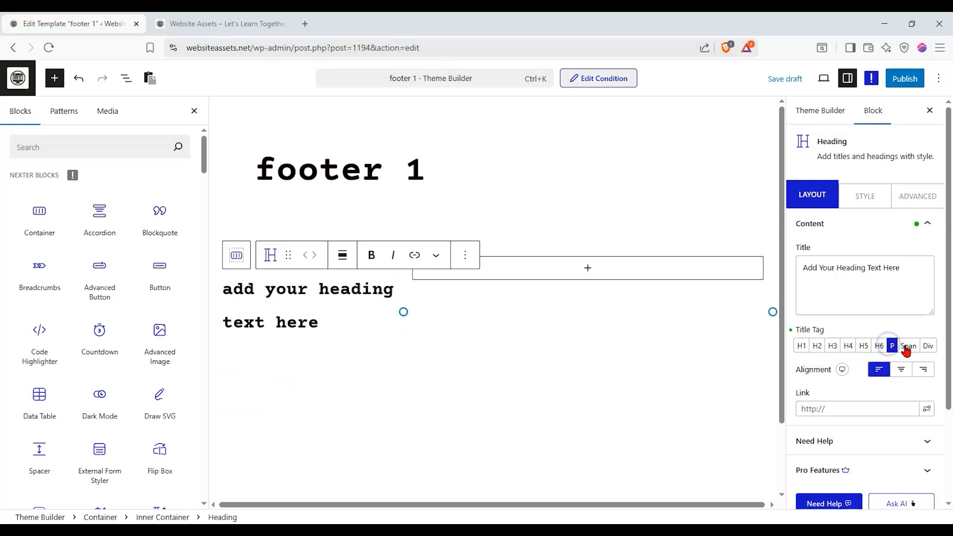
- Try the Span title tag, return to P, and set the footer heading text to "Copyright 2025 - Website Assets"
{"action": "left_click", "coordinate": [908, 347]}
{"action": "left_click", "coordinate": [891, 345]}
{"action": "left_click_drag", "start_coordinate": [904, 271], "coordinate": [726, 294]}
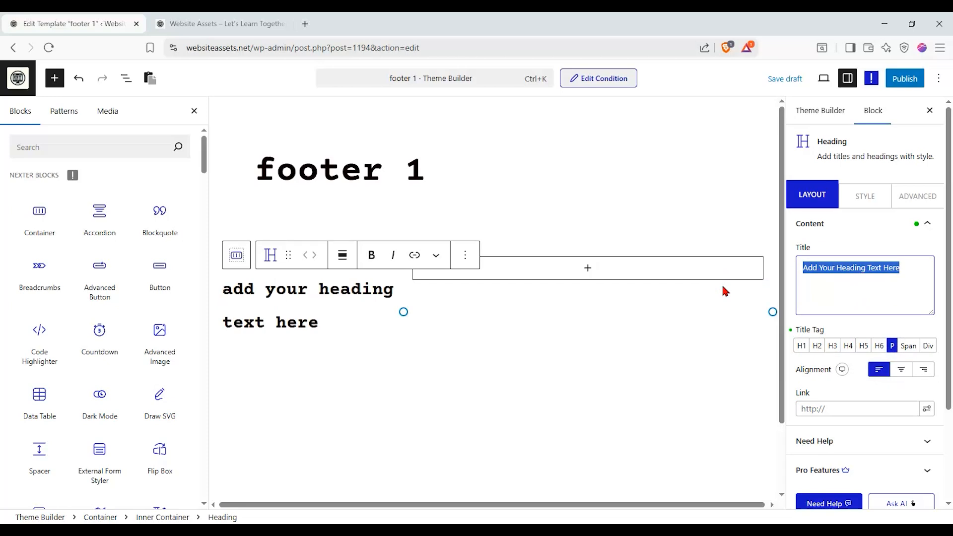
{"action": "type", "text": "Copyri"}
{"action": "key", "text": "BackSpace"}
{"action": "key", "text": "BackSpace"}
{"action": "key", "text": "BackSpace"}
{"action": "key", "text": "BackSpace"}
{"action": "key", "text": "BackSpace"}
{"action": "key", "text": "BackSpace"}
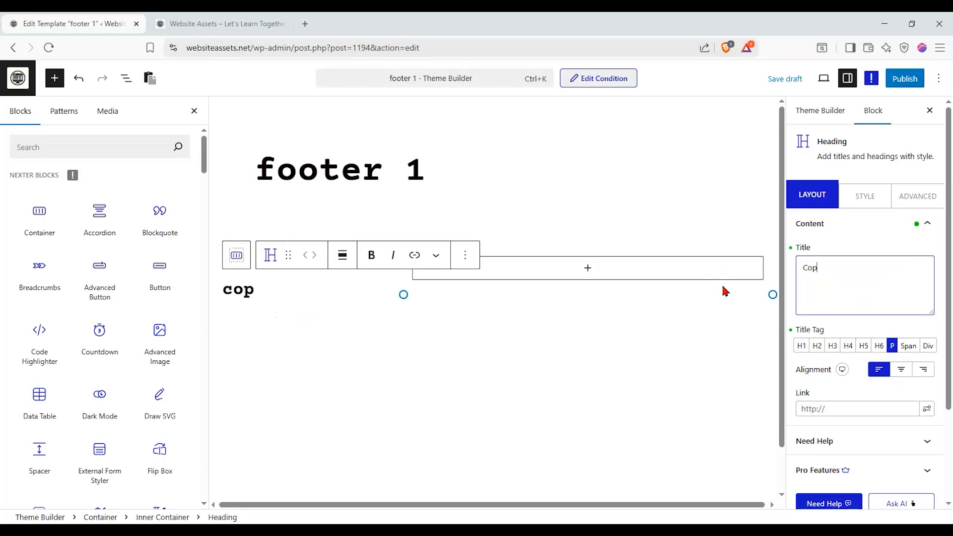
{"action": "type", "text": "Copyright 202"}
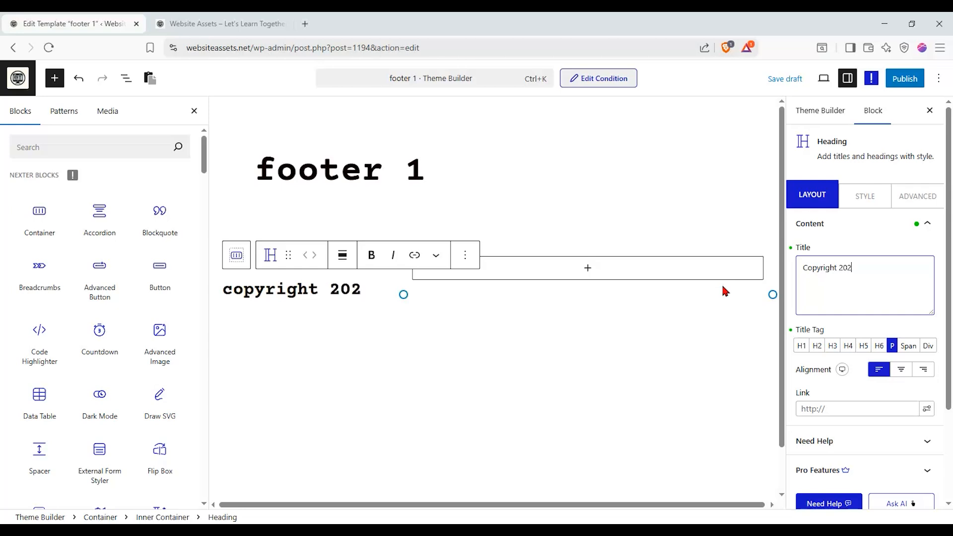
{"action": "type", "text": "5 - Website Asset"}
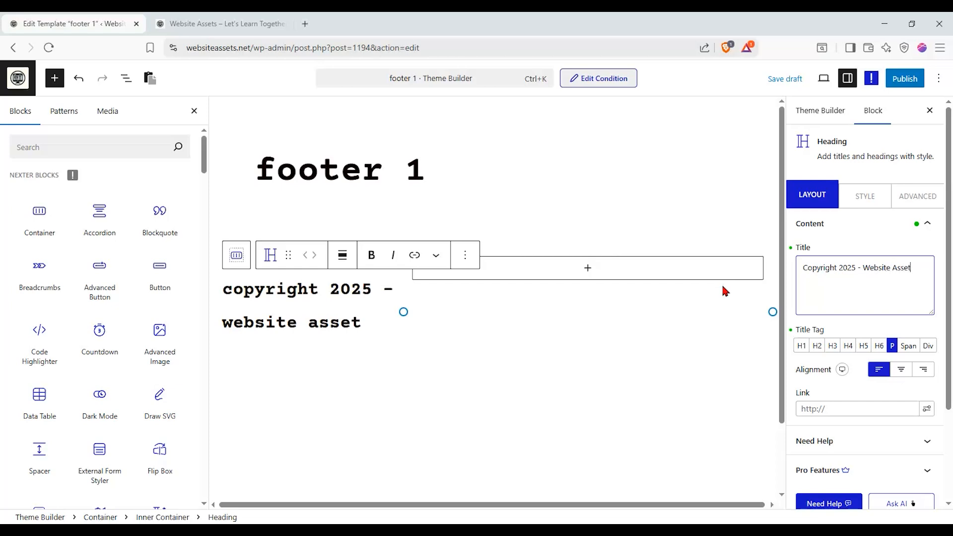
{"action": "left_click", "coordinate": [915, 269]}
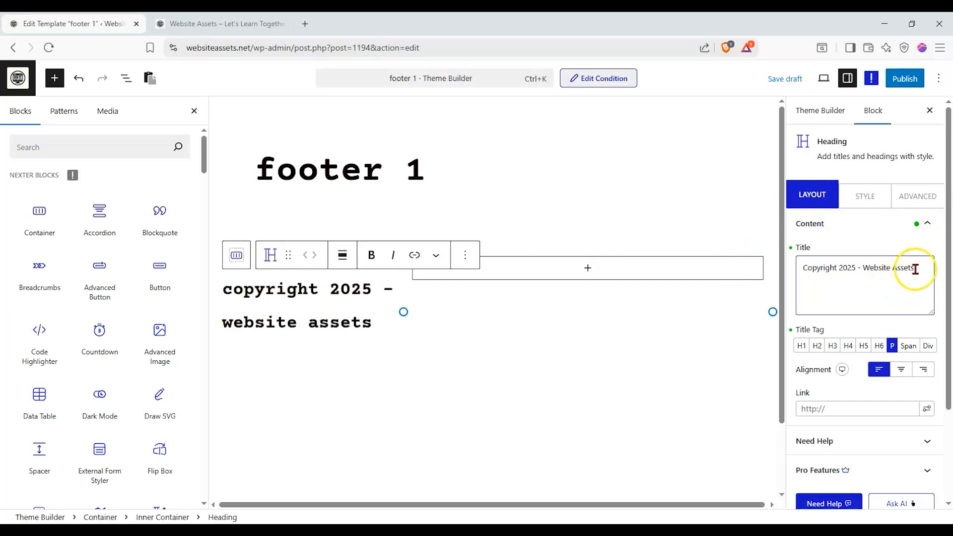
- Center-align the copyright heading and set its title color to black (000000)
{"action": "left_click", "coordinate": [902, 370]}
{"action": "scroll", "coordinate": [903, 372], "scroll_direction": "down", "scroll_amount": 2}
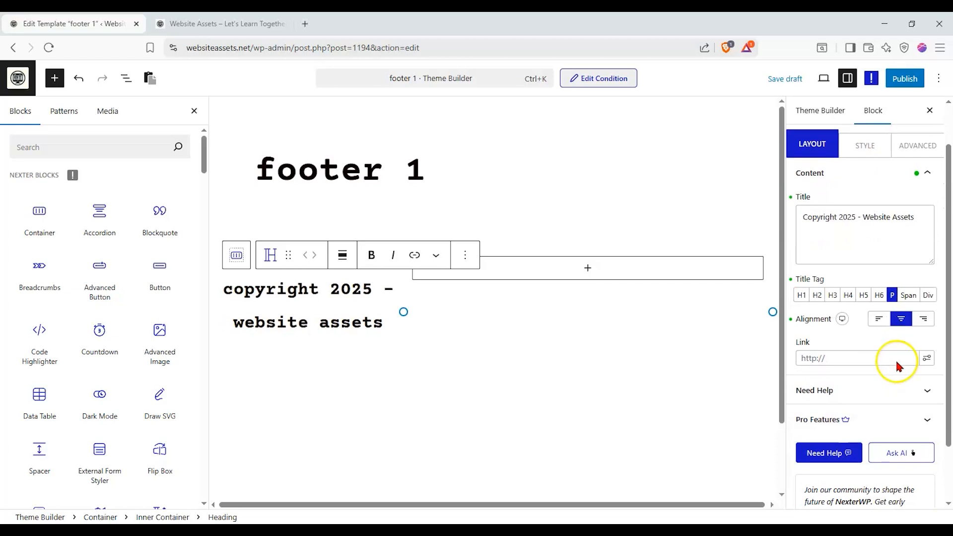
{"action": "scroll", "coordinate": [895, 359], "scroll_direction": "up", "scroll_amount": 2}
{"action": "left_click", "coordinate": [874, 196]}
{"action": "left_click", "coordinate": [913, 251]}
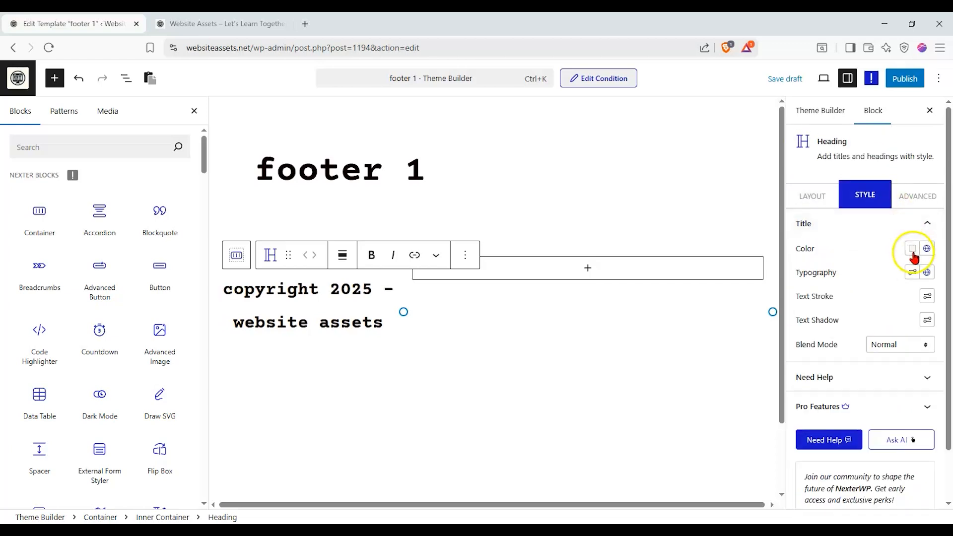
{"action": "left_click_drag", "start_coordinate": [800, 287], "coordinate": [765, 404]}
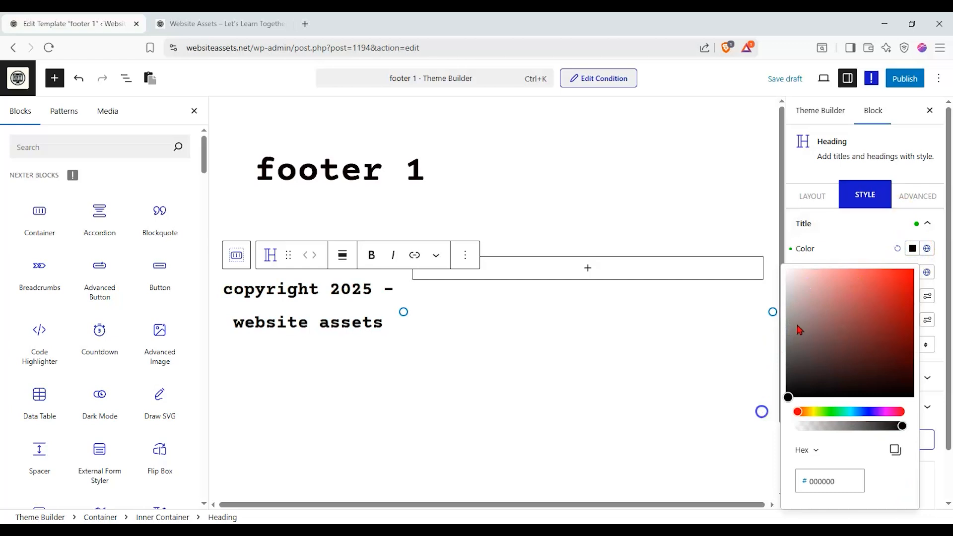
{"action": "left_click", "coordinate": [878, 248]}
- Set the copyright heading's typography to Times New Roman, 47% font size, with the B text decoration option
{"action": "left_click", "coordinate": [912, 272]}
{"action": "left_click", "coordinate": [889, 343]}
{"action": "left_click", "coordinate": [885, 401]}
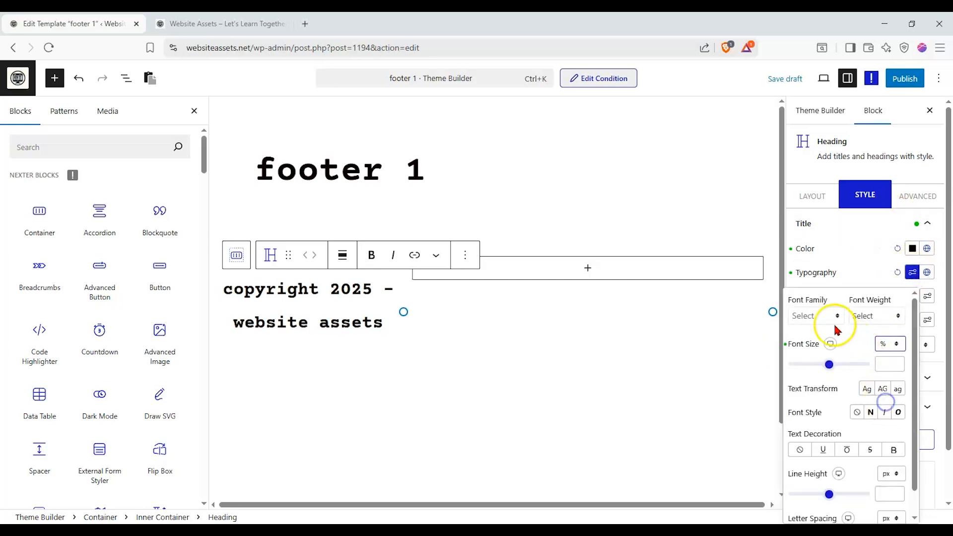
{"action": "left_click", "coordinate": [835, 324]}
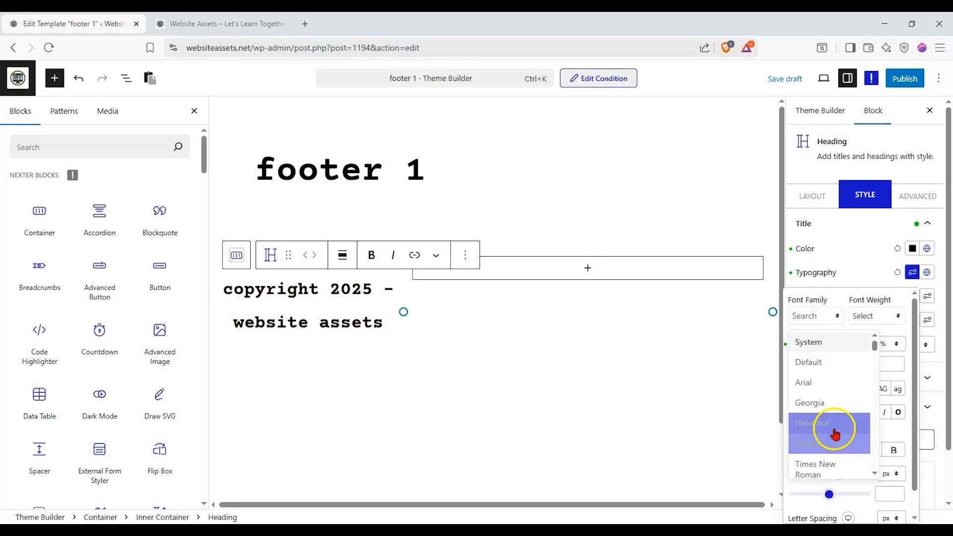
{"action": "left_click", "coordinate": [831, 458]}
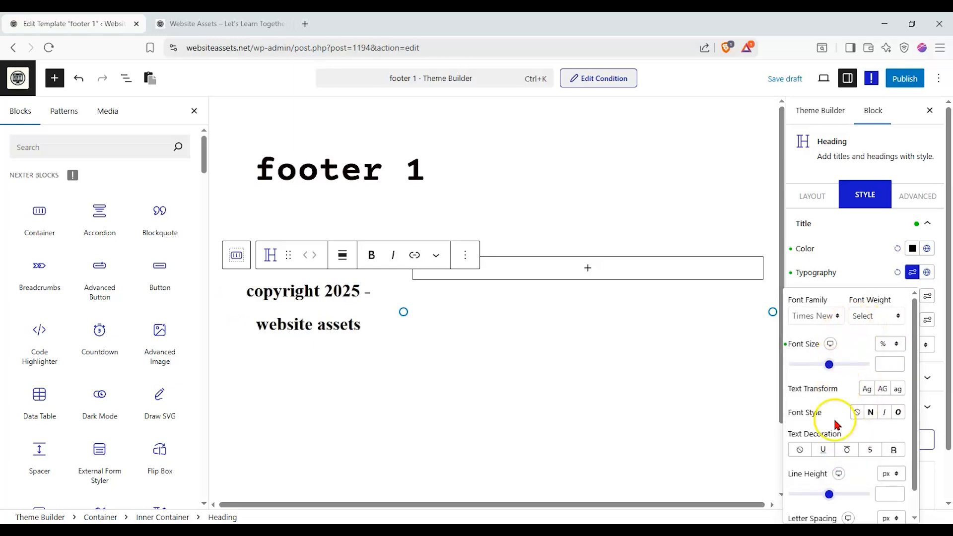
{"action": "left_click", "coordinate": [893, 449]}
{"action": "mouse_move", "coordinate": [828, 364]}
{"action": "left_mouse_down"}
{"action": "mouse_move", "coordinate": [813, 365]}
{"action": "mouse_move", "coordinate": [827, 371]}
{"action": "left_mouse_up"}
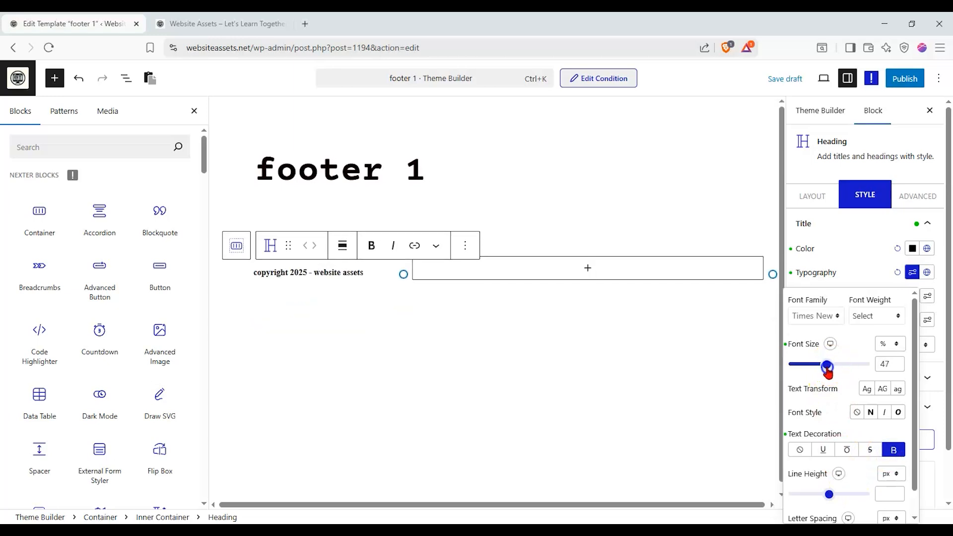
{"action": "left_click", "coordinate": [854, 267]}
- Center the row and column alignment of the inner container that holds the copyright heading
{"action": "left_click", "coordinate": [127, 86]}
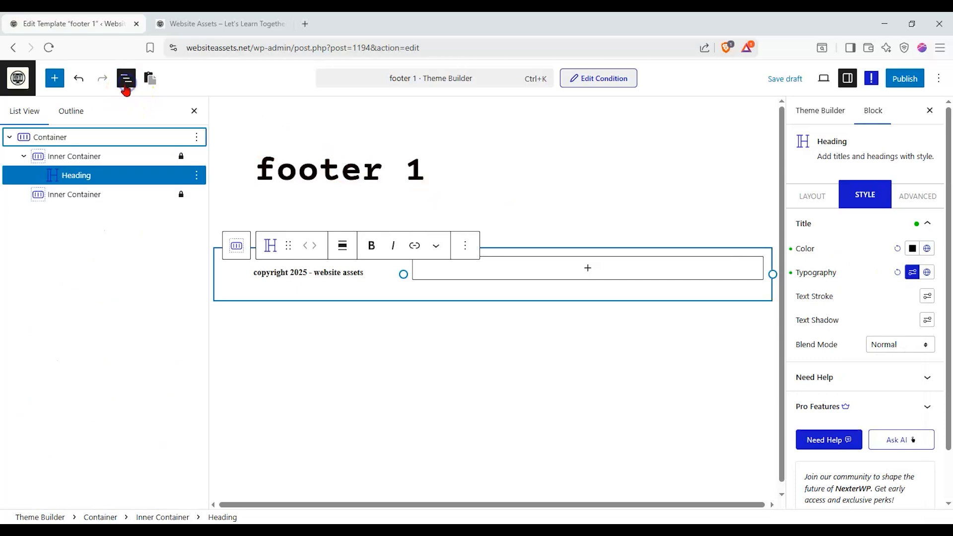
{"action": "left_click", "coordinate": [97, 156]}
{"action": "left_click", "coordinate": [814, 208]}
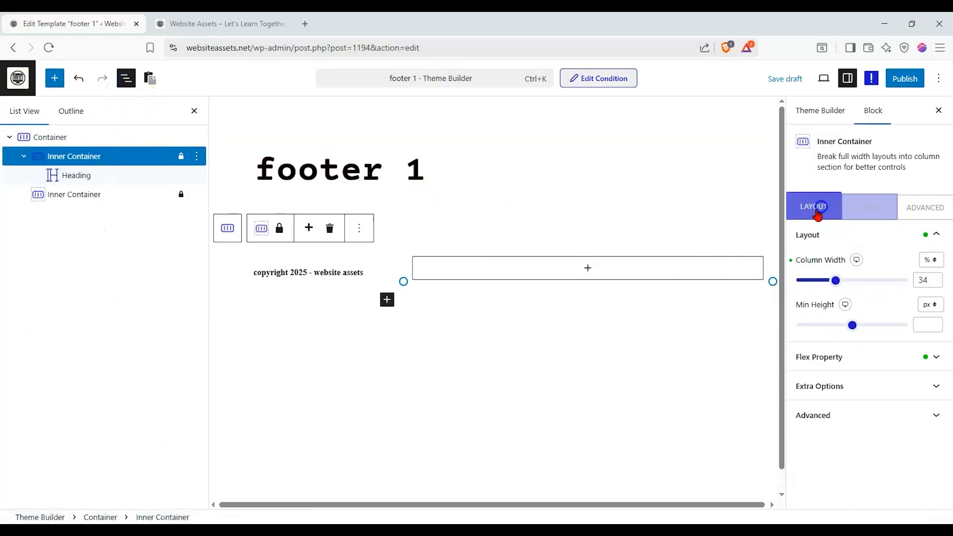
{"action": "left_click", "coordinate": [872, 362]}
{"action": "left_click", "coordinate": [835, 341]}
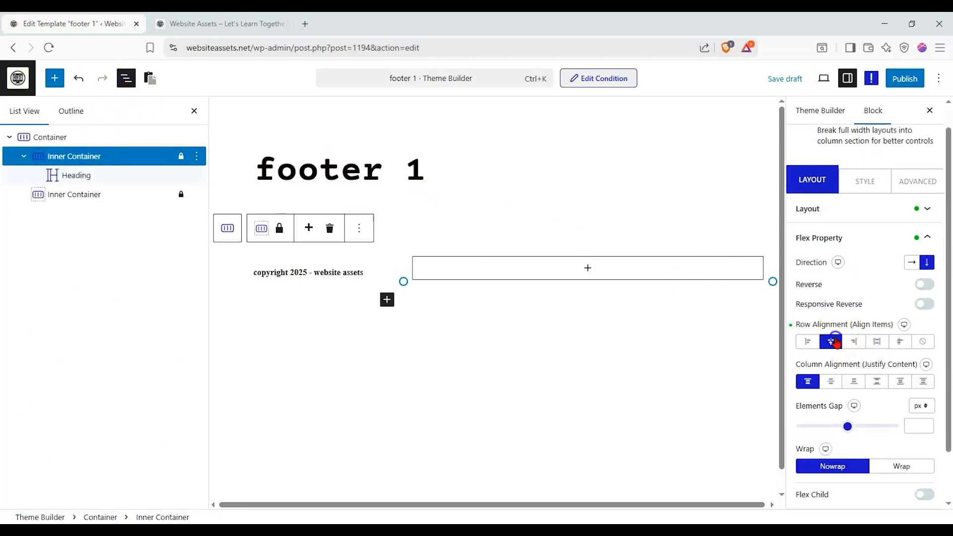
{"action": "left_click", "coordinate": [900, 383]}
{"action": "left_click", "coordinate": [835, 382]}
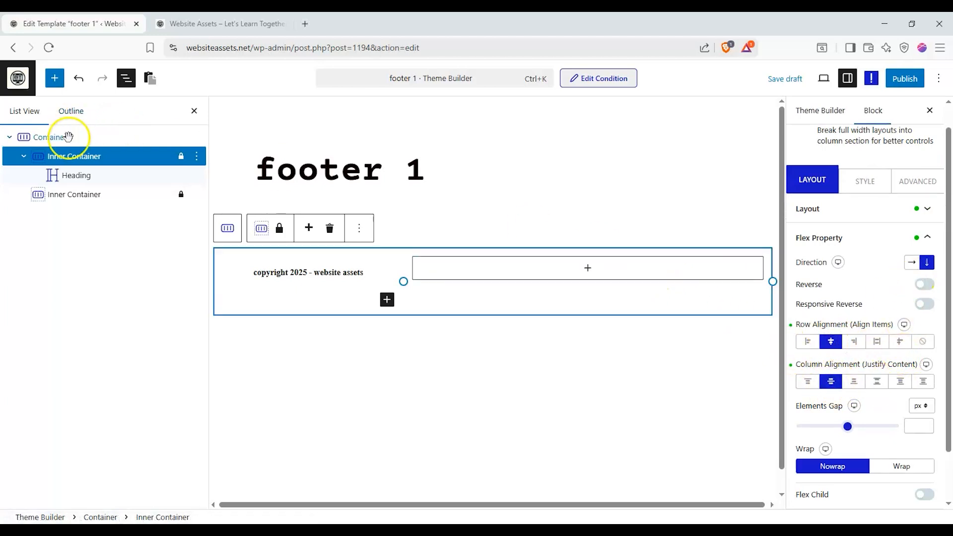
- Search the blocks for "soci" and add a Social Icon block to the empty wide column of the footer
{"action": "left_click", "coordinate": [97, 194]}
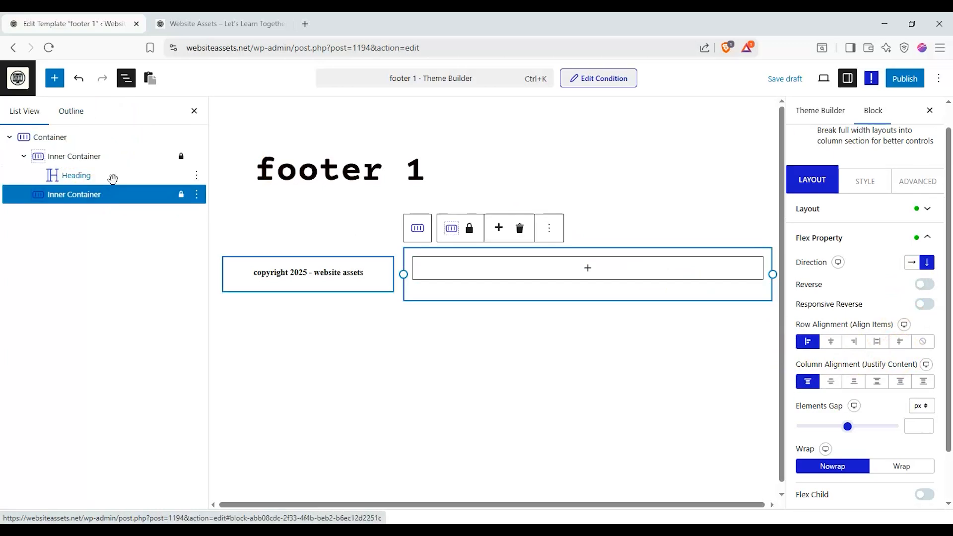
{"action": "left_click", "coordinate": [60, 110]}
{"action": "left_click", "coordinate": [56, 80]}
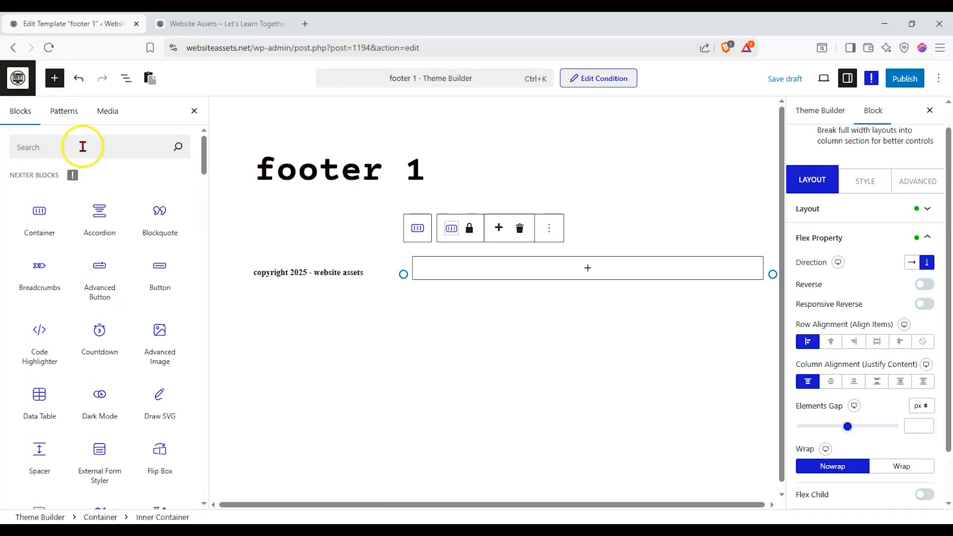
{"action": "left_click", "coordinate": [82, 146]}
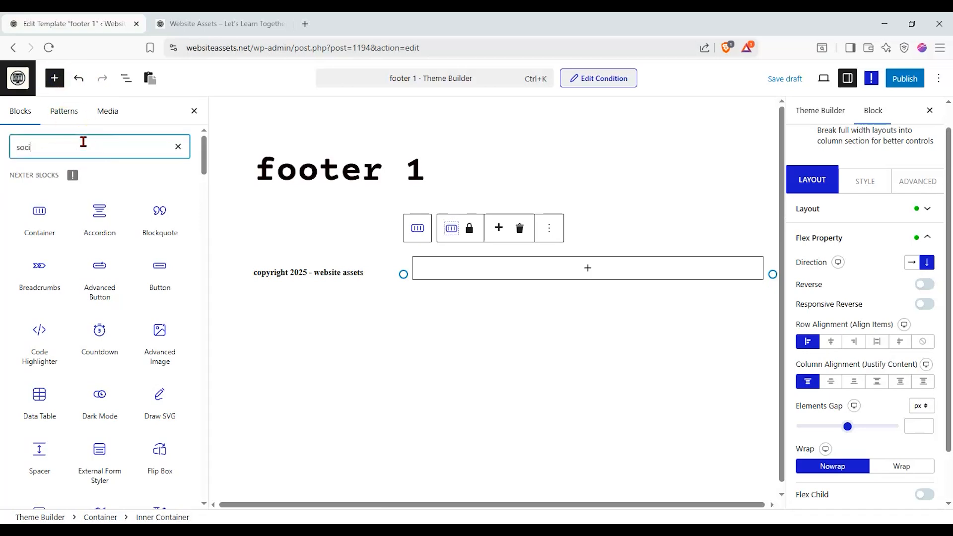
{"action": "mouse_move", "coordinate": [102, 207]}
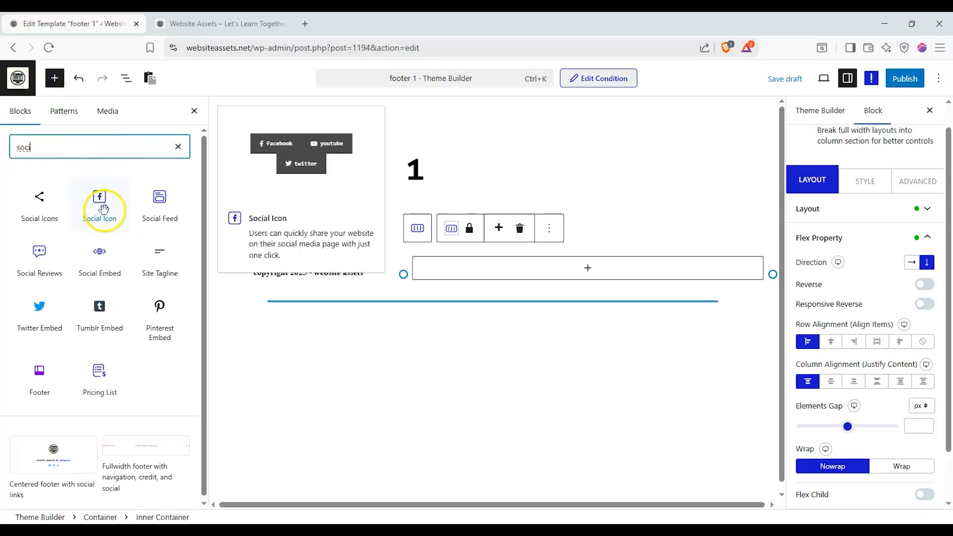
{"action": "left_click_drag", "start_coordinate": [101, 199], "coordinate": [548, 275]}
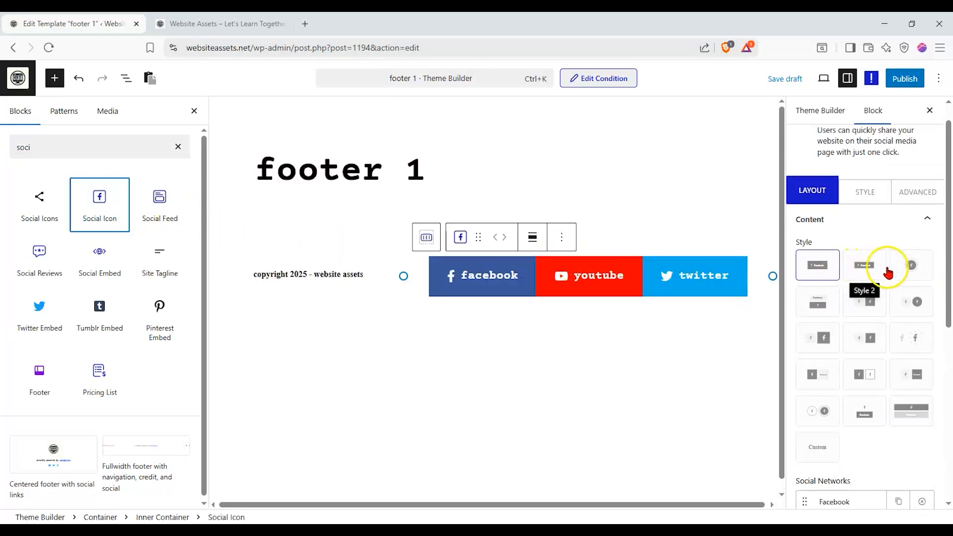
- Try several icon styles on the Social Icon block, settle on Style 8, and close the block inserter
{"action": "left_click", "coordinate": [909, 338]}
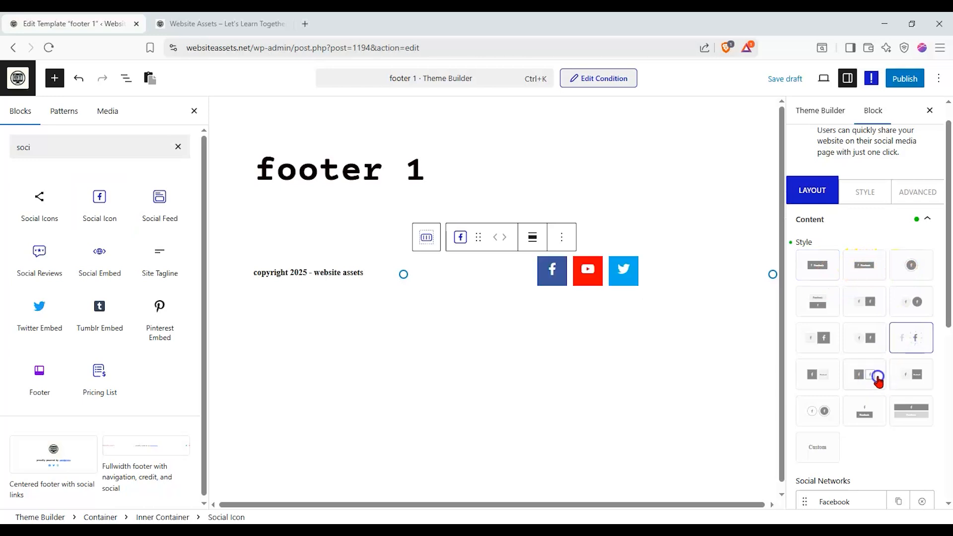
{"action": "left_click", "coordinate": [819, 376]}
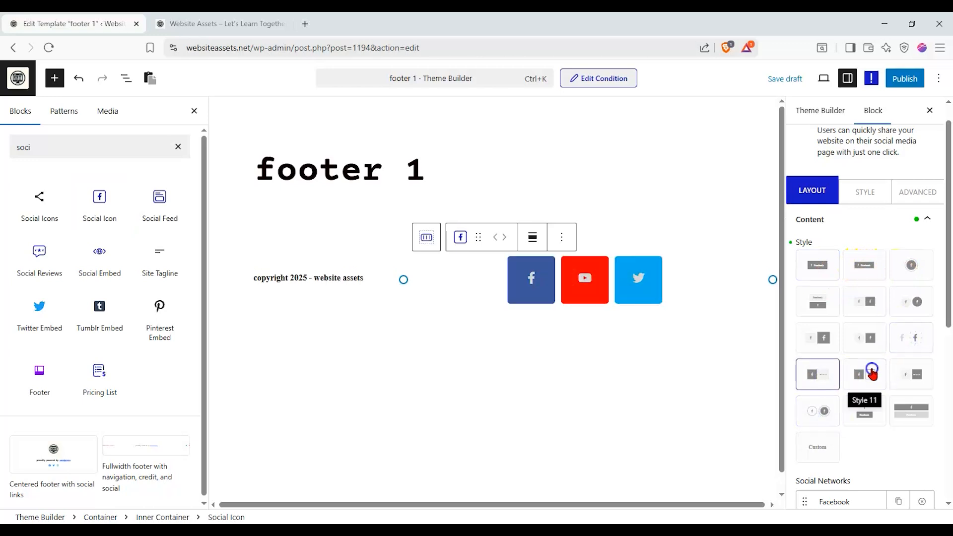
{"action": "left_click", "coordinate": [908, 336]}
{"action": "left_click", "coordinate": [871, 339]}
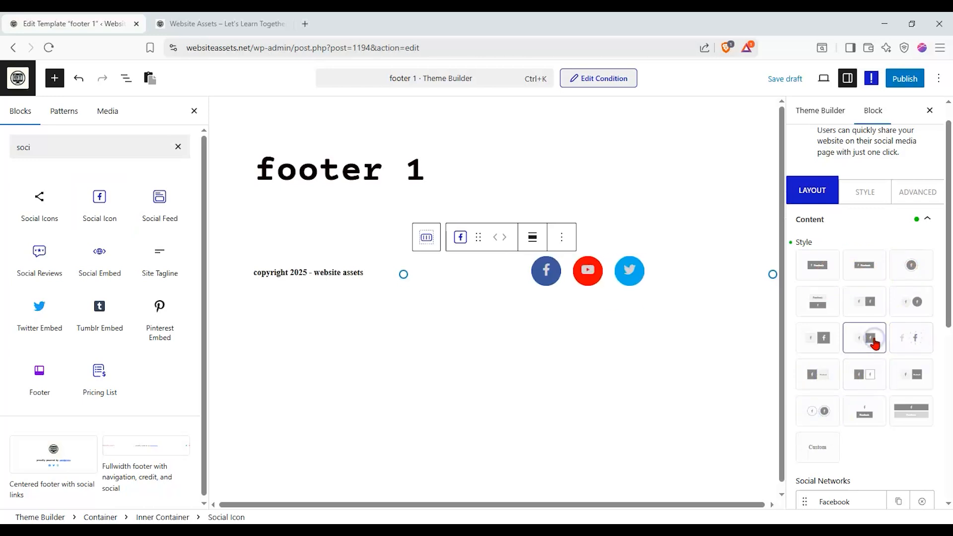
{"action": "left_click", "coordinate": [908, 340]}
{"action": "left_click", "coordinate": [871, 338]}
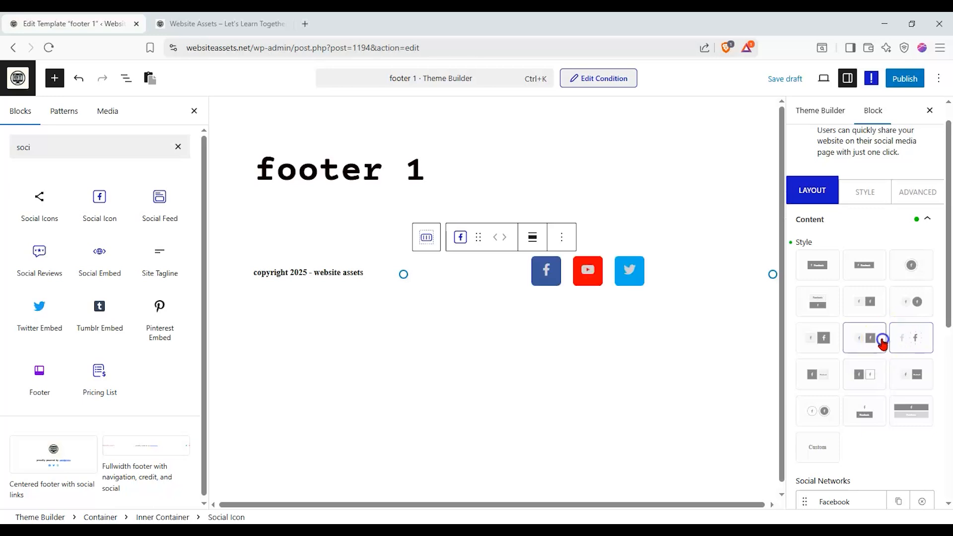
{"action": "scroll", "coordinate": [866, 343], "scroll_direction": "down", "scroll_amount": 2}
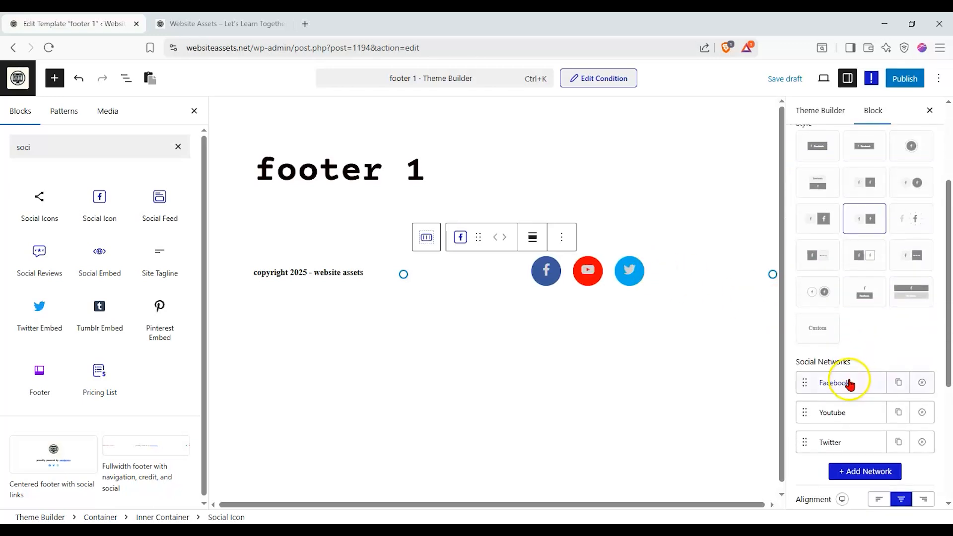
{"action": "left_click", "coordinate": [194, 113]}
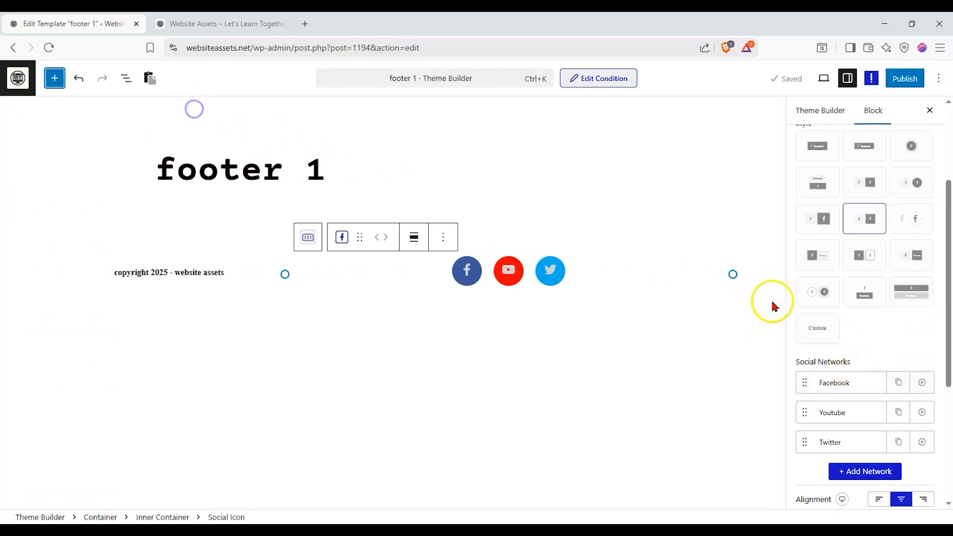
- Examine the Facebook entry's settings and the networks available for it, keeping Facebook selected
{"action": "scroll", "coordinate": [910, 308], "scroll_direction": "up", "scroll_amount": 3}
{"action": "scroll", "coordinate": [885, 296], "scroll_direction": "down", "scroll_amount": 1}
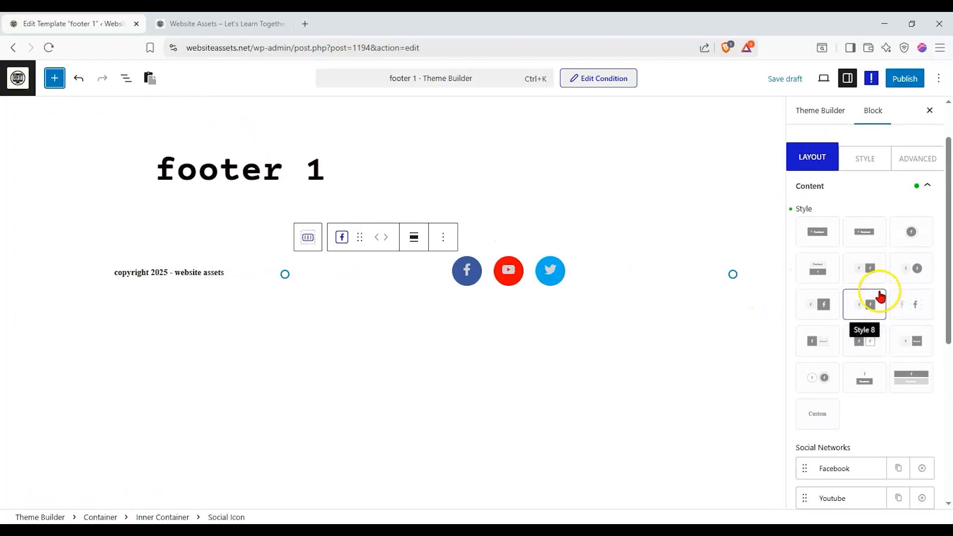
{"action": "scroll", "coordinate": [896, 329], "scroll_direction": "down", "scroll_amount": 1}
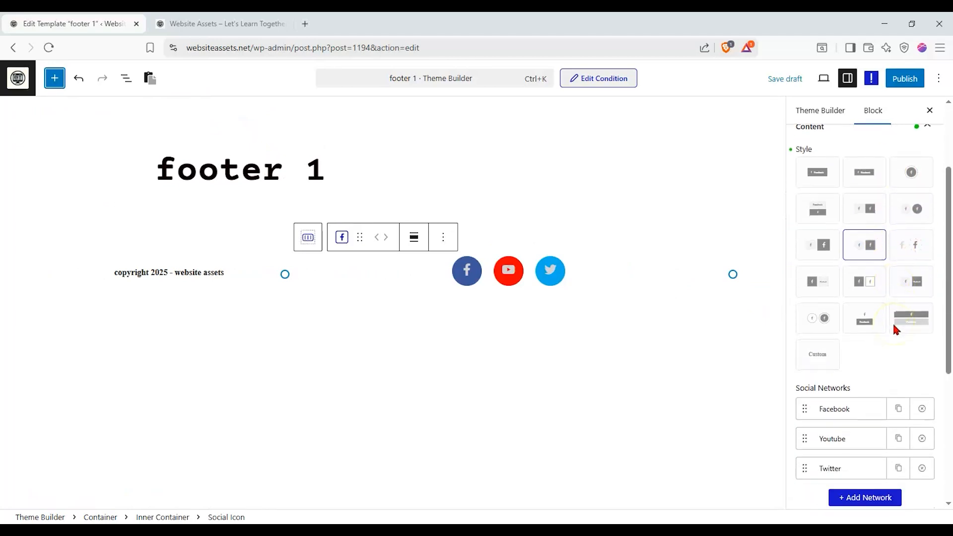
{"action": "left_click", "coordinate": [841, 407]}
{"action": "scroll", "coordinate": [874, 382], "scroll_direction": "down", "scroll_amount": 1}
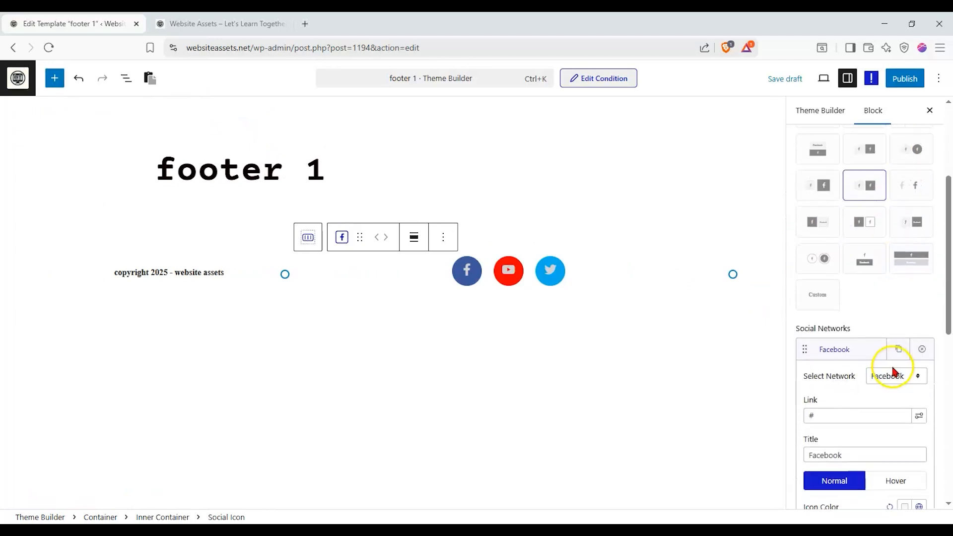
{"action": "left_click", "coordinate": [892, 375]}
{"action": "scroll", "coordinate": [891, 337], "scroll_direction": "down", "scroll_amount": 5}
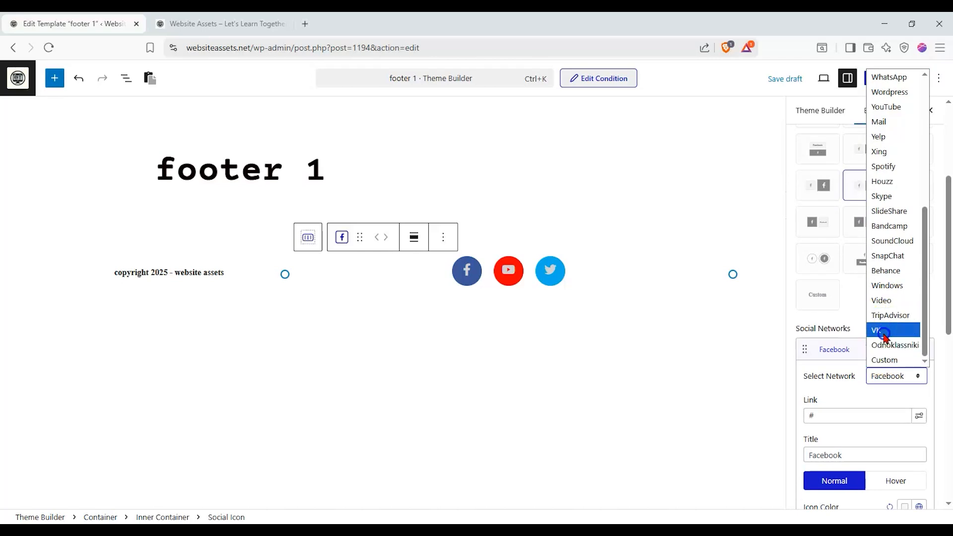
{"action": "left_click", "coordinate": [847, 390]}
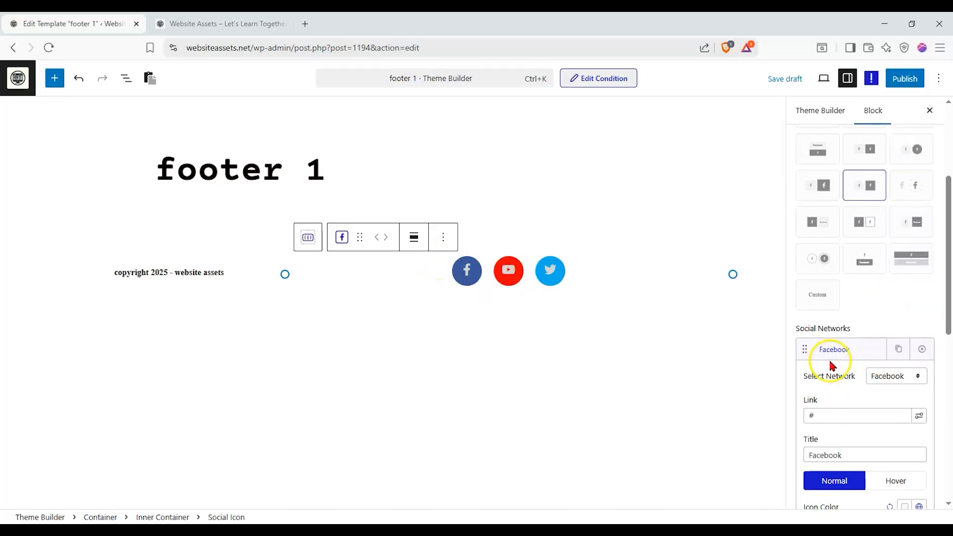
{"action": "left_click", "coordinate": [849, 347]}
- Add a fourth entry to the social networks and set its network to Instagram
{"action": "left_click", "coordinate": [854, 436]}
{"action": "scroll", "coordinate": [868, 377], "scroll_direction": "down", "scroll_amount": 3}
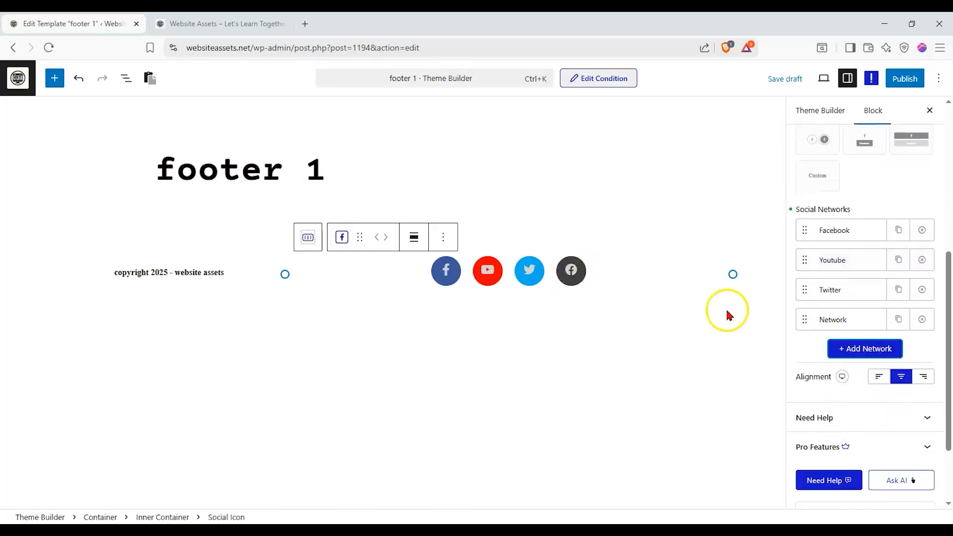
{"action": "left_click", "coordinate": [832, 320]}
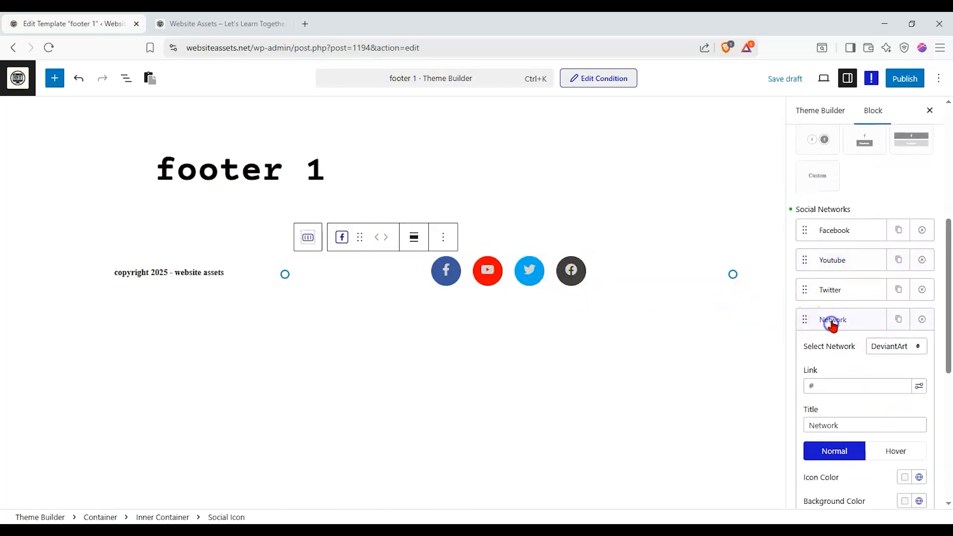
{"action": "left_click", "coordinate": [905, 346]}
{"action": "scroll", "coordinate": [892, 154], "scroll_direction": "down", "scroll_amount": 1}
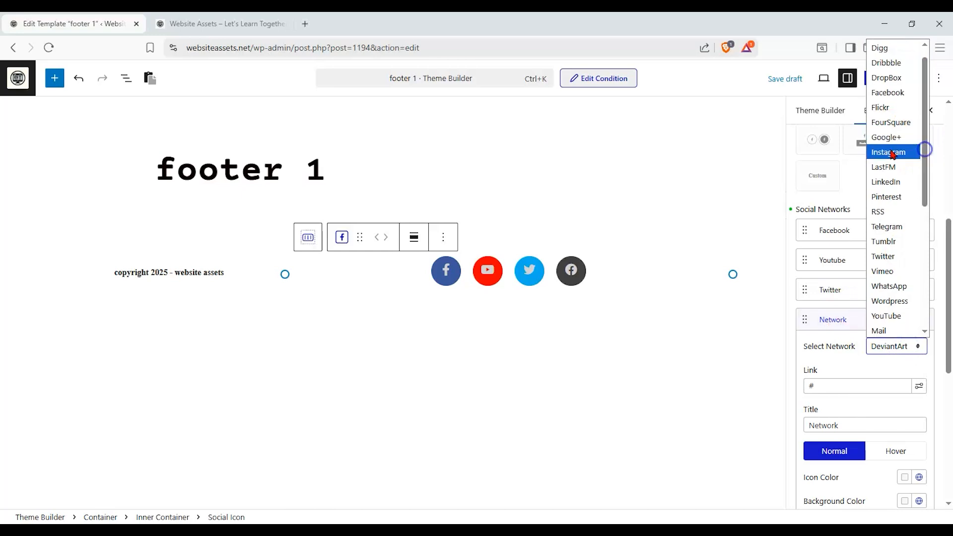
{"action": "left_click", "coordinate": [890, 153]}
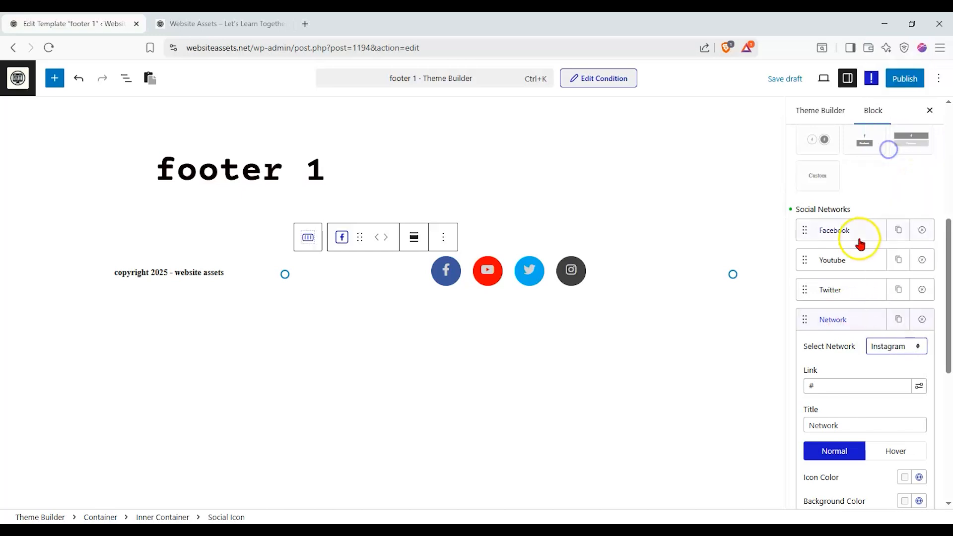
- Set the Instagram entry's normal background color to light orange, FFC573
{"action": "scroll", "coordinate": [884, 421], "scroll_direction": "down", "scroll_amount": 3}
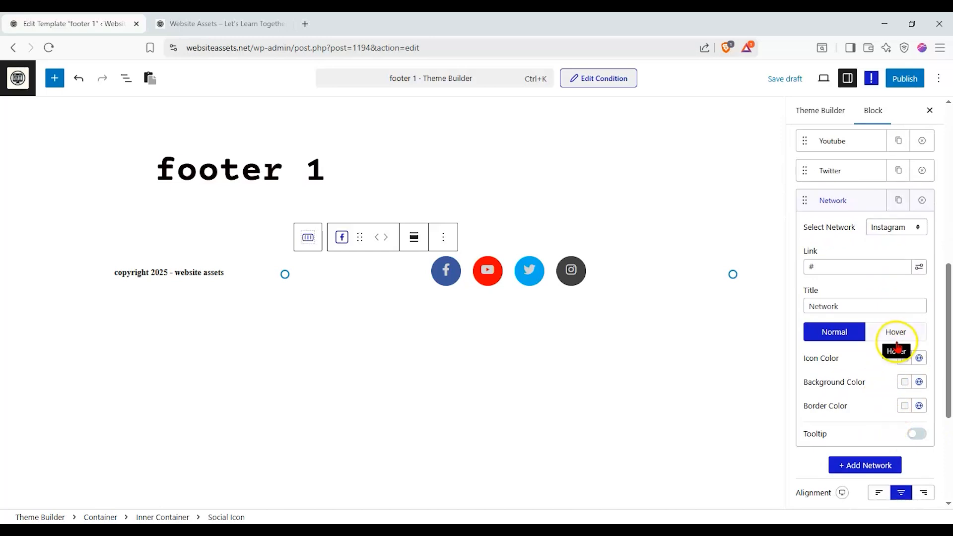
{"action": "left_click", "coordinate": [904, 383]}
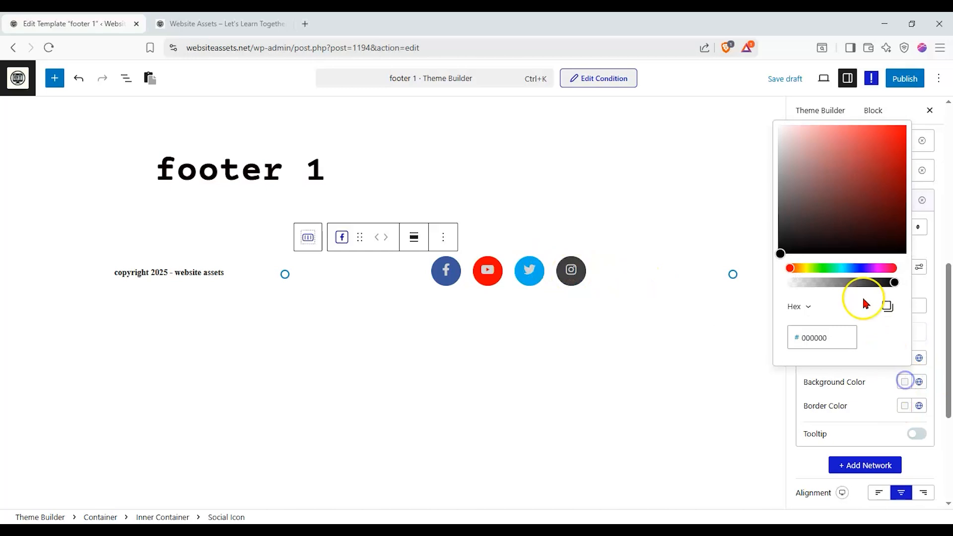
{"action": "left_click_drag", "start_coordinate": [798, 268], "coordinate": [803, 267]}
{"action": "left_click_drag", "start_coordinate": [846, 134], "coordinate": [904, 175]}
{"action": "left_click", "coordinate": [808, 269]}
{"action": "left_click_drag", "start_coordinate": [807, 268], "coordinate": [800, 268]}
{"action": "left_click_drag", "start_coordinate": [904, 175], "coordinate": [848, 127]}
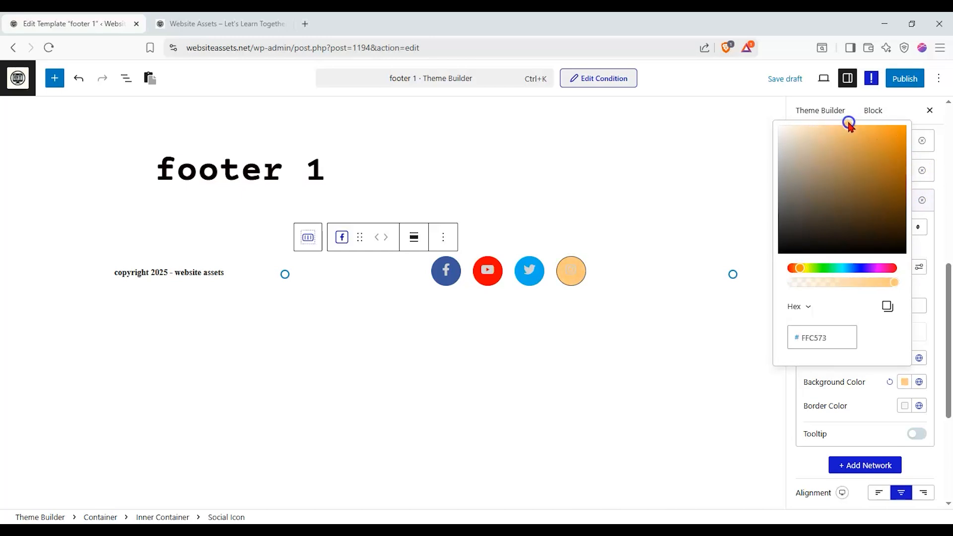
{"action": "left_click", "coordinate": [860, 391]}
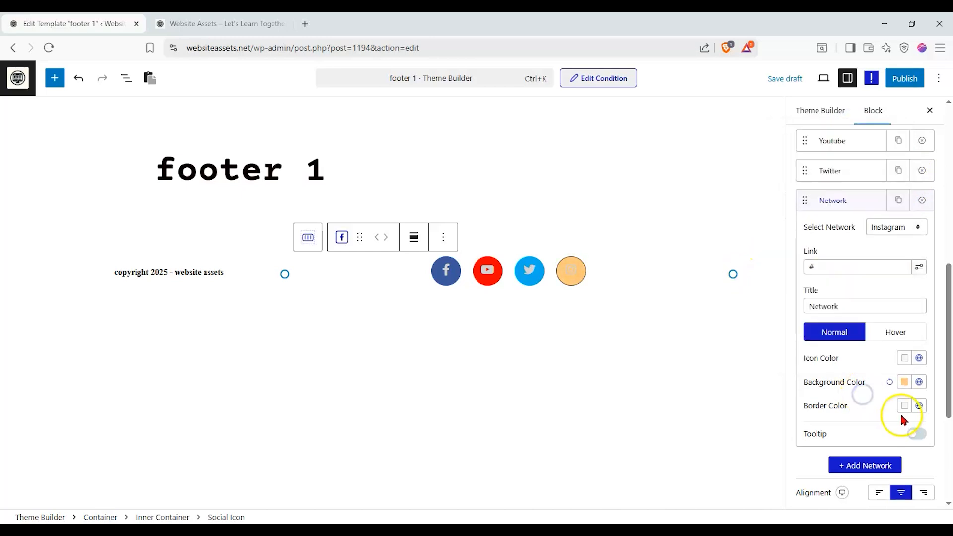
- Title the new entry Instagram and set its hover background color to red, FF0000
{"action": "left_click", "coordinate": [867, 274]}
{"action": "left_click", "coordinate": [829, 304]}
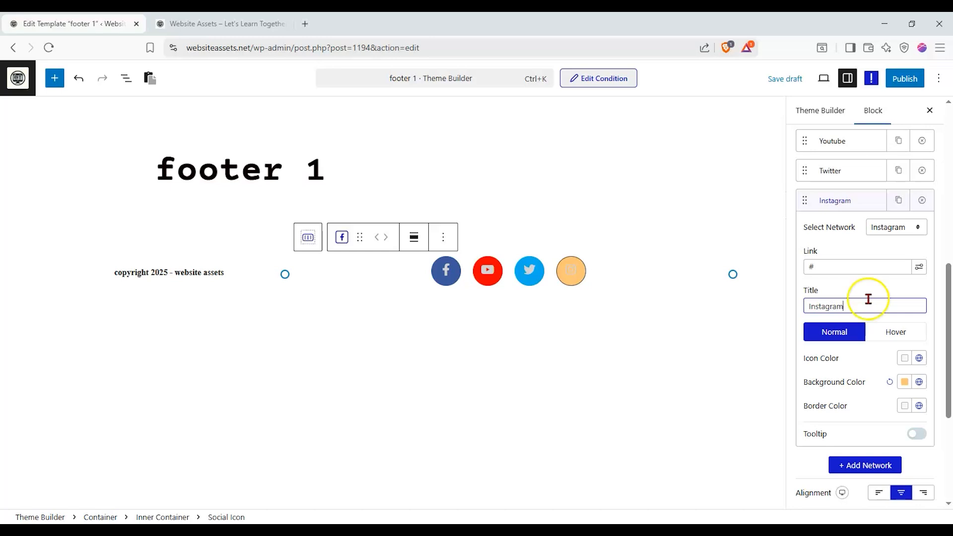
{"action": "left_click", "coordinate": [870, 338]}
{"action": "left_click", "coordinate": [903, 360]}
{"action": "left_click", "coordinate": [906, 380]}
{"action": "left_click", "coordinate": [907, 380]}
{"action": "left_click_drag", "start_coordinate": [882, 211], "coordinate": [921, 59]}
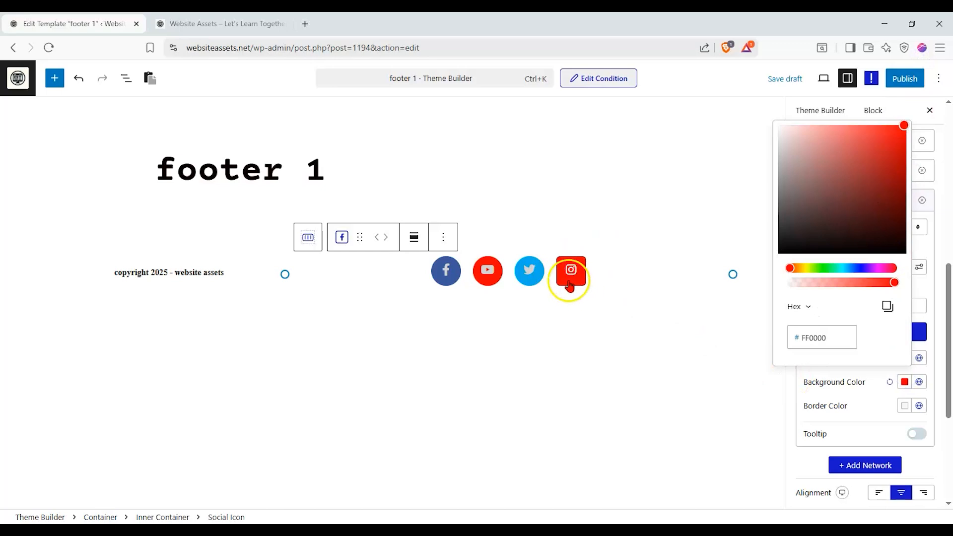
{"action": "left_click", "coordinate": [875, 391]}
- Set the Instagram entry's normal icon color to black
{"action": "left_click", "coordinate": [842, 340]}
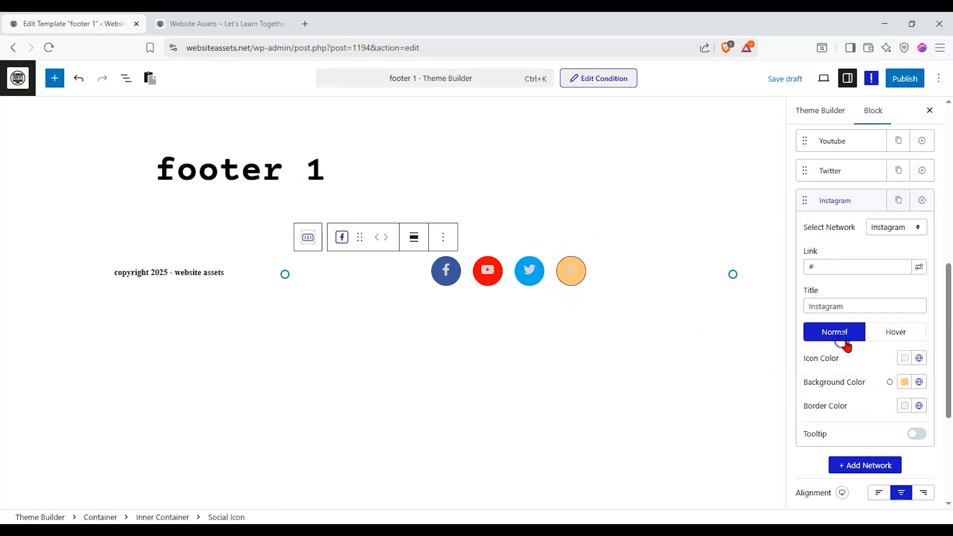
{"action": "left_click", "coordinate": [904, 358]}
{"action": "left_click", "coordinate": [745, 281]}
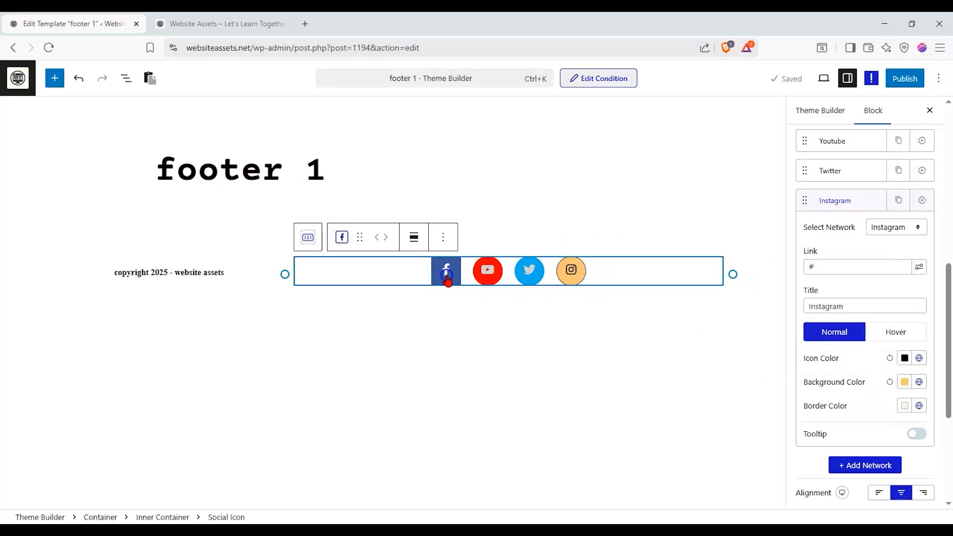
- Collapse the Instagram entry and move it between Facebook and Youtube in the social networks
{"action": "scroll", "coordinate": [872, 315], "scroll_direction": "up", "scroll_amount": 3}
{"action": "left_click", "coordinate": [849, 323]}
{"action": "left_click_drag", "start_coordinate": [805, 319], "coordinate": [808, 260]}
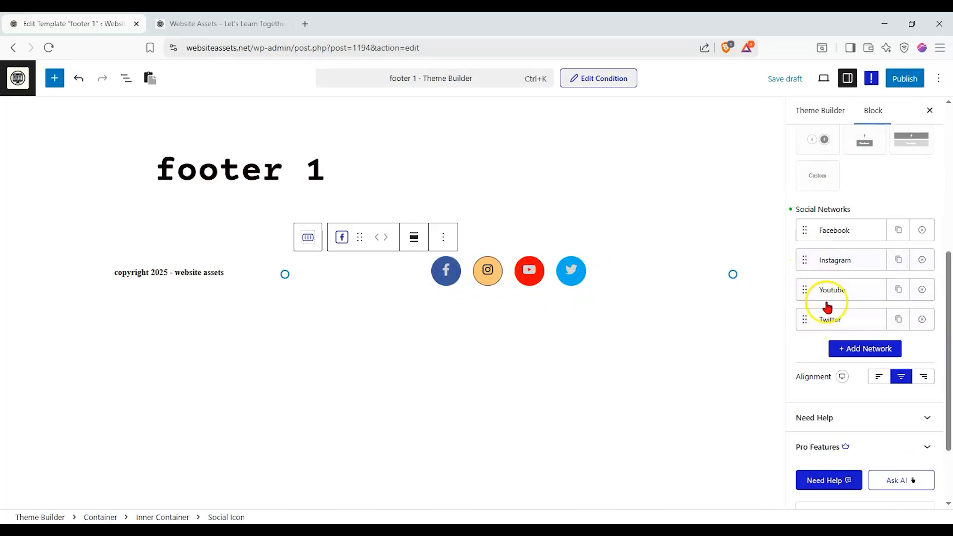
- Add a fifth social network entry and try SoundCloud, Houzz and WhatsApp as its network
{"action": "left_click", "coordinate": [842, 350]}
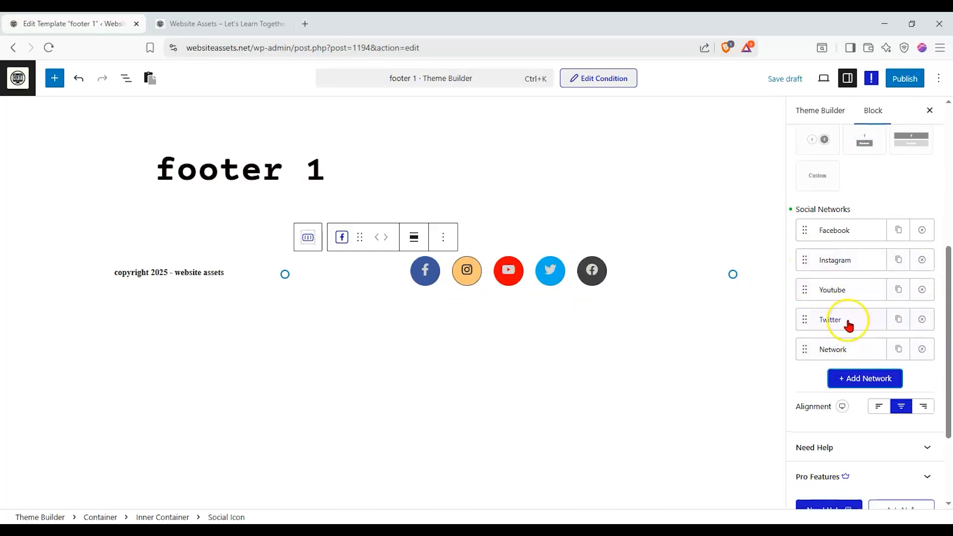
{"action": "left_click", "coordinate": [850, 353]}
{"action": "left_click", "coordinate": [868, 387]}
{"action": "scroll", "coordinate": [878, 368], "scroll_direction": "down", "scroll_amount": 5}
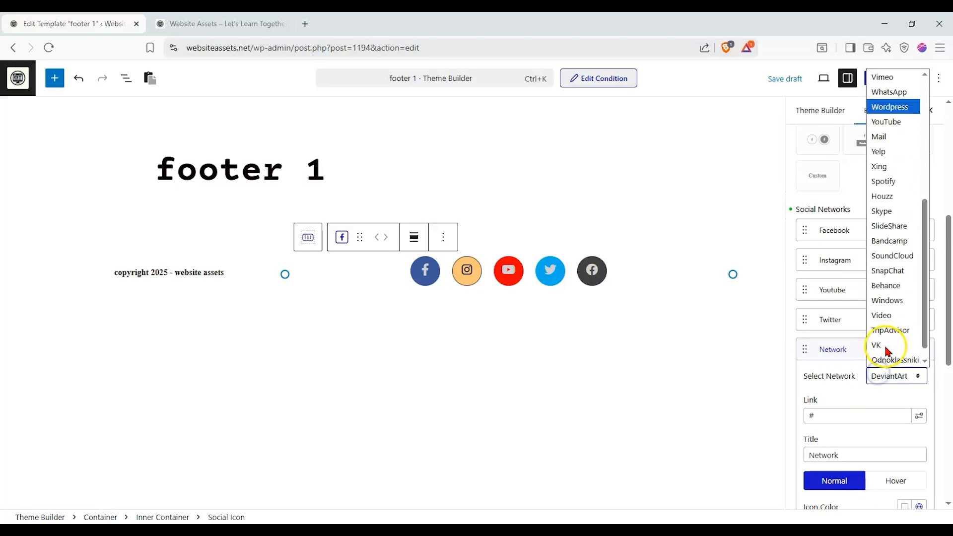
{"action": "left_click", "coordinate": [888, 362]}
{"action": "left_click", "coordinate": [888, 377]}
{"action": "scroll", "coordinate": [889, 364], "scroll_direction": "down", "scroll_amount": 3}
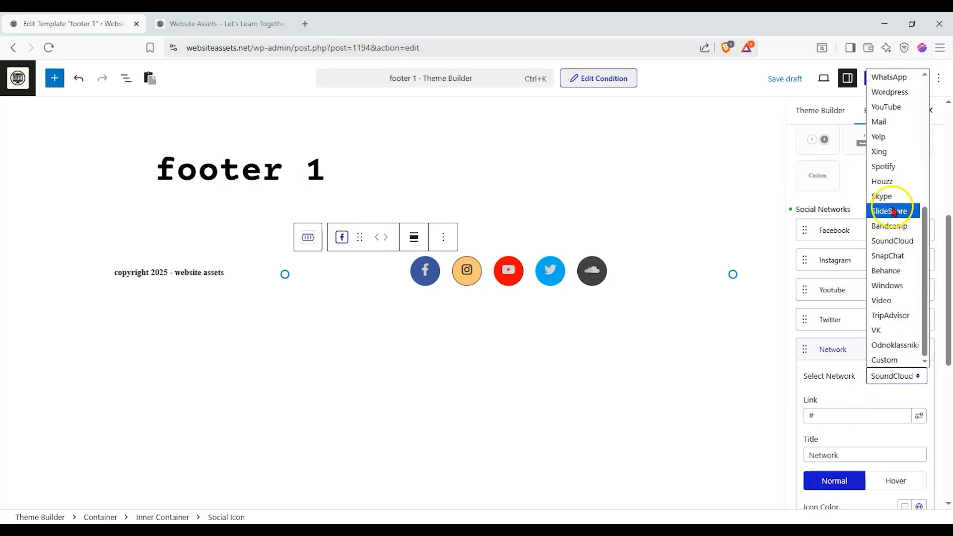
{"action": "left_click", "coordinate": [888, 181]}
{"action": "left_click", "coordinate": [892, 376]}
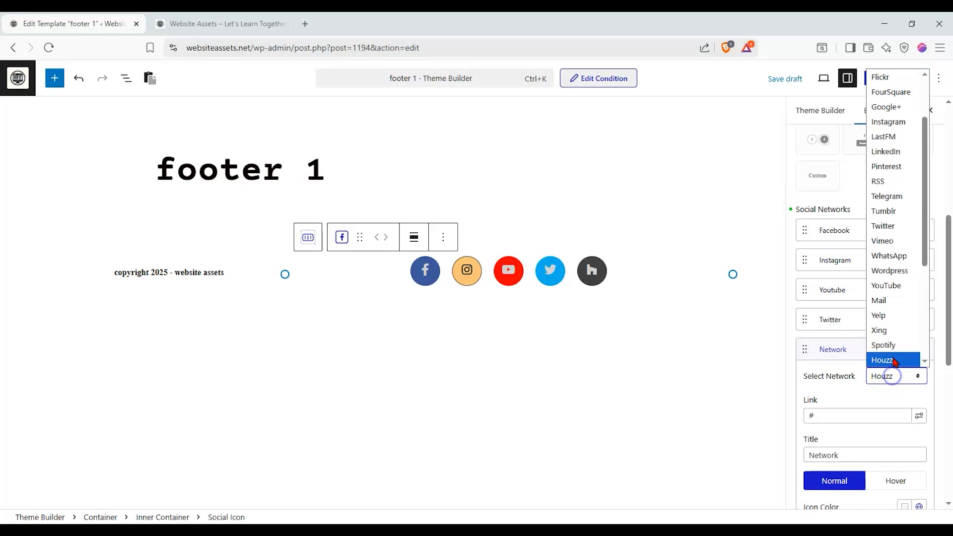
{"action": "left_click", "coordinate": [898, 255]}
- Change the fifth entry's network to Custom
{"action": "left_click", "coordinate": [892, 376]}
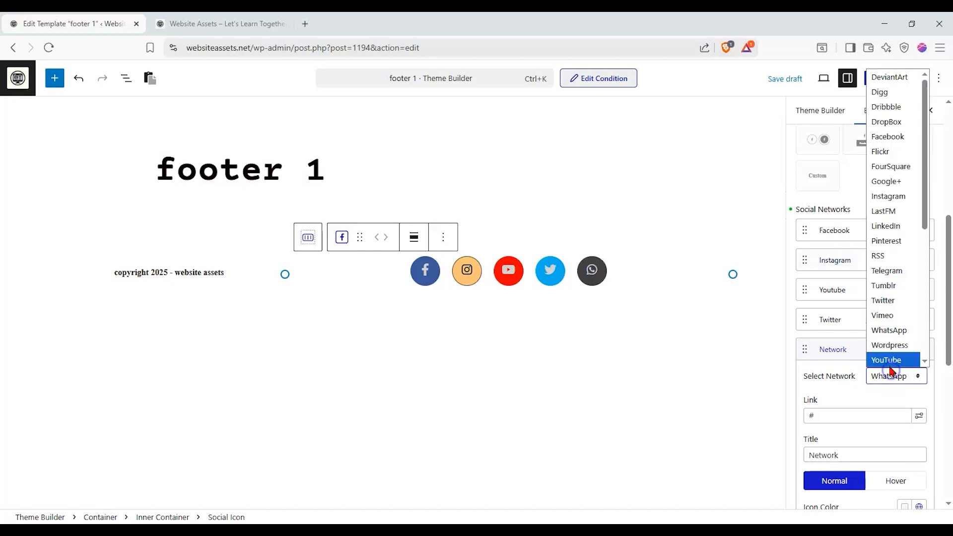
{"action": "scroll", "coordinate": [893, 343], "scroll_direction": "down", "scroll_amount": 5}
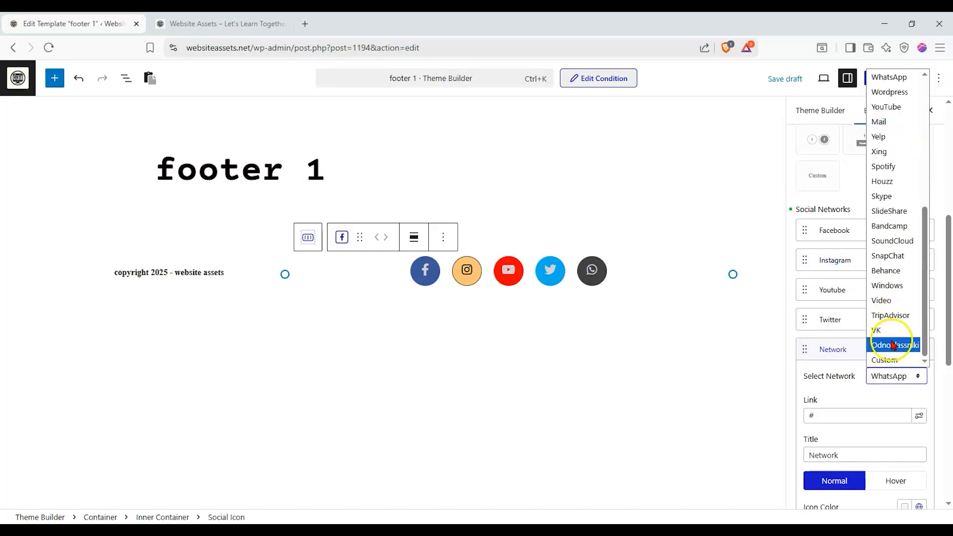
{"action": "left_click", "coordinate": [891, 358]}
{"action": "scroll", "coordinate": [899, 361], "scroll_direction": "down", "scroll_amount": 1}
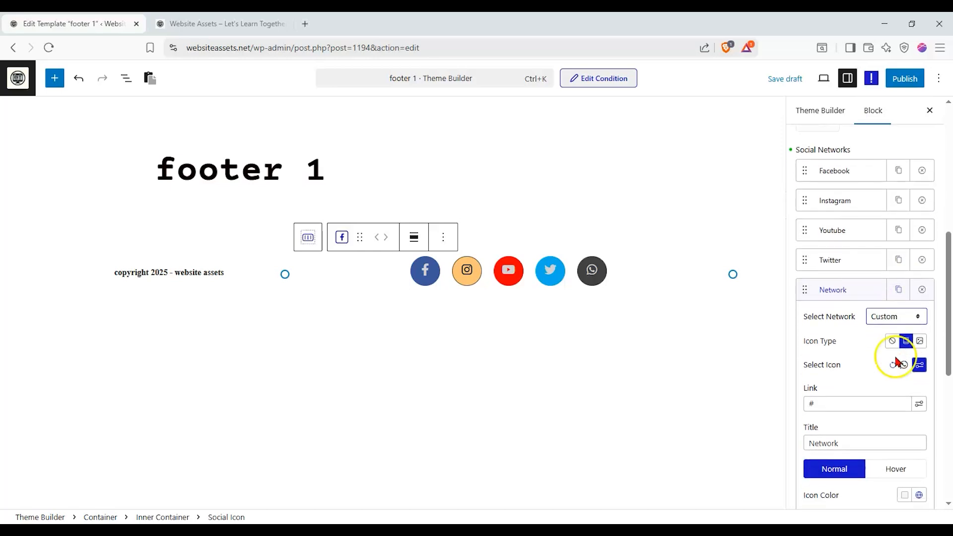
- Clear the custom entry's icon and choose the Font Awesome speech bubble with three dots
{"action": "left_click", "coordinate": [892, 364]}
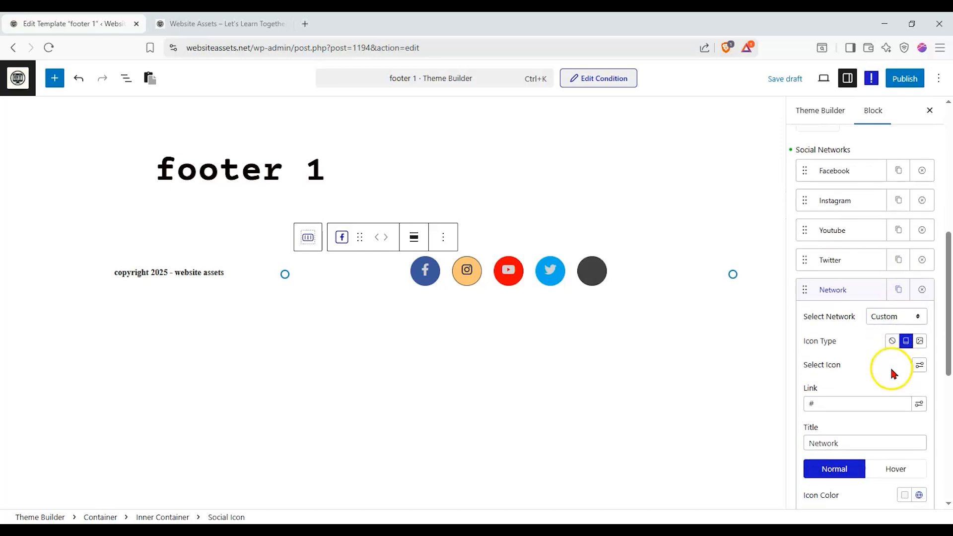
{"action": "left_click", "coordinate": [918, 366]}
{"action": "scroll", "coordinate": [899, 286], "scroll_direction": "down", "scroll_amount": 10}
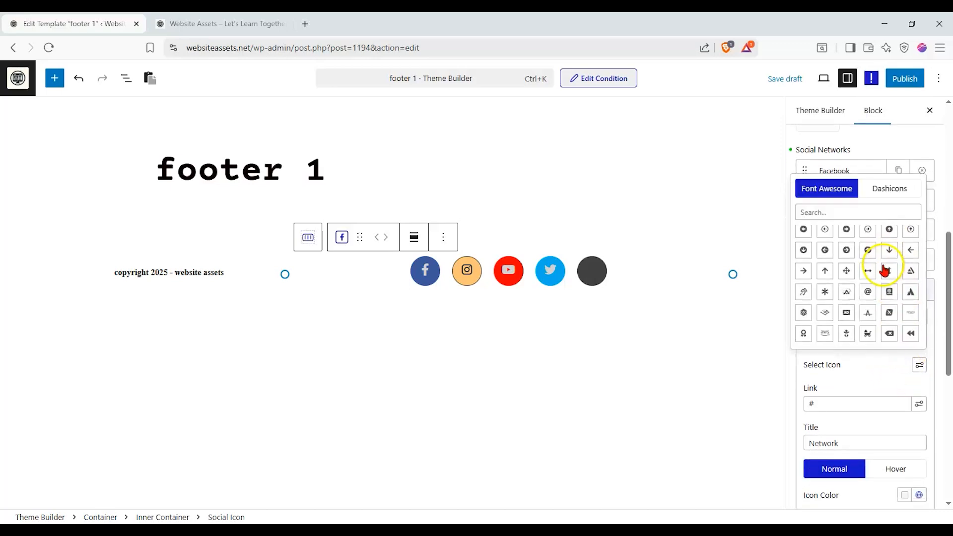
{"action": "scroll", "coordinate": [881, 278], "scroll_direction": "down", "scroll_amount": 3}
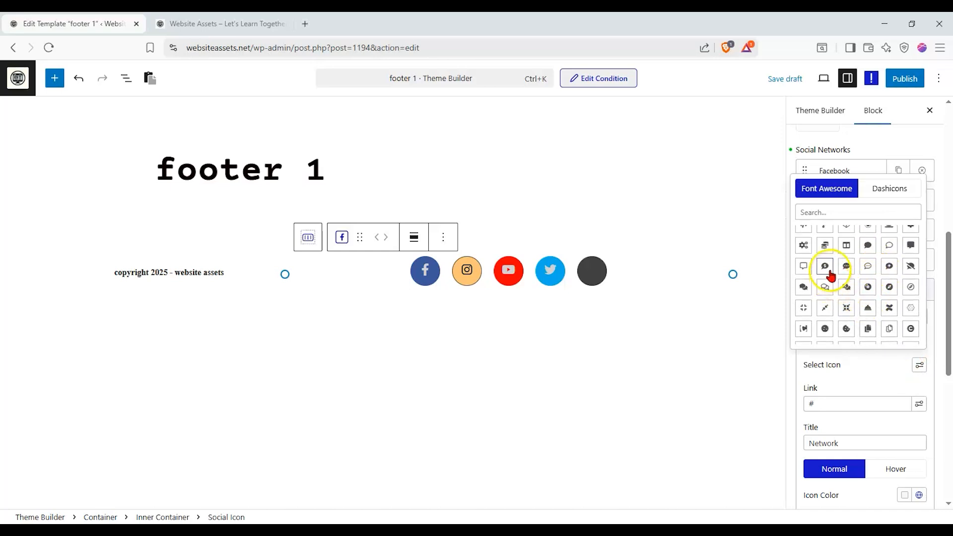
{"action": "left_click", "coordinate": [846, 267]}
{"action": "left_click", "coordinate": [857, 391]}
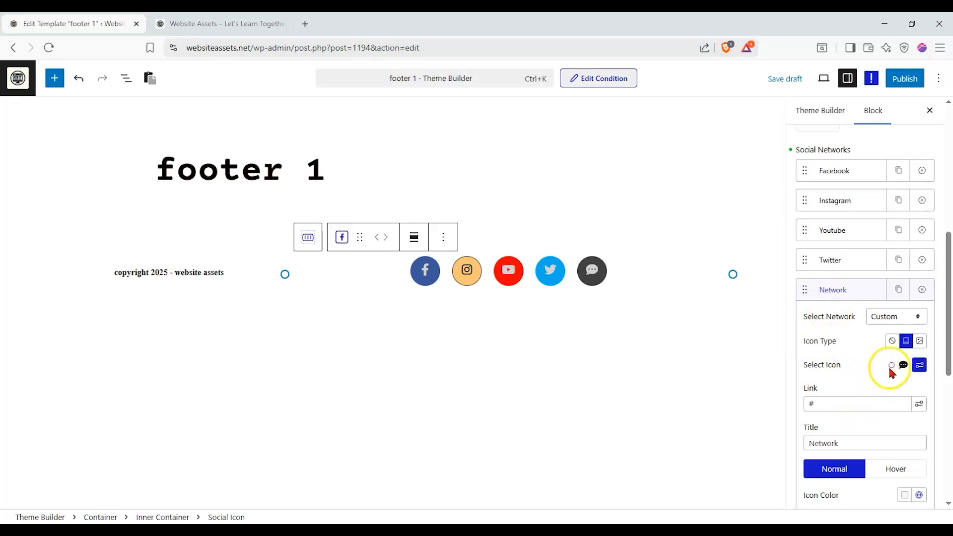
- Title the custom network entry SMS and check its link options
{"action": "double_click", "coordinate": [850, 441]}
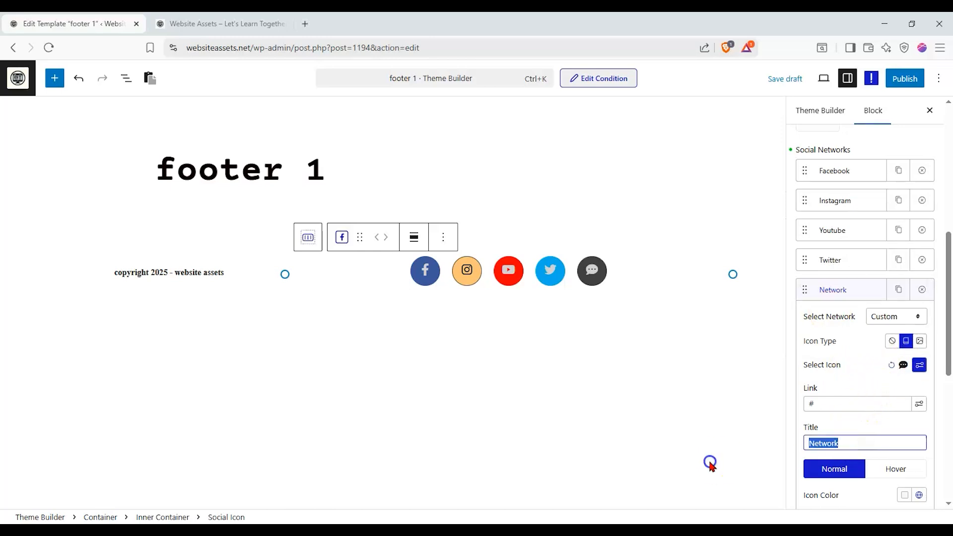
{"action": "type", "text": "SD"}
{"action": "key", "text": "BackSpace"}
{"action": "type", "text": "MS"}
{"action": "left_click", "coordinate": [841, 408]}
{"action": "left_click", "coordinate": [919, 404]}
{"action": "left_click", "coordinate": [918, 403]}
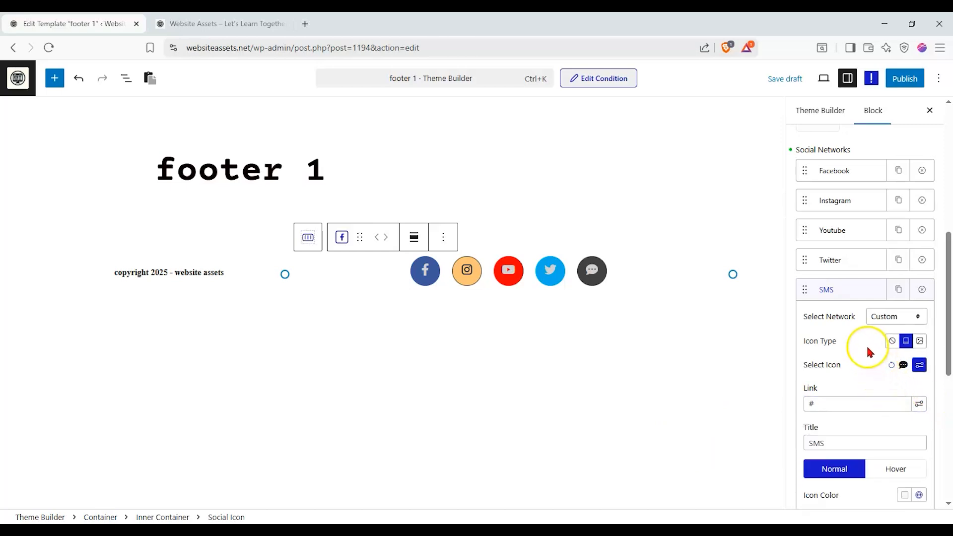
- Set the SMS entry's icon color to black from the Nexter Global Colors
{"action": "scroll", "coordinate": [867, 349], "scroll_direction": "down", "scroll_amount": 1}
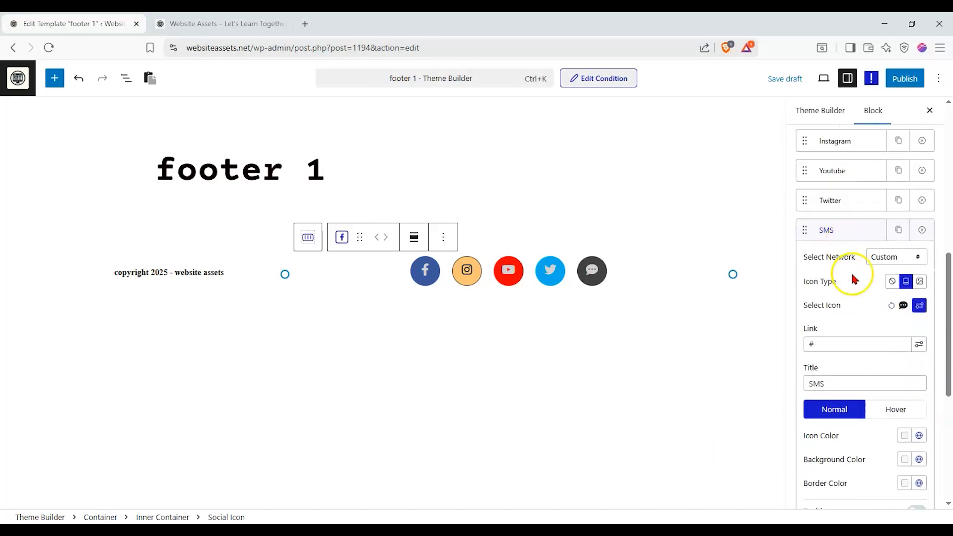
{"action": "left_click", "coordinate": [919, 436]}
{"action": "left_click", "coordinate": [803, 370]}
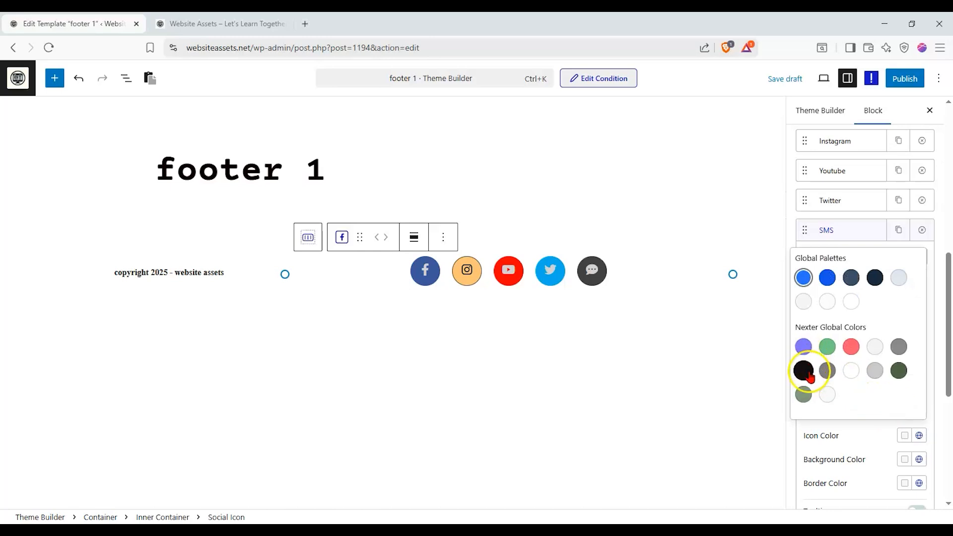
{"action": "left_click", "coordinate": [887, 444]}
- Try several global colors for the SMS entry's background and settle on the light green from Nexter Global Colors
{"action": "left_click", "coordinate": [919, 459]}
{"action": "left_click", "coordinate": [850, 370]}
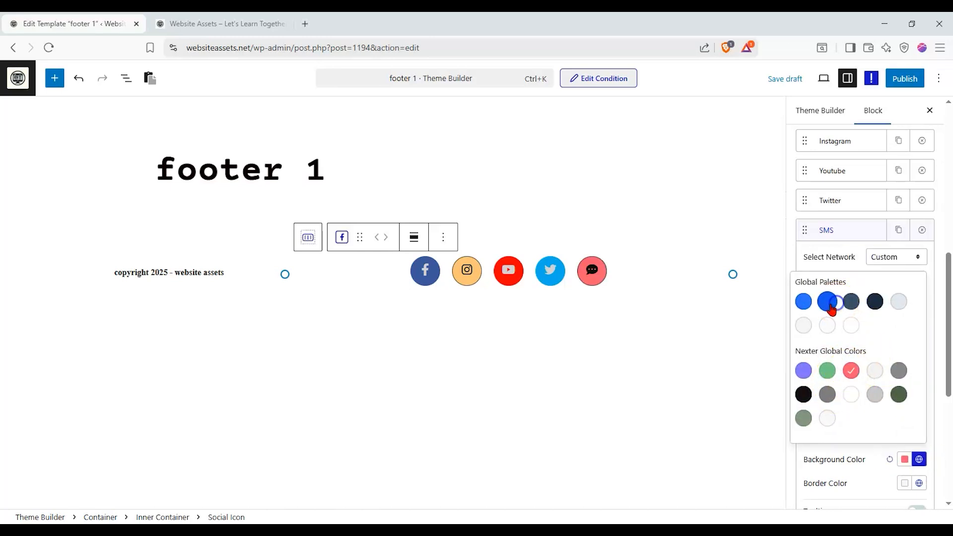
{"action": "left_click", "coordinate": [830, 305]}
{"action": "left_click", "coordinate": [803, 397]}
{"action": "left_click", "coordinate": [803, 419]}
{"action": "left_click", "coordinate": [828, 373]}
{"action": "left_click", "coordinate": [899, 395]}
{"action": "left_click", "coordinate": [828, 371]}
{"action": "left_click", "coordinate": [868, 472]}
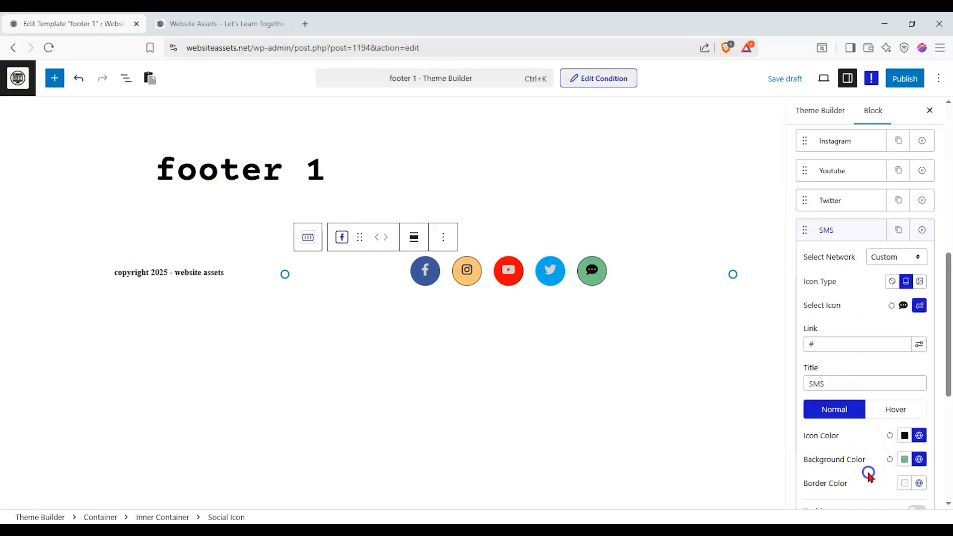
- Try left and right alignment for the social icons and return them to center
{"action": "scroll", "coordinate": [867, 446], "scroll_direction": "down", "scroll_amount": 3}
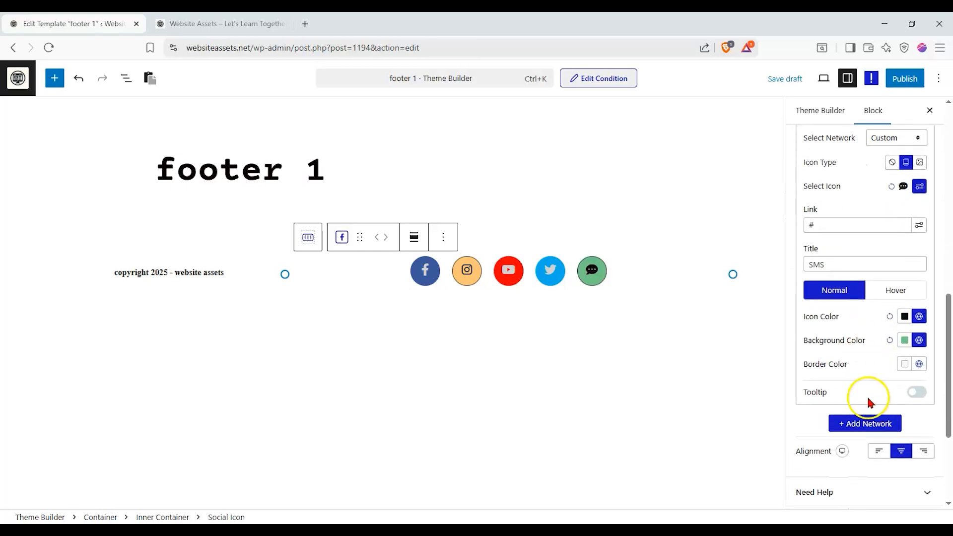
{"action": "left_click", "coordinate": [879, 451]}
{"action": "left_click", "coordinate": [923, 452]}
{"action": "left_click", "coordinate": [901, 451]}
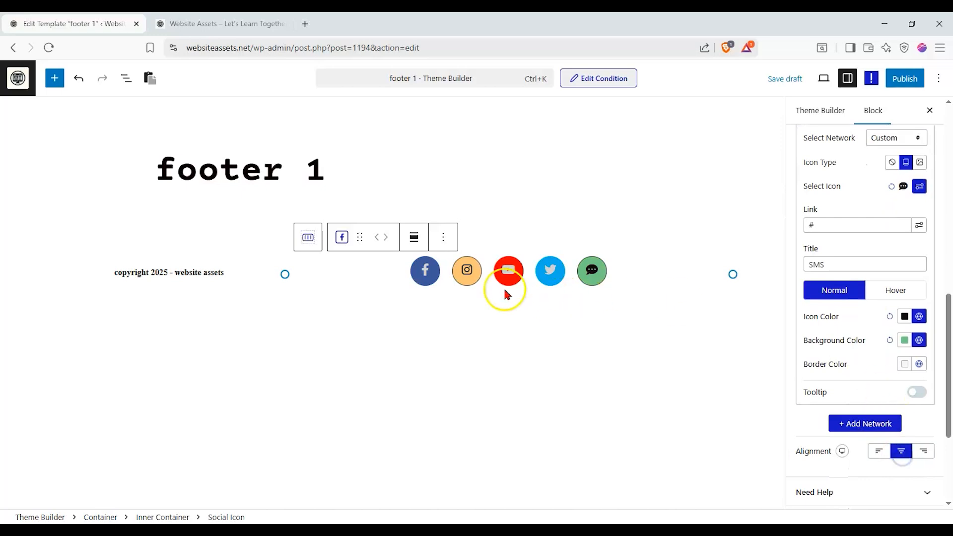
{"action": "scroll", "coordinate": [876, 392], "scroll_direction": "down", "scroll_amount": 1}
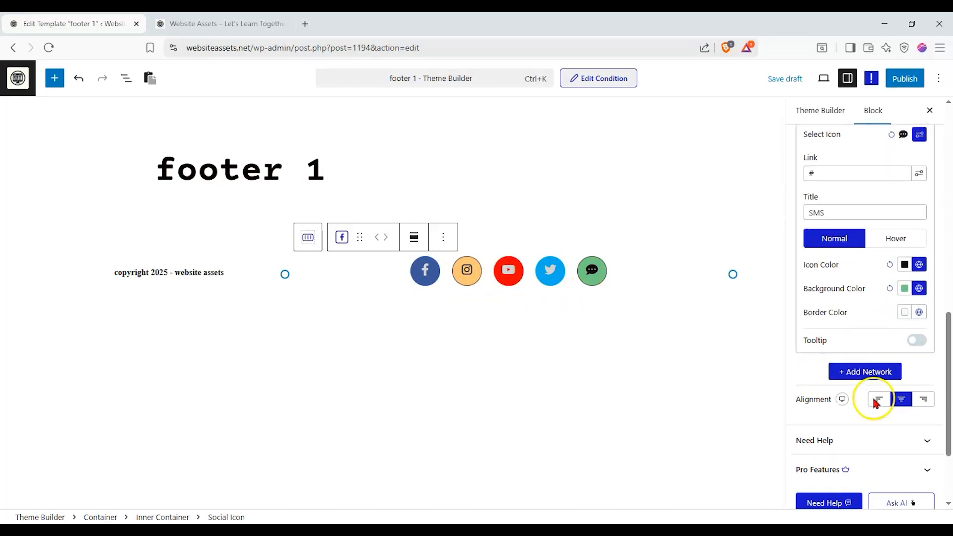
- Collapse the SMS entry and review the Social Icon block's list of networks and remaining settings
{"action": "scroll", "coordinate": [882, 350], "scroll_direction": "up", "scroll_amount": 5}
{"action": "left_click", "coordinate": [852, 300]}
{"action": "scroll", "coordinate": [852, 301], "scroll_direction": "up", "scroll_amount": 5}
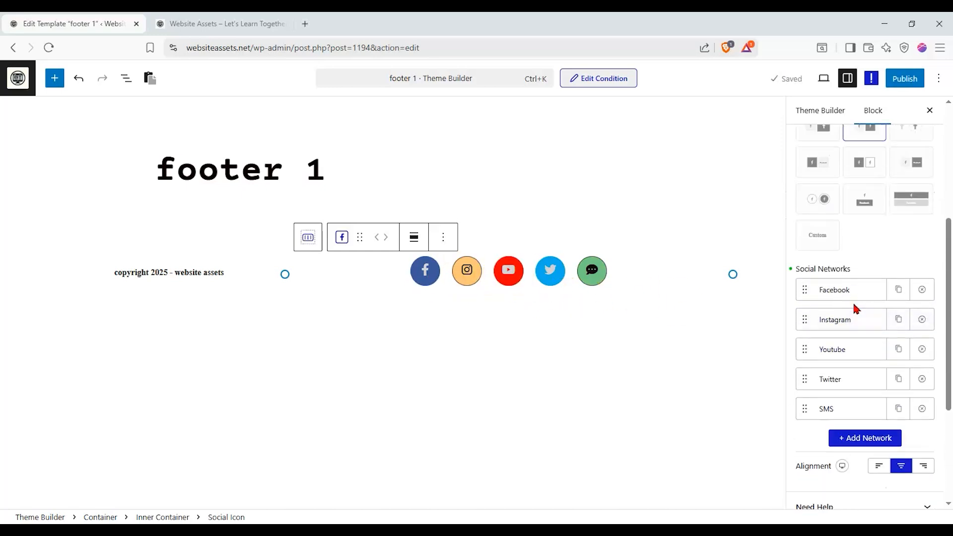
{"action": "scroll", "coordinate": [853, 305], "scroll_direction": "down", "scroll_amount": 5}
{"action": "scroll", "coordinate": [849, 305], "scroll_direction": "down", "scroll_amount": 1}
{"action": "scroll", "coordinate": [846, 310], "scroll_direction": "up", "scroll_amount": 6}
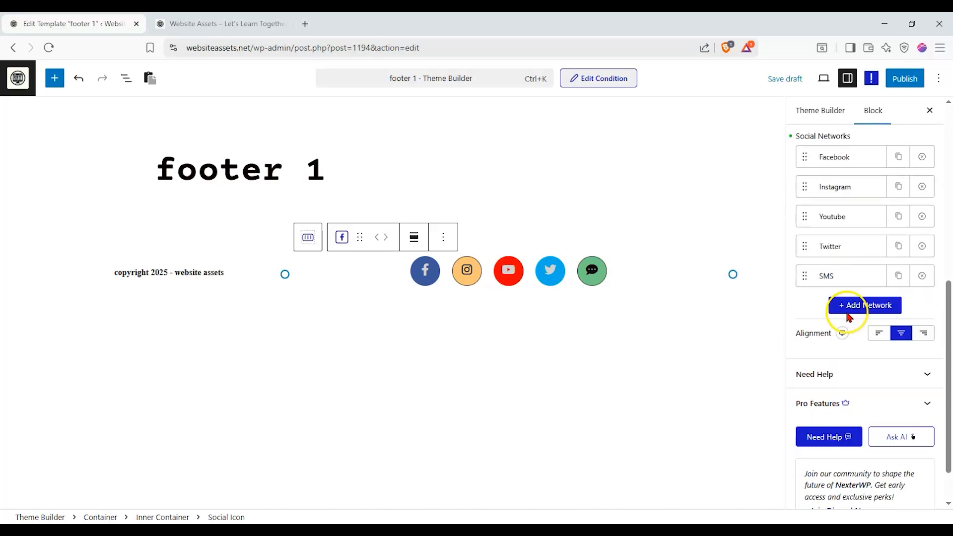
- Set the social icons' size to 29 px, then try a different image width and clear it again
{"action": "left_click", "coordinate": [847, 213]}
{"action": "left_click_drag", "start_coordinate": [847, 357], "coordinate": [817, 358]}
{"action": "mouse_move", "coordinate": [848, 413]}
{"action": "left_mouse_down"}
{"action": "mouse_move", "coordinate": [817, 412]}
{"action": "mouse_move", "coordinate": [845, 415]}
{"action": "left_mouse_up"}
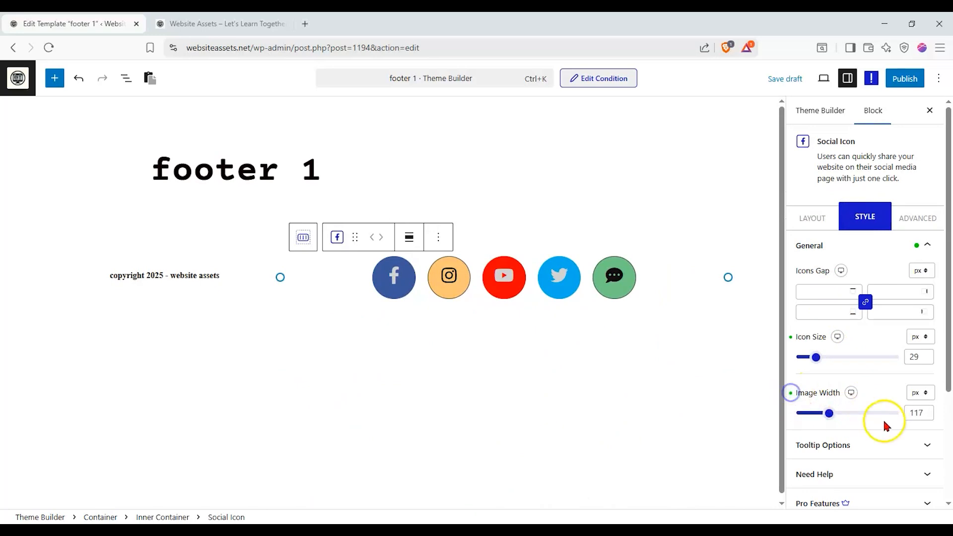
{"action": "scroll", "coordinate": [874, 397], "scroll_direction": "down", "scroll_amount": 1}
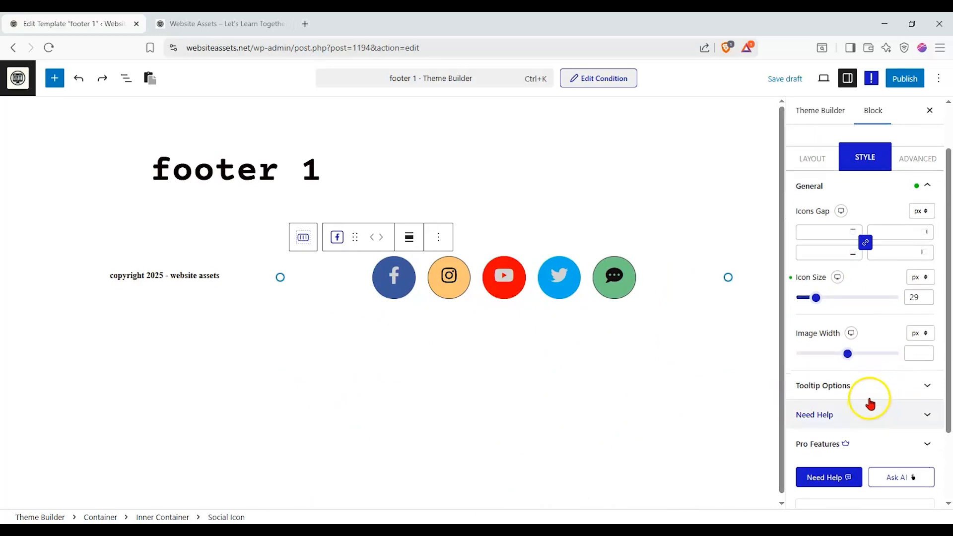
- Turn on the SMS entry's tooltip and enter a phone number as its content
{"action": "left_click", "coordinate": [870, 389]}
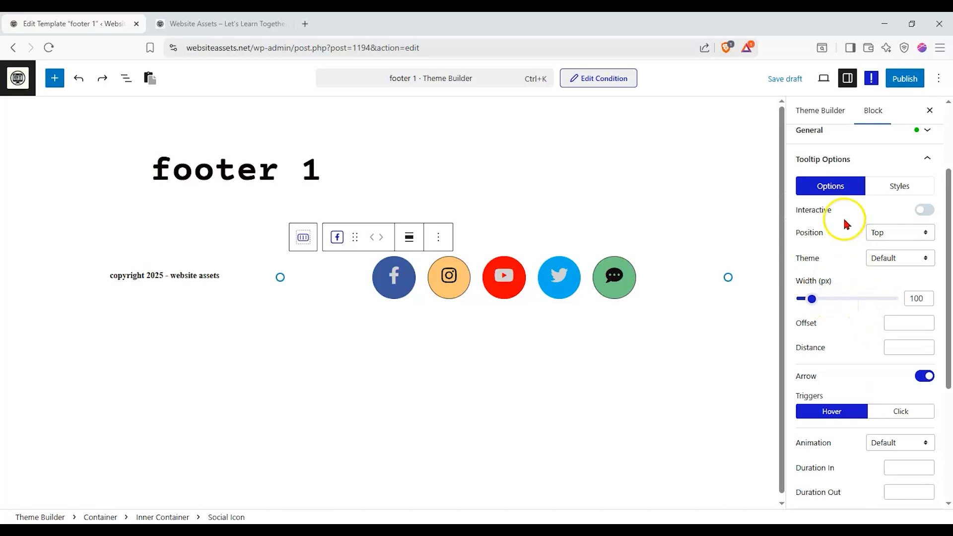
{"action": "scroll", "coordinate": [834, 199], "scroll_direction": "up", "scroll_amount": 2}
{"action": "left_click", "coordinate": [819, 218]}
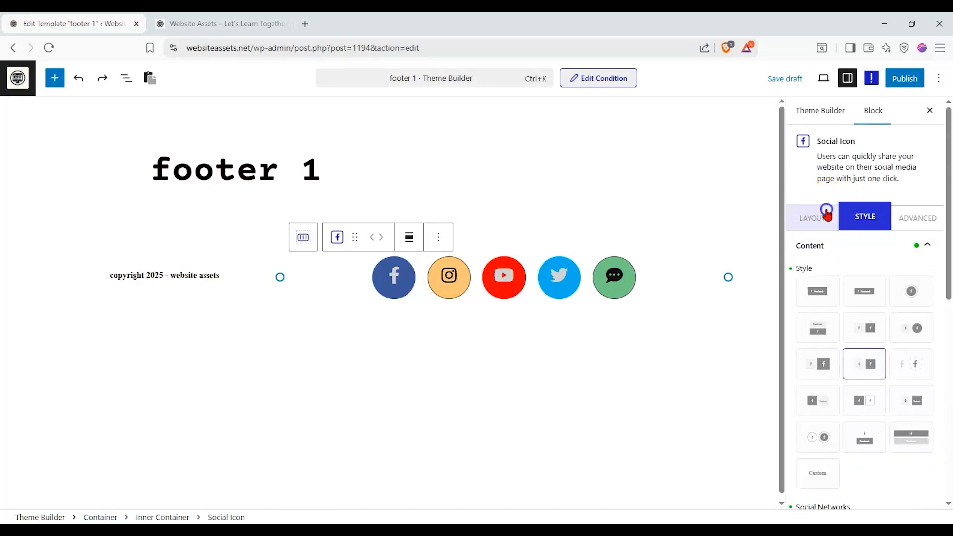
{"action": "scroll", "coordinate": [873, 408], "scroll_direction": "down", "scroll_amount": 1}
{"action": "scroll", "coordinate": [873, 408], "scroll_direction": "down", "scroll_amount": 7}
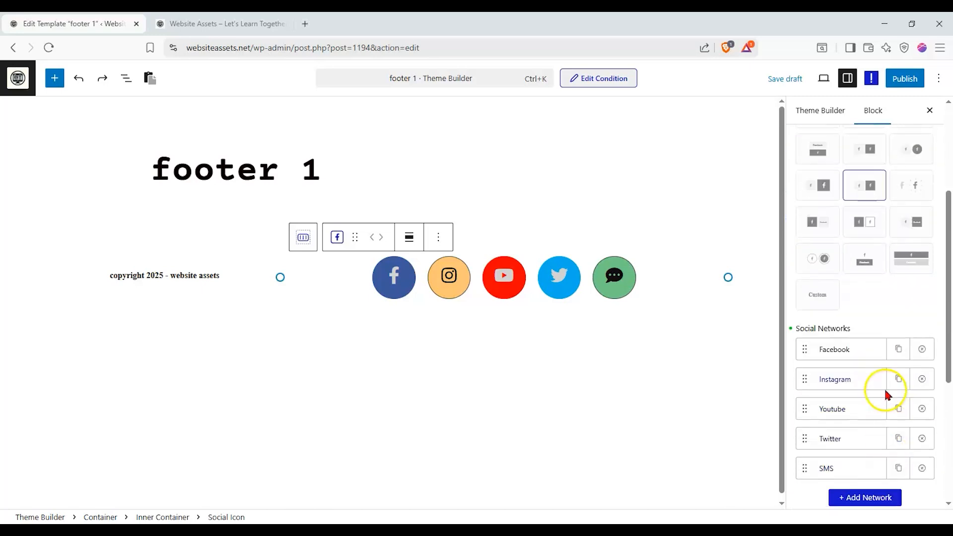
{"action": "left_click", "coordinate": [844, 232]}
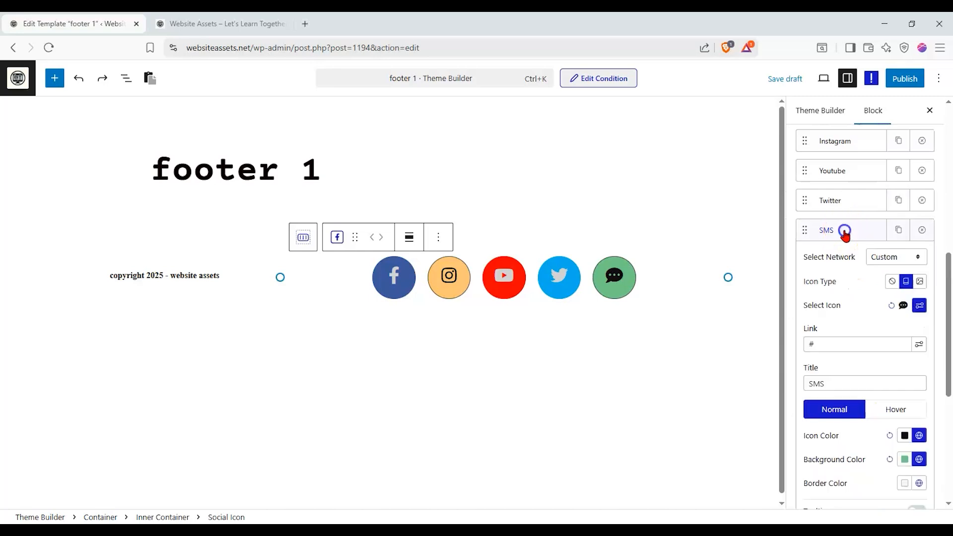
{"action": "scroll", "coordinate": [888, 300], "scroll_direction": "down", "scroll_amount": 3}
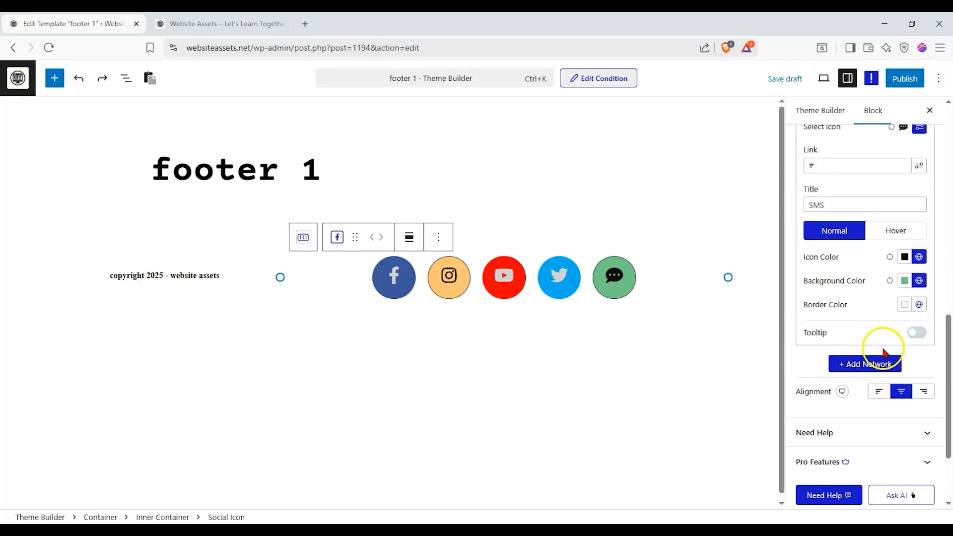
{"action": "left_click", "coordinate": [913, 335]}
{"action": "left_click", "coordinate": [875, 384]}
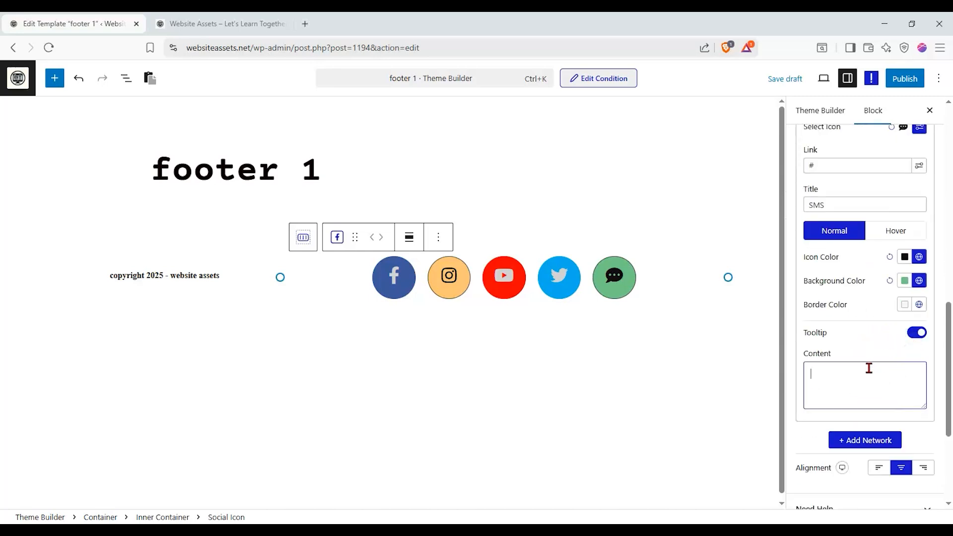
{"action": "type", "text": "1-800-9995"}
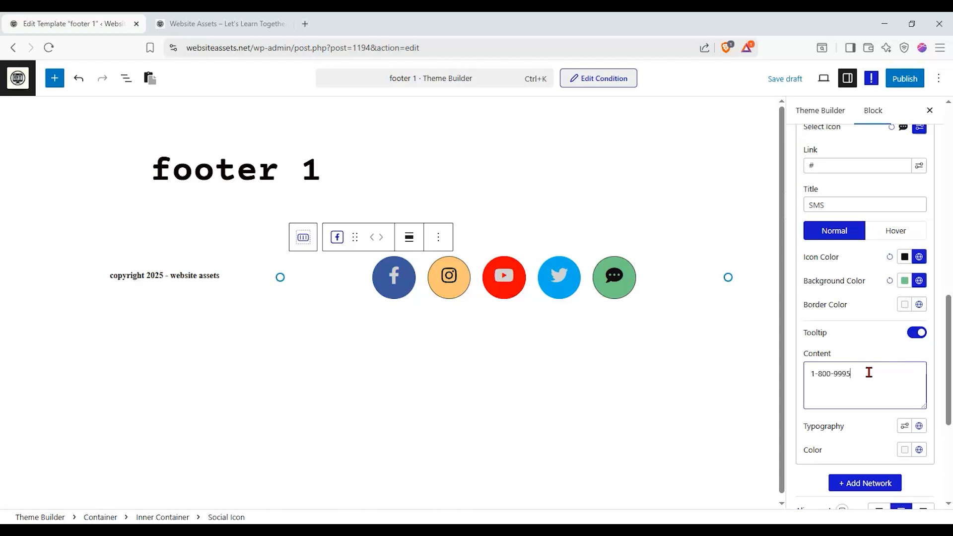
{"action": "left_click", "coordinate": [610, 282]}
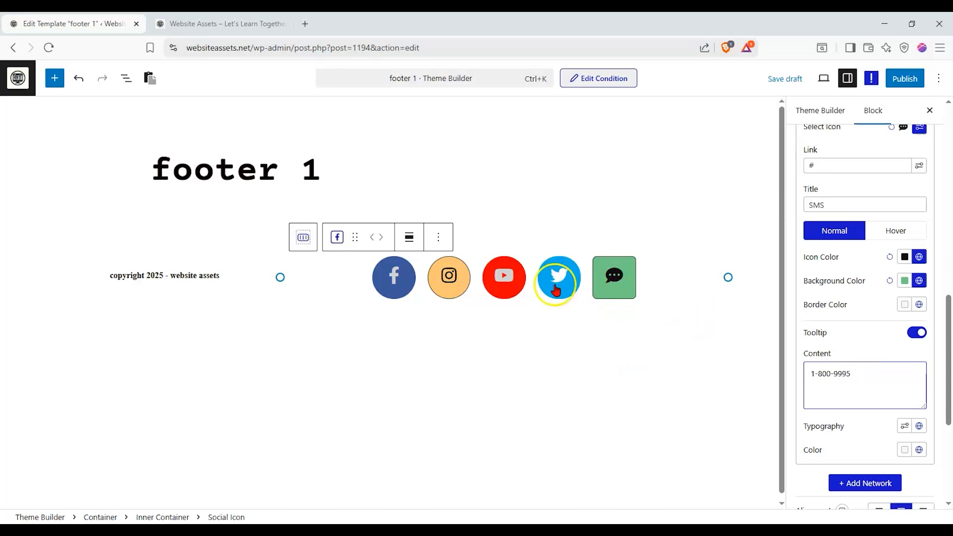
- Turn on the Twitter entry's tooltip with the content "twitter is now X" and collapse the entry
{"action": "scroll", "coordinate": [846, 329], "scroll_direction": "up", "scroll_amount": 1}
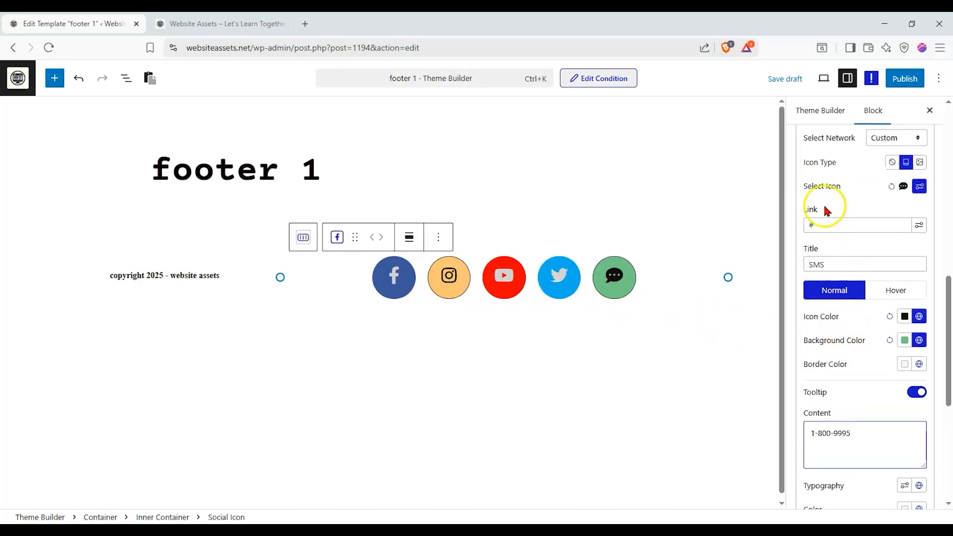
{"action": "scroll", "coordinate": [823, 213], "scroll_direction": "up", "scroll_amount": 3}
{"action": "left_click", "coordinate": [816, 292]}
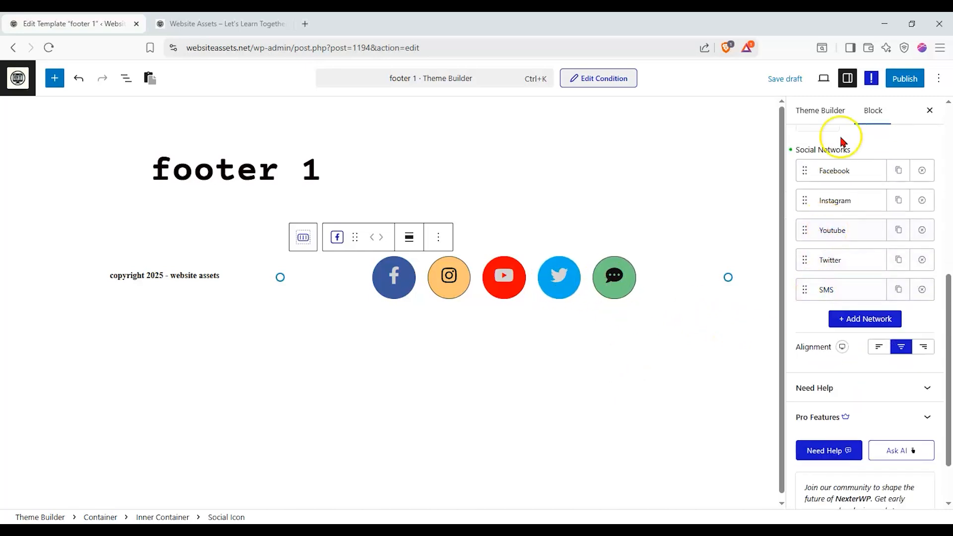
{"action": "left_click", "coordinate": [838, 258]}
{"action": "scroll", "coordinate": [853, 346], "scroll_direction": "down", "scroll_amount": 4}
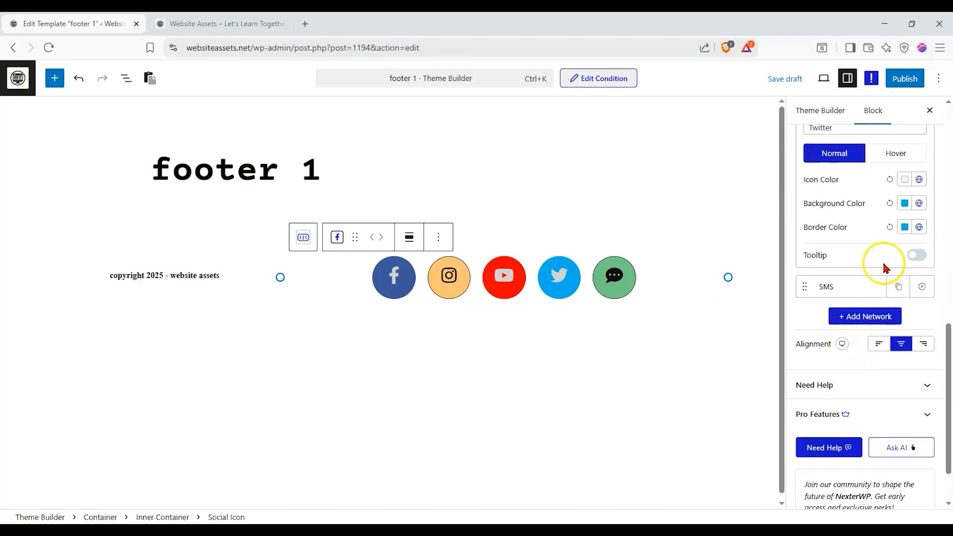
{"action": "left_click", "coordinate": [916, 255]}
{"action": "left_click", "coordinate": [852, 300]}
{"action": "type", "text": "ti"}
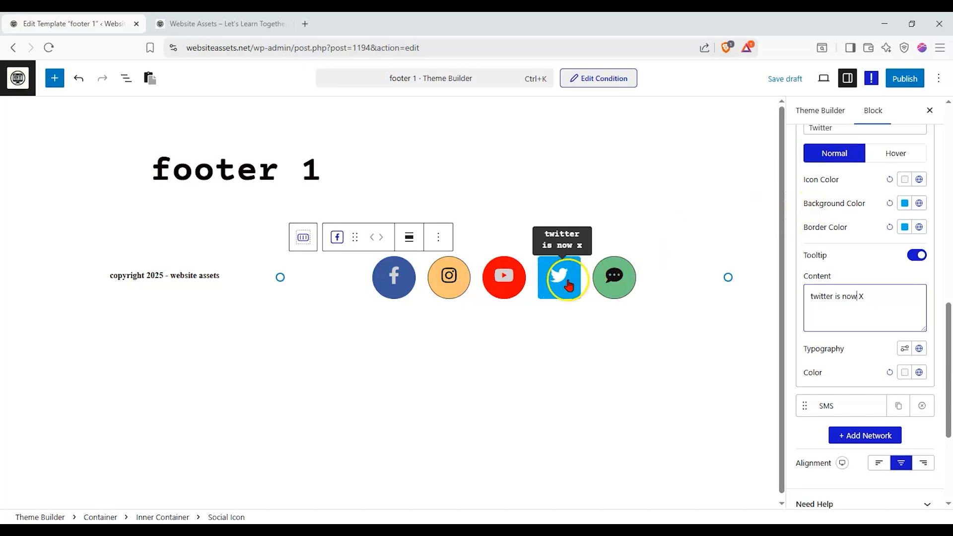
{"action": "scroll", "coordinate": [844, 314], "scroll_direction": "up", "scroll_amount": 6}
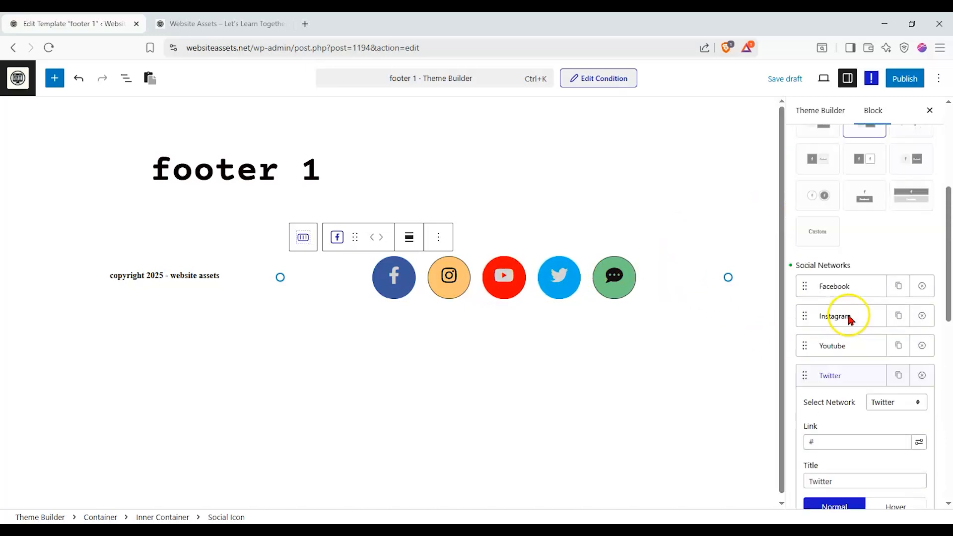
{"action": "left_click", "coordinate": [840, 440]}
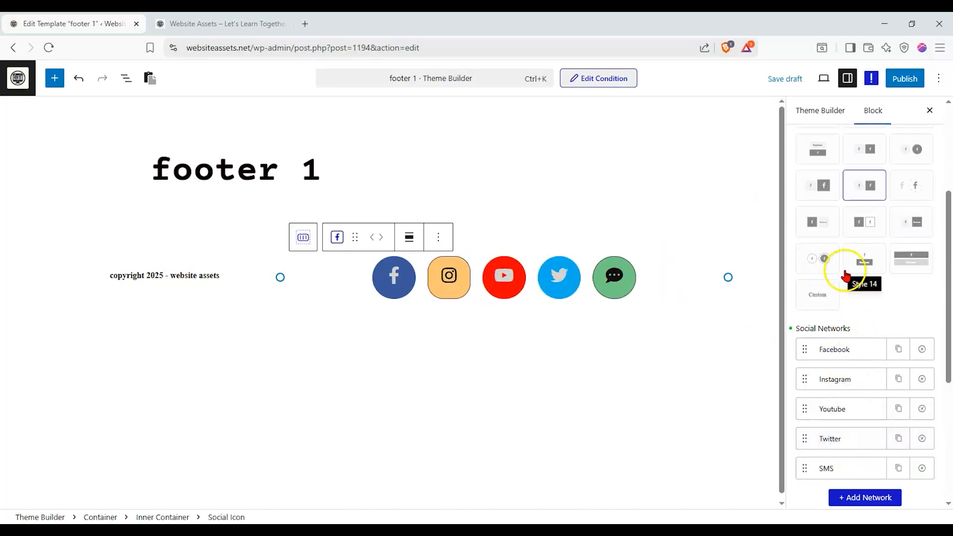
- Try other Social Icon styles, settle on the second one with network names beside the icons, and check its style options
{"action": "scroll", "coordinate": [846, 275], "scroll_direction": "up", "scroll_amount": 3}
{"action": "left_click", "coordinate": [820, 292]}
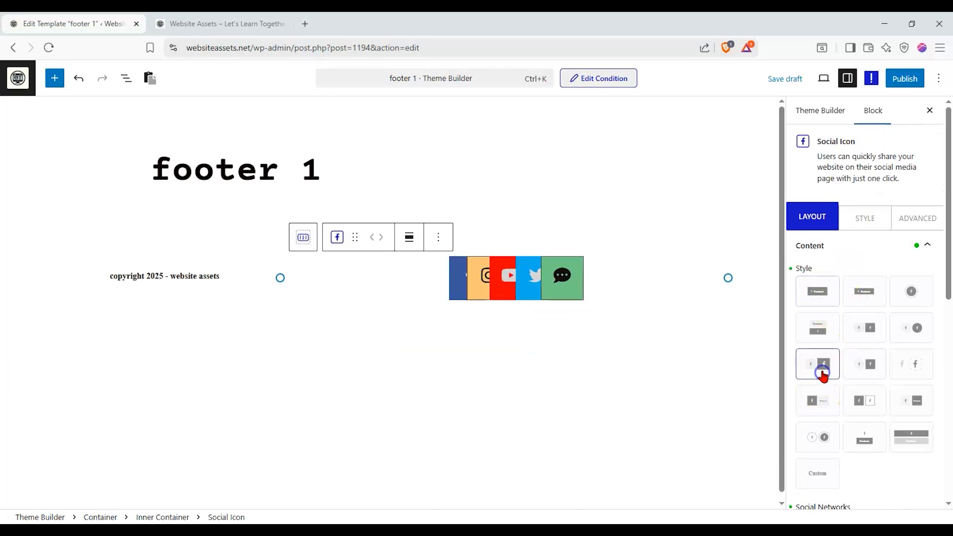
{"action": "left_click", "coordinate": [865, 287]}
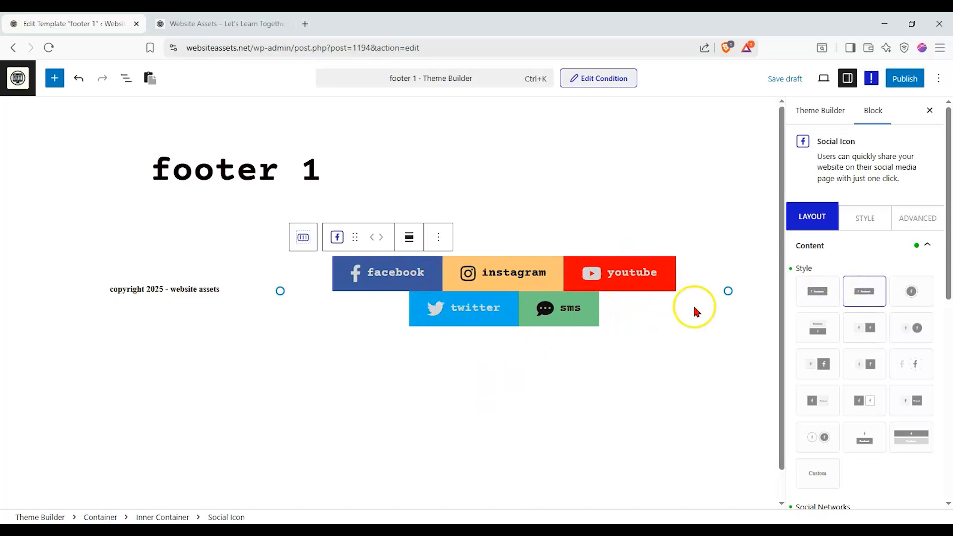
{"action": "left_click", "coordinate": [880, 229]}
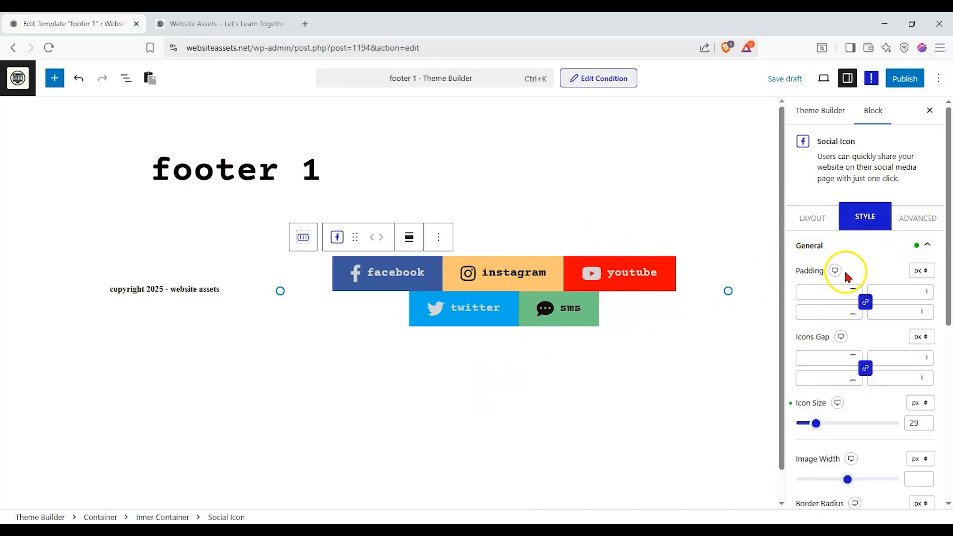
{"action": "scroll", "coordinate": [851, 288], "scroll_direction": "down", "scroll_amount": 3}
{"action": "scroll", "coordinate": [856, 298], "scroll_direction": "down", "scroll_amount": 3}
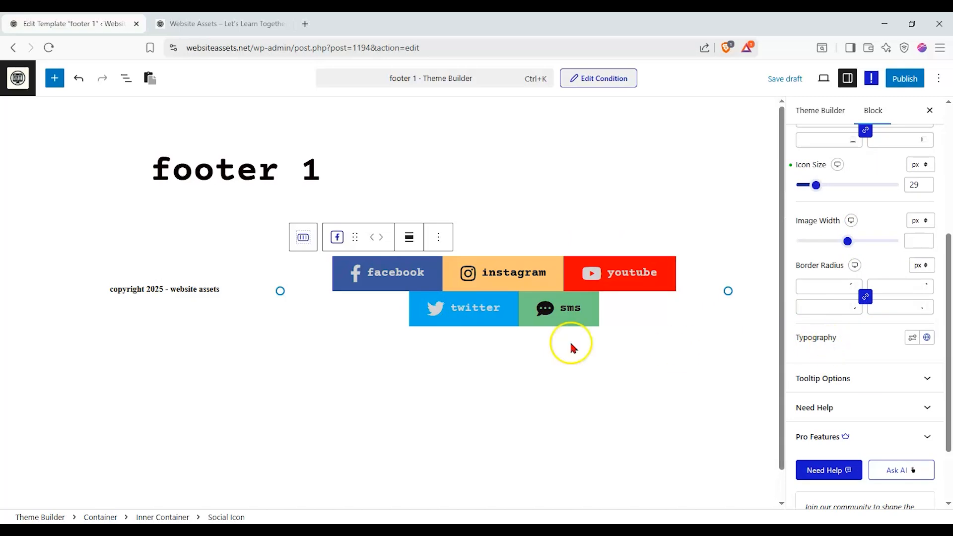
- Give the outer footer container a solid light cyan background color, about #AAF7FF
{"action": "left_click", "coordinate": [176, 324]}
{"action": "left_click", "coordinate": [62, 228]}
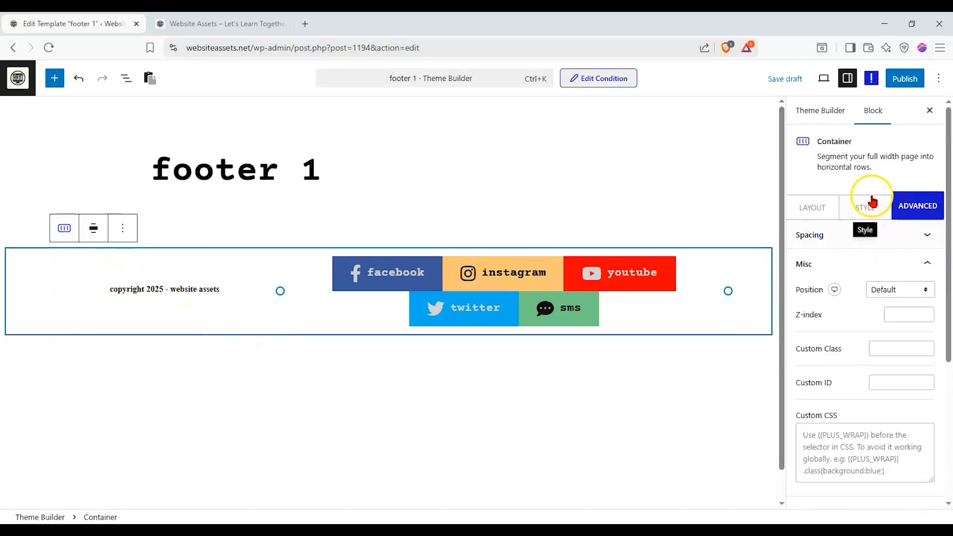
{"action": "left_click", "coordinate": [872, 202]}
{"action": "left_click", "coordinate": [898, 287]}
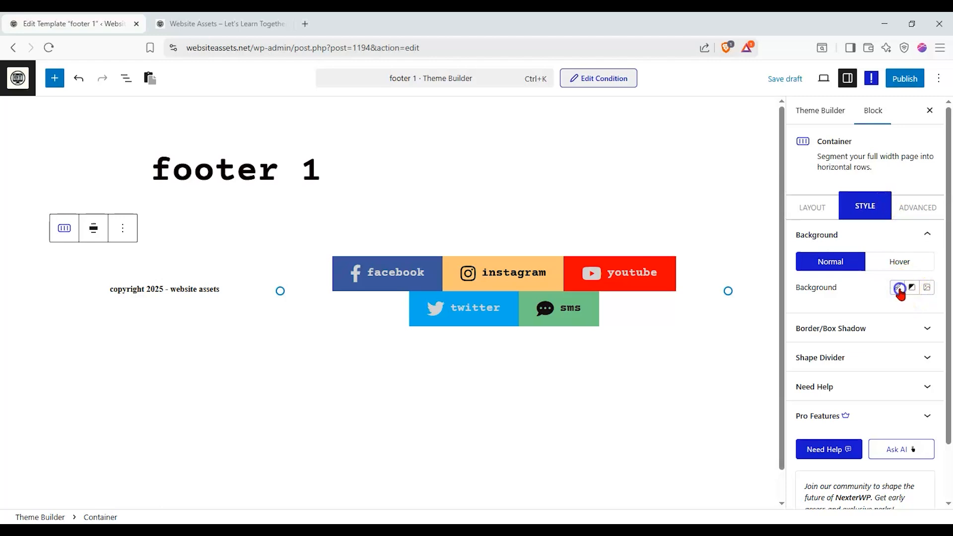
{"action": "left_click", "coordinate": [914, 313]}
{"action": "left_click_drag", "start_coordinate": [833, 179], "coordinate": [834, 70]}
{"action": "left_click_drag", "start_coordinate": [847, 208], "coordinate": [844, 207]}
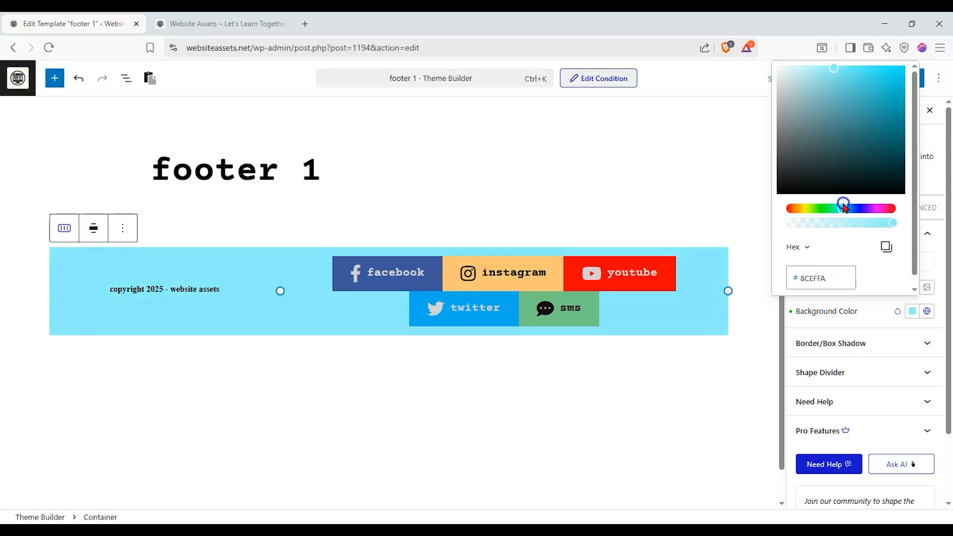
{"action": "left_click_drag", "start_coordinate": [842, 61], "coordinate": [812, 61]}
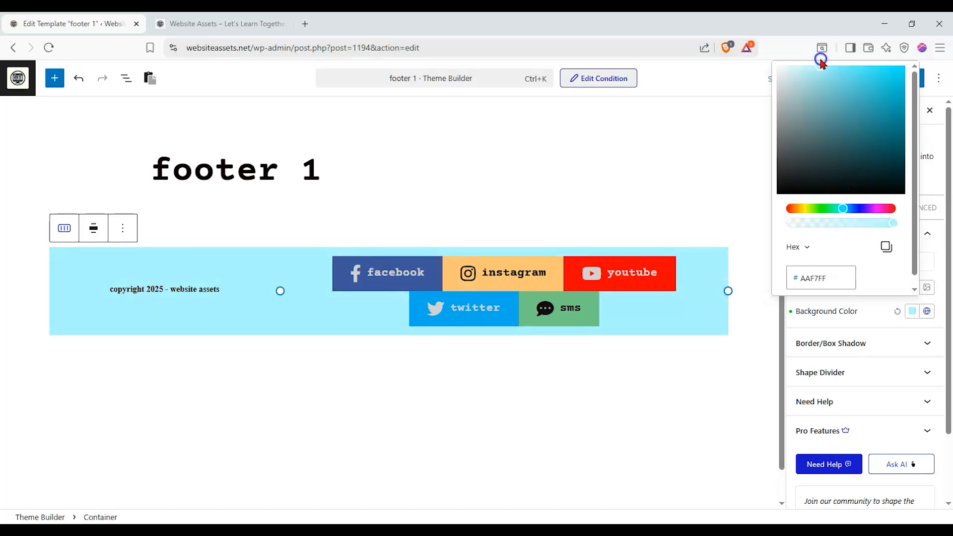
{"action": "left_click", "coordinate": [877, 323]}
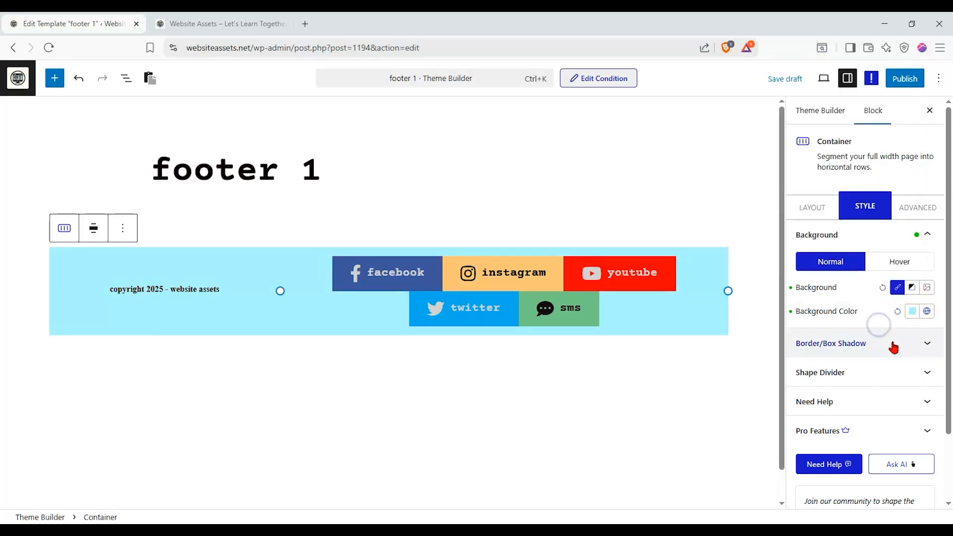
- Examine the outer container's shape divider options and its advanced spacing and miscellaneous settings
{"action": "scroll", "coordinate": [888, 343], "scroll_direction": "down", "scroll_amount": 1}
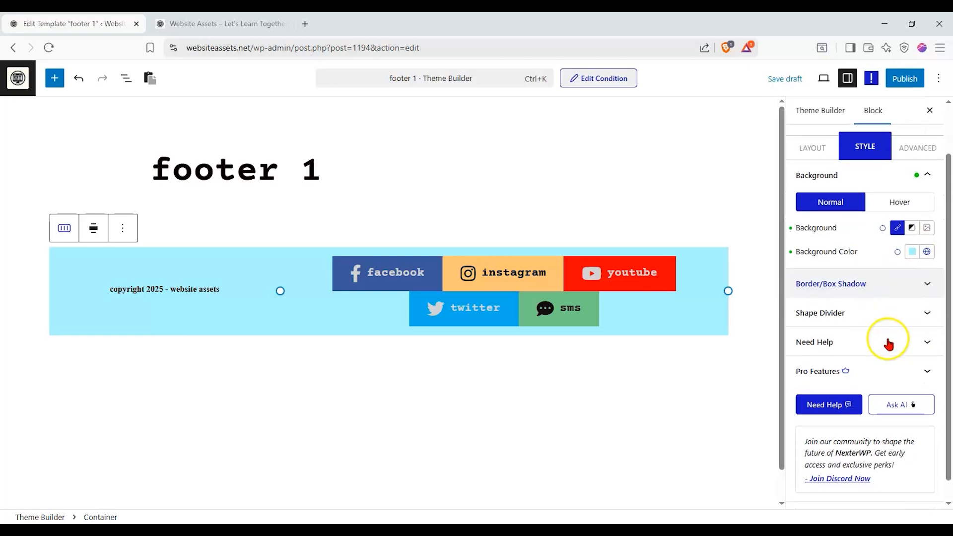
{"action": "left_click", "coordinate": [888, 341]}
{"action": "left_click", "coordinate": [884, 313]}
{"action": "left_click", "coordinate": [820, 311]}
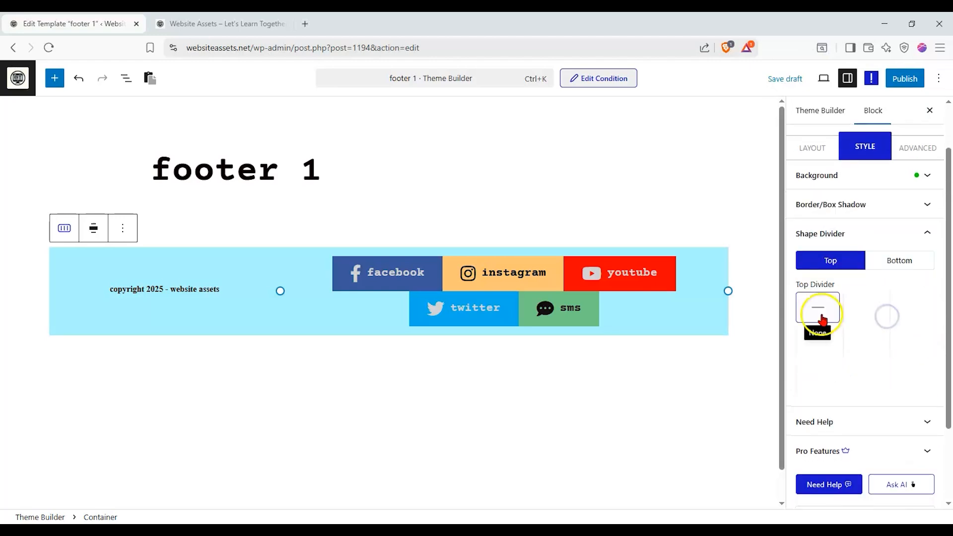
{"action": "left_click", "coordinate": [901, 260]}
{"action": "left_click", "coordinate": [831, 260]}
{"action": "left_click", "coordinate": [899, 232]}
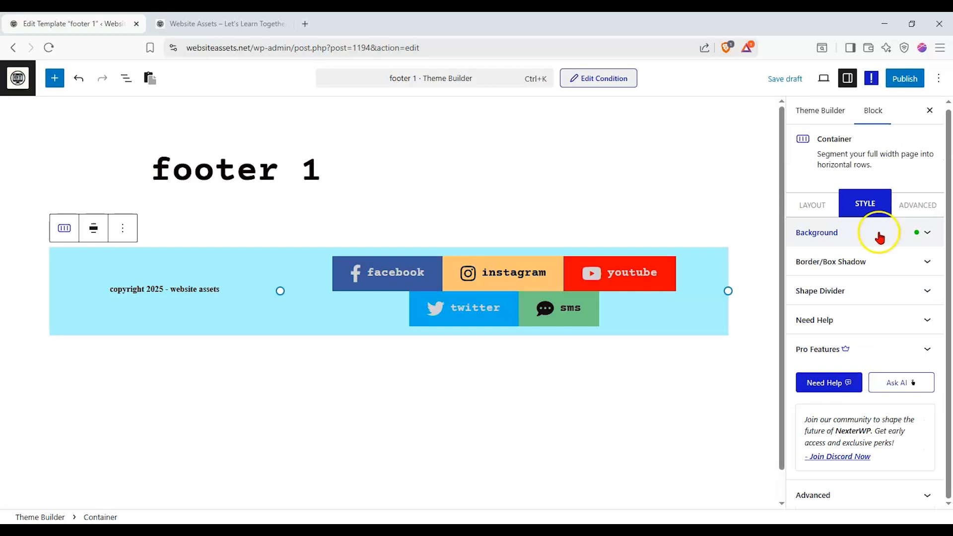
{"action": "left_click", "coordinate": [908, 205]}
{"action": "scroll", "coordinate": [858, 249], "scroll_direction": "down", "scroll_amount": 1}
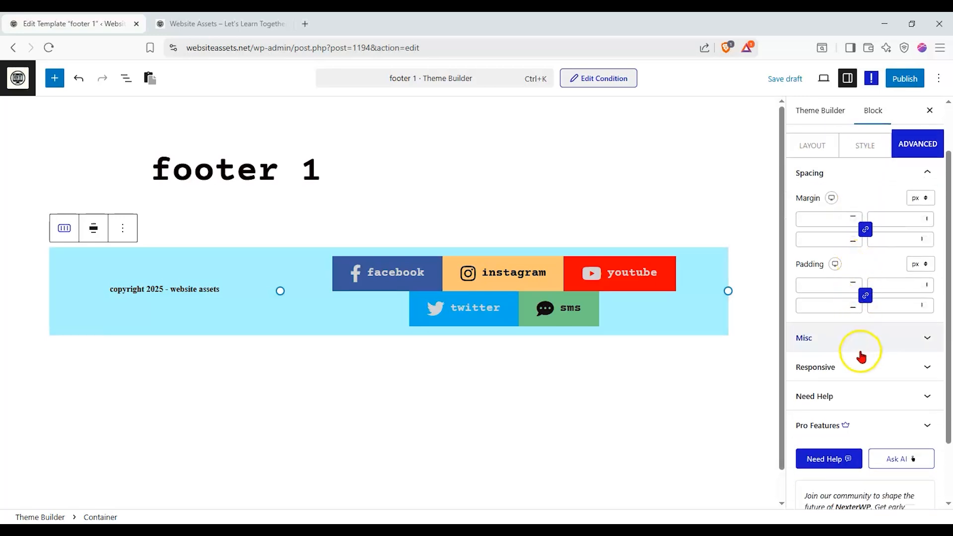
{"action": "left_click", "coordinate": [860, 351]}
{"action": "left_click", "coordinate": [875, 201]}
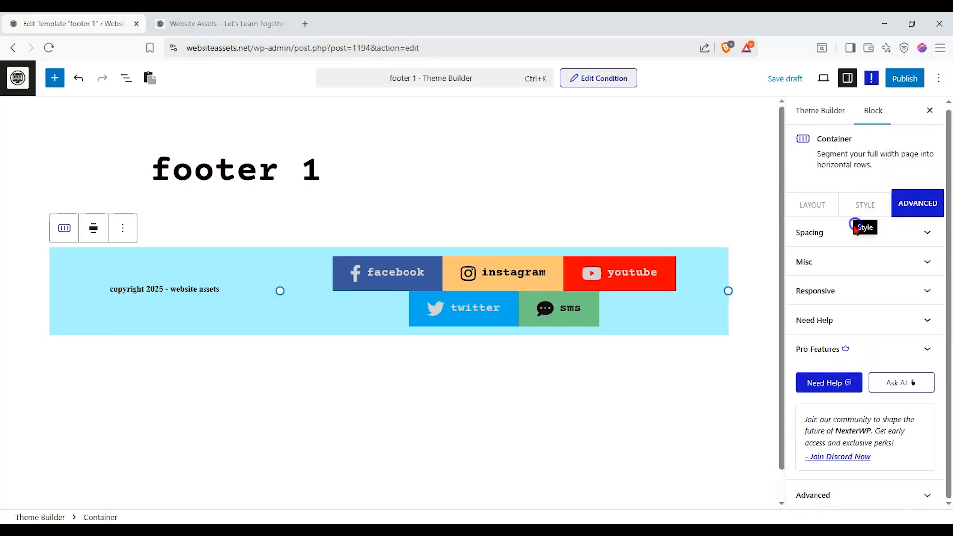
{"action": "left_click", "coordinate": [839, 233]}
- Set the outer container's content width to Full and its width to 186 vw
{"action": "left_click", "coordinate": [814, 205]}
{"action": "left_click", "coordinate": [860, 311]}
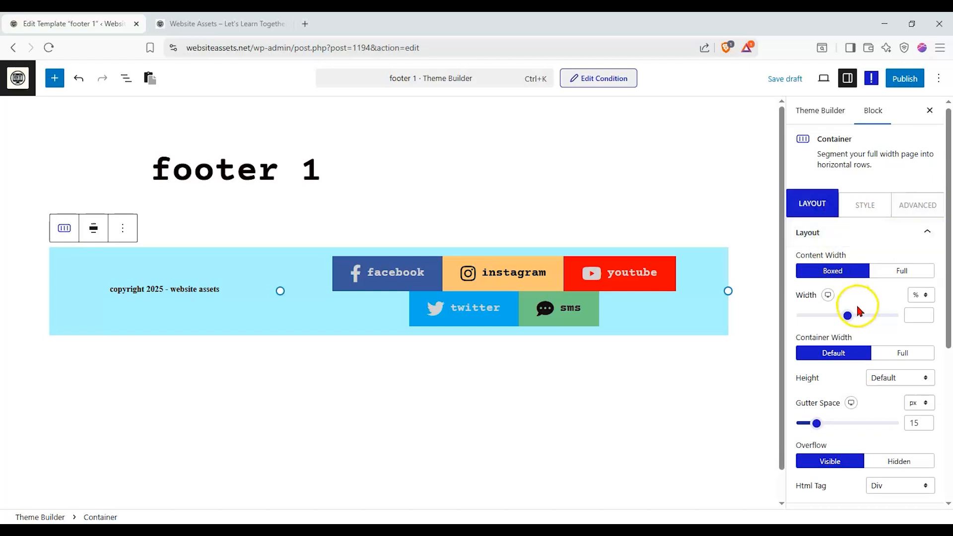
{"action": "left_click", "coordinate": [903, 273]}
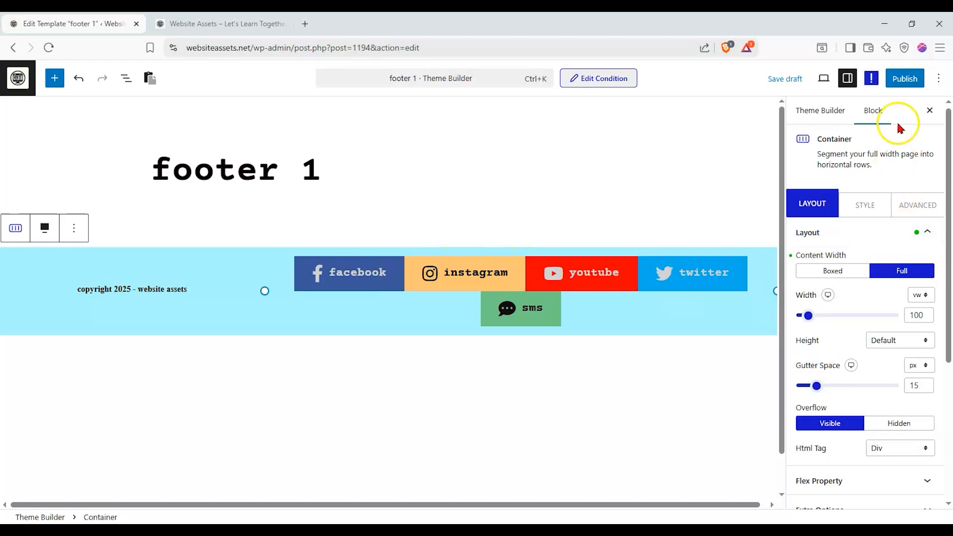
{"action": "scroll", "coordinate": [873, 238], "scroll_direction": "down", "scroll_amount": 1}
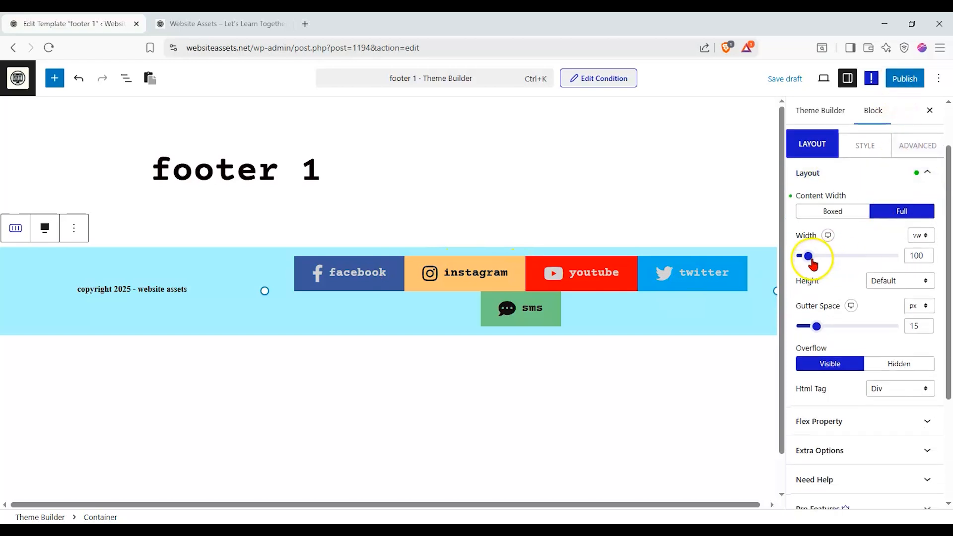
- Minimize the container's gutter space and, after trying Fit To Screen, set its height to a small Min-Height
{"action": "left_click_drag", "start_coordinate": [830, 326], "coordinate": [801, 329]}
{"action": "left_click", "coordinate": [883, 281]}
{"action": "left_click", "coordinate": [881, 312]}
{"action": "left_click", "coordinate": [886, 278]}
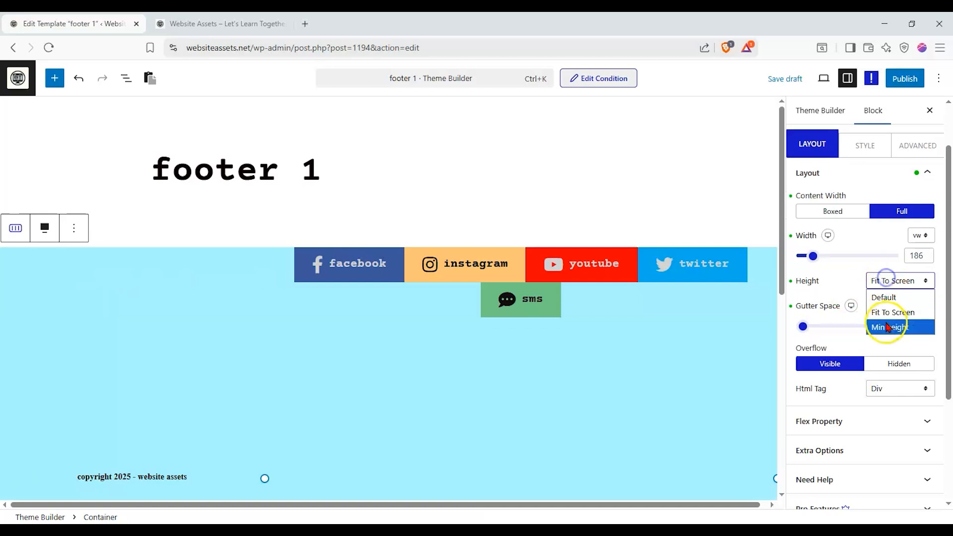
{"action": "left_click", "coordinate": [888, 327]}
{"action": "left_click_drag", "start_coordinate": [820, 326], "coordinate": [807, 332]}
{"action": "left_click", "coordinate": [689, 278]}
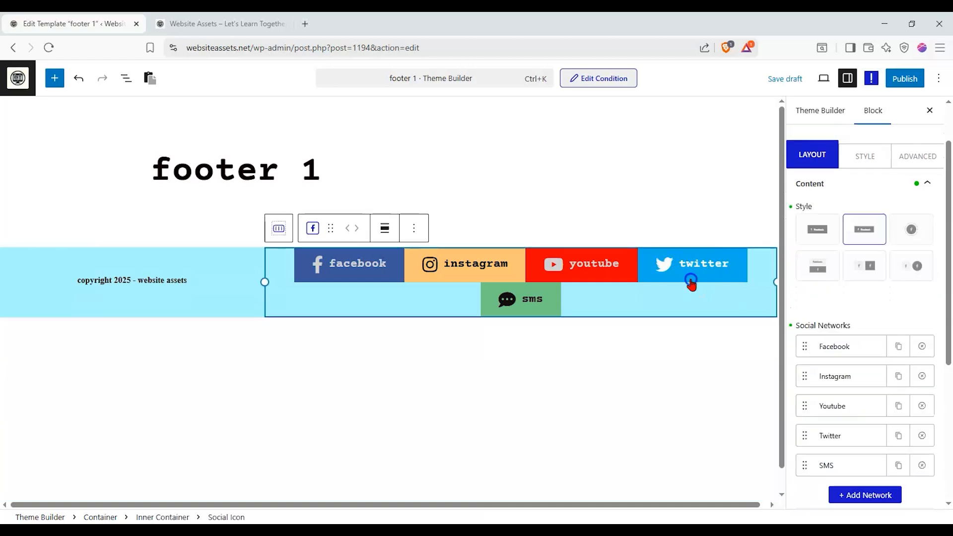
- Set the social icons' size to 20 px and check the published footer on the live site
{"action": "left_click", "coordinate": [865, 155]}
{"action": "left_click_drag", "start_coordinate": [816, 361], "coordinate": [812, 361]}
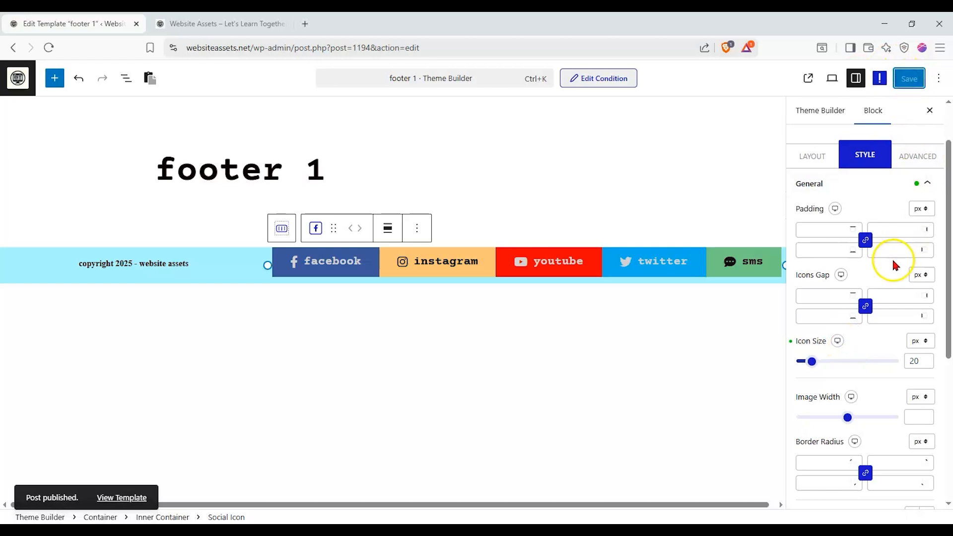
{"action": "left_click", "coordinate": [248, 23]}
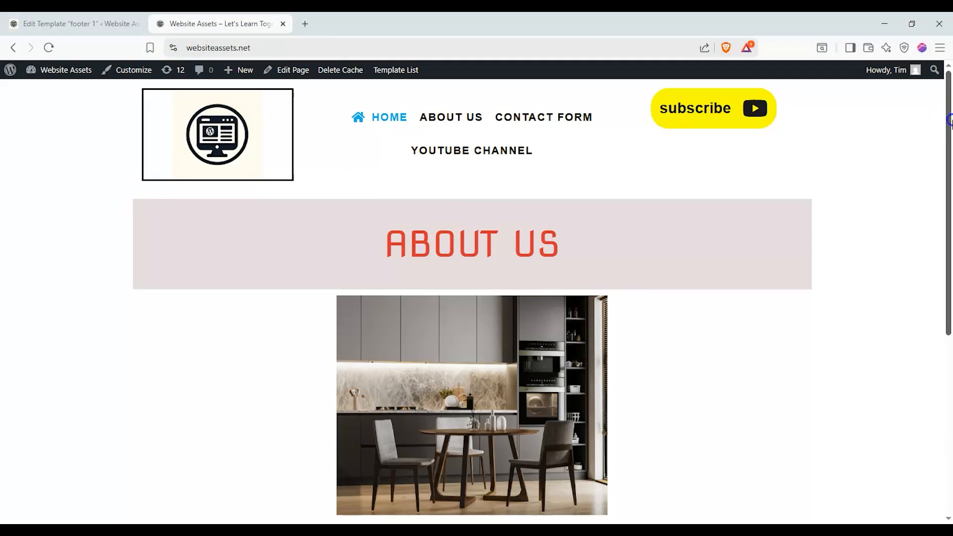
{"action": "left_click_drag", "start_coordinate": [946, 144], "coordinate": [947, 372]}
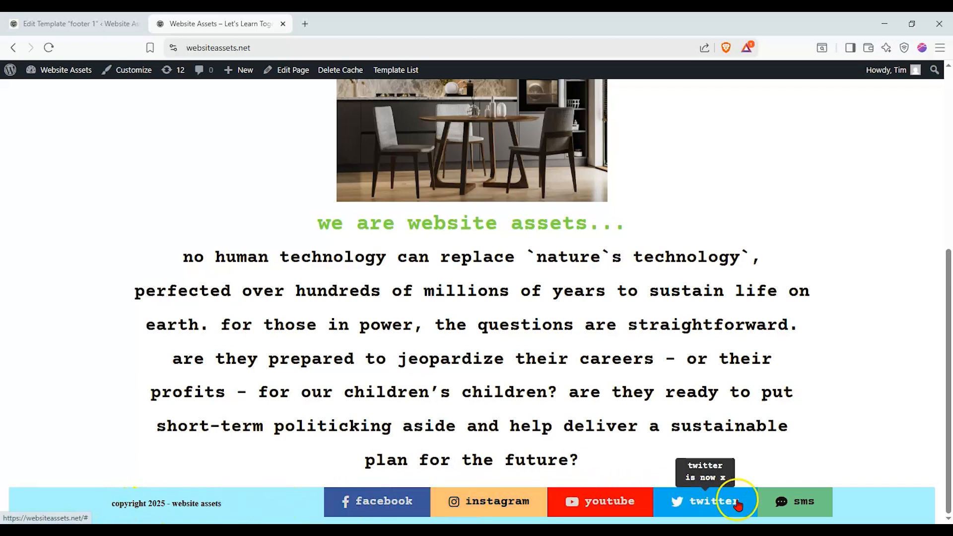
- Return to the footer template and examine the available blocks and the copyright text column's inner container layout settings
{"action": "left_click", "coordinate": [85, 24]}
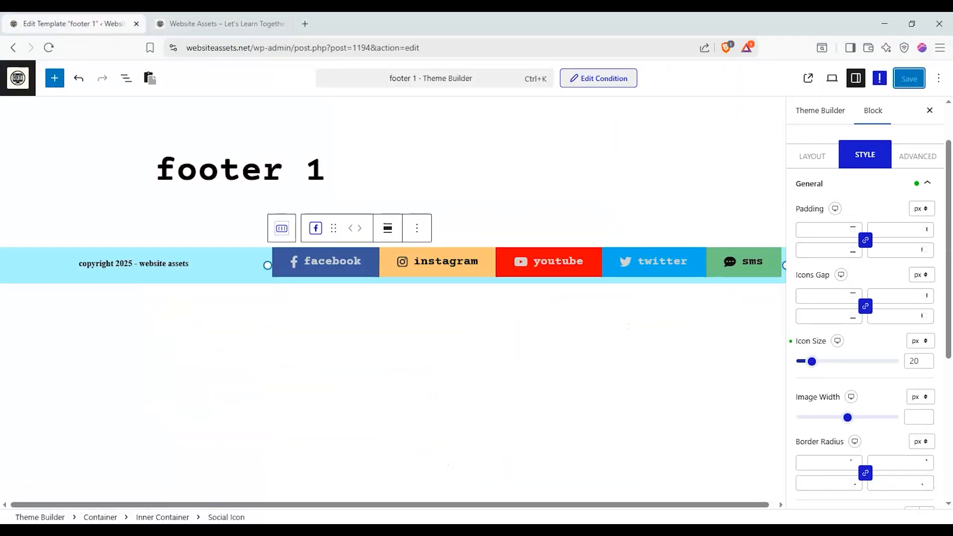
{"action": "left_click", "coordinate": [235, 272]}
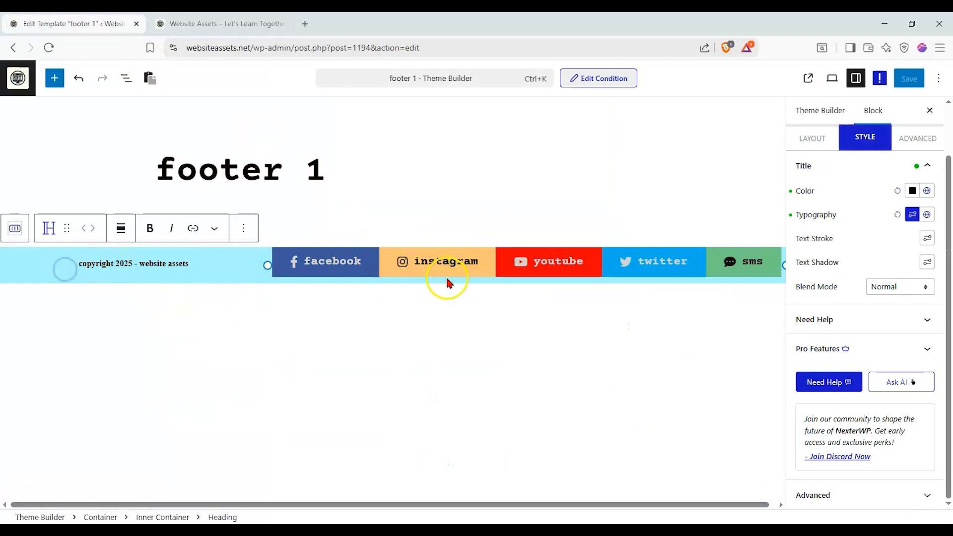
{"action": "left_click", "coordinate": [55, 78]}
{"action": "mouse_move", "coordinate": [202, 149]}
{"action": "left_mouse_down"}
{"action": "mouse_move", "coordinate": [204, 412]}
{"action": "mouse_move", "coordinate": [207, 157]}
{"action": "left_mouse_up"}
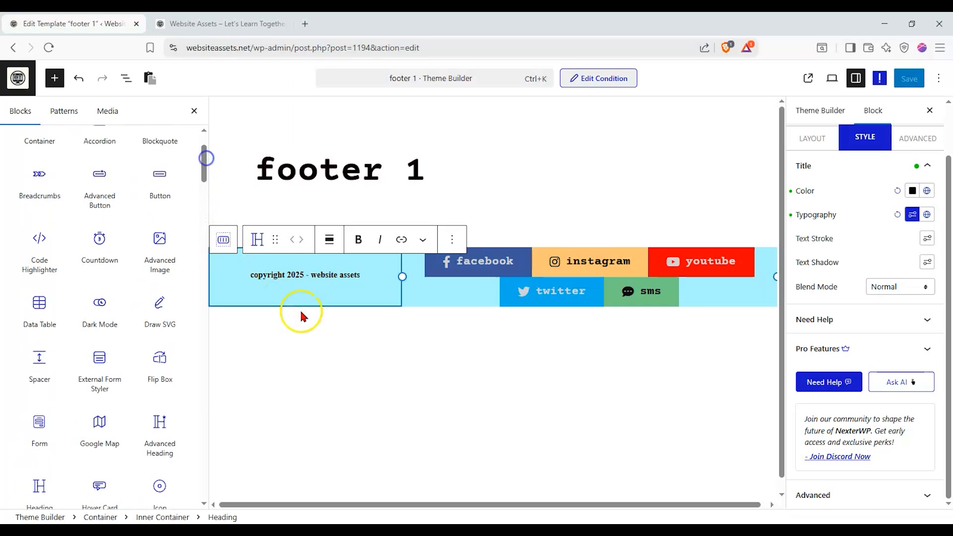
{"action": "left_click", "coordinate": [218, 288]}
{"action": "left_click", "coordinate": [221, 301]}
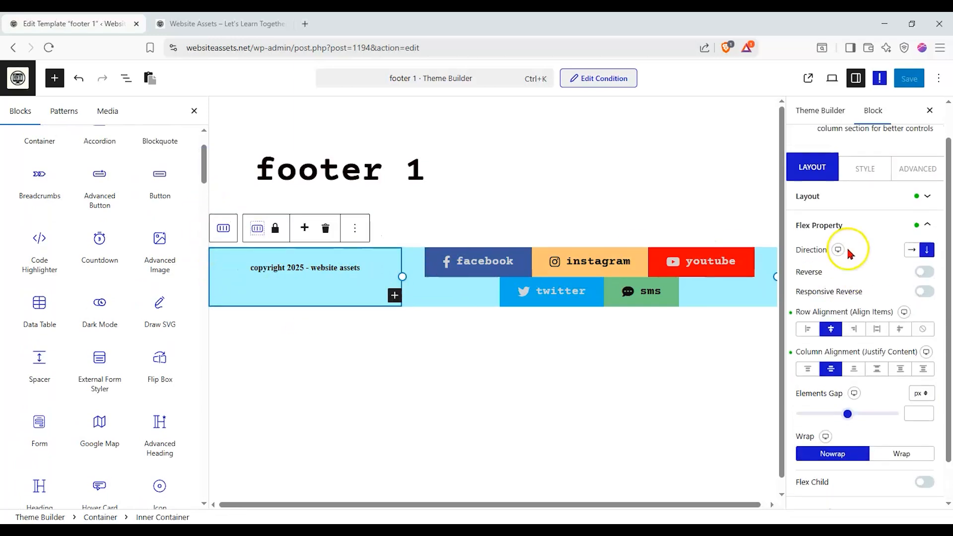
{"action": "left_click", "coordinate": [848, 237]}
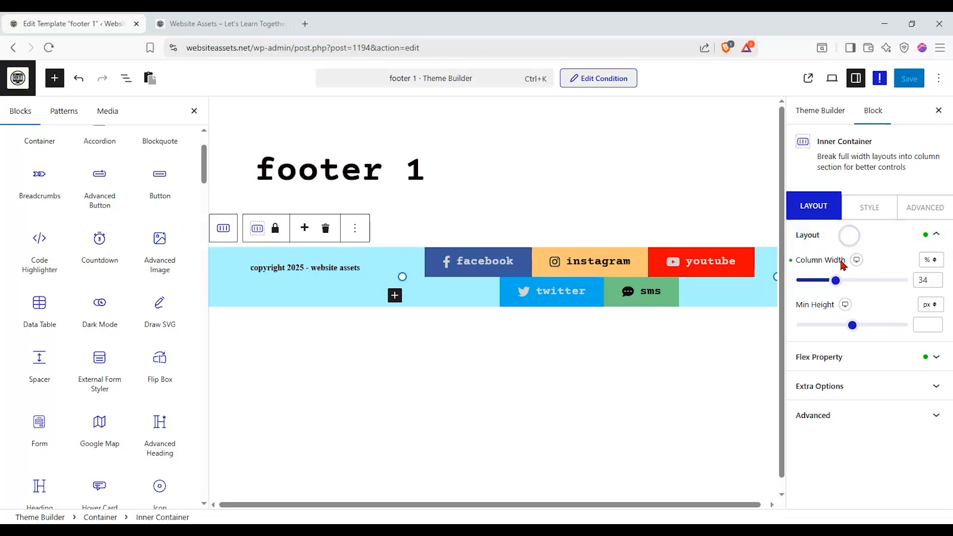
{"action": "left_click", "coordinate": [849, 238]}
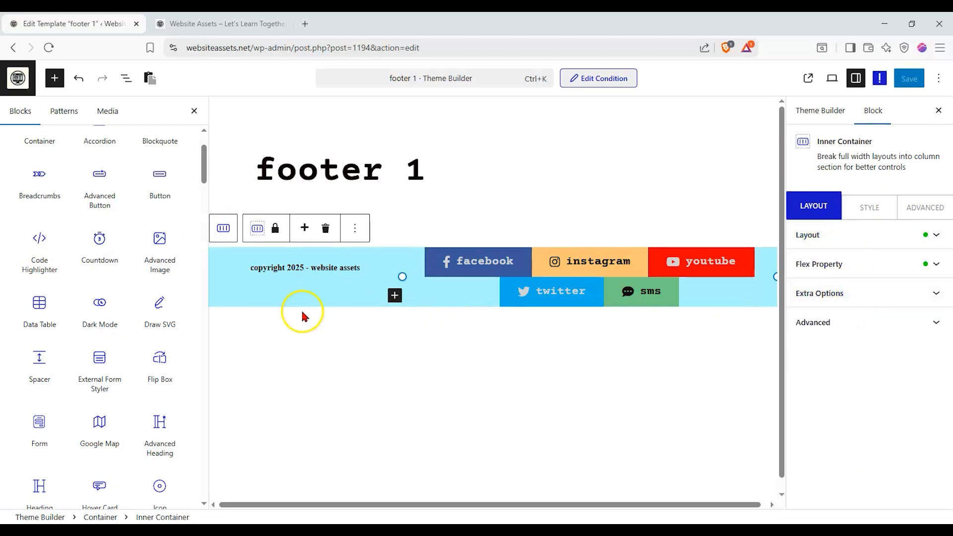
- Show only the footer templates in the Theme Builder list and inspect the copyright text on the live site
{"action": "mouse_move", "coordinate": [141, 299]}
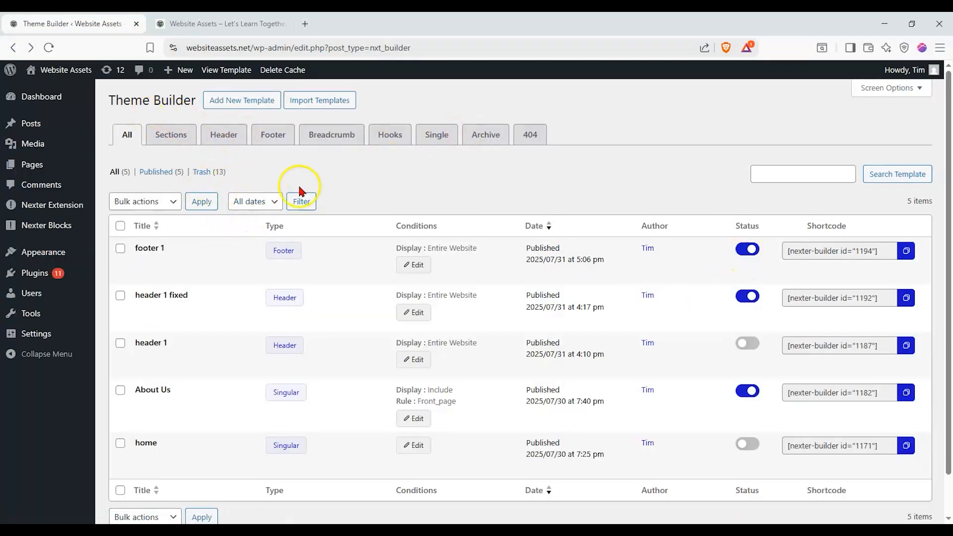
{"action": "left_click", "coordinate": [256, 148]}
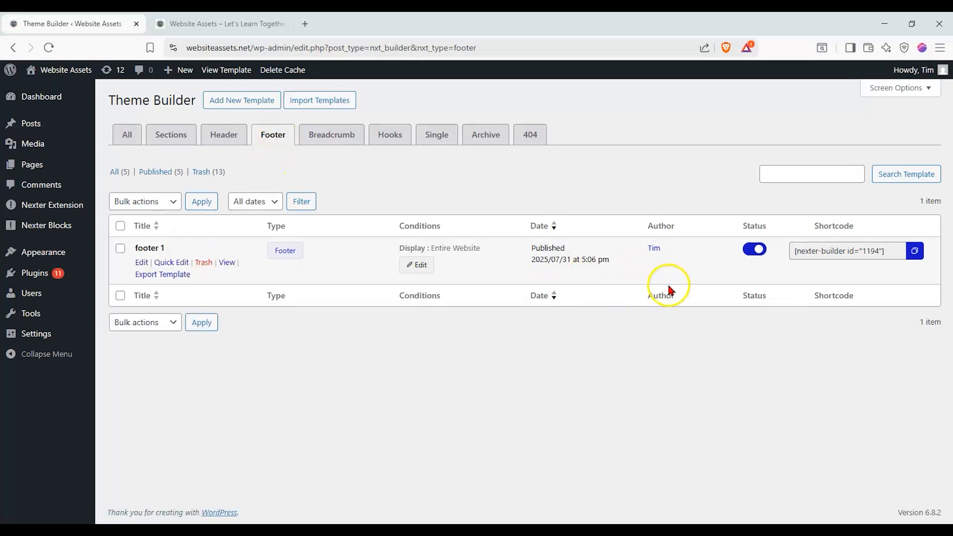
{"action": "left_click", "coordinate": [220, 23]}
{"action": "left_click", "coordinate": [116, 20]}
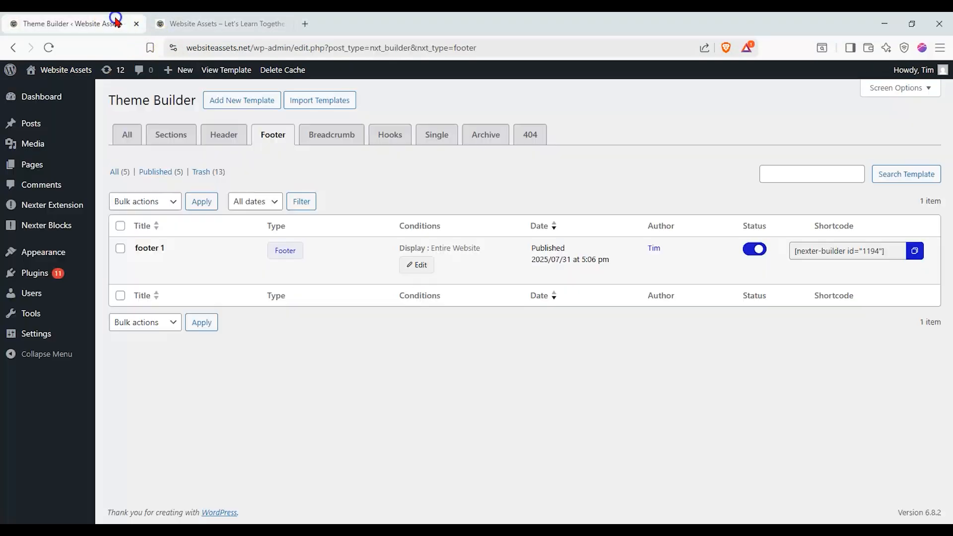
{"action": "left_click", "coordinate": [221, 24]}
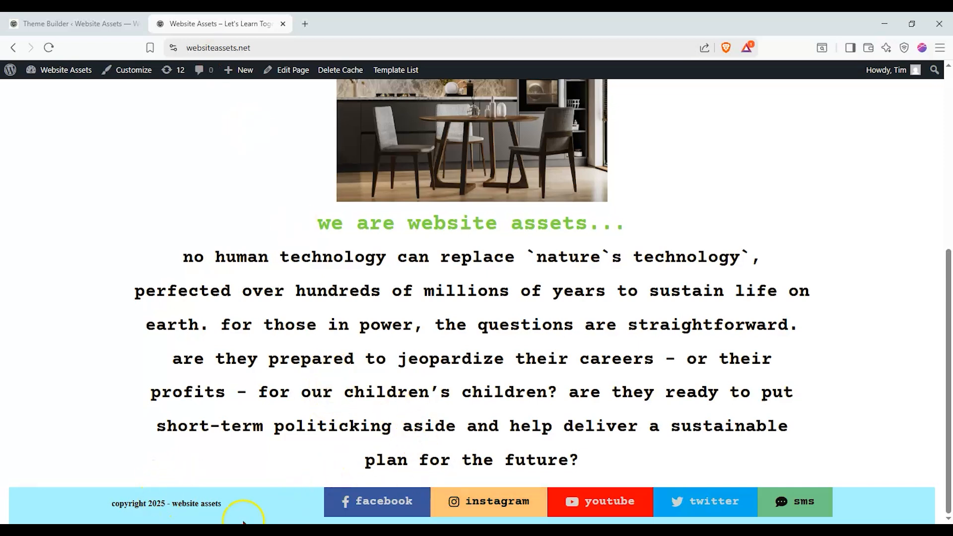
{"action": "left_click_drag", "start_coordinate": [117, 506], "coordinate": [226, 501]}
{"action": "left_click", "coordinate": [226, 501]}
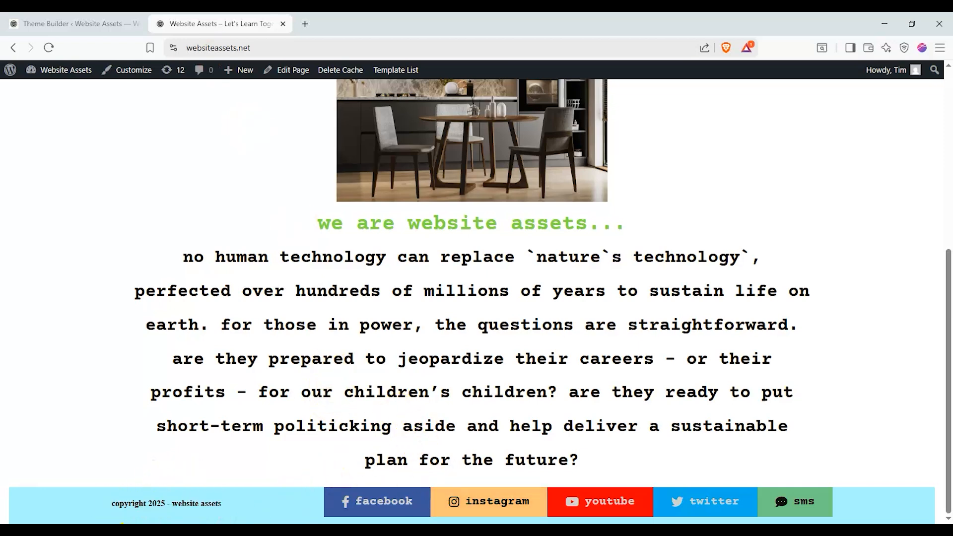
- Check footer 1's display condition in the template list and look over the live home page's header area
{"action": "left_click", "coordinate": [47, 24]}
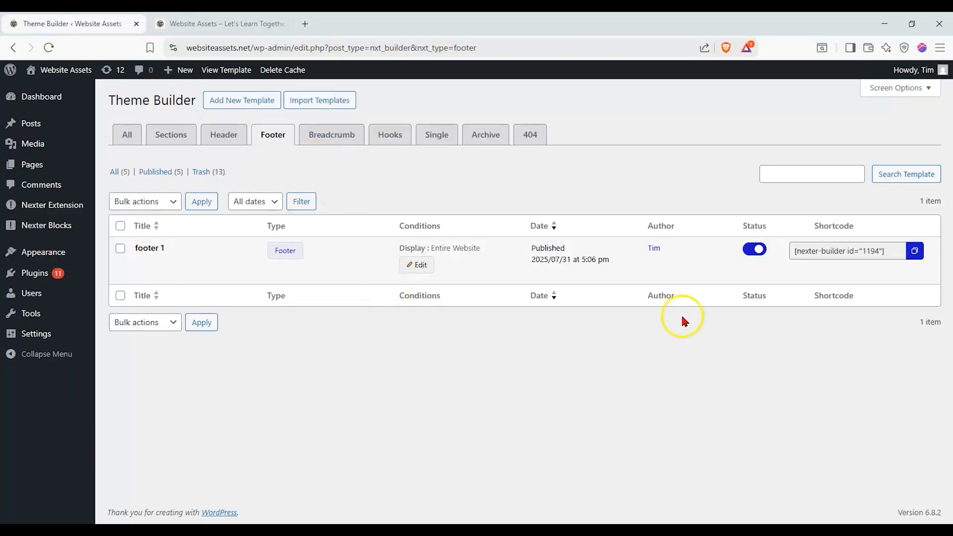
{"action": "left_click_drag", "start_coordinate": [404, 249], "coordinate": [453, 249]}
{"action": "left_click", "coordinate": [453, 248]}
{"action": "left_click", "coordinate": [250, 24]}
{"action": "scroll", "coordinate": [303, 253], "scroll_direction": "up", "scroll_amount": 6}
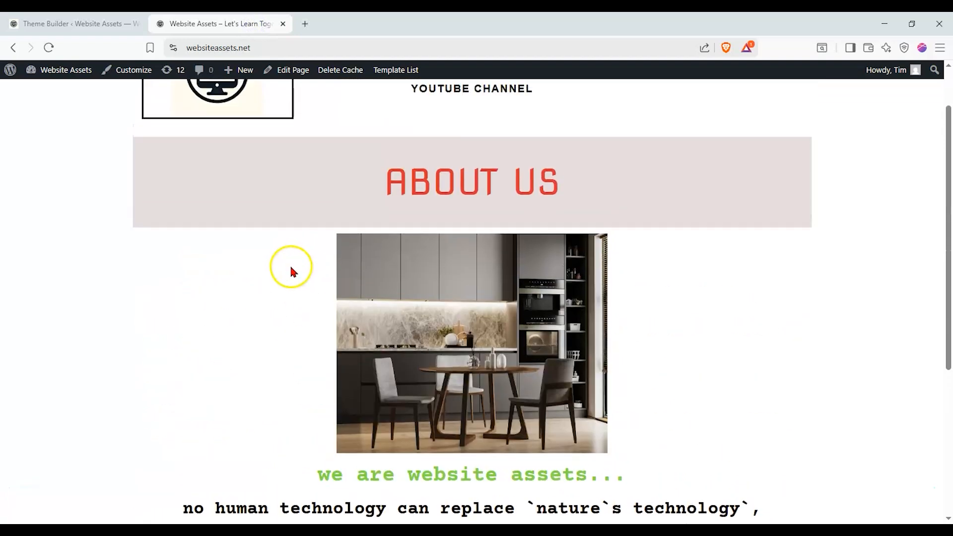
{"action": "scroll", "coordinate": [89, 269], "scroll_direction": "down", "scroll_amount": 2}
{"action": "scroll", "coordinate": [93, 273], "scroll_direction": "up", "scroll_amount": 2}
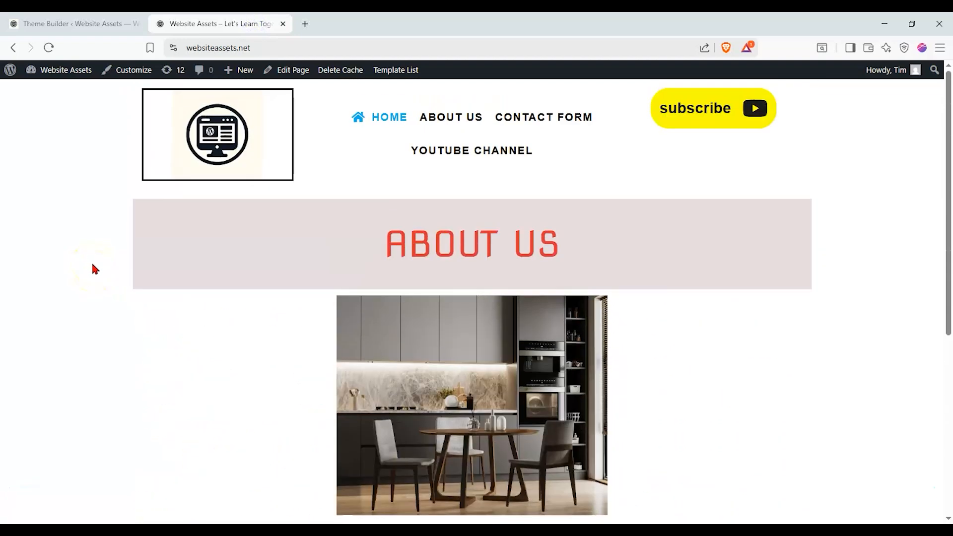
{"action": "scroll", "coordinate": [98, 154], "scroll_direction": "down", "scroll_amount": 1}
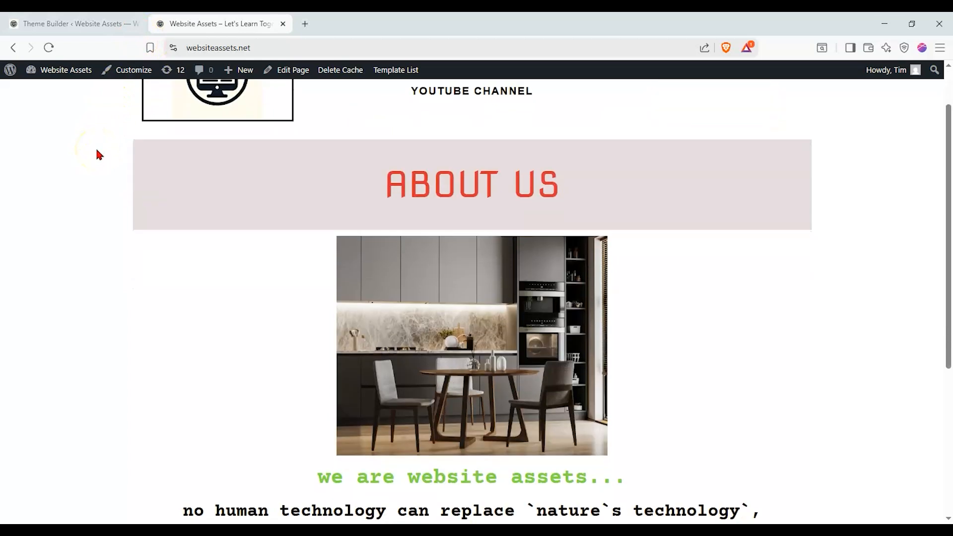
{"action": "scroll", "coordinate": [98, 154], "scroll_direction": "up", "scroll_amount": 1}
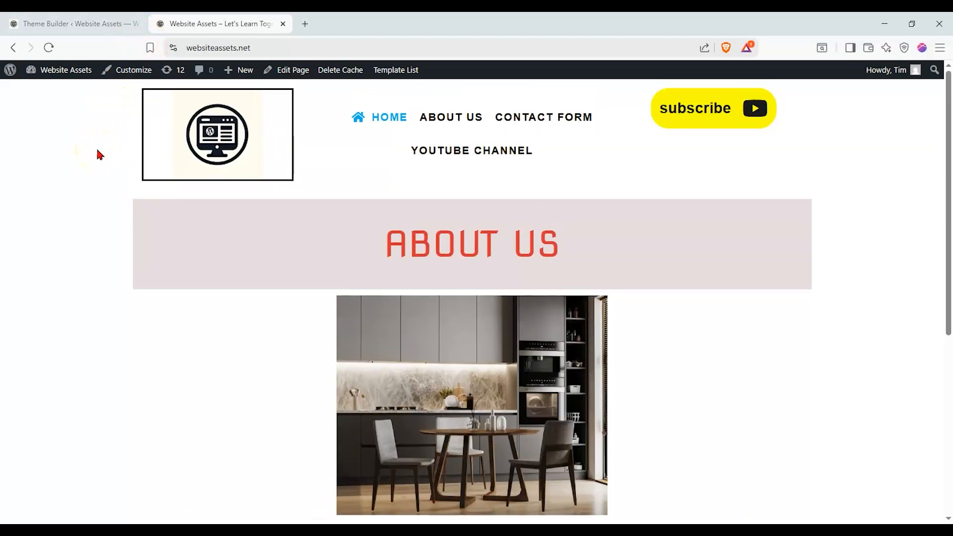
{"action": "scroll", "coordinate": [101, 158], "scroll_direction": "down", "scroll_amount": 2}
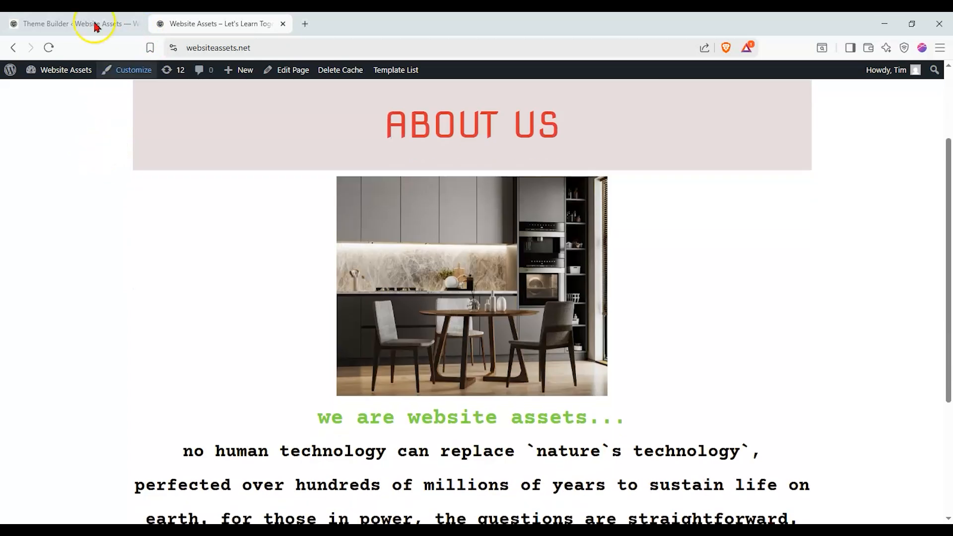
- Open footer 1's display conditions, browse the locations available for inclusion, and close them without changes
{"action": "left_click", "coordinate": [94, 24]}
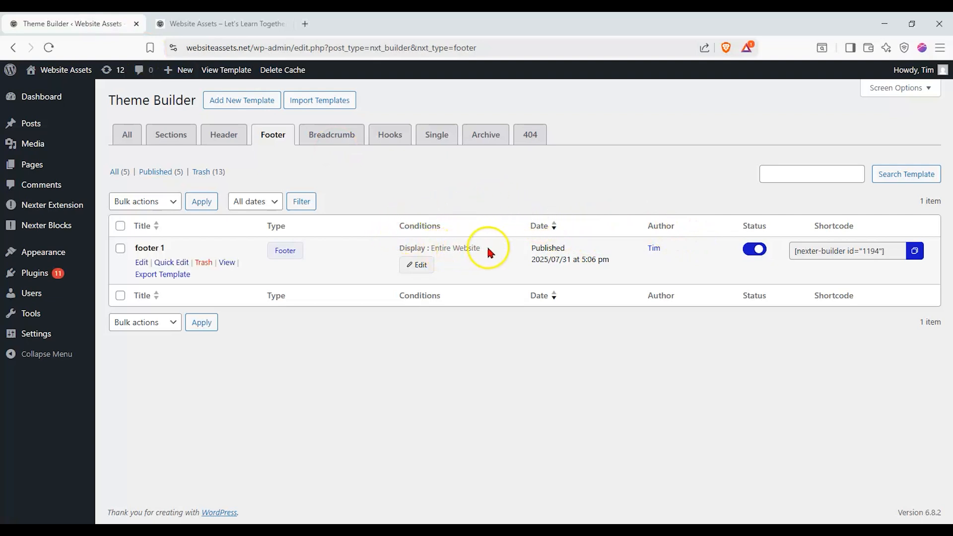
{"action": "left_click", "coordinate": [463, 247]}
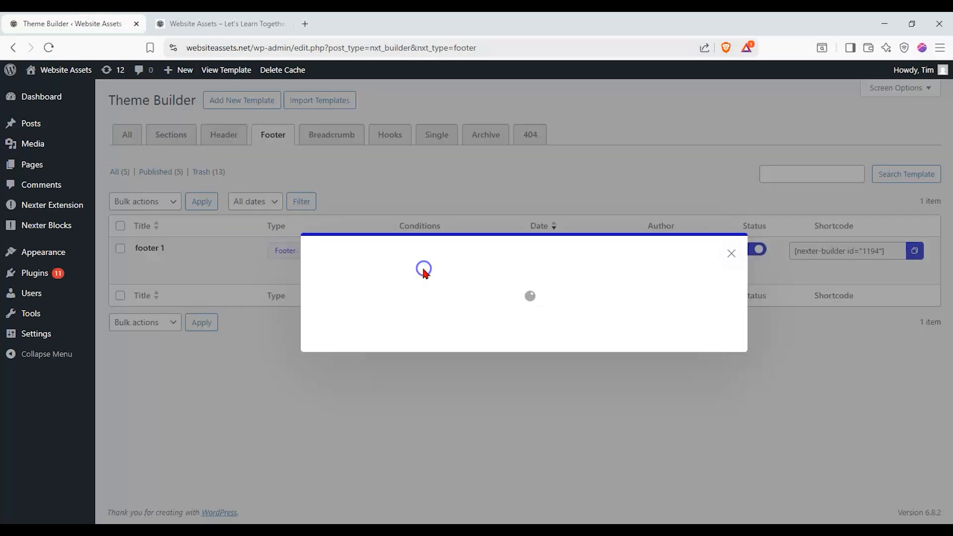
{"action": "left_click", "coordinate": [426, 272]}
{"action": "scroll", "coordinate": [426, 340], "scroll_direction": "down", "scroll_amount": 5}
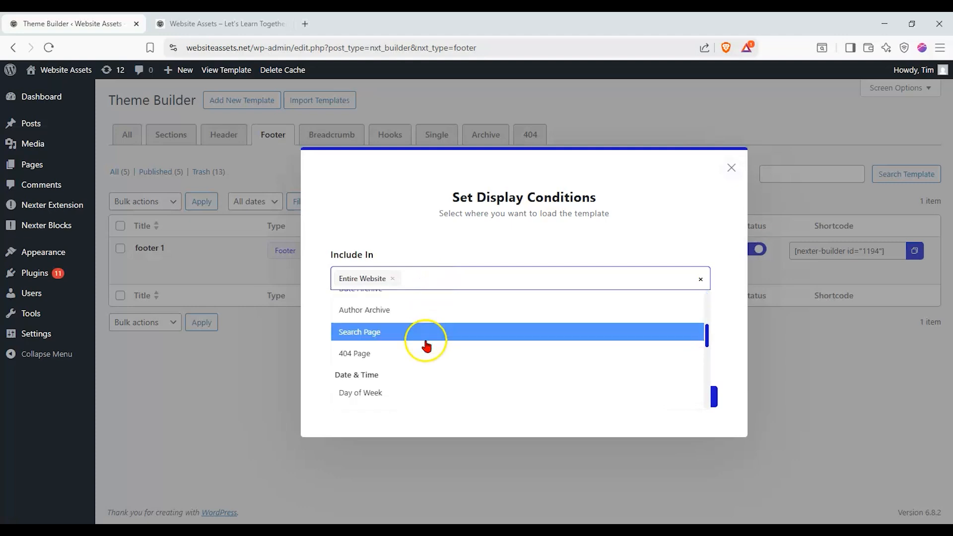
{"action": "left_click", "coordinate": [502, 253]}
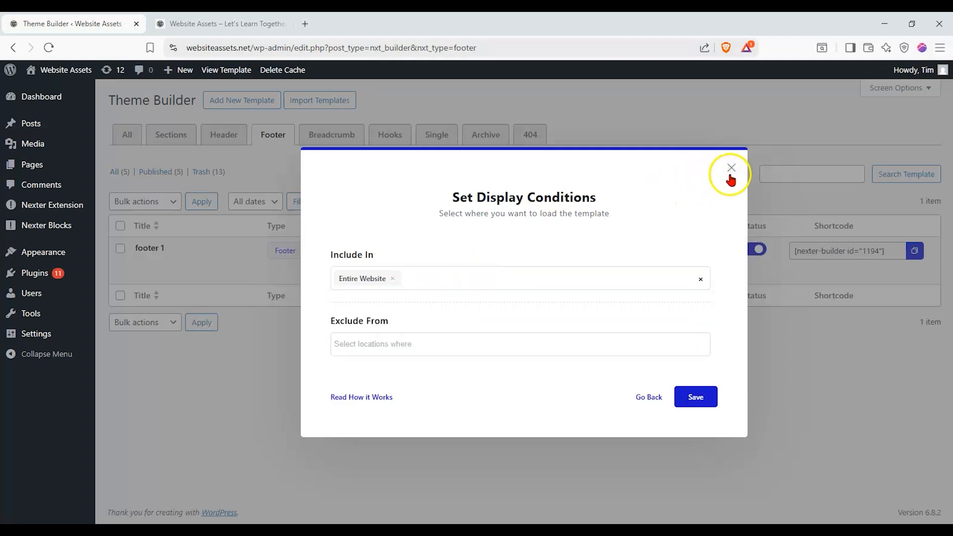
{"action": "left_click", "coordinate": [730, 171]}
- Review the live home page from header to footer to see how both templates behave while scrolling
{"action": "left_click", "coordinate": [238, 23]}
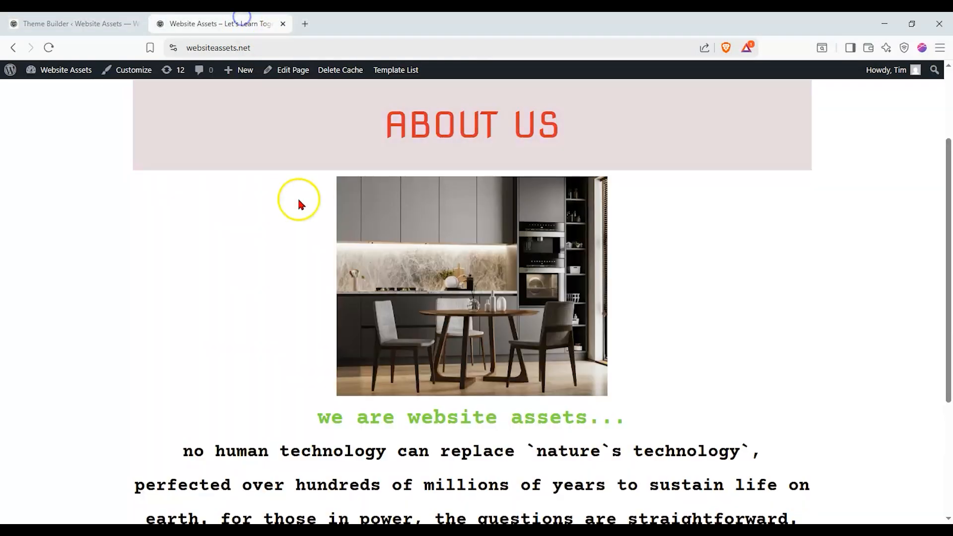
{"action": "scroll", "coordinate": [295, 199], "scroll_direction": "up", "scroll_amount": 2}
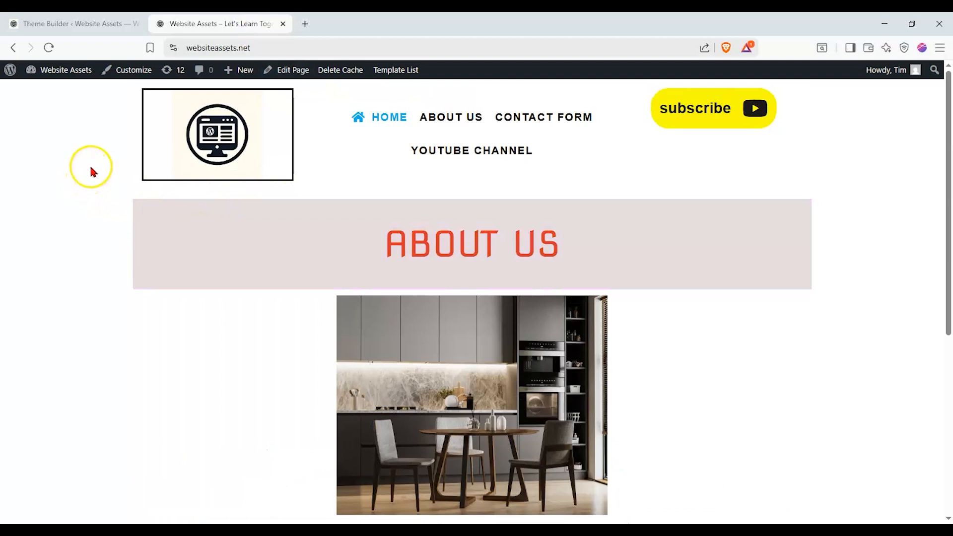
{"action": "scroll", "coordinate": [91, 168], "scroll_direction": "down", "scroll_amount": 5}
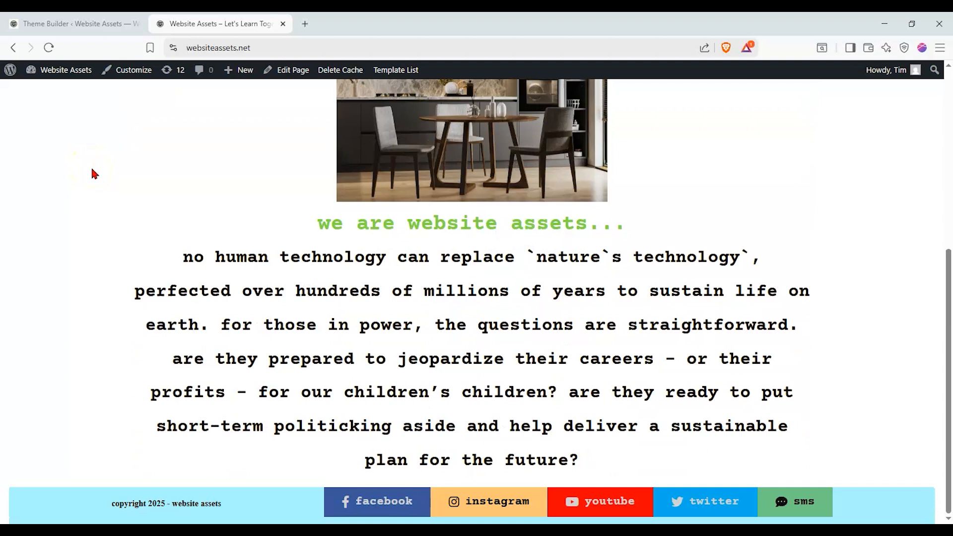
{"action": "scroll", "coordinate": [338, 432], "scroll_direction": "up", "scroll_amount": 5}
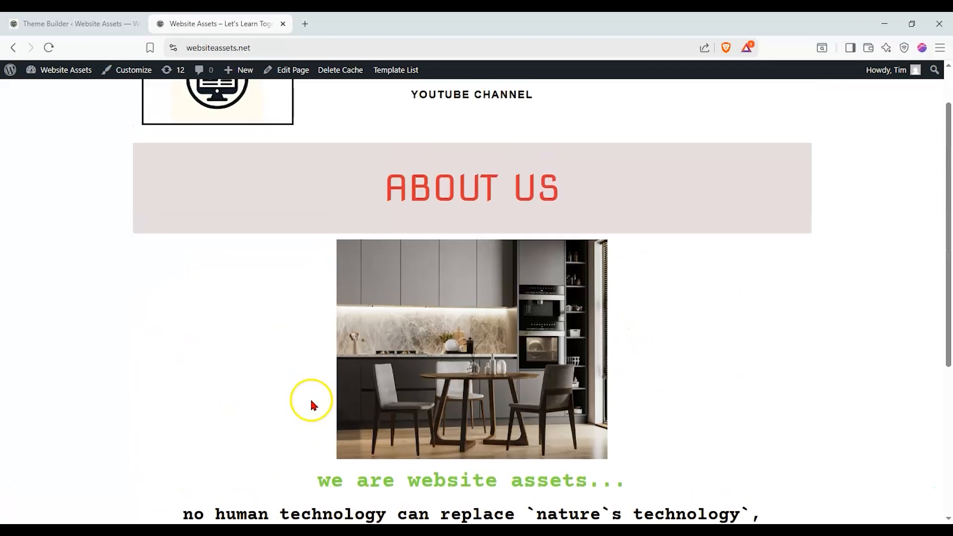
{"action": "scroll", "coordinate": [179, 158], "scroll_direction": "down", "scroll_amount": 3}
{"action": "scroll", "coordinate": [179, 158], "scroll_direction": "down", "scroll_amount": 3}
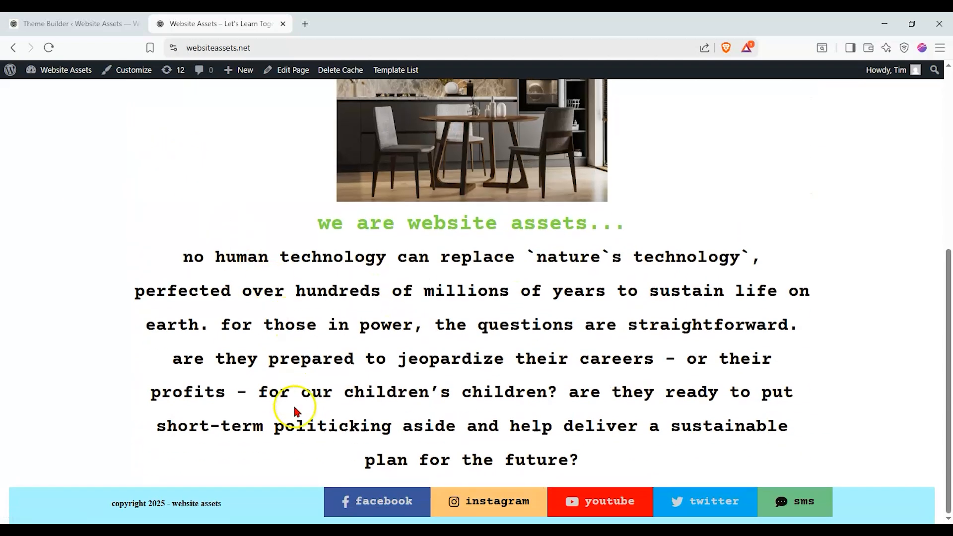
{"action": "scroll", "coordinate": [278, 472], "scroll_direction": "up", "scroll_amount": 6}
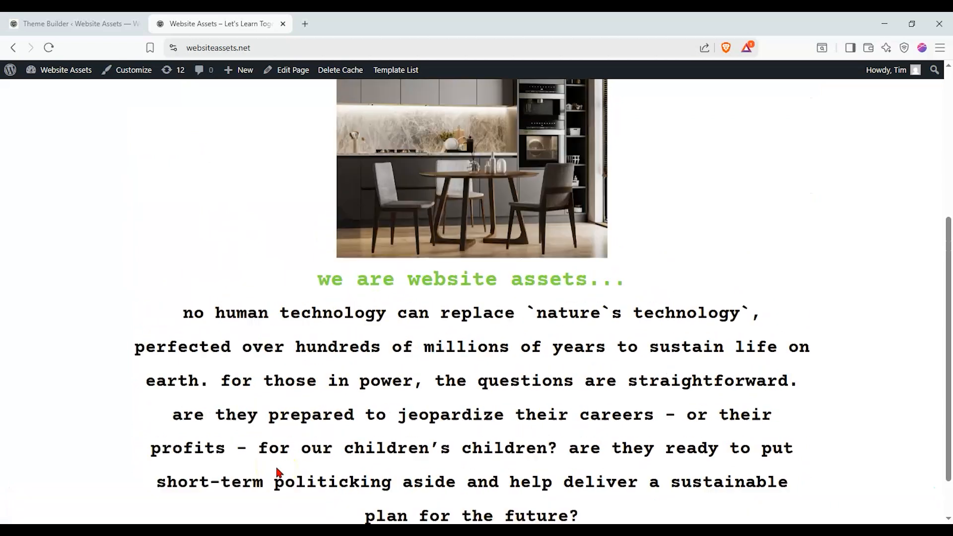
{"action": "scroll", "coordinate": [278, 470], "scroll_direction": "down", "scroll_amount": 6}
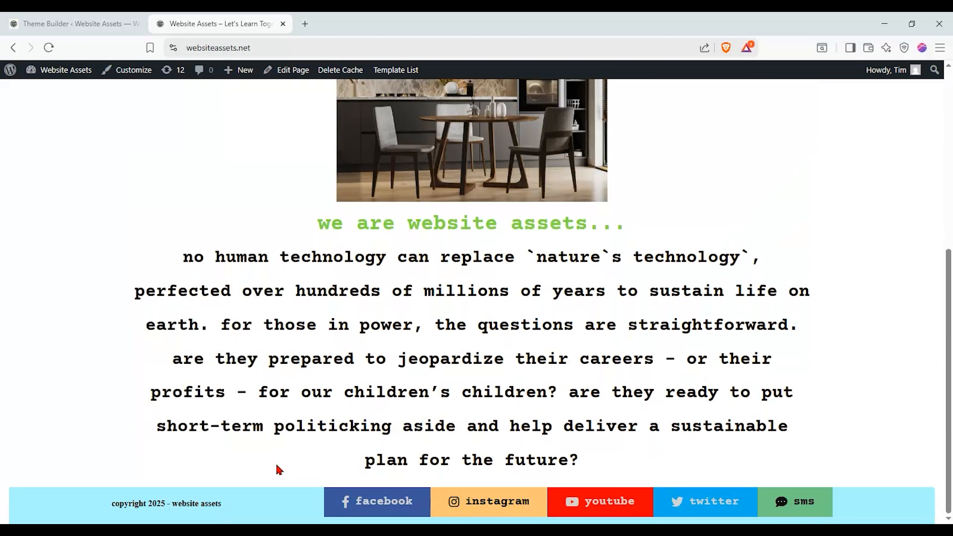
{"action": "scroll", "coordinate": [278, 470], "scroll_direction": "up", "scroll_amount": 6}
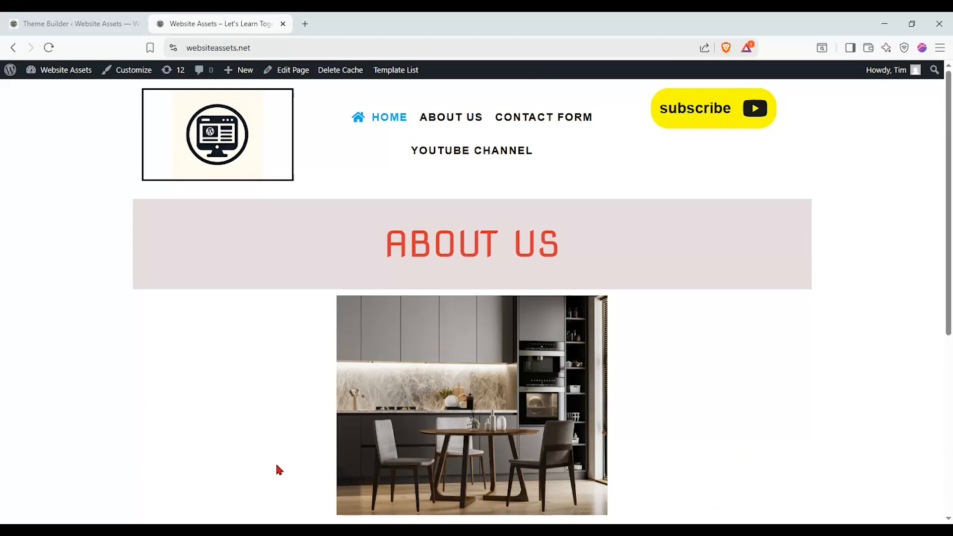
{"action": "scroll", "coordinate": [278, 469], "scroll_direction": "down", "scroll_amount": 1}
{"action": "scroll", "coordinate": [278, 470], "scroll_direction": "down", "scroll_amount": 1}
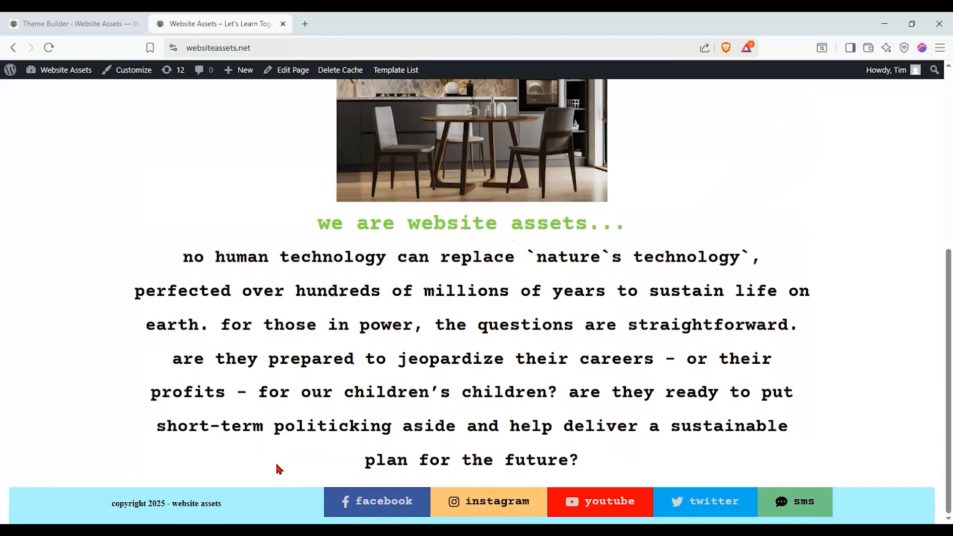
{"action": "scroll", "coordinate": [278, 469], "scroll_direction": "up", "scroll_amount": 6}
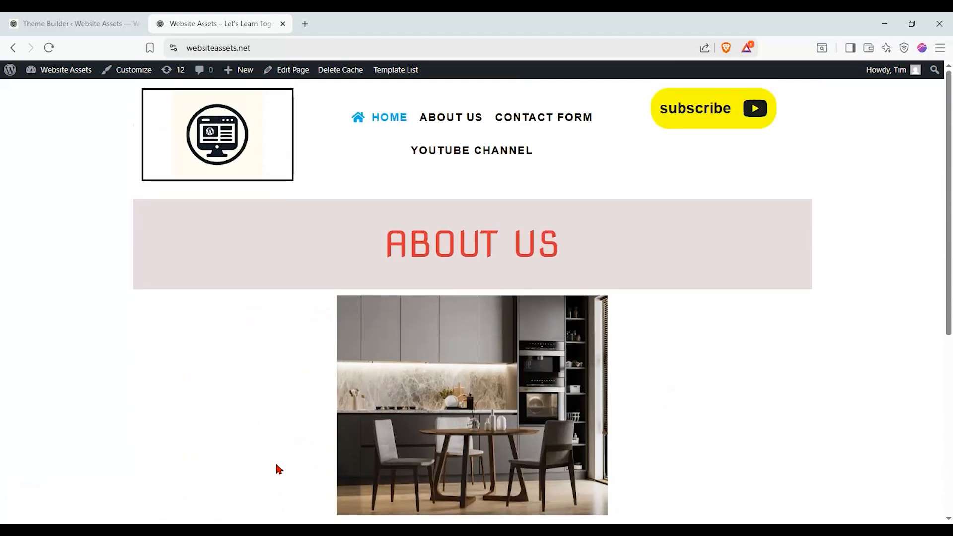
{"action": "scroll", "coordinate": [279, 470], "scroll_direction": "down", "scroll_amount": 2}
{"action": "scroll", "coordinate": [277, 465], "scroll_direction": "down", "scroll_amount": 4}
{"action": "scroll", "coordinate": [277, 465], "scroll_direction": "up", "scroll_amount": 6}
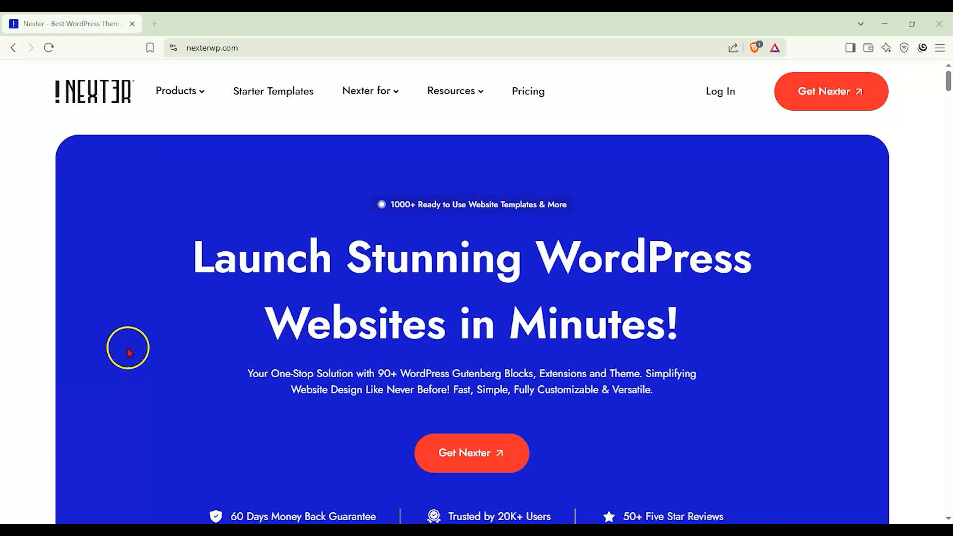
- Open the pricing page of the Nexter website and look over the 1 Site and Unlimited Sites plans
{"action": "left_click", "coordinate": [513, 94]}
{"action": "scroll", "coordinate": [42, 227], "scroll_direction": "down", "scroll_amount": 2}
{"action": "scroll", "coordinate": [40, 224], "scroll_direction": "down", "scroll_amount": 1}
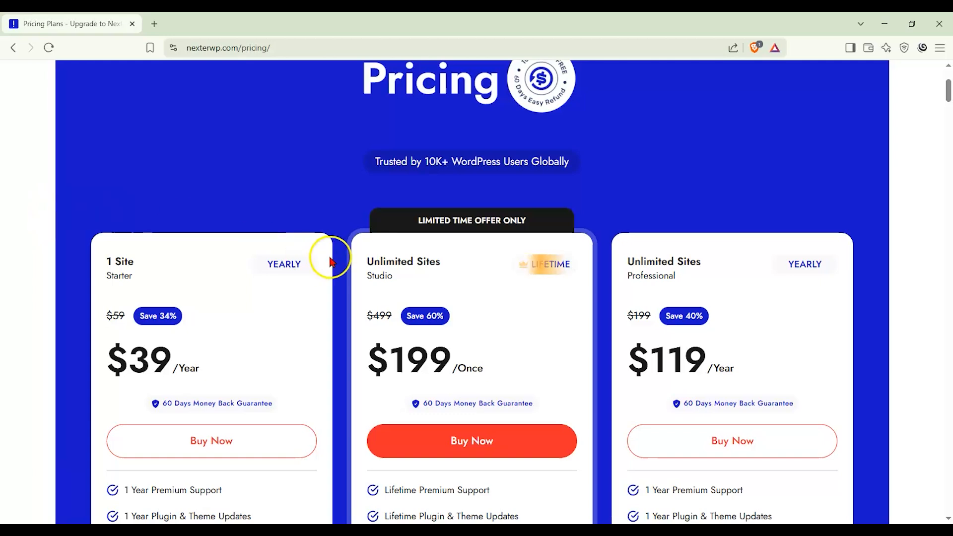
{"action": "scroll", "coordinate": [352, 253], "scroll_direction": "down", "scroll_amount": 1}
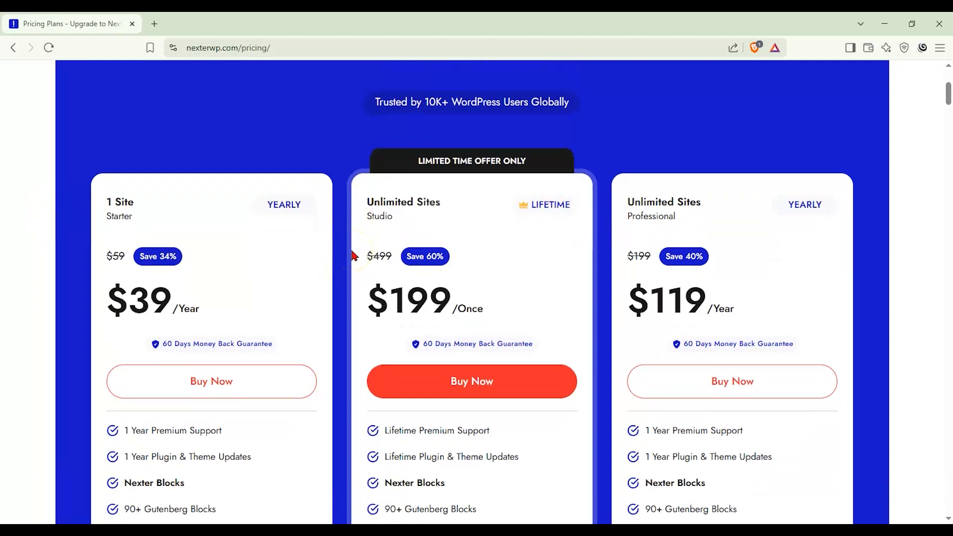